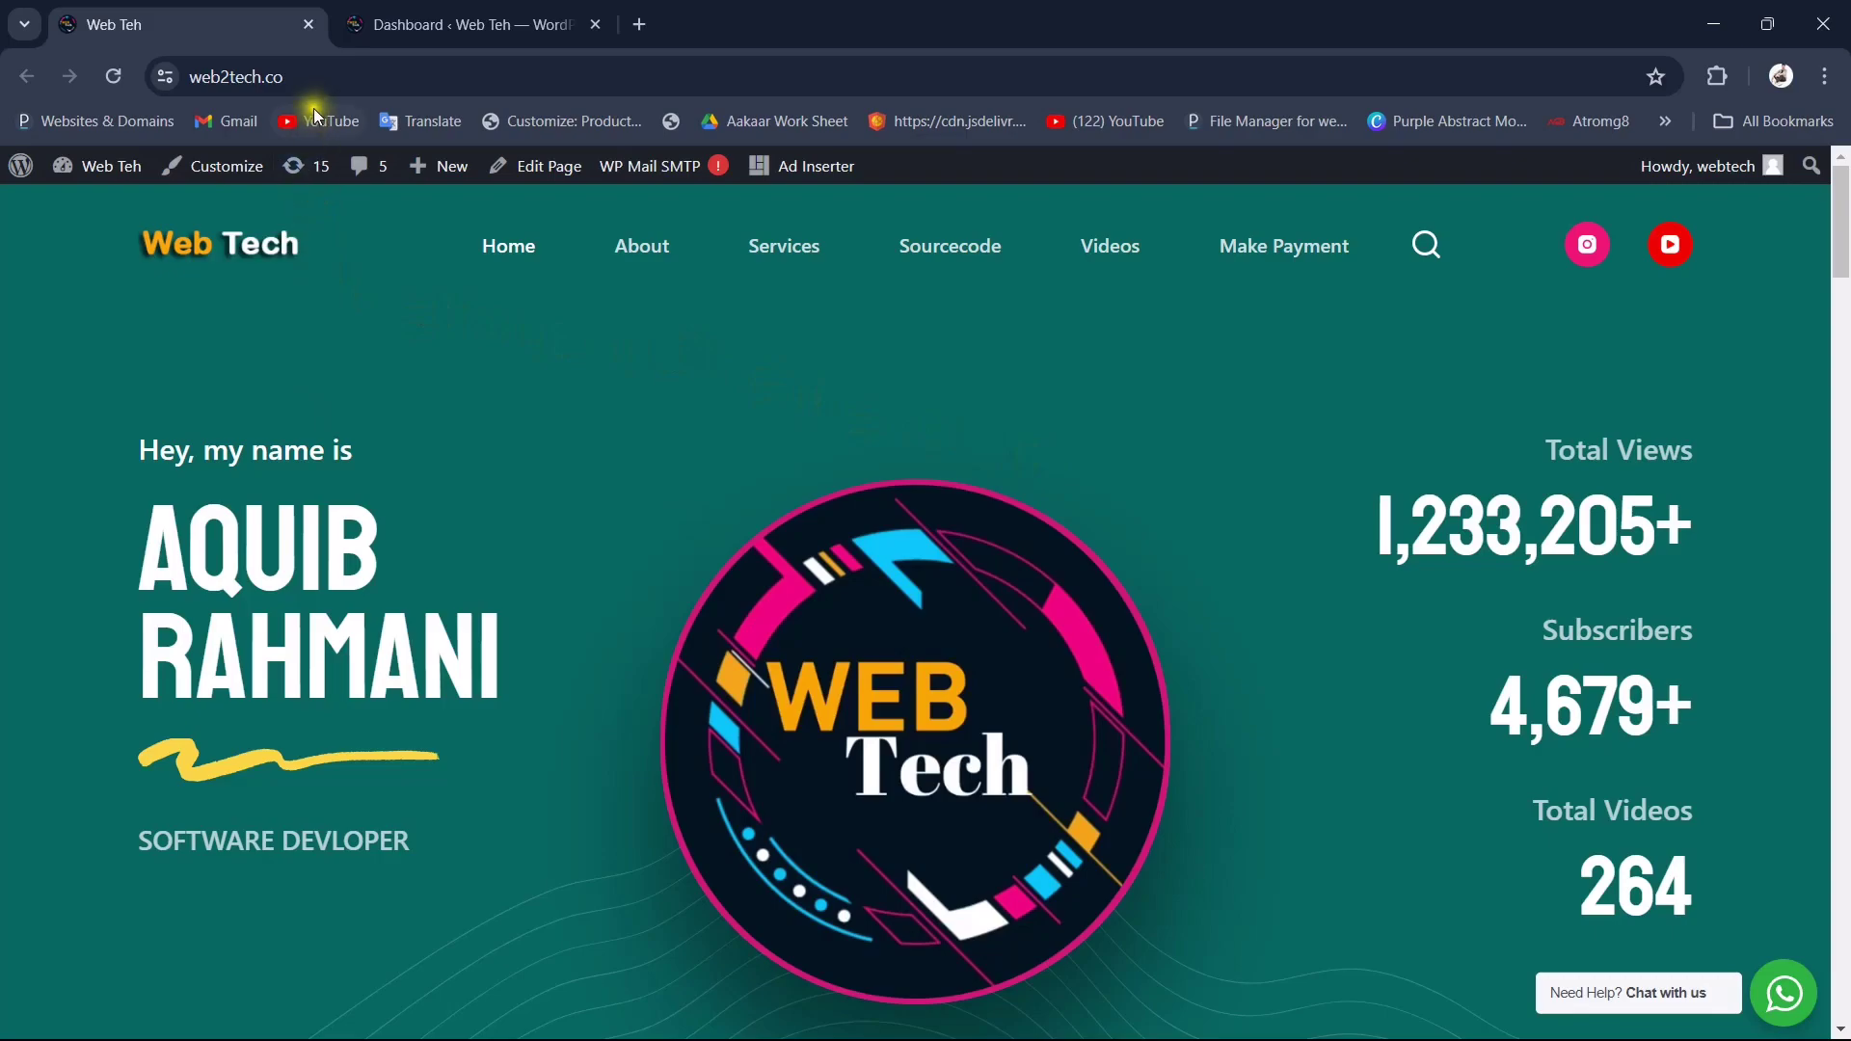
Step: Load the WordPress admin dashboard by adding /wp-admin to the site URL
{"action": "left_click", "coordinate": [308, 77]}
{"action": "key", "text": "End"}
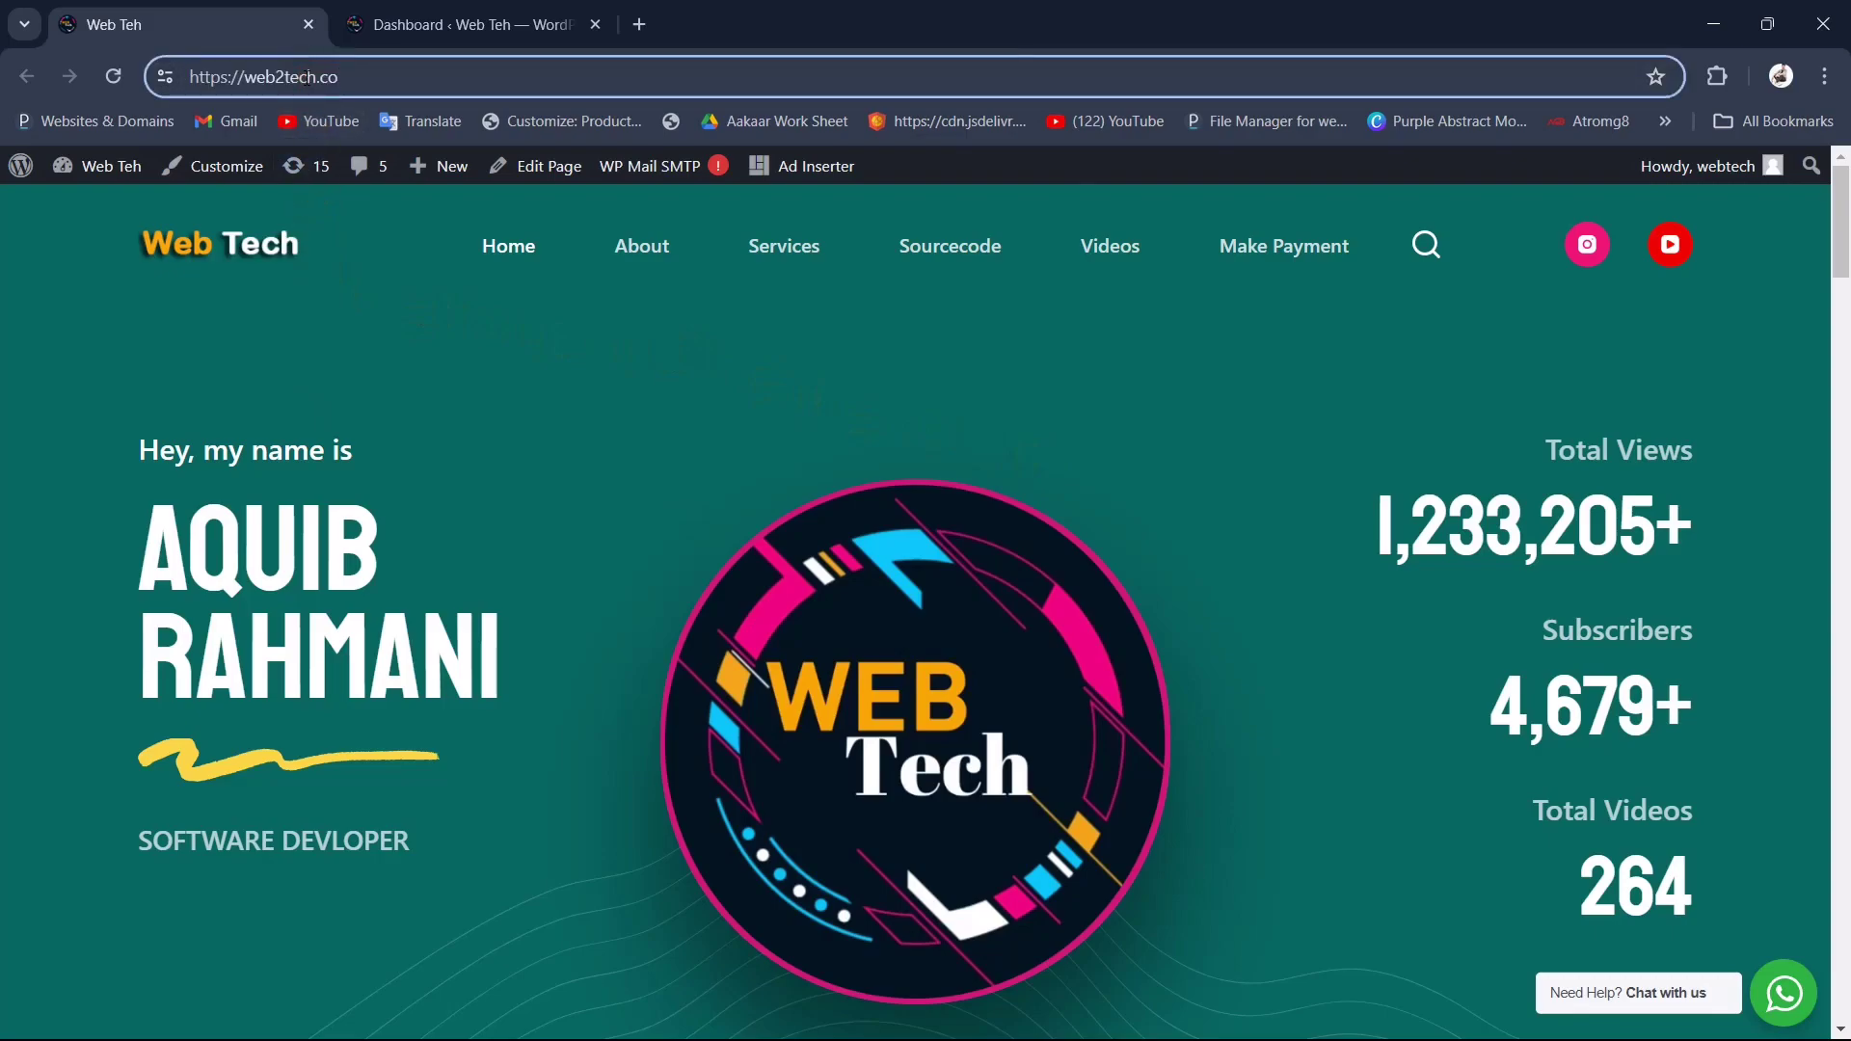
{"action": "type", "text": "/wr"}
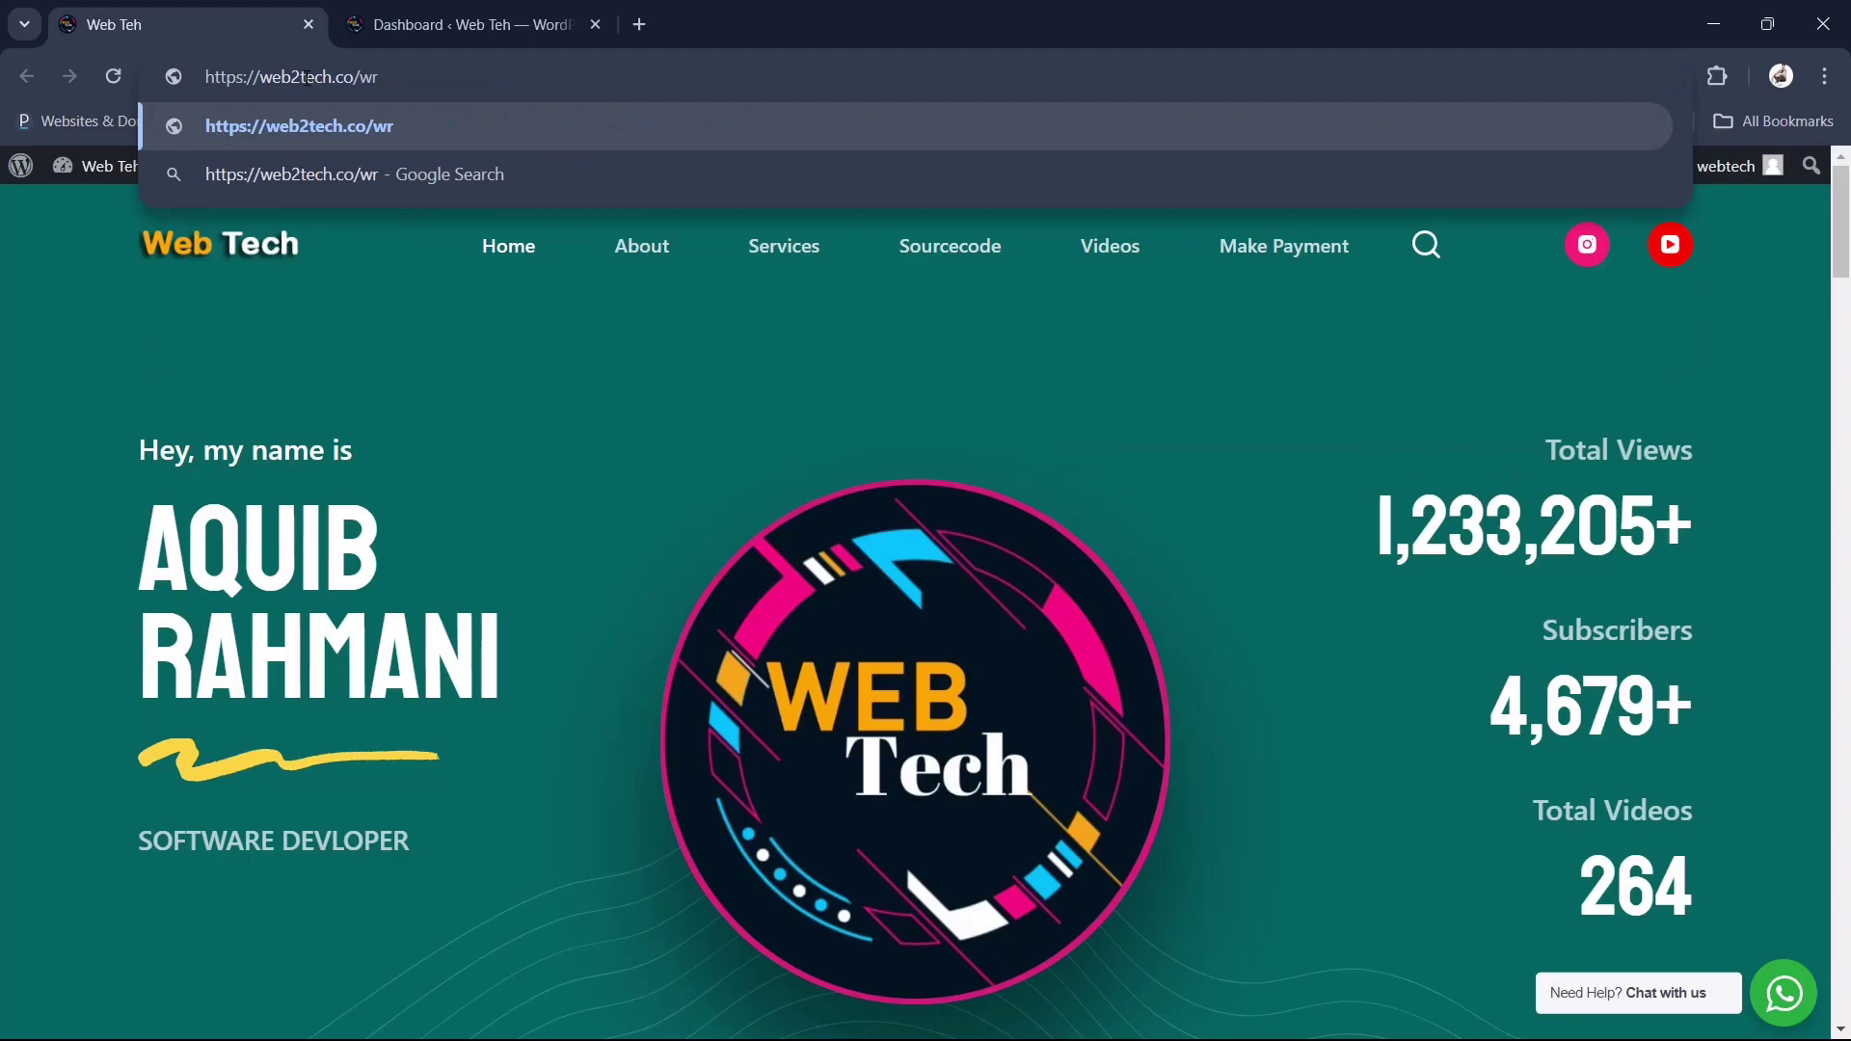
{"action": "key", "text": "BackSpace"}
{"action": "type", "text": "p"}
{"action": "key", "text": "Return"}
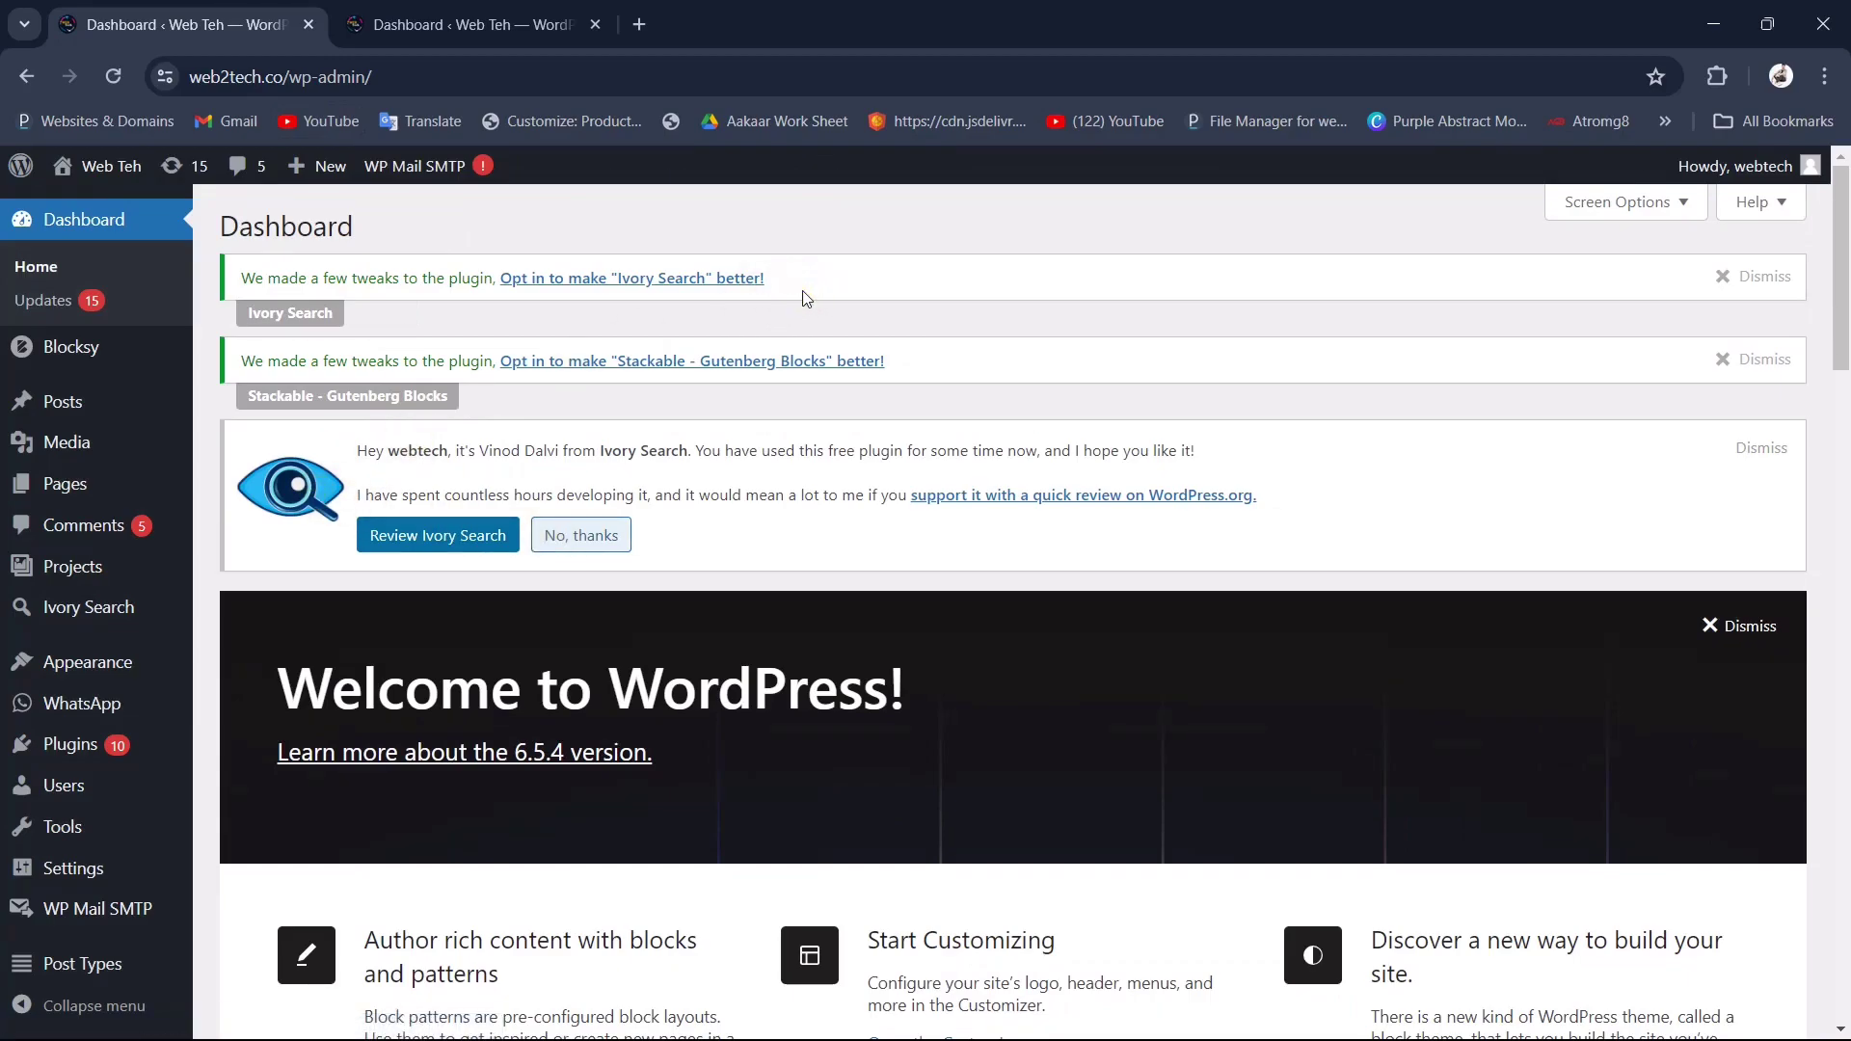
Step: Go through Plugins > Installed Plugins to the Add New Plugin page
{"action": "left_click", "coordinate": [63, 764]}
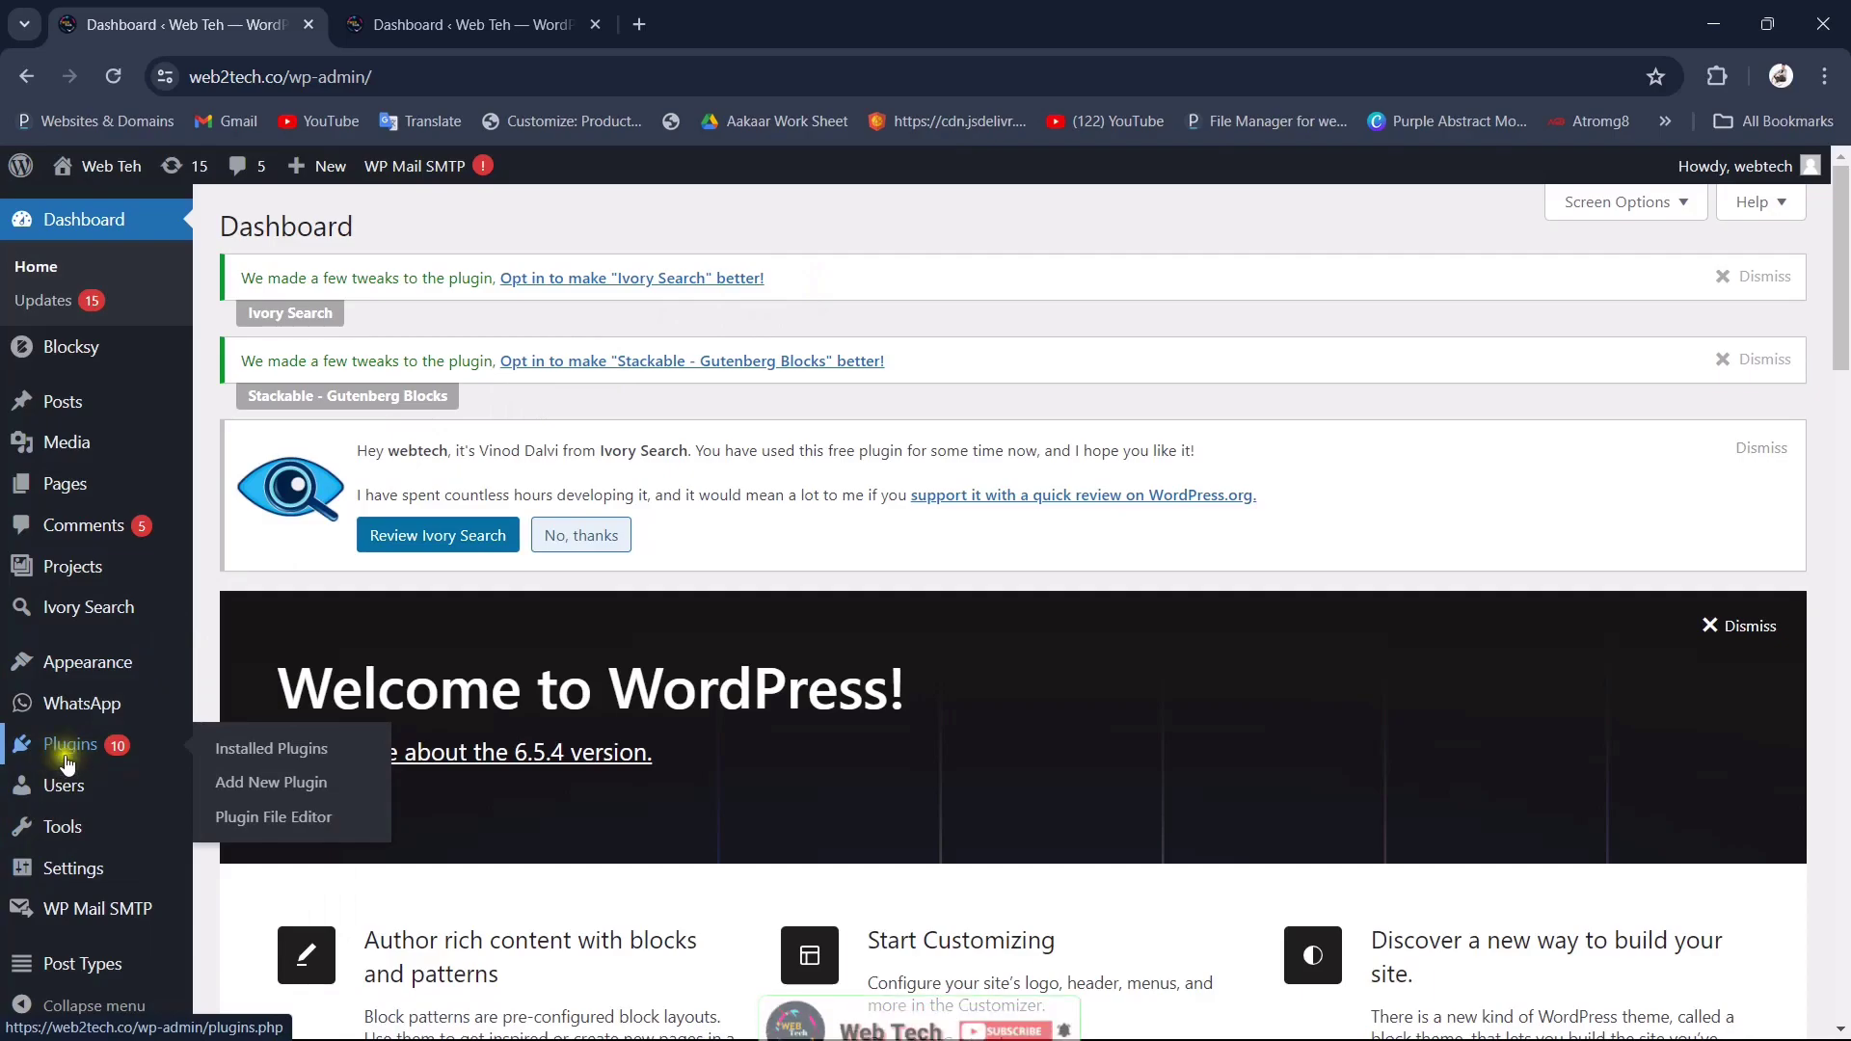
{"action": "left_click", "coordinate": [302, 760]}
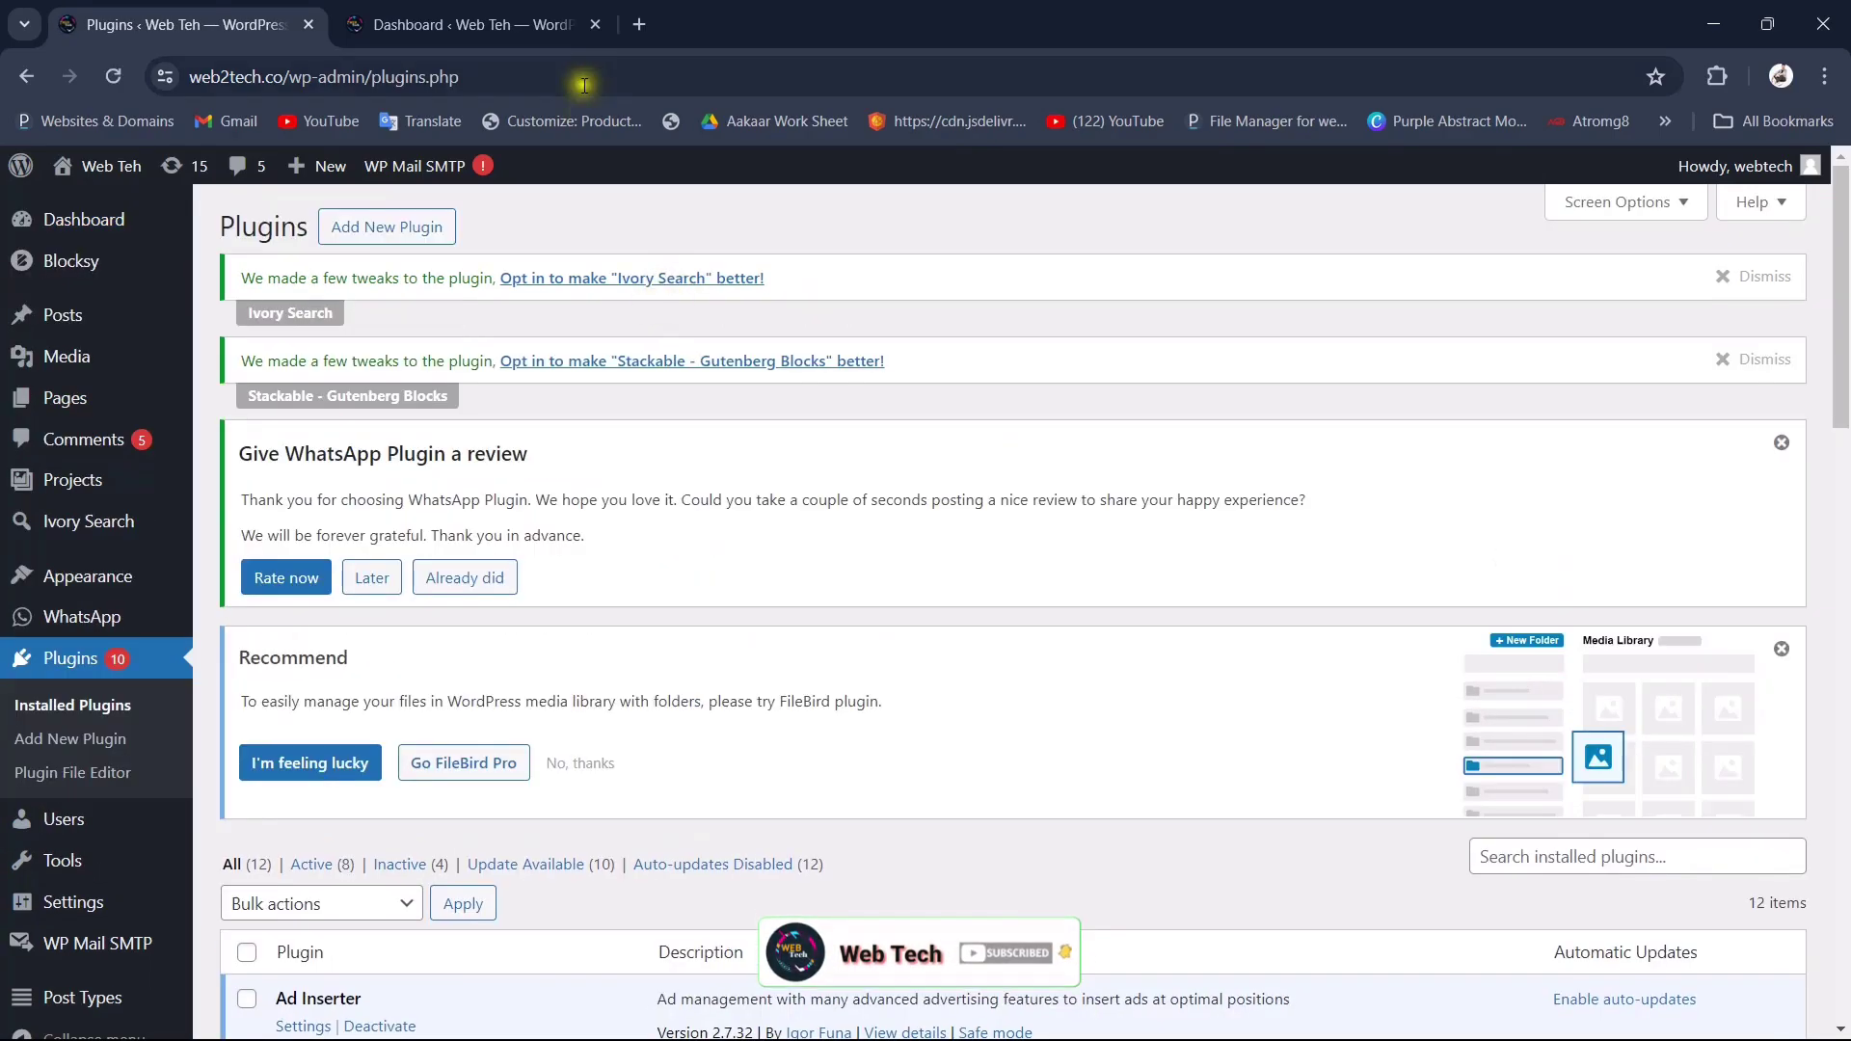
{"action": "left_click", "coordinate": [594, 25]}
{"action": "scroll", "coordinate": [651, 602], "scroll_direction": "down", "scroll_amount": 4}
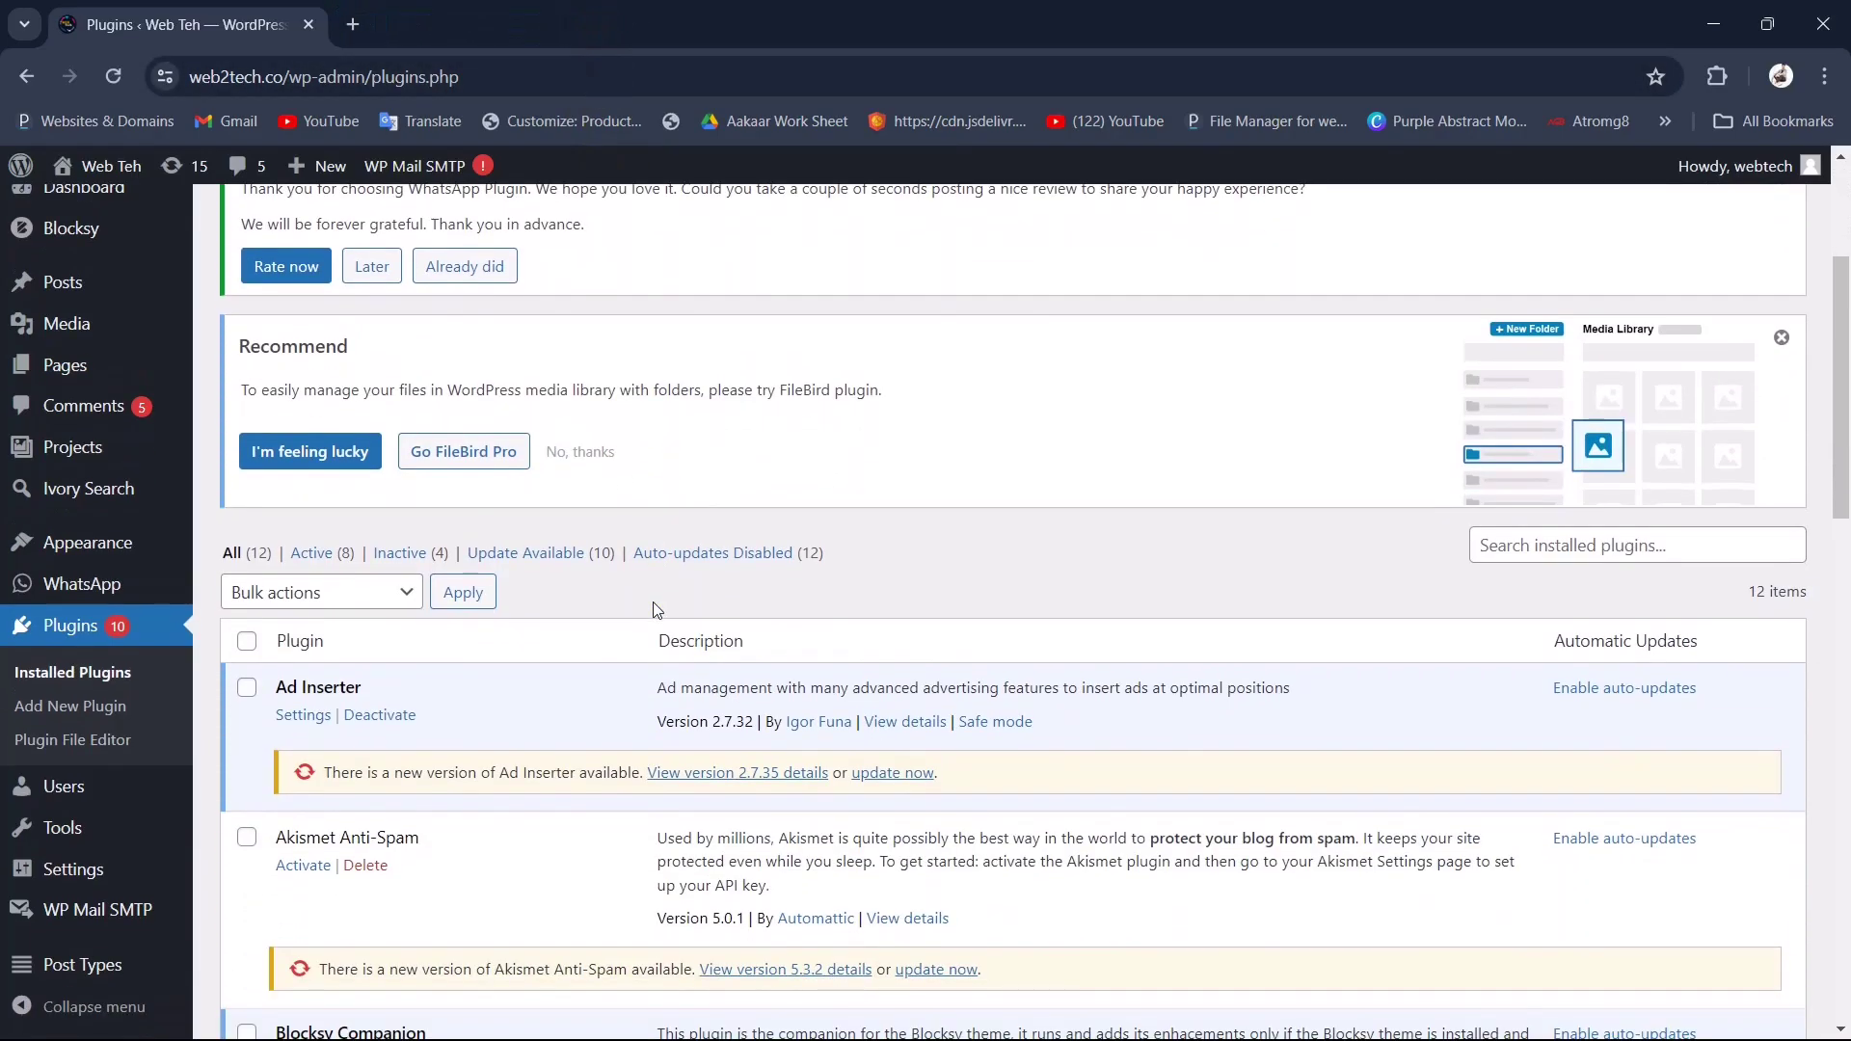
{"action": "scroll", "coordinate": [654, 609], "scroll_direction": "up", "scroll_amount": 4}
{"action": "scroll", "coordinate": [654, 609], "scroll_direction": "up", "scroll_amount": 1}
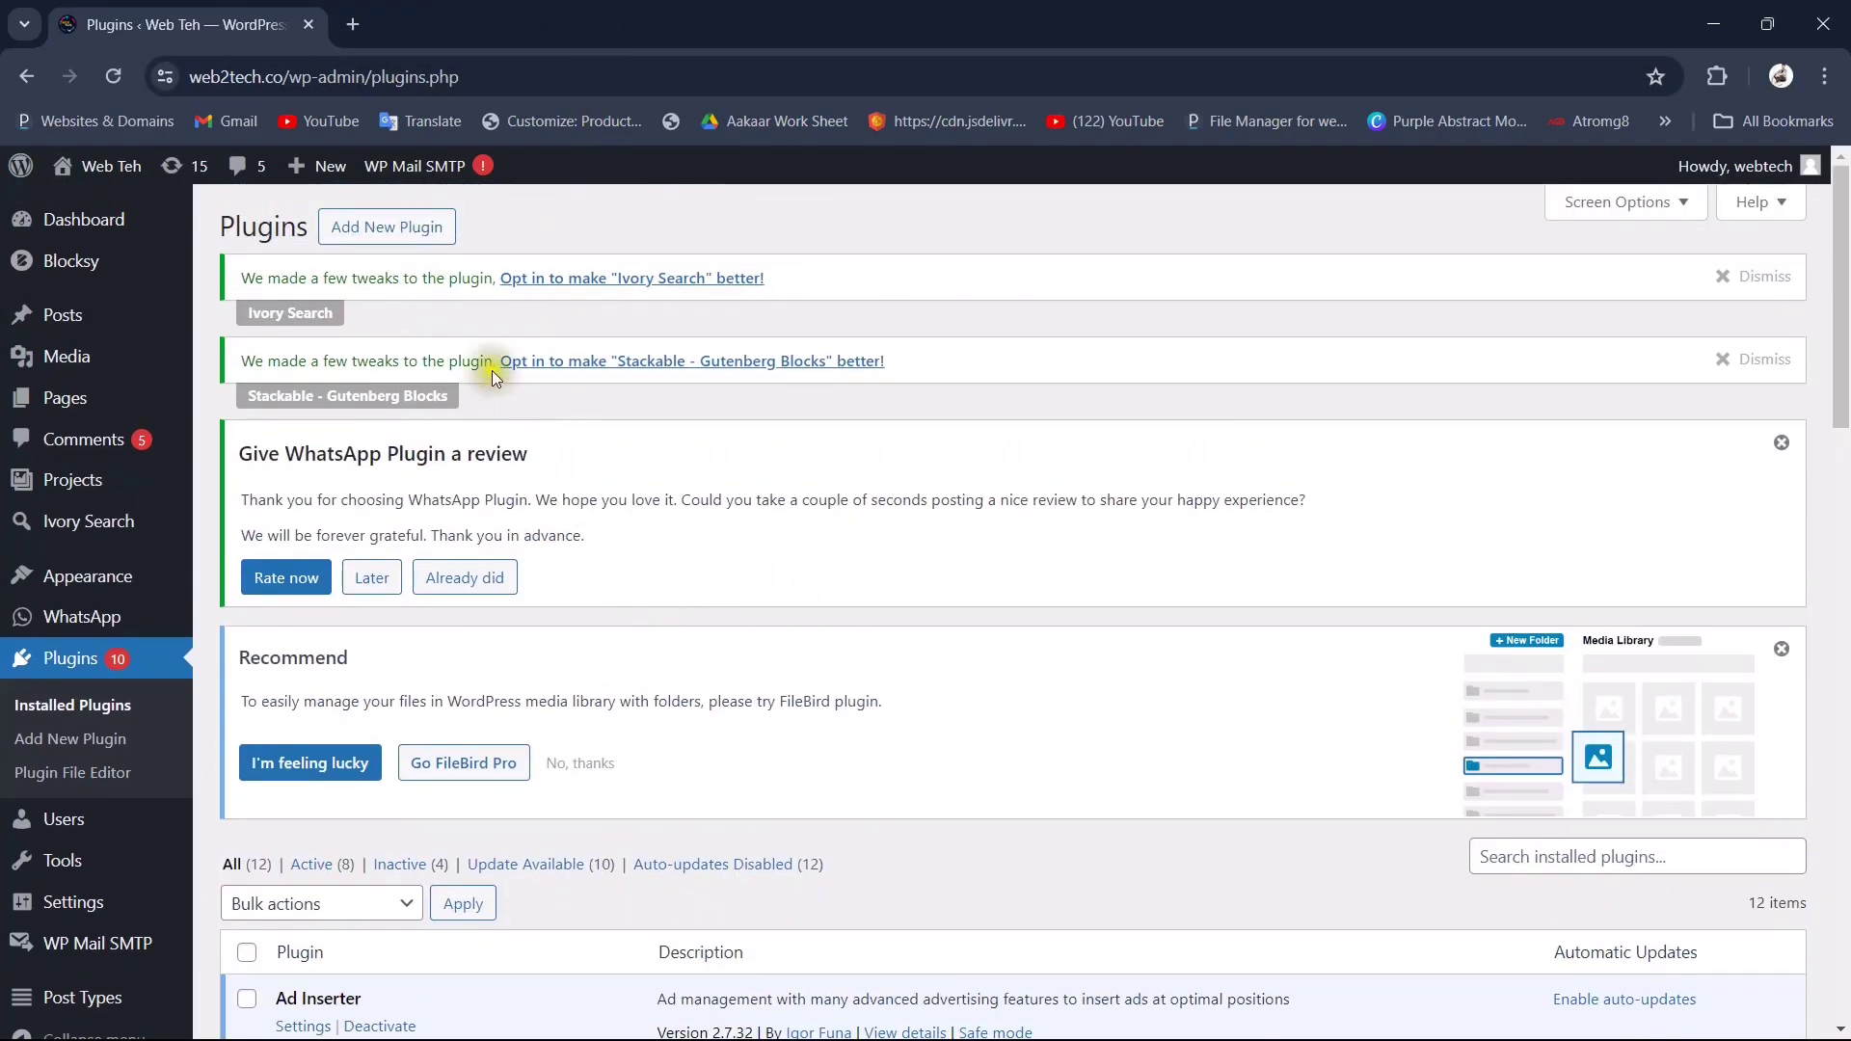
{"action": "left_click", "coordinate": [389, 229]}
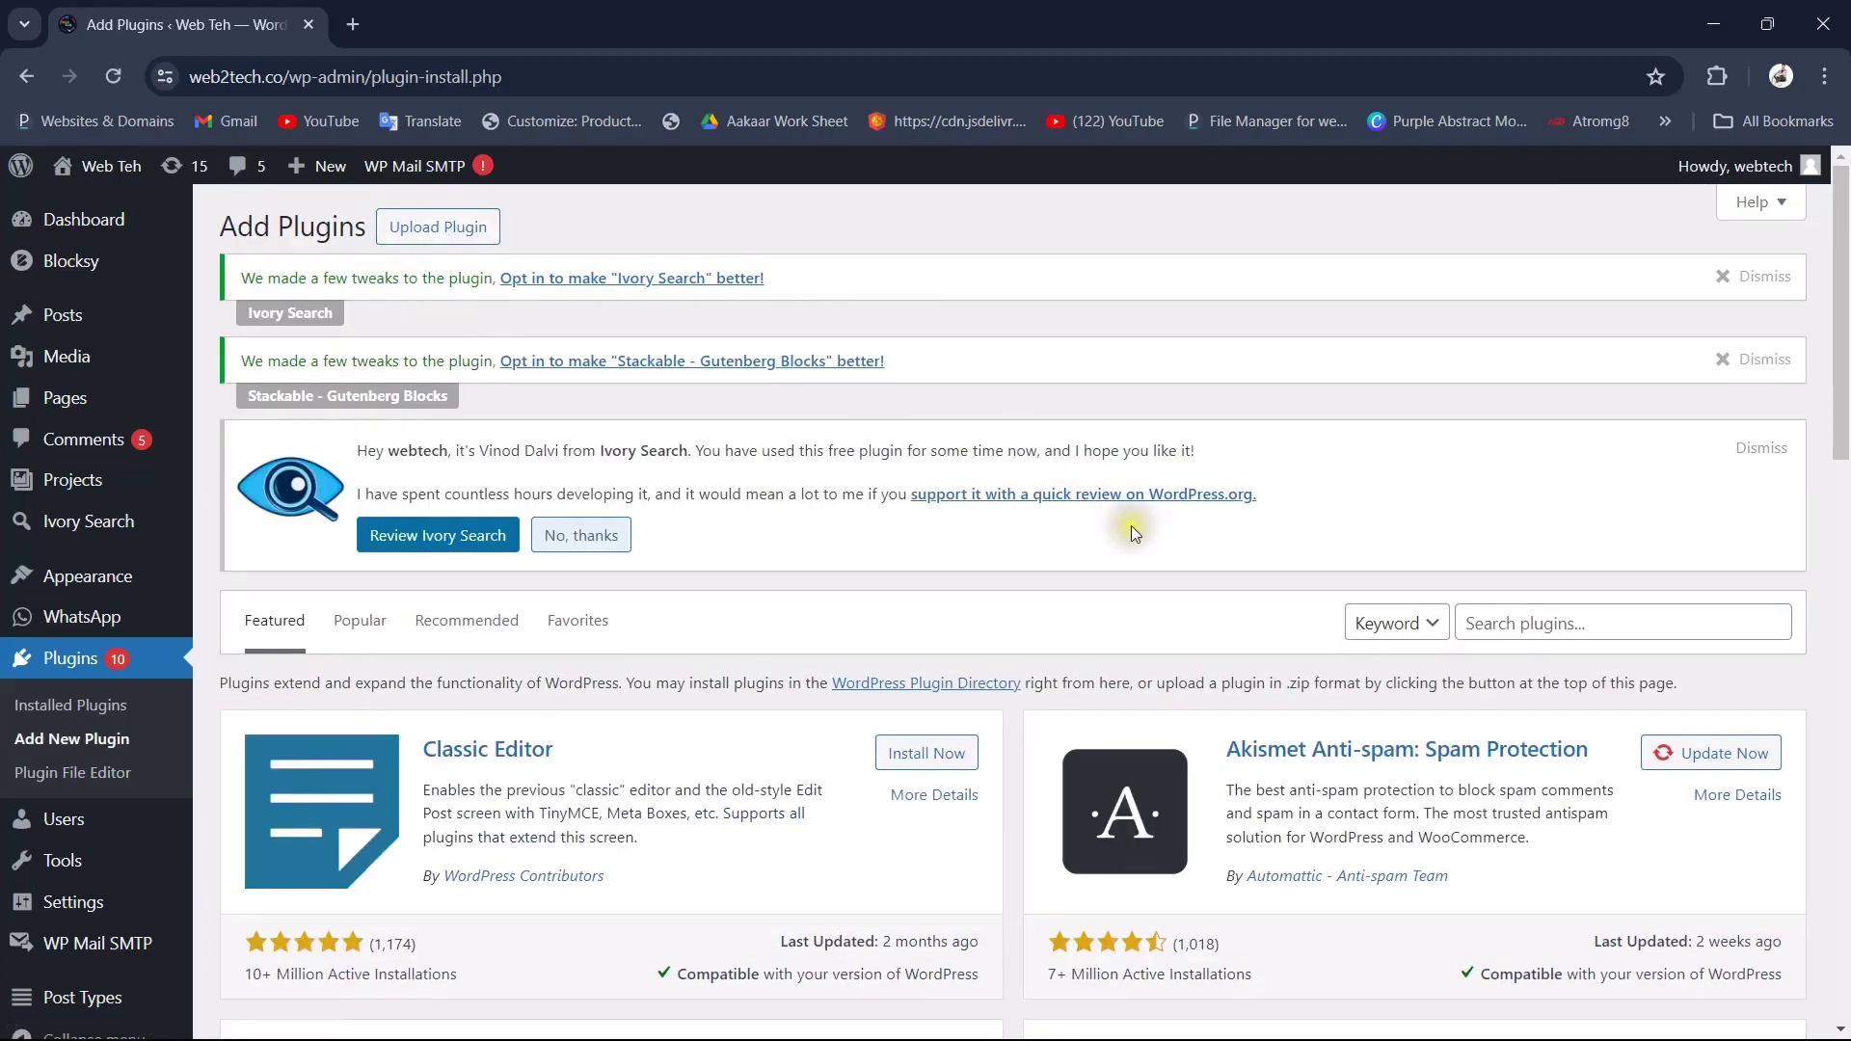
Step: Search the plugin directory for WPForms, then install and activate Contact Form by WPForms
{"action": "left_click", "coordinate": [1544, 619]}
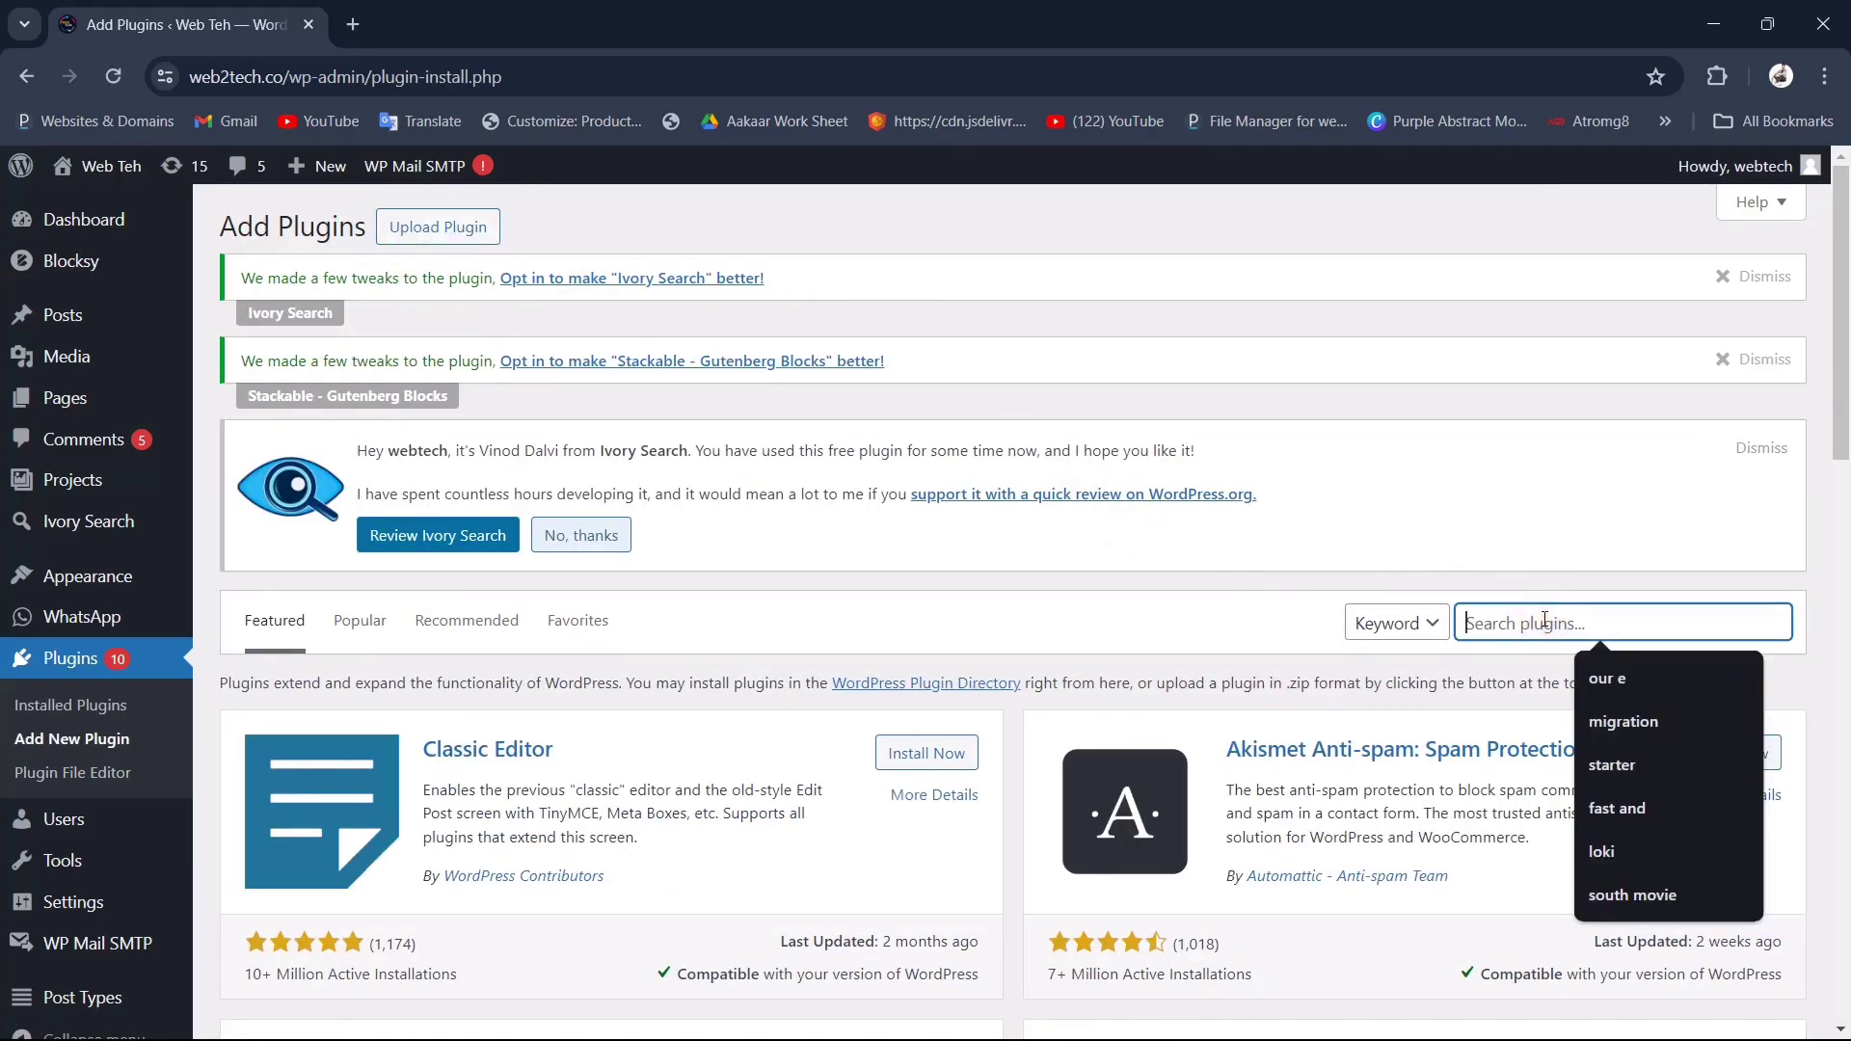
{"action": "type", "text": "wpform"}
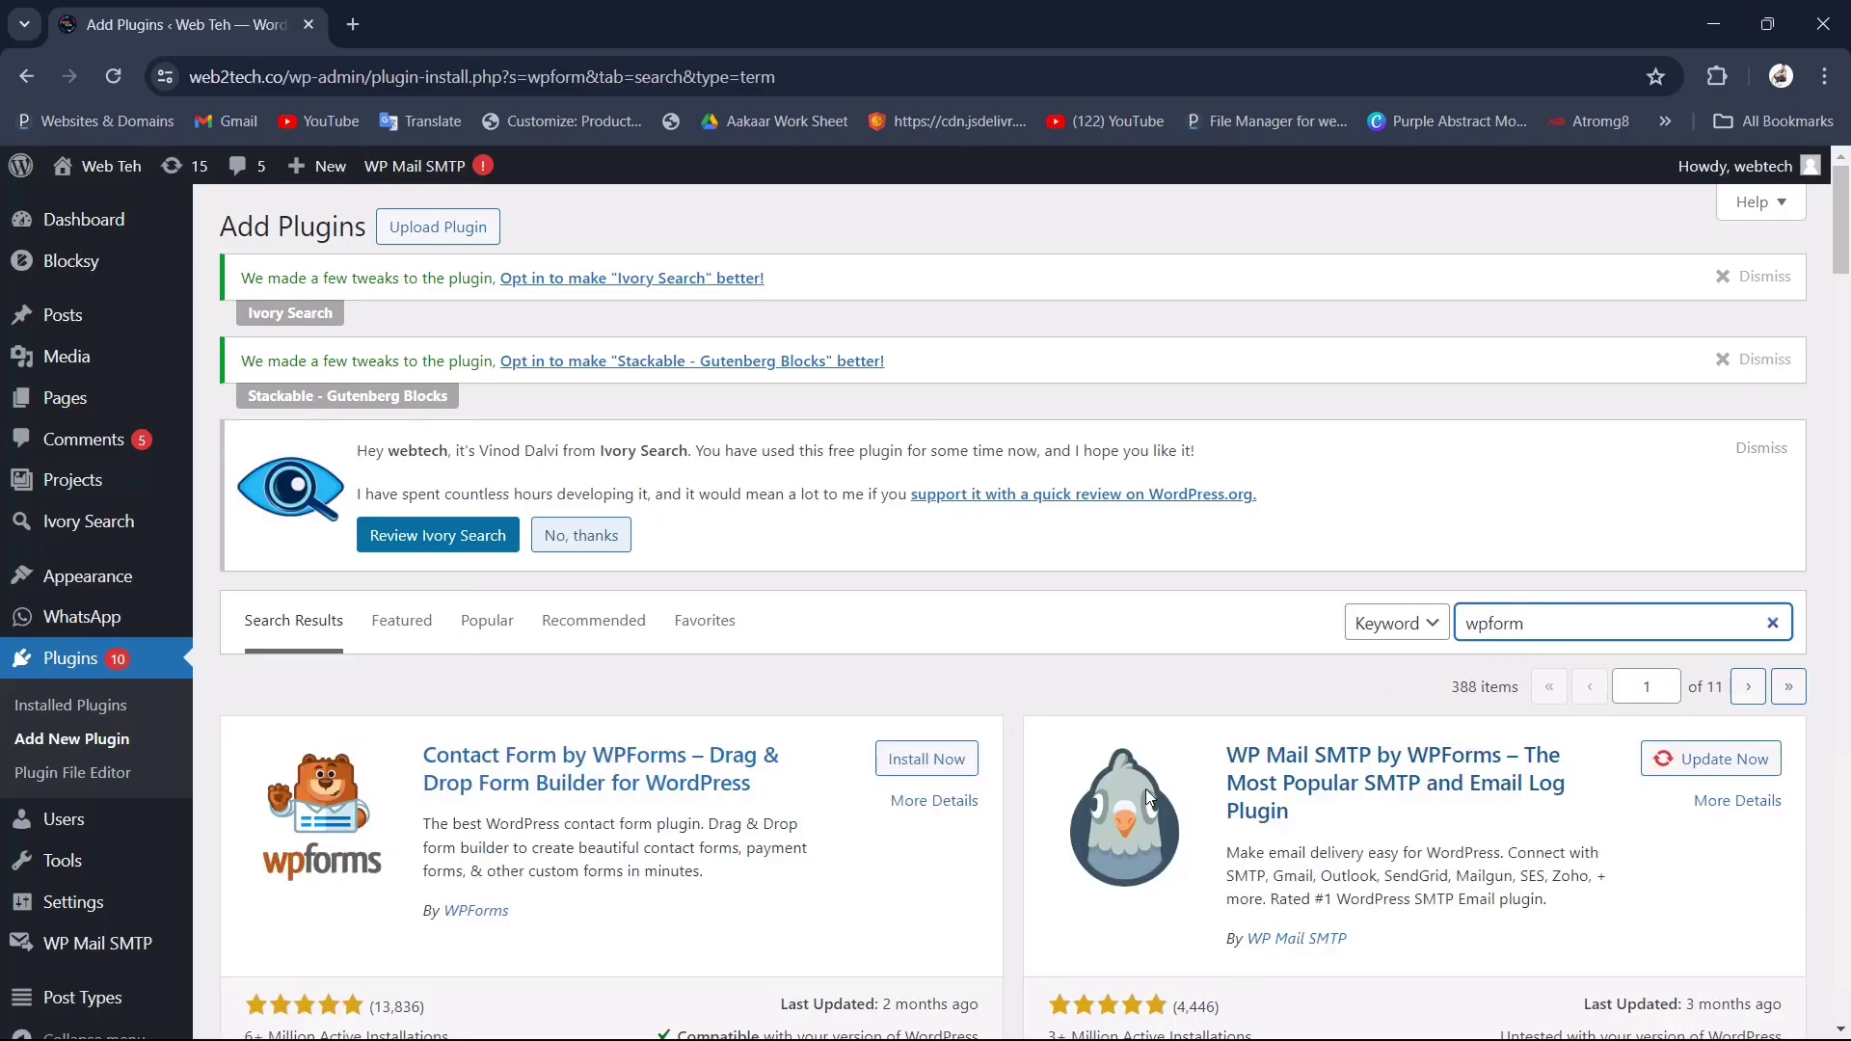
{"action": "scroll", "coordinate": [1145, 788], "scroll_direction": "down", "scroll_amount": 2}
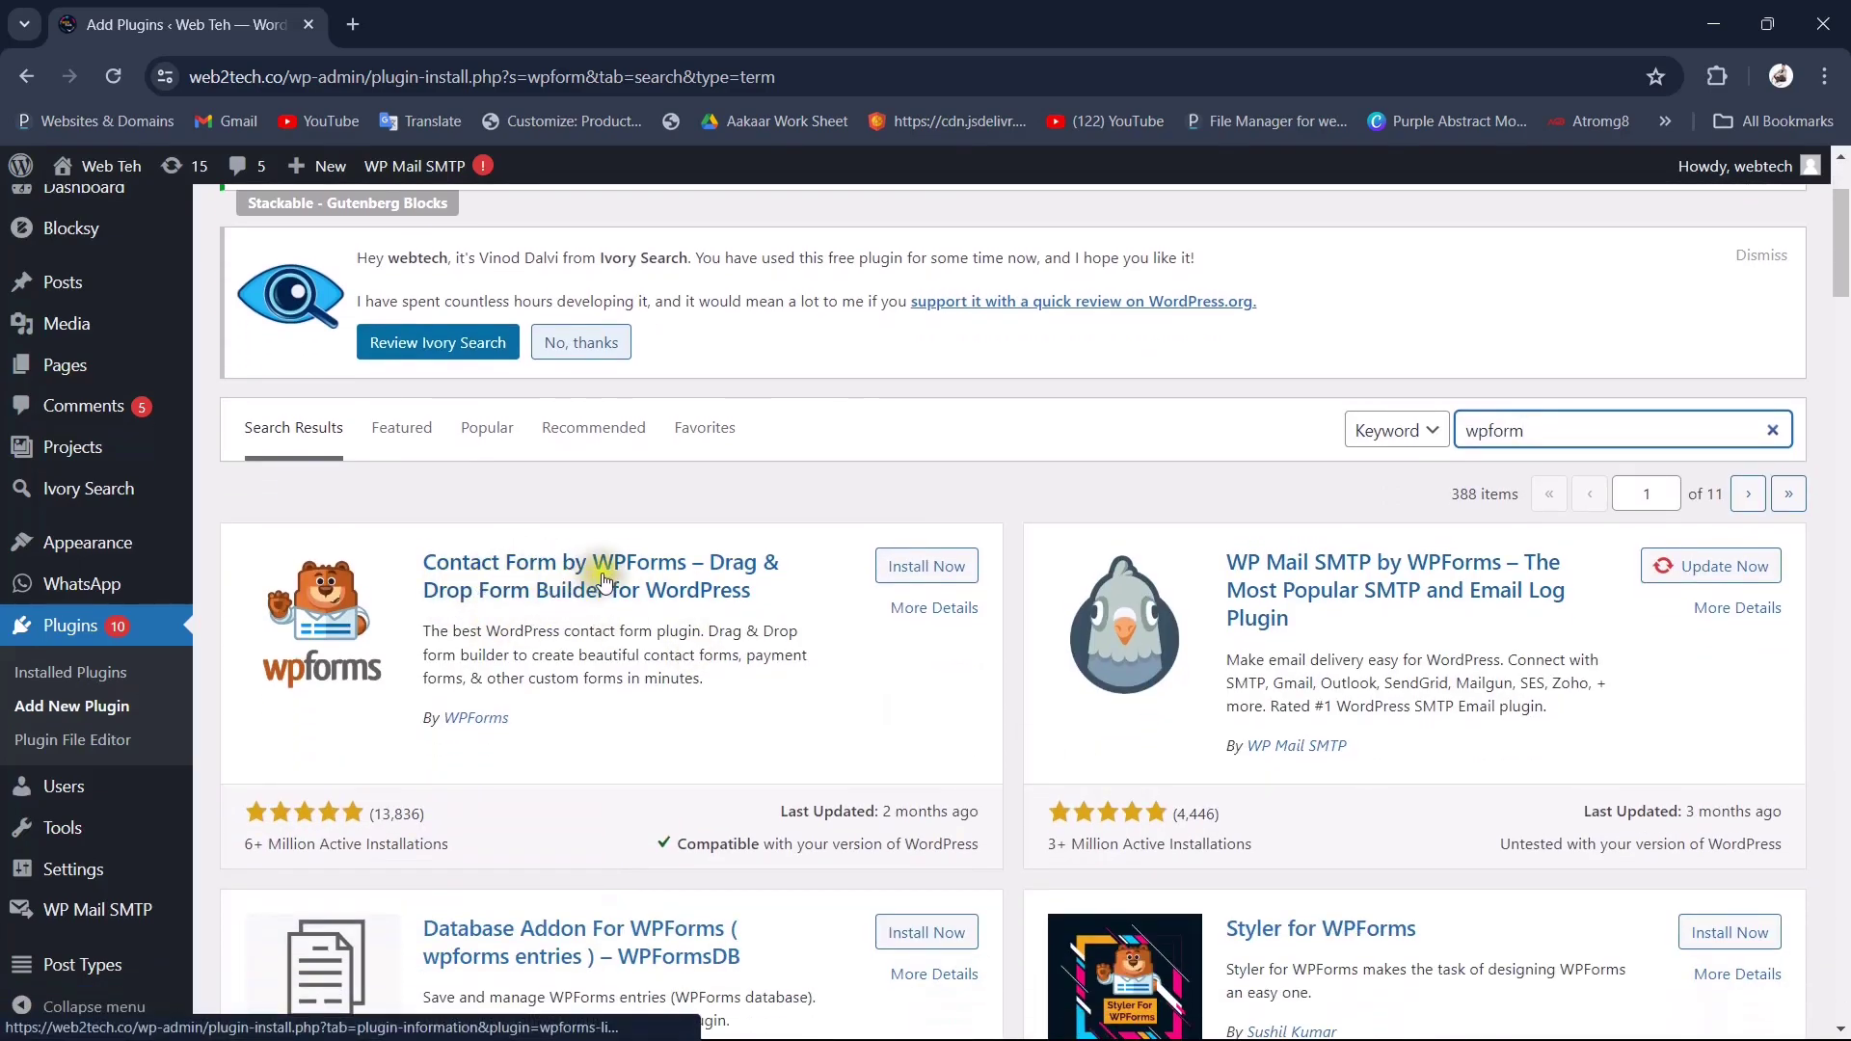
{"action": "left_click", "coordinate": [912, 578]}
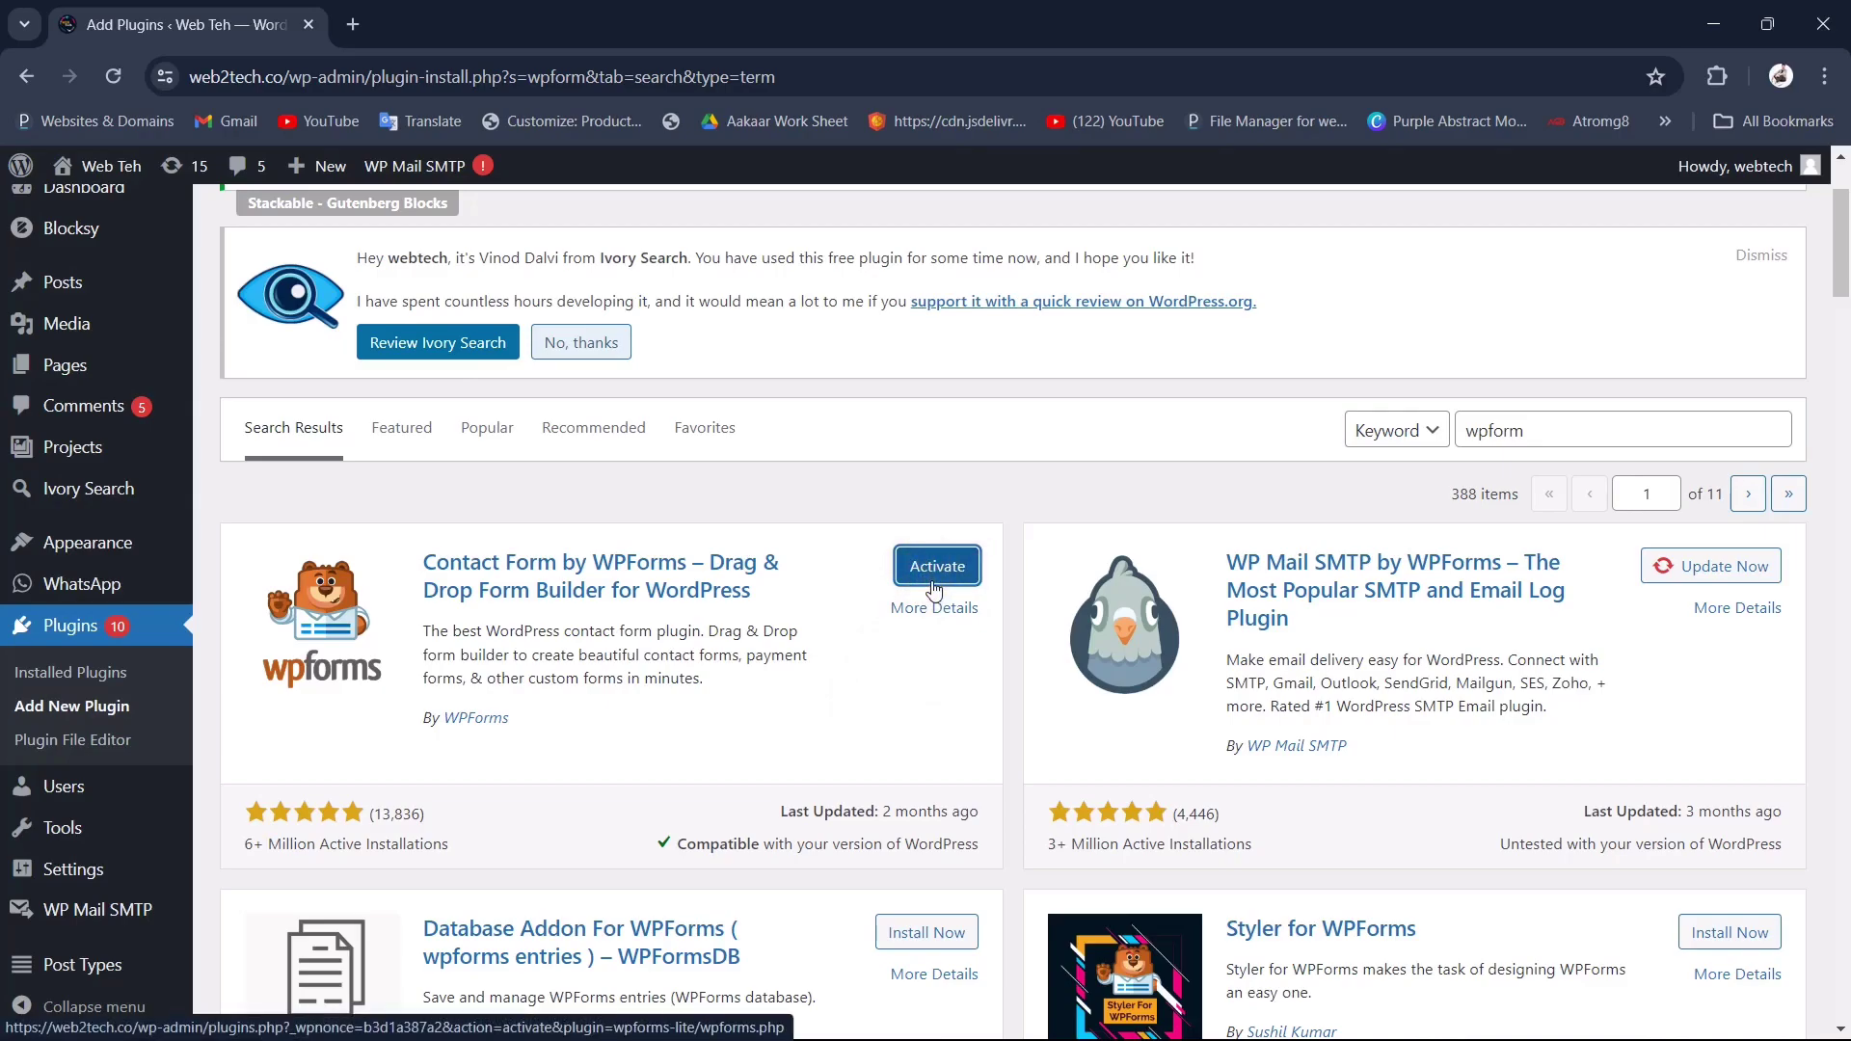
{"action": "left_click", "coordinate": [909, 571]}
{"action": "left_click", "coordinate": [919, 575]}
{"action": "scroll", "coordinate": [506, 496], "scroll_direction": "up", "scroll_amount": 2}
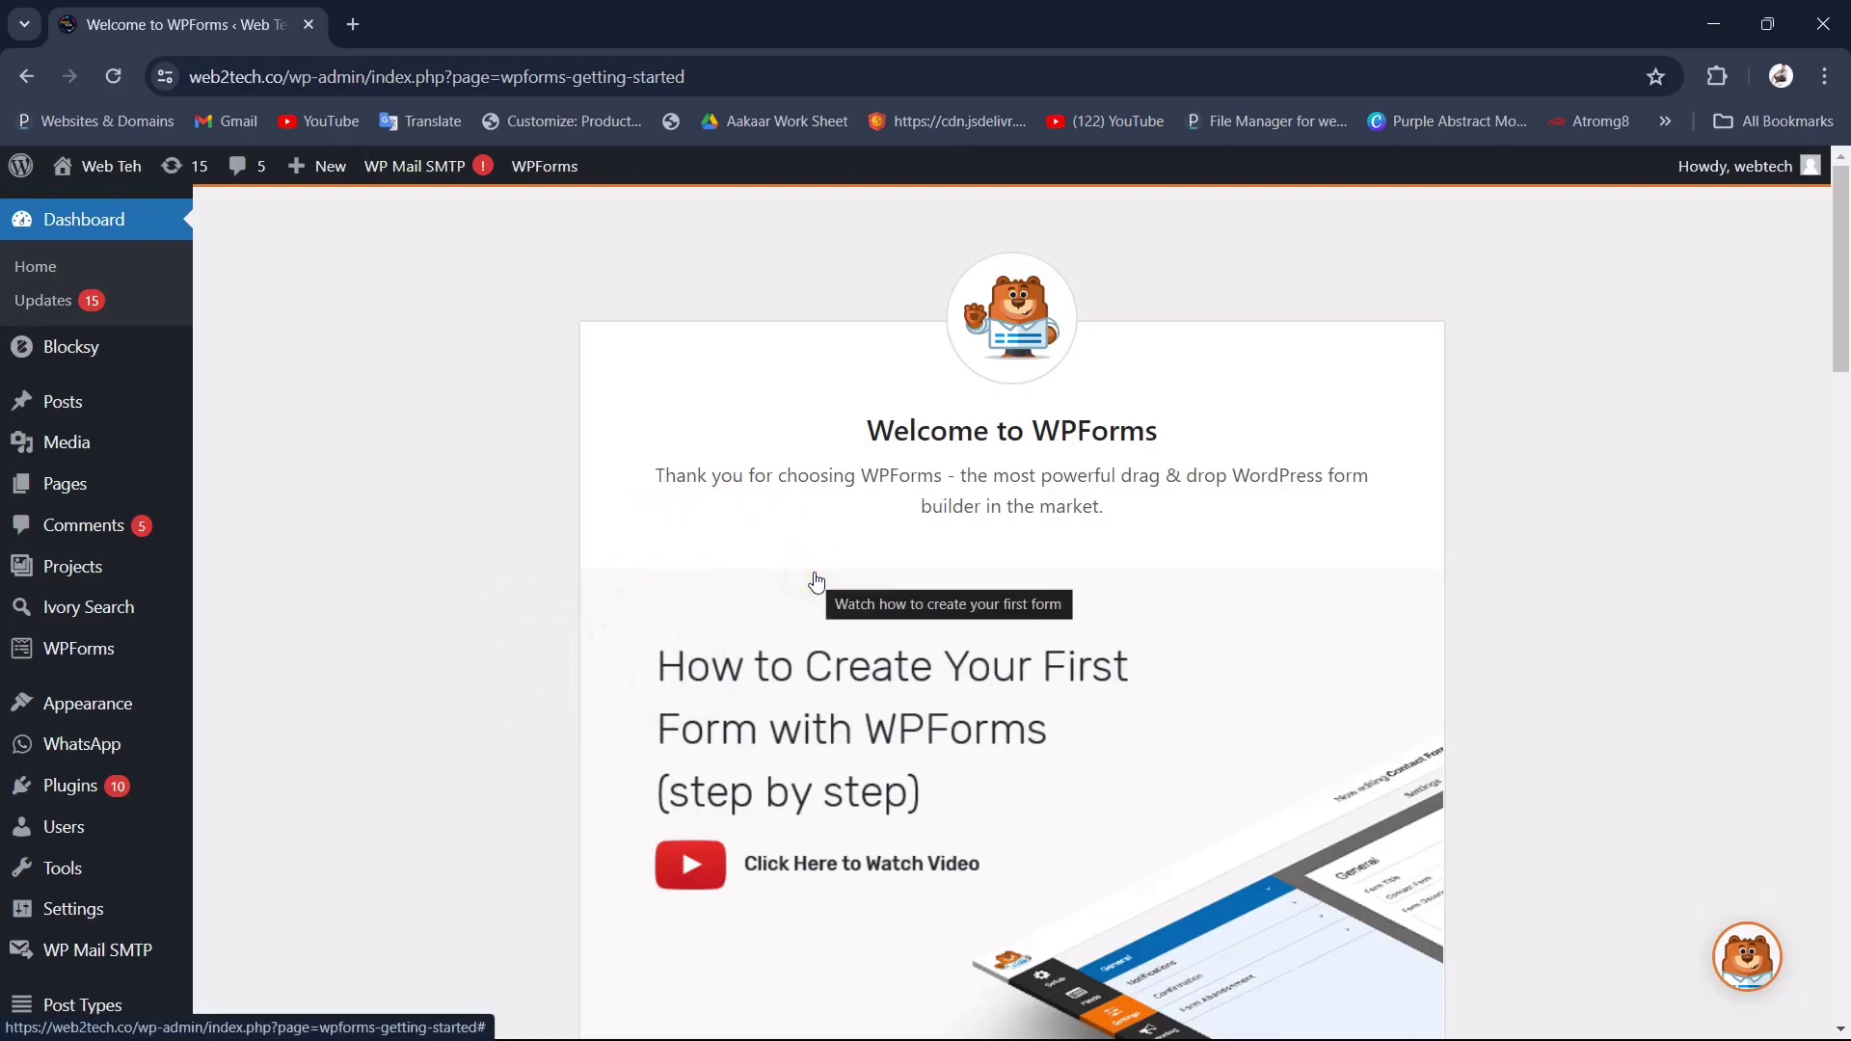
Step: Open the site's All Pages list in a new browser tab
{"action": "scroll", "coordinate": [817, 581], "scroll_direction": "down", "scroll_amount": 5}
{"action": "scroll", "coordinate": [817, 580], "scroll_direction": "up", "scroll_amount": 5}
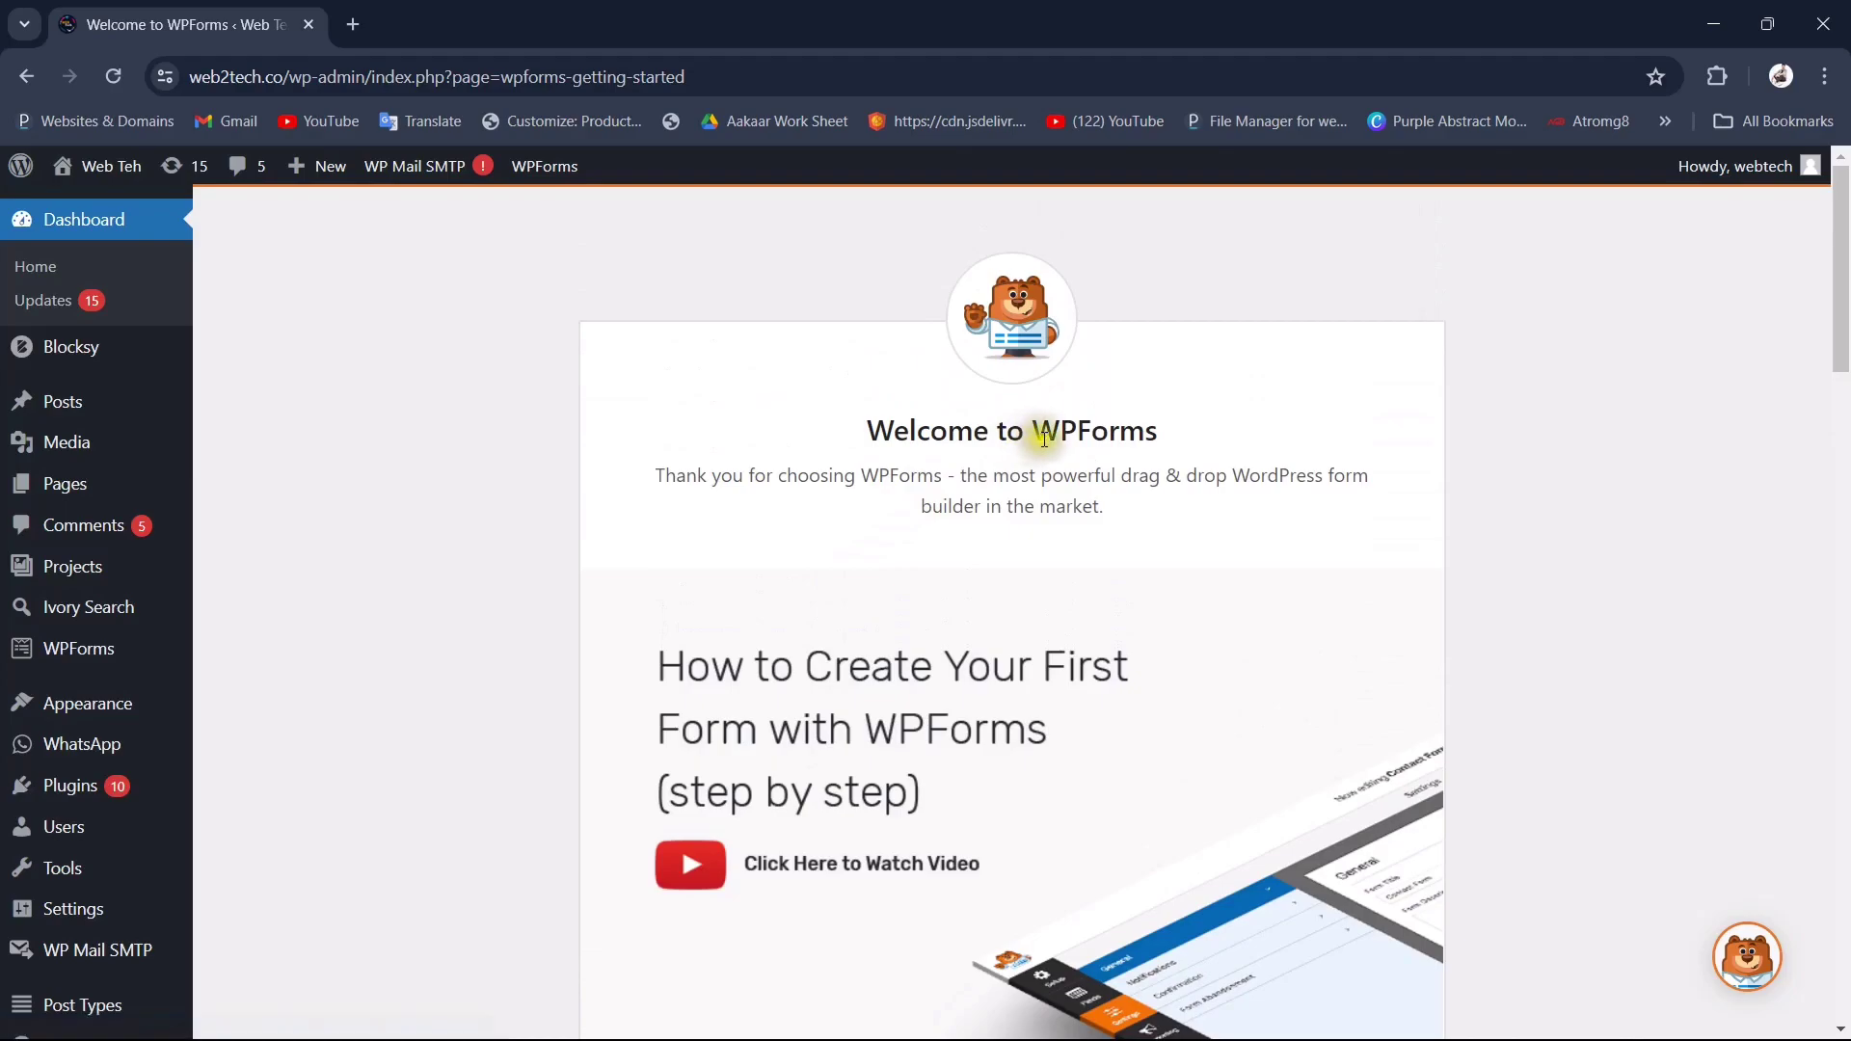
{"action": "double_click", "coordinate": [1052, 432]}
{"action": "left_click", "coordinate": [710, 466]}
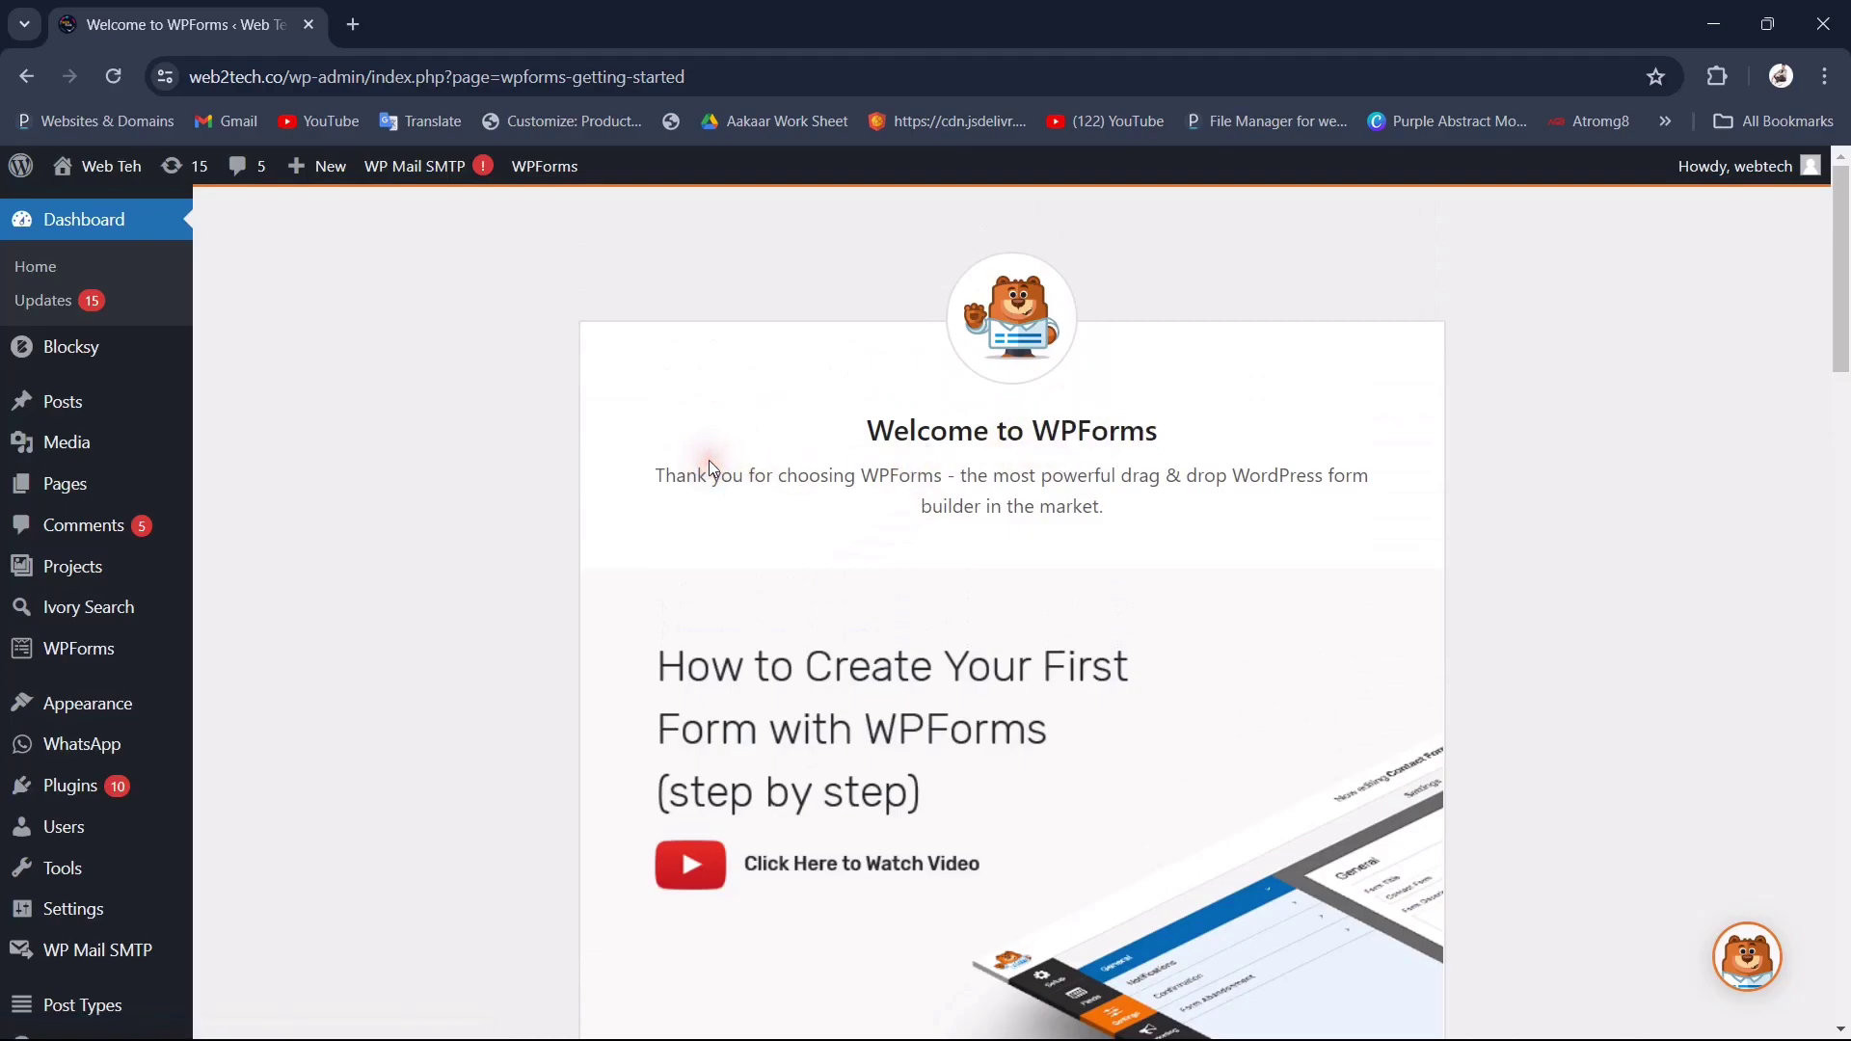
{"action": "mouse_move", "coordinate": [59, 492]}
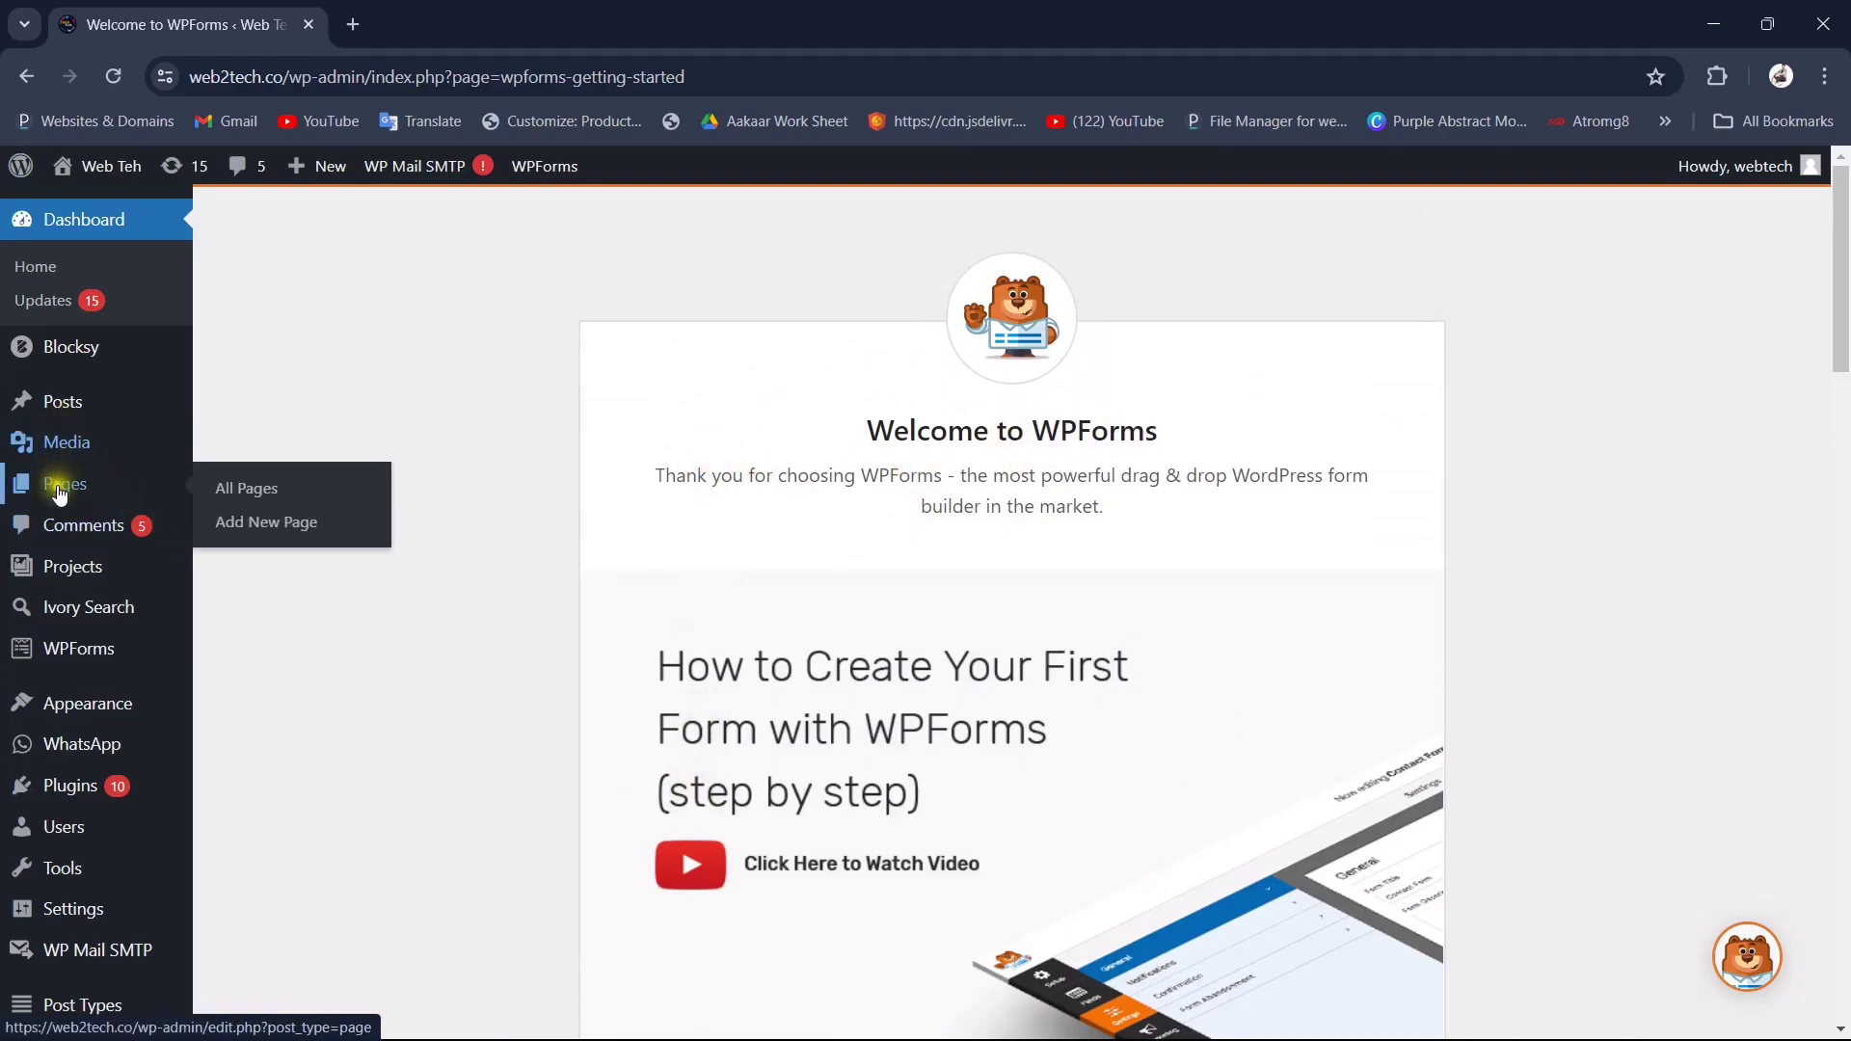
{"action": "left_click", "coordinate": [256, 505]}
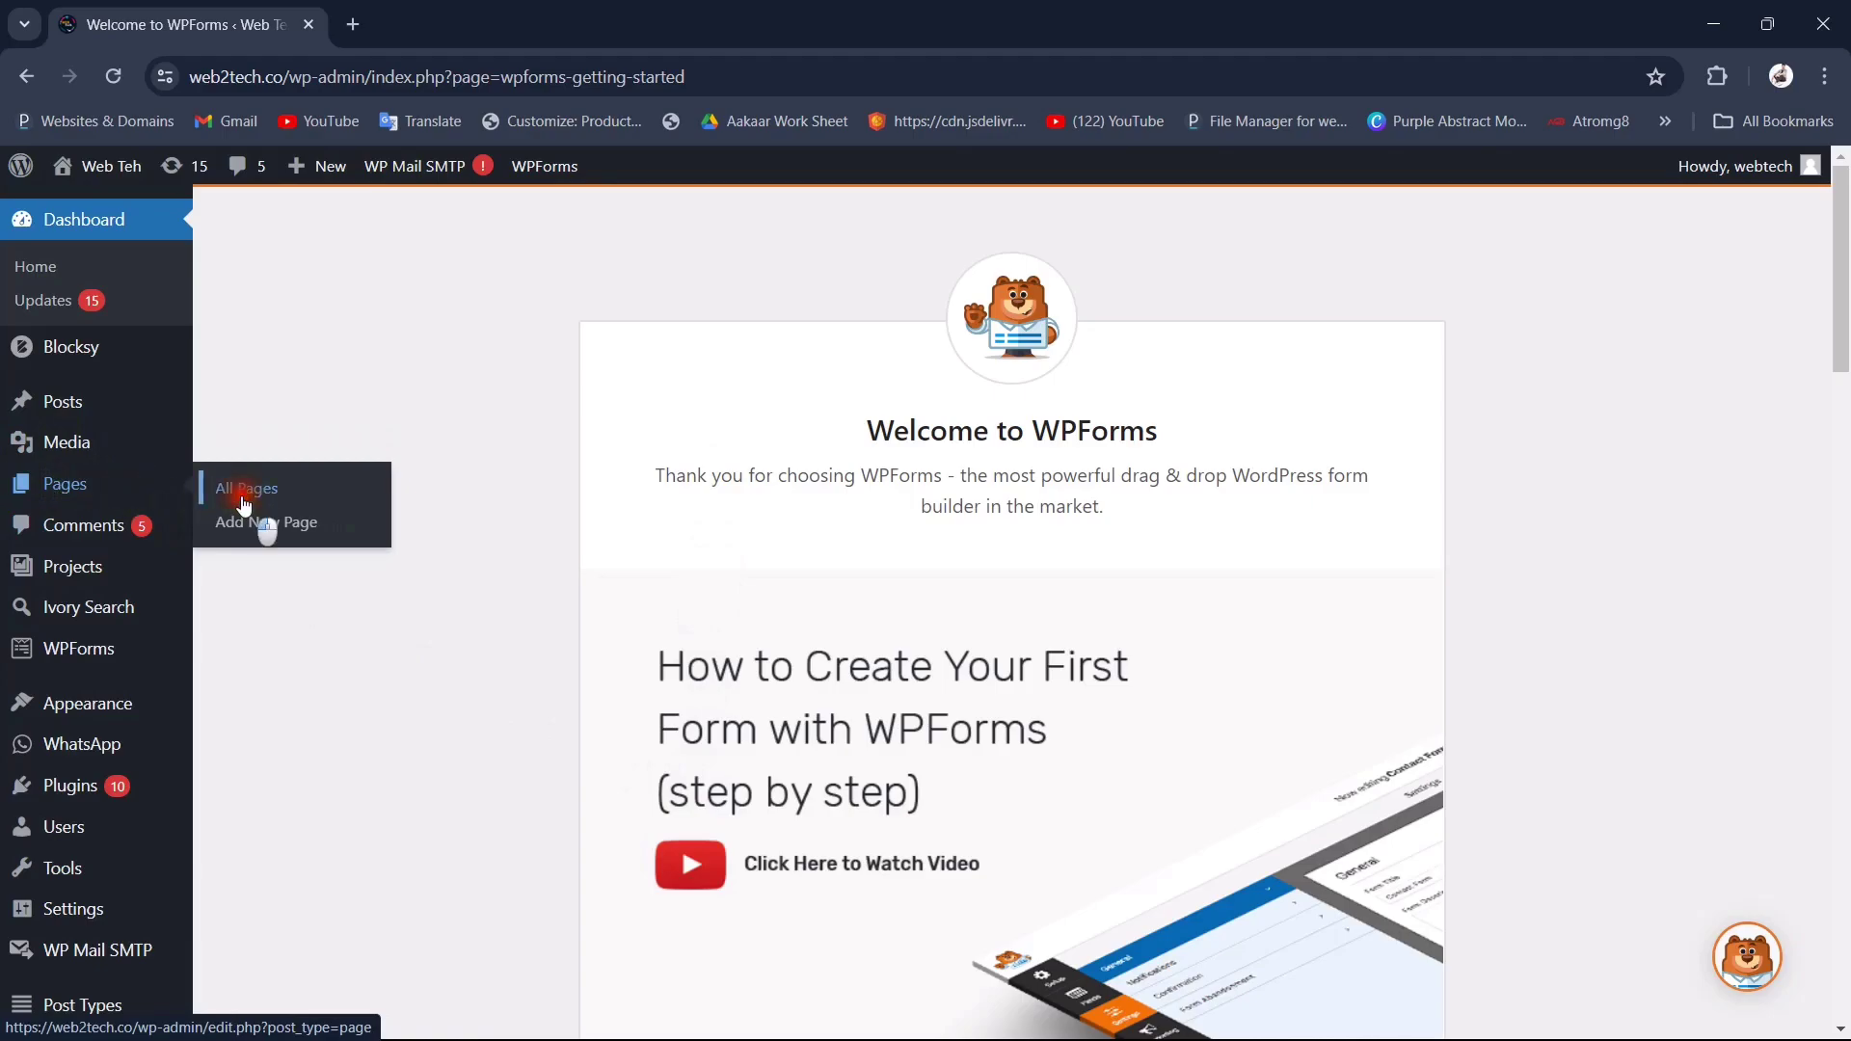
{"action": "left_click", "coordinate": [244, 505]}
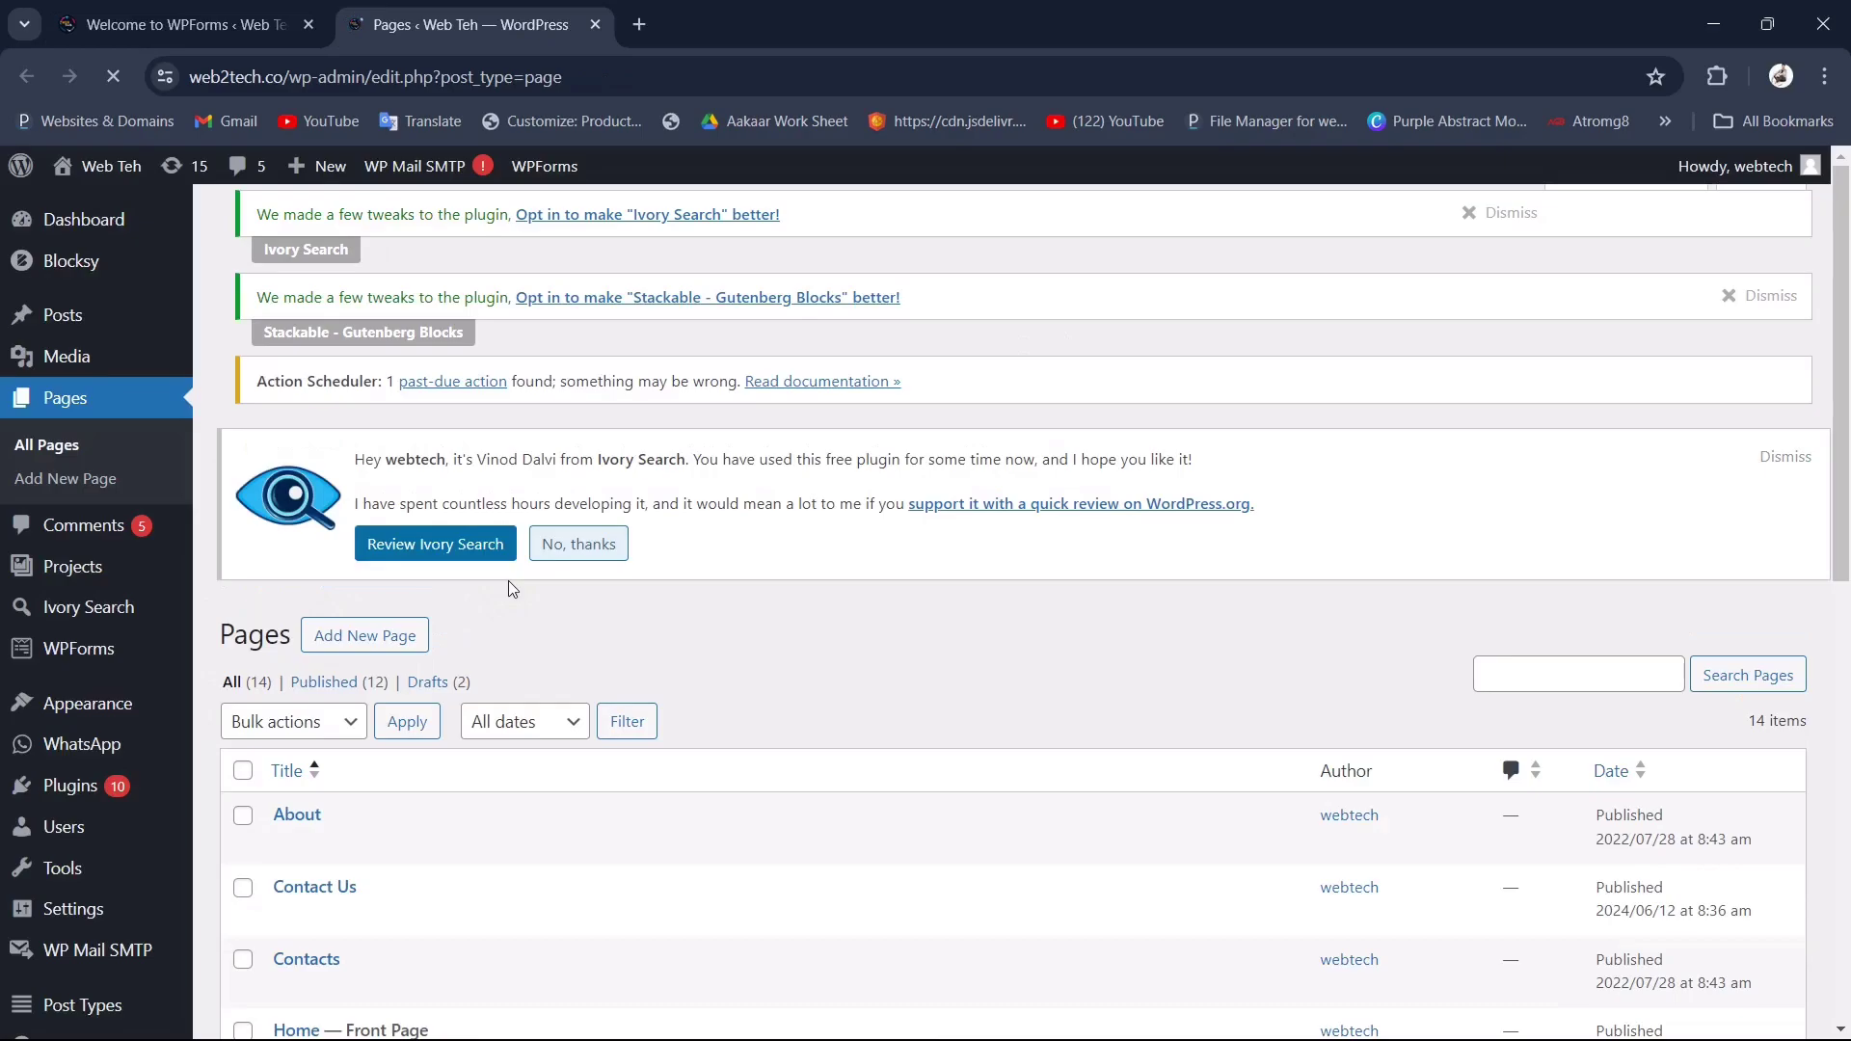
{"action": "scroll", "coordinate": [482, 578], "scroll_direction": "down", "scroll_amount": 3}
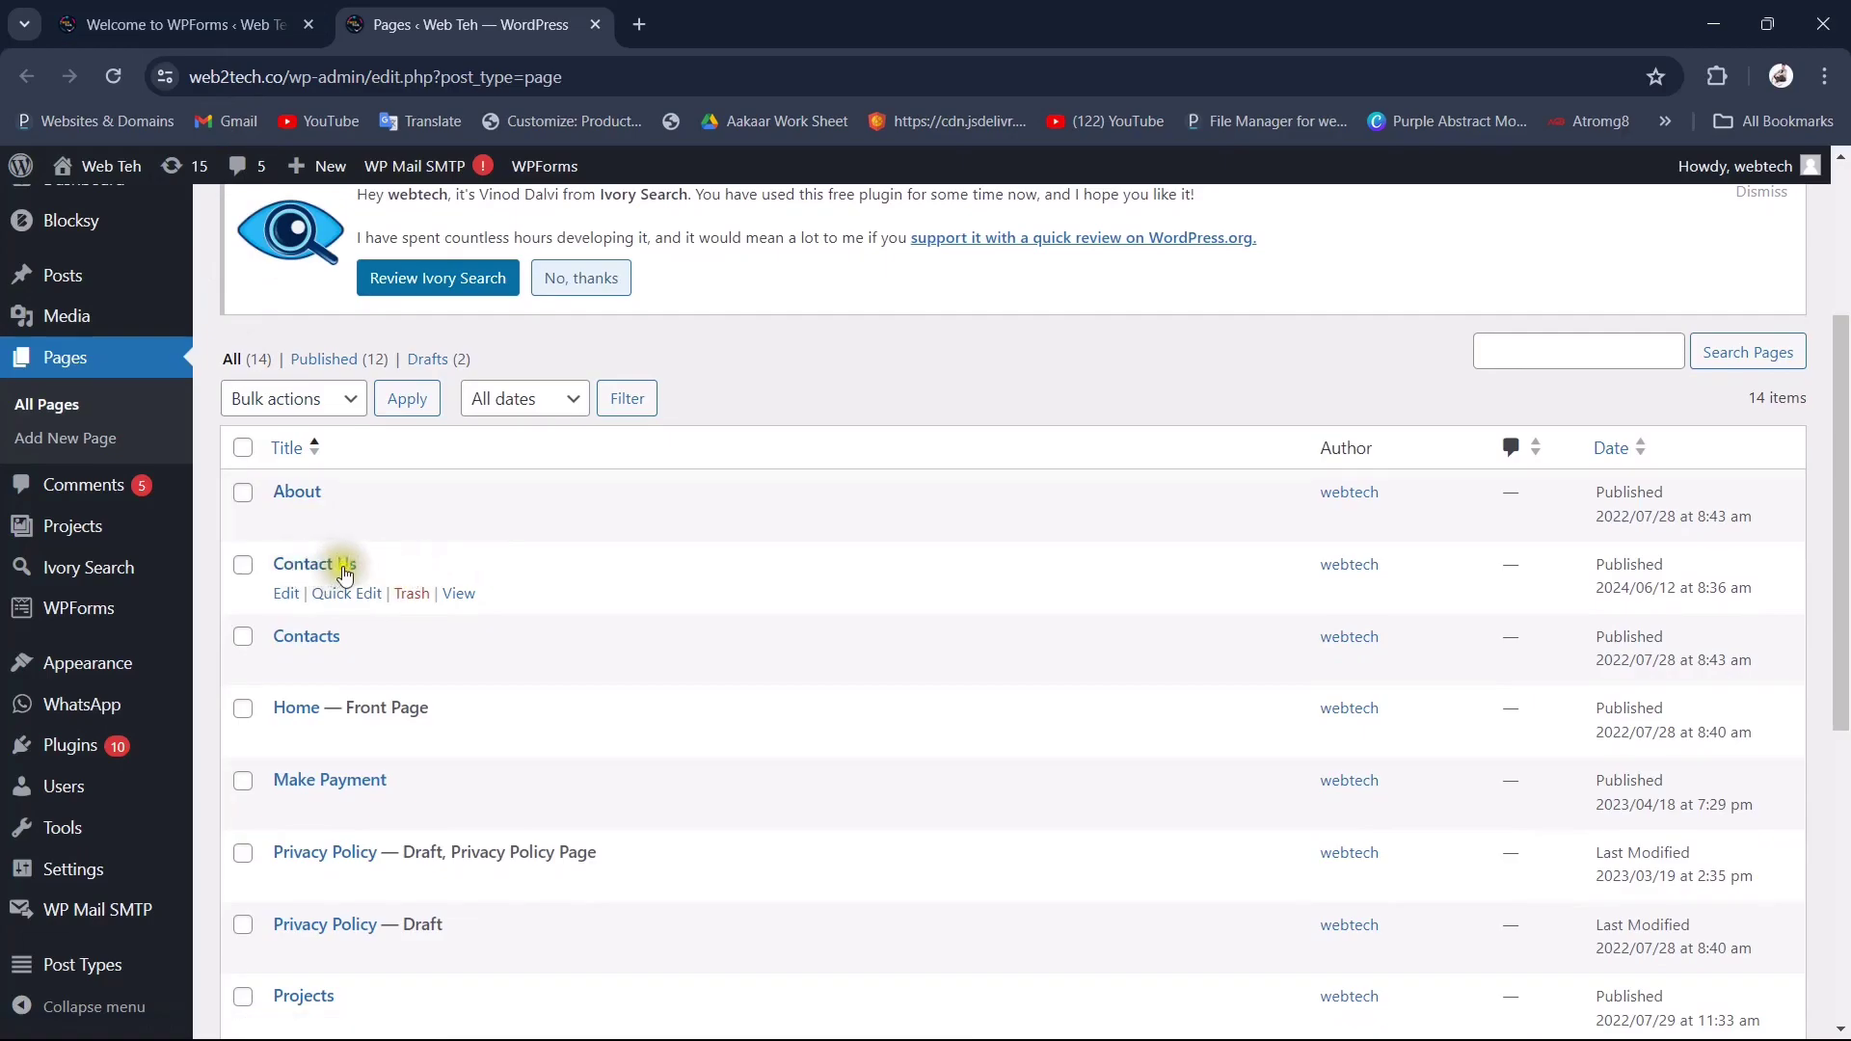
Step: Back on the WPForms welcome page, choose Create Your First Form
{"action": "left_click", "coordinate": [197, 24]}
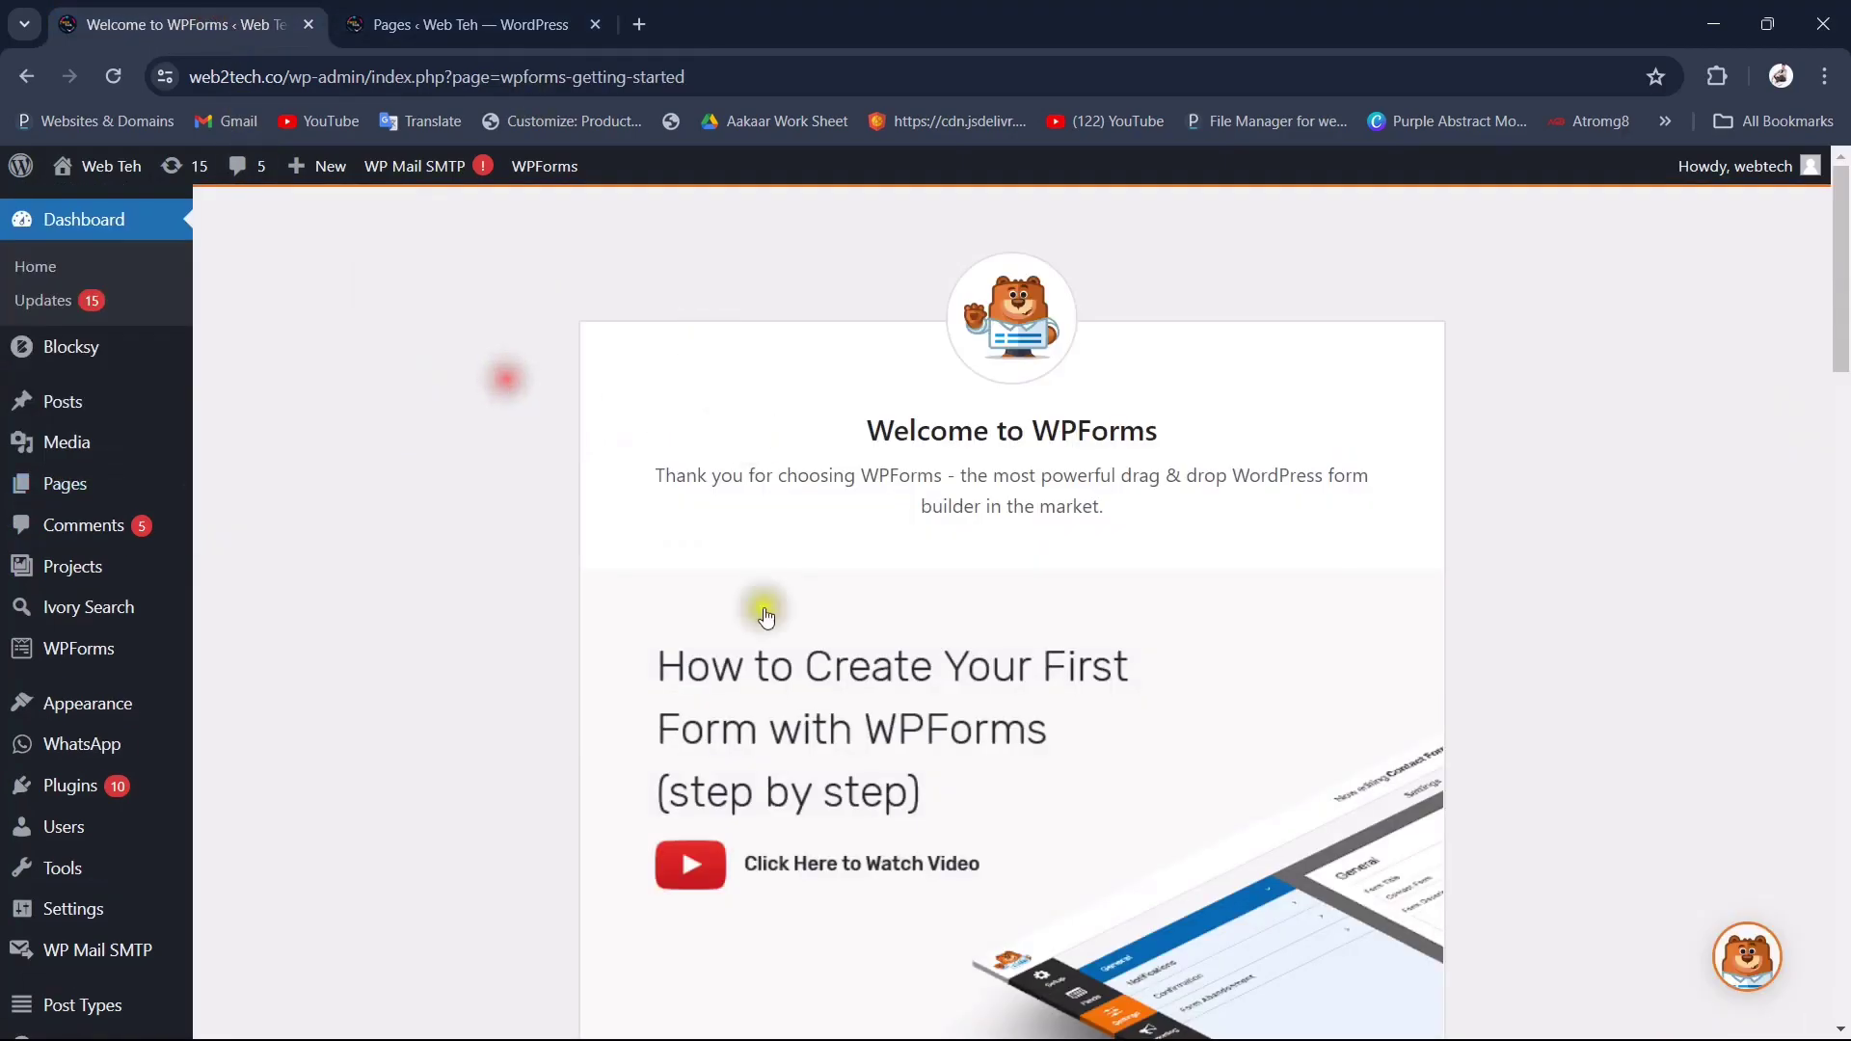
{"action": "scroll", "coordinate": [814, 711], "scroll_direction": "down", "scroll_amount": 5}
{"action": "left_click", "coordinate": [746, 777]}
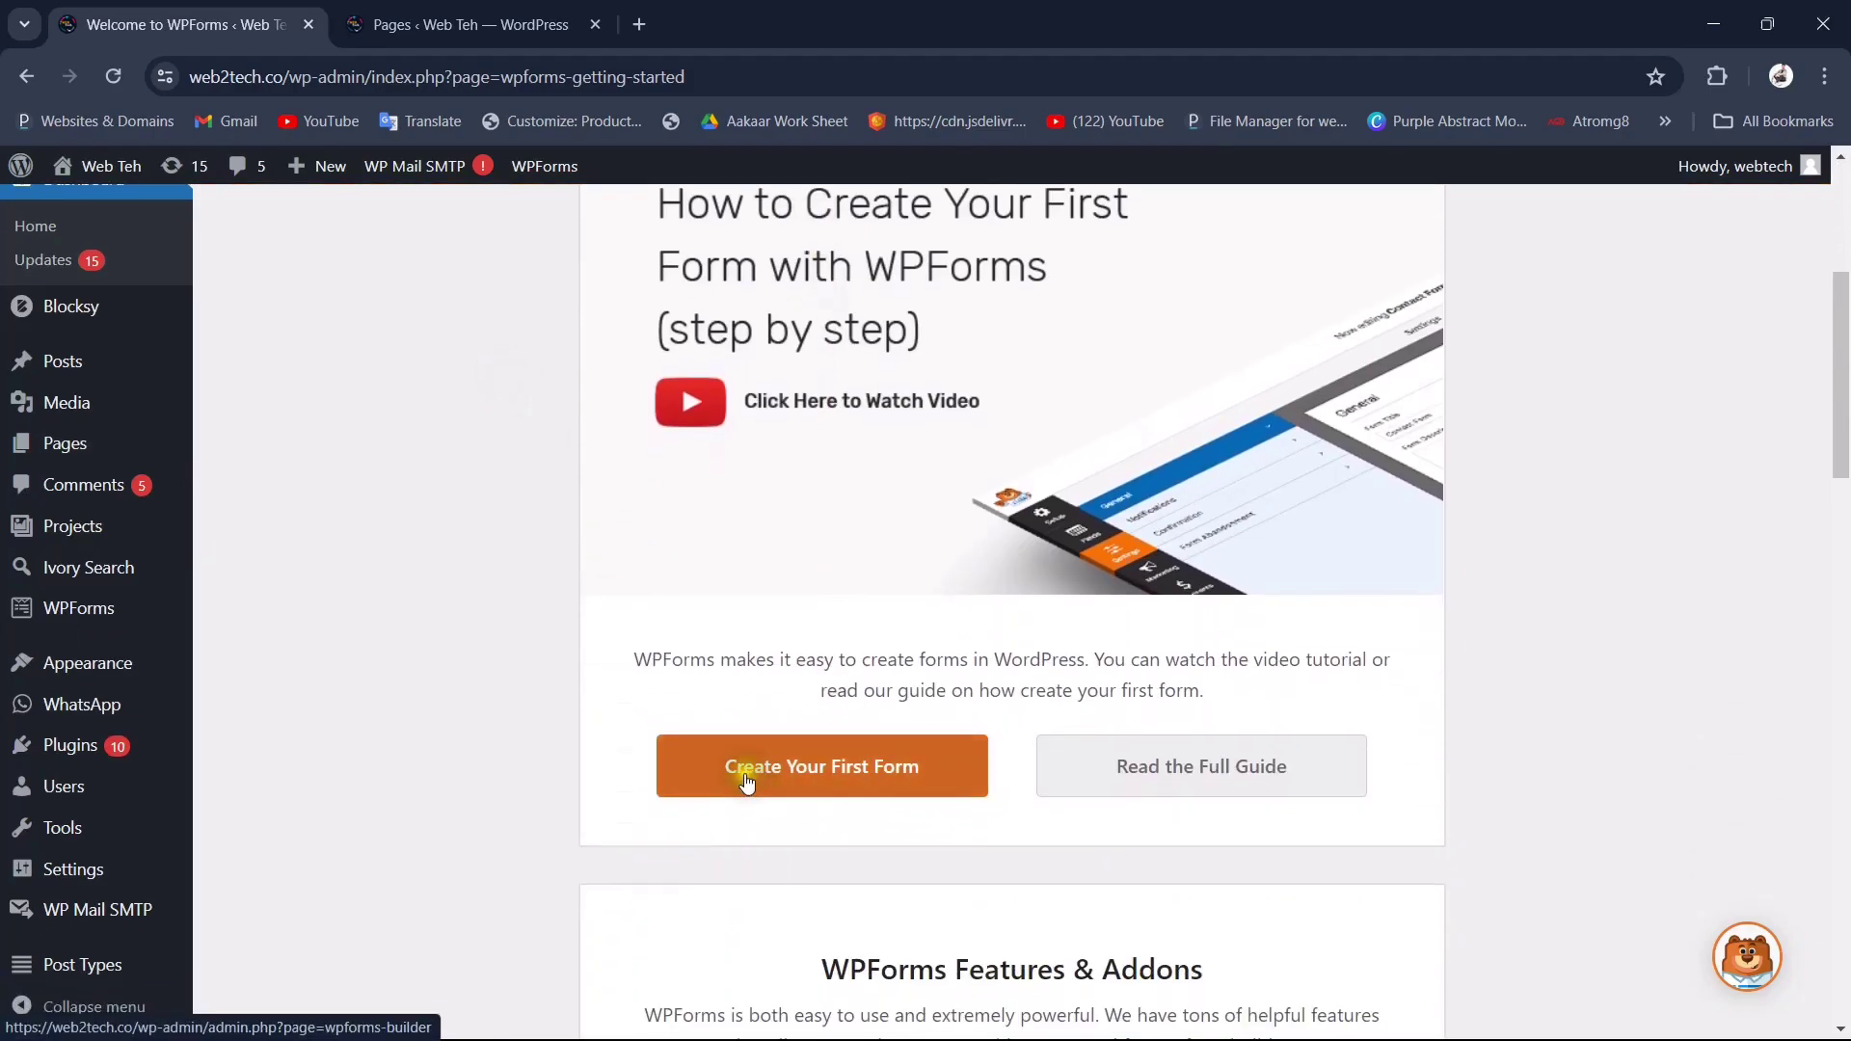
{"action": "left_click", "coordinate": [829, 788]}
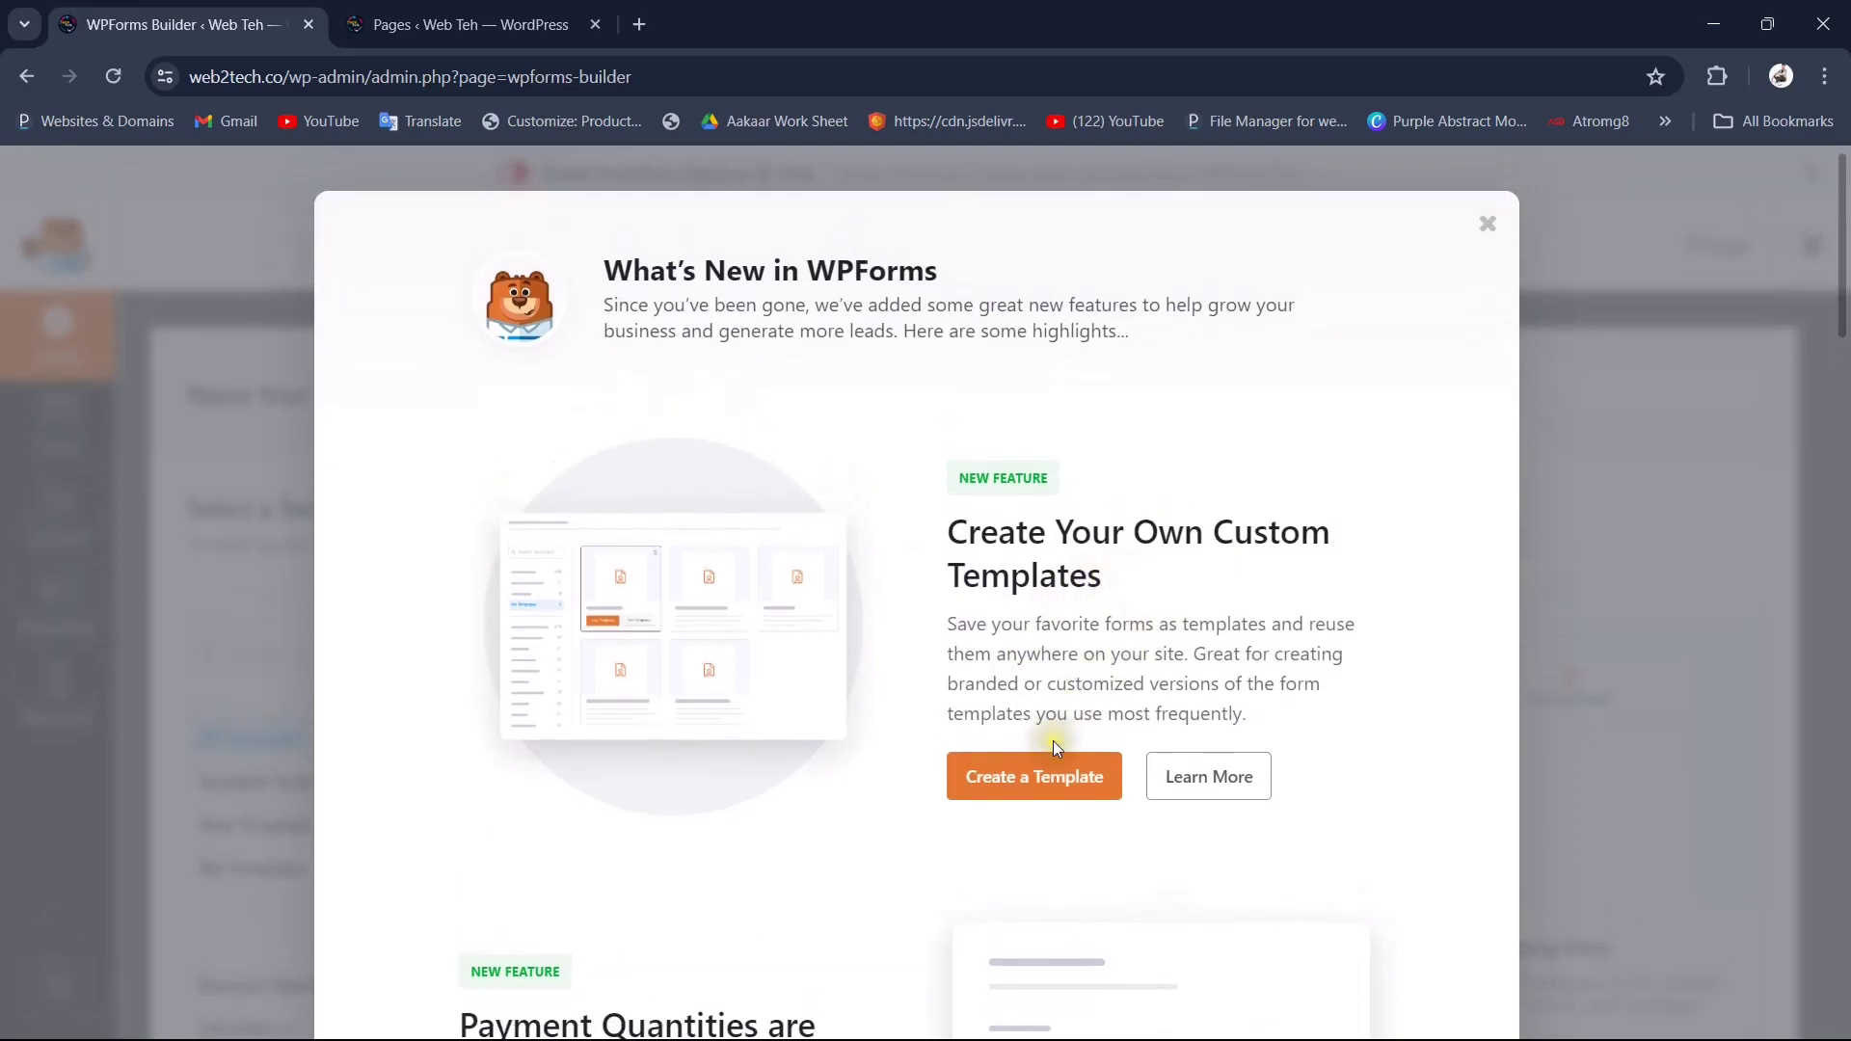
Step: Follow the What's New popup's Create a Template link to the custom form template guide
{"action": "left_click", "coordinate": [1020, 777]}
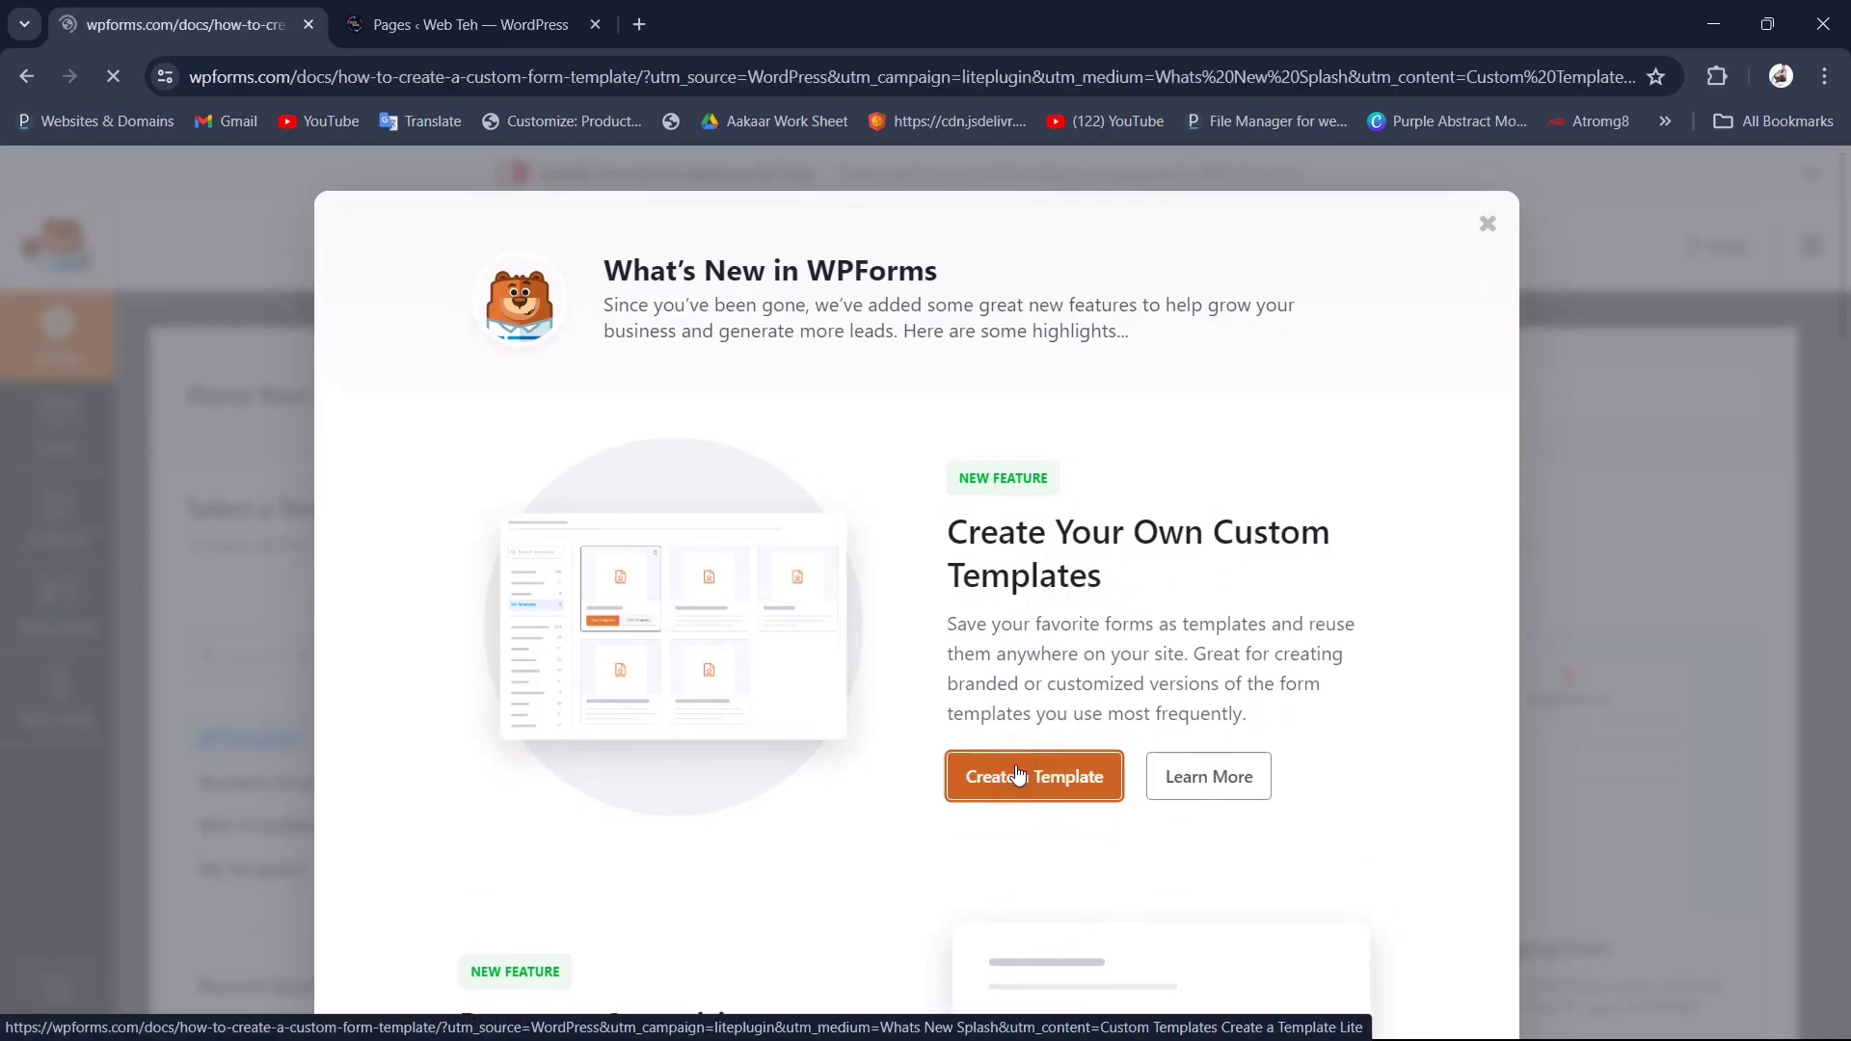
Step: Dismiss the notification prompt and browse the Getting Started documentation category
{"action": "scroll", "coordinate": [1017, 774], "scroll_direction": "down", "scroll_amount": 4}
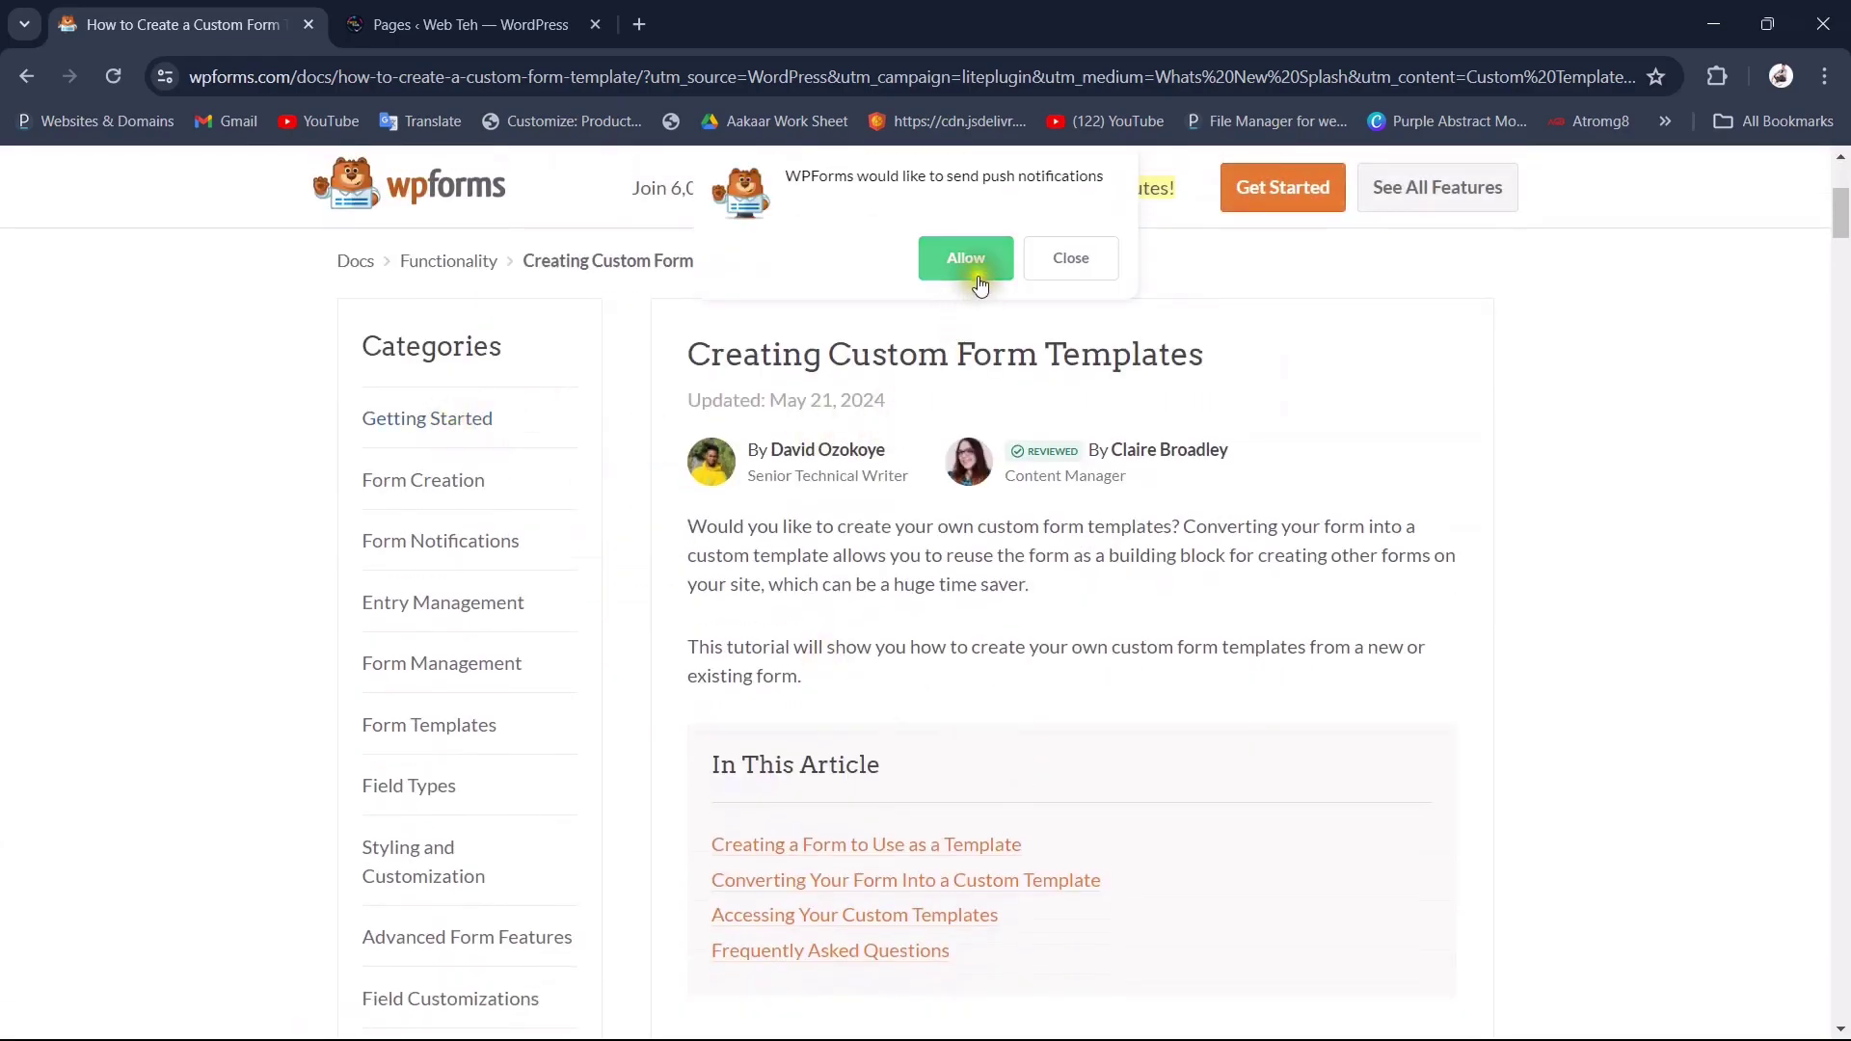
{"action": "scroll", "coordinate": [1126, 390], "scroll_direction": "up", "scroll_amount": 4}
{"action": "left_click", "coordinate": [1084, 261]}
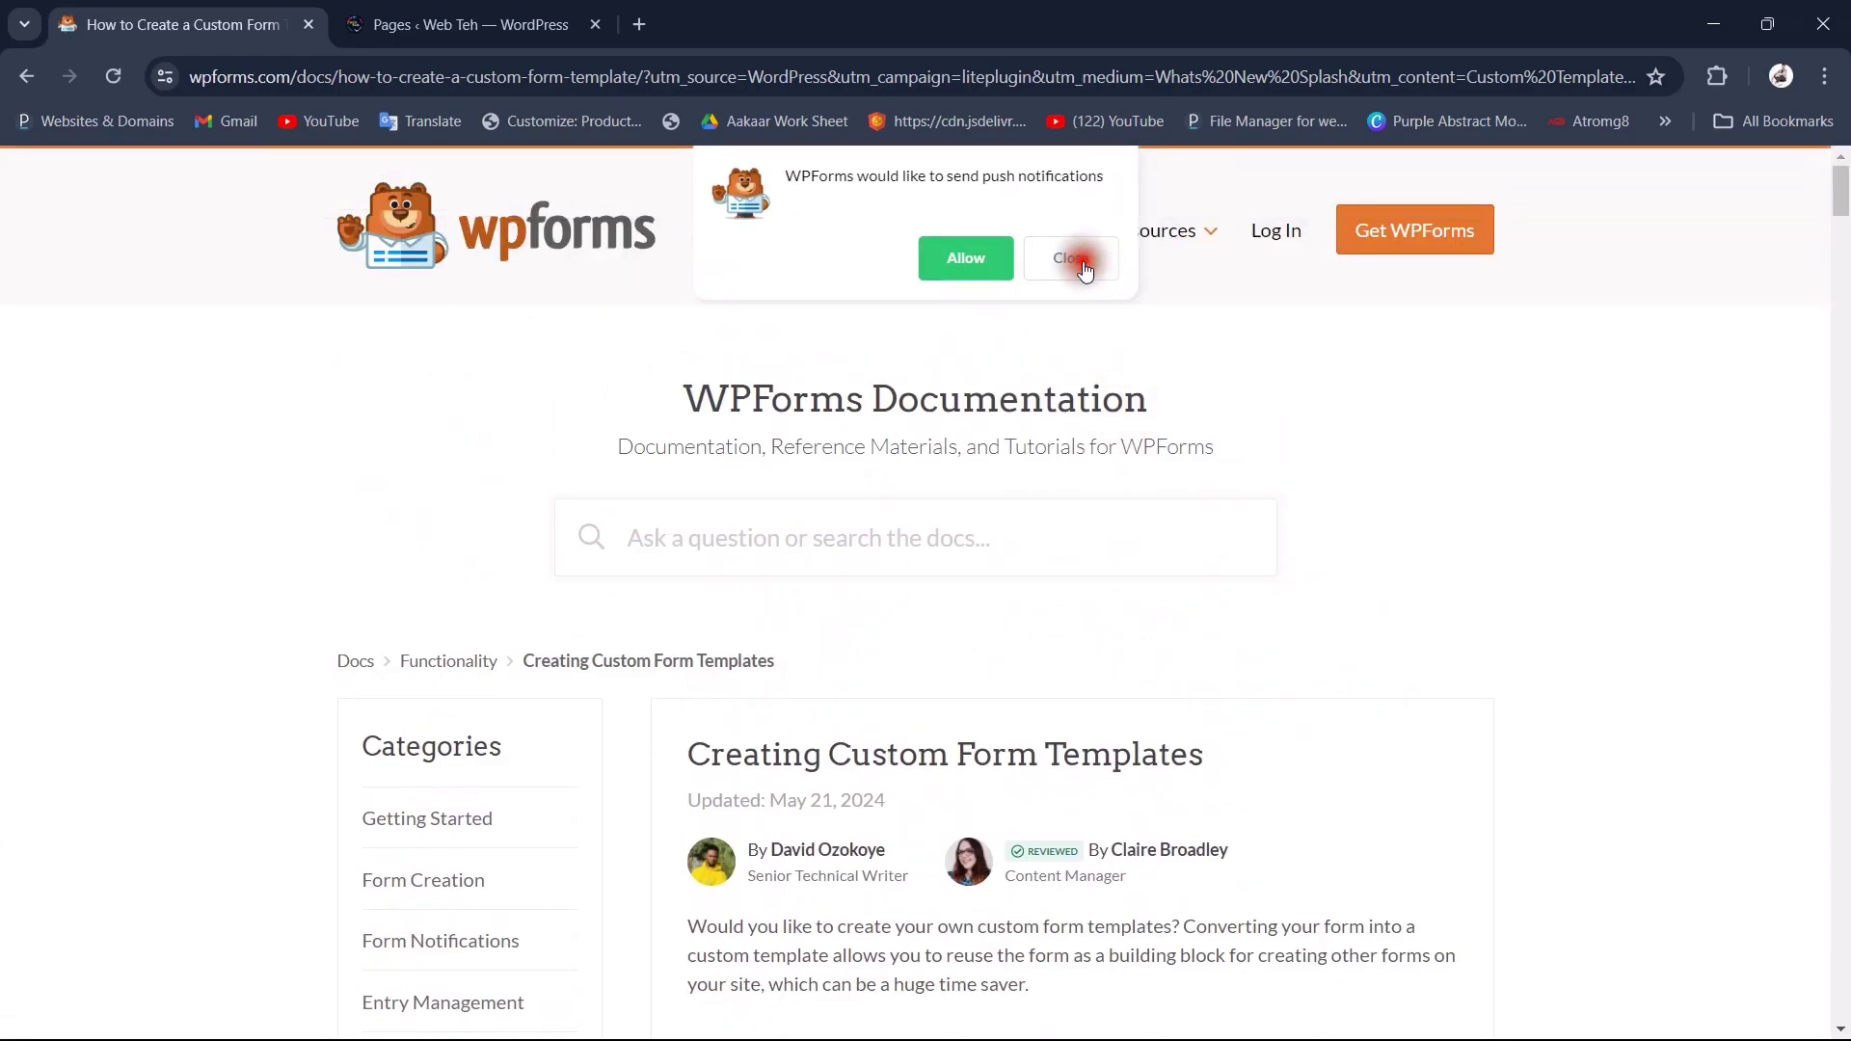
{"action": "left_click", "coordinate": [438, 815]}
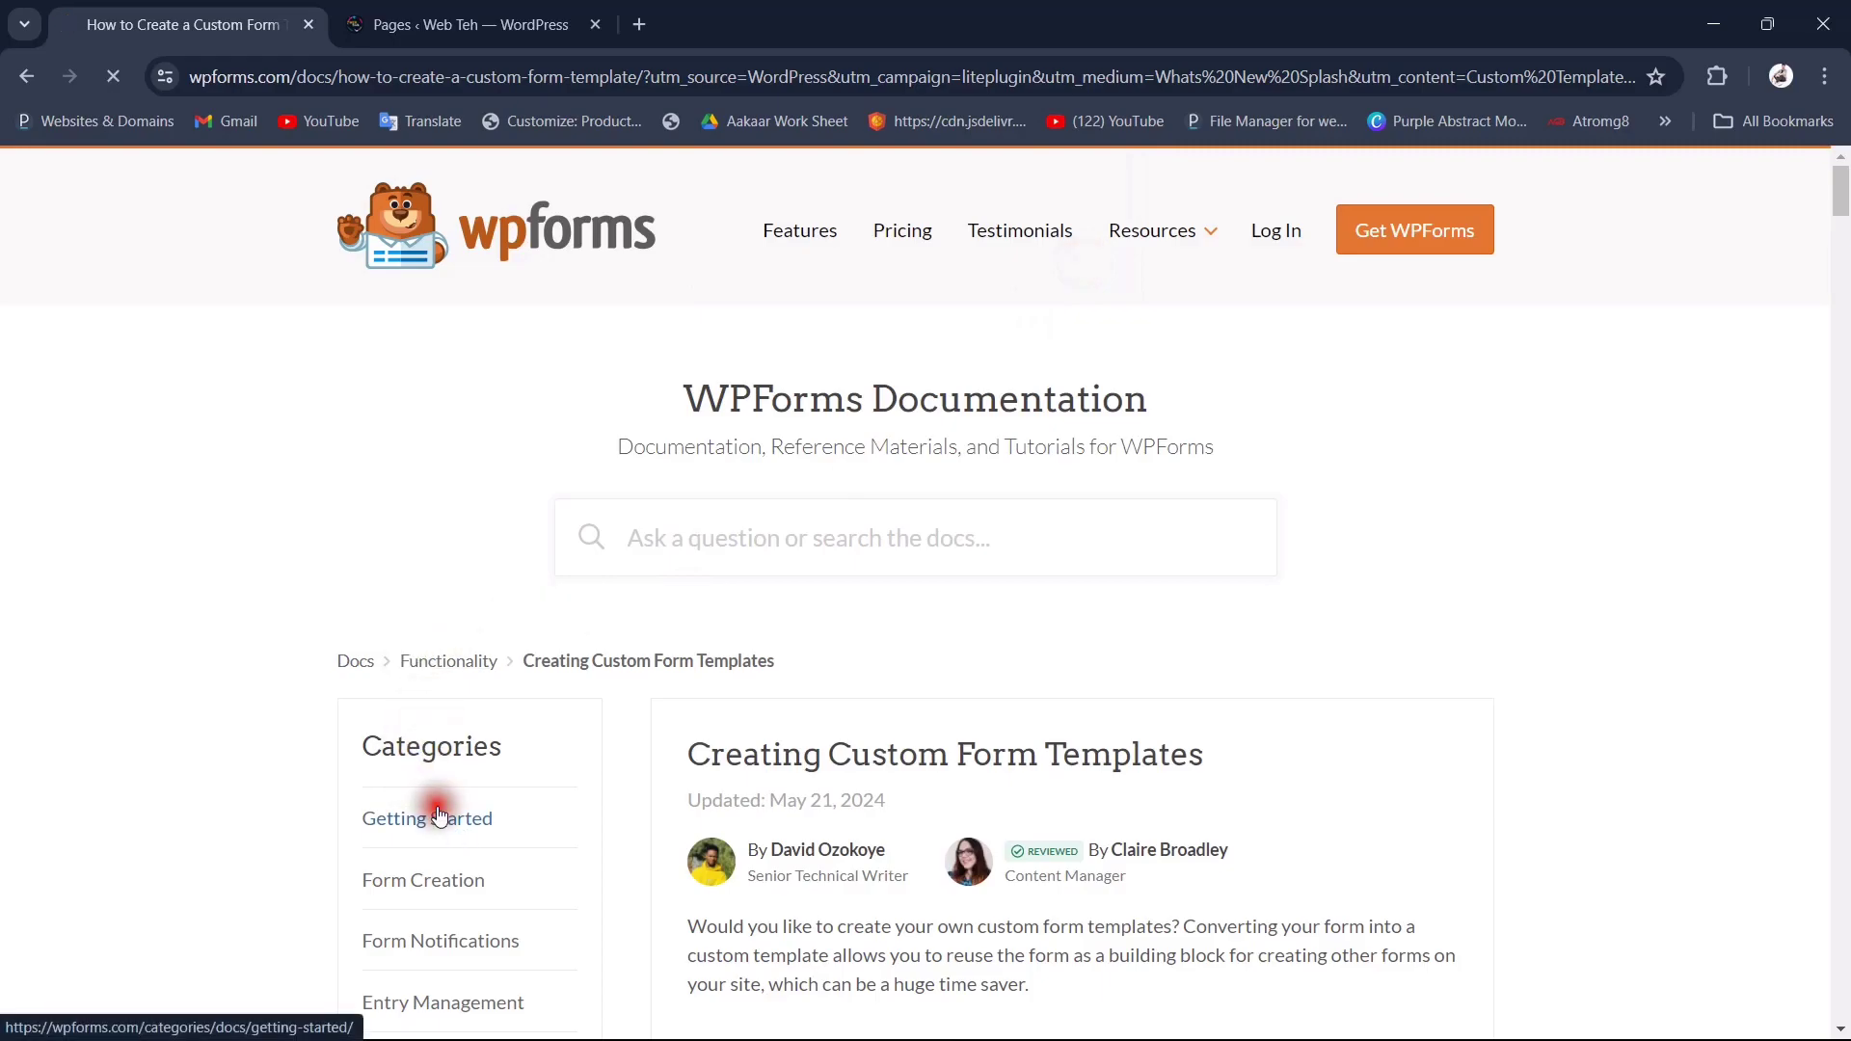
{"action": "scroll", "coordinate": [812, 766], "scroll_direction": "down", "scroll_amount": 3}
{"action": "scroll", "coordinate": [813, 767], "scroll_direction": "down", "scroll_amount": 9}
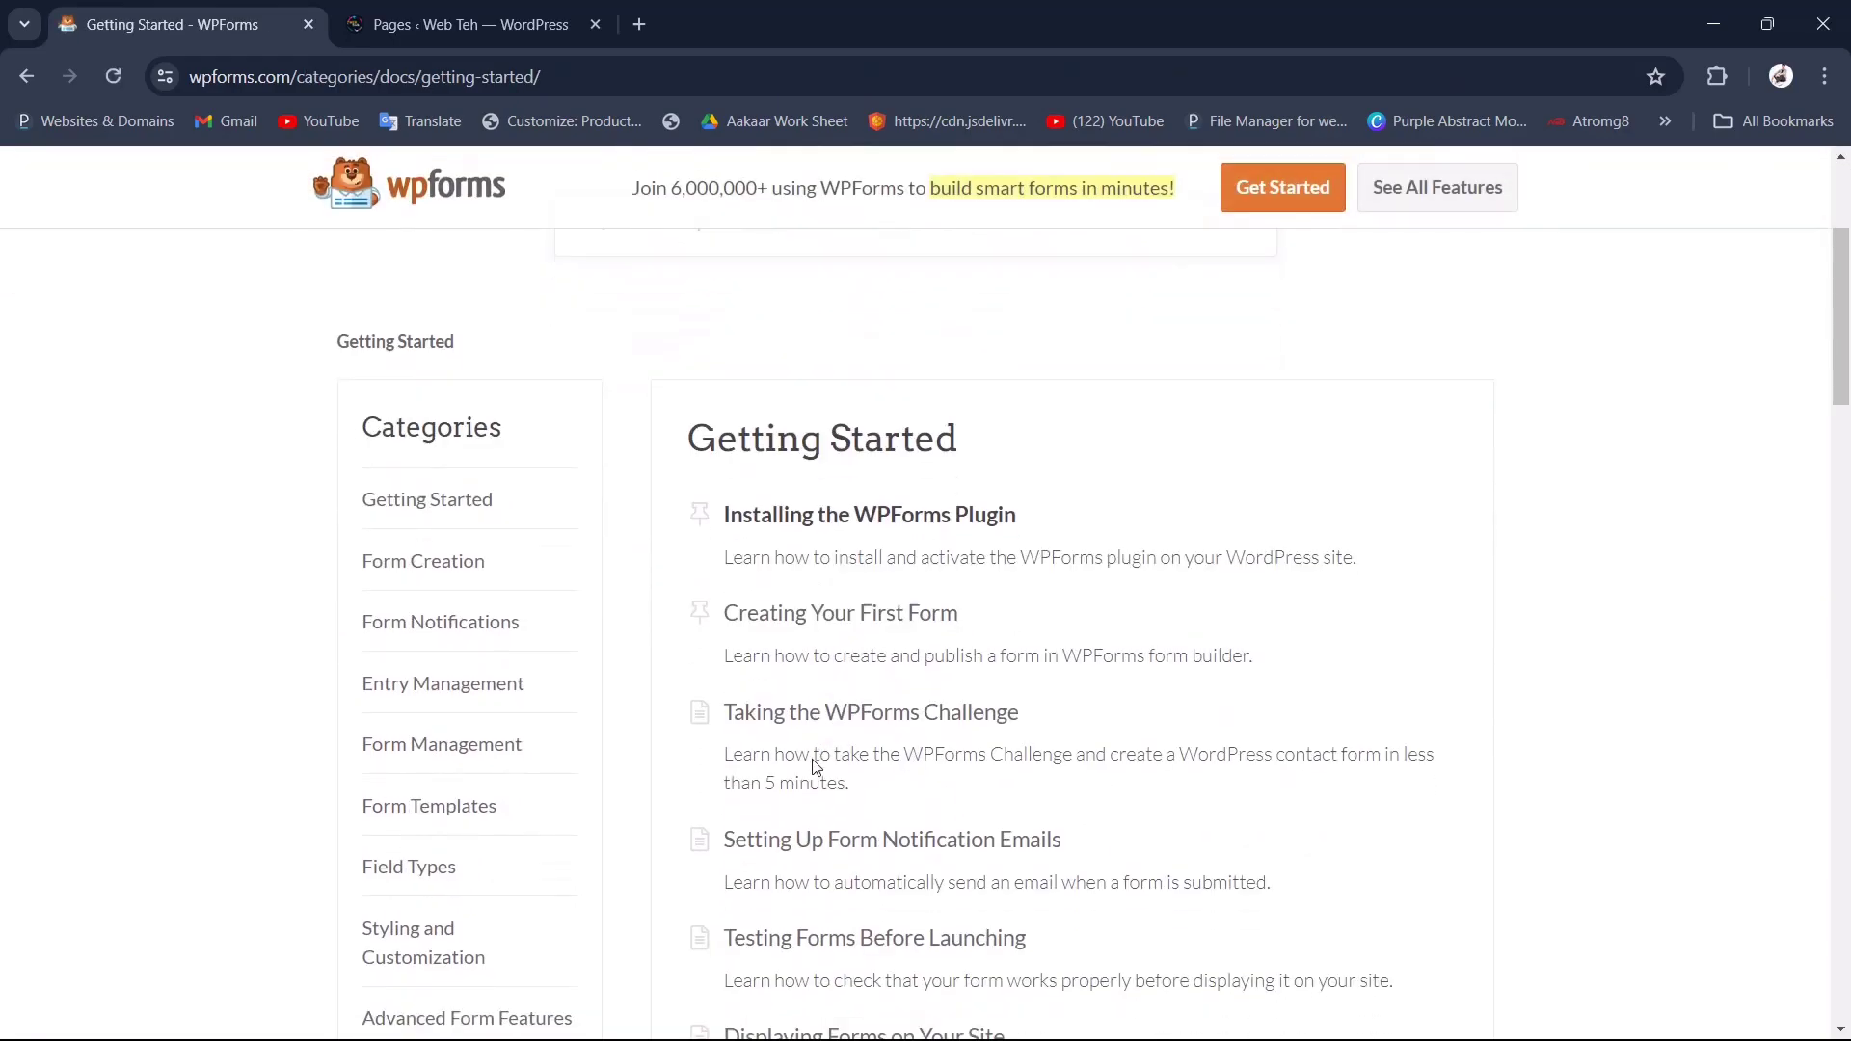
{"action": "scroll", "coordinate": [812, 767], "scroll_direction": "up", "scroll_amount": 9}
{"action": "scroll", "coordinate": [814, 767], "scroll_direction": "up", "scroll_amount": 3}
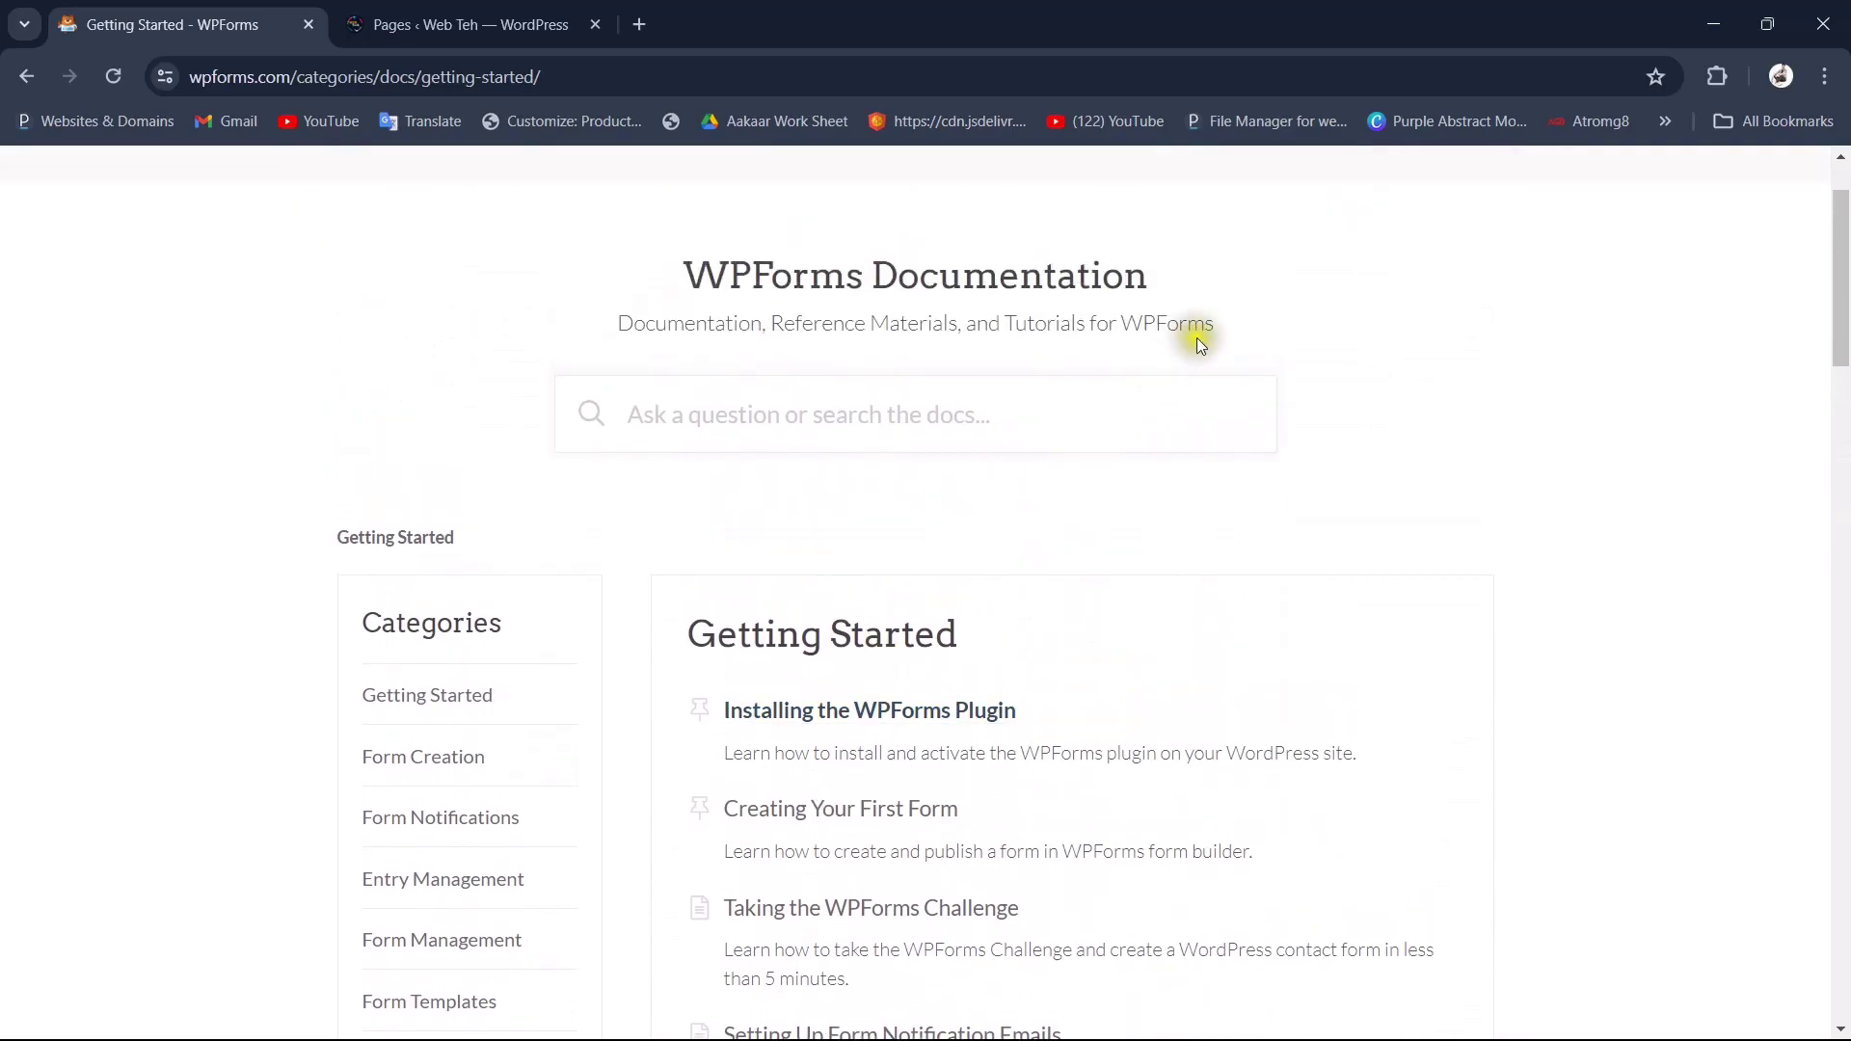
Step: Look over the WPForms pricing plans, then return to the builder's template picker
{"action": "left_click", "coordinate": [1377, 241]}
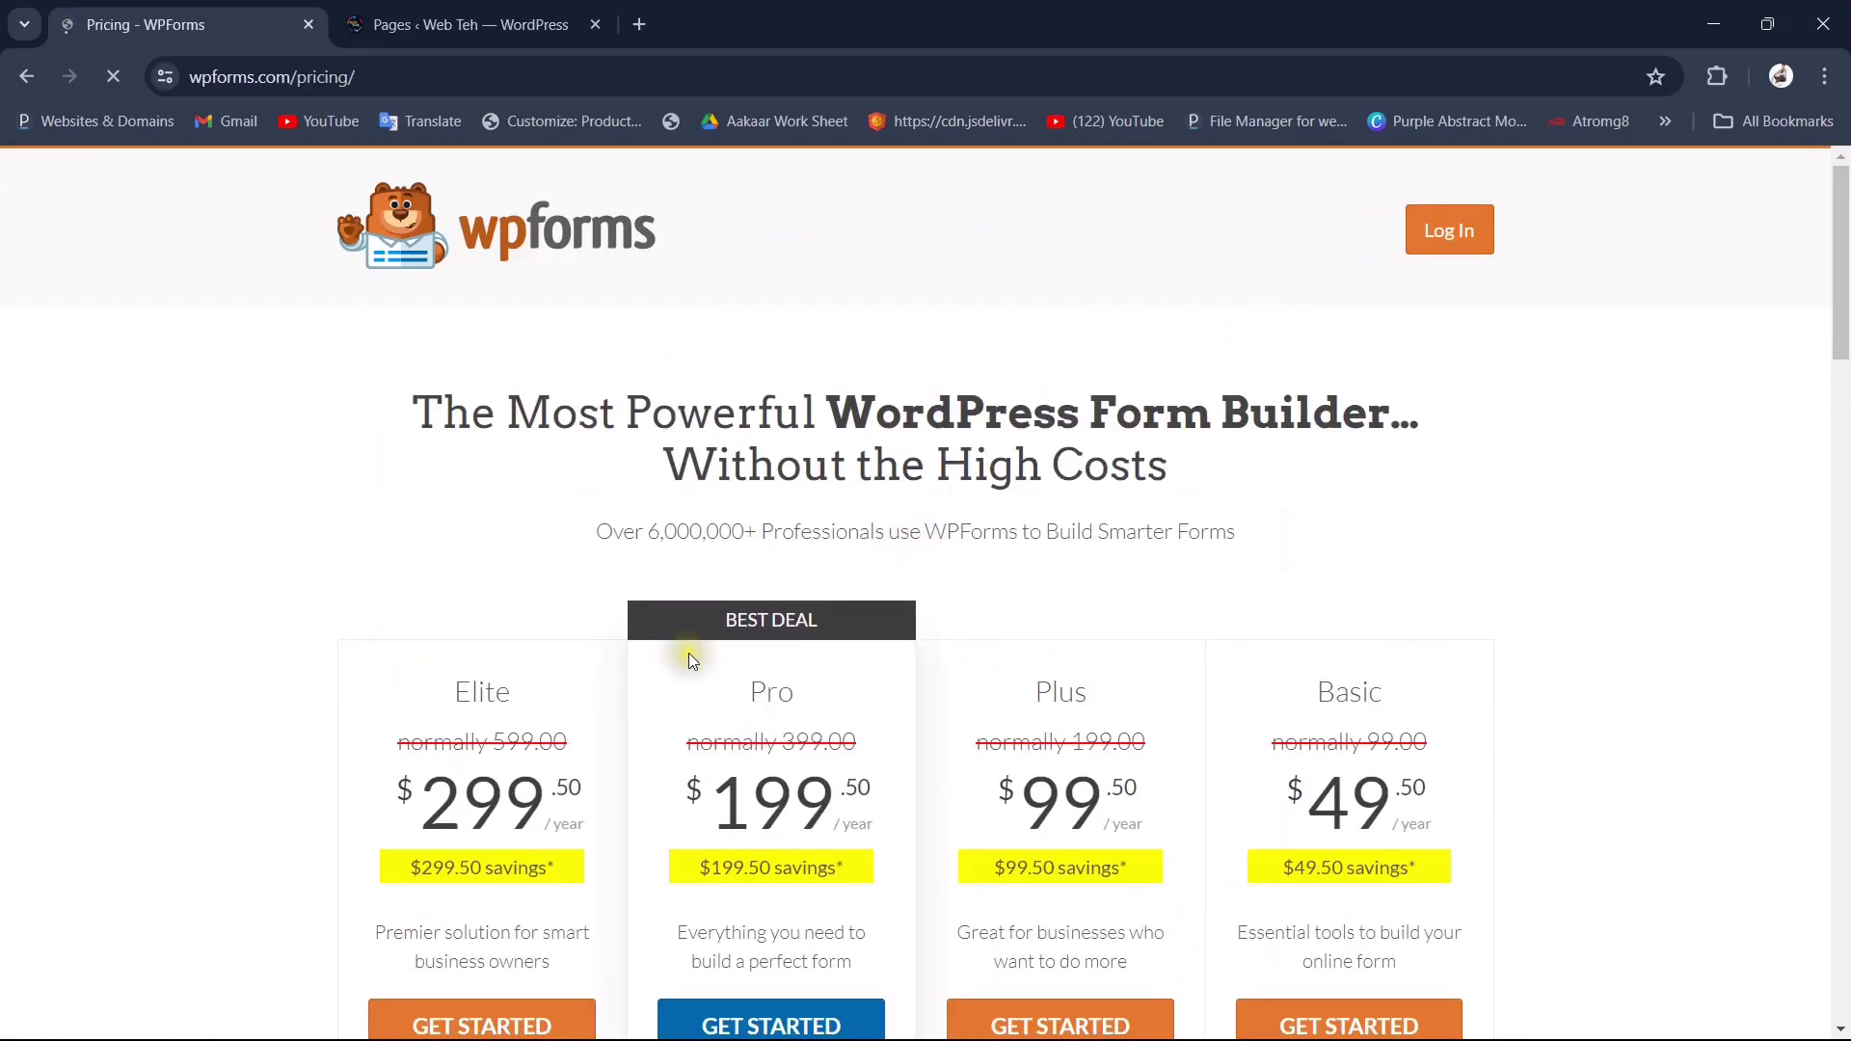
{"action": "scroll", "coordinate": [574, 487], "scroll_direction": "down", "scroll_amount": 3}
{"action": "scroll", "coordinate": [576, 484], "scroll_direction": "left", "scroll_amount": 5}
{"action": "scroll", "coordinate": [576, 484], "scroll_direction": "left", "scroll_amount": 5}
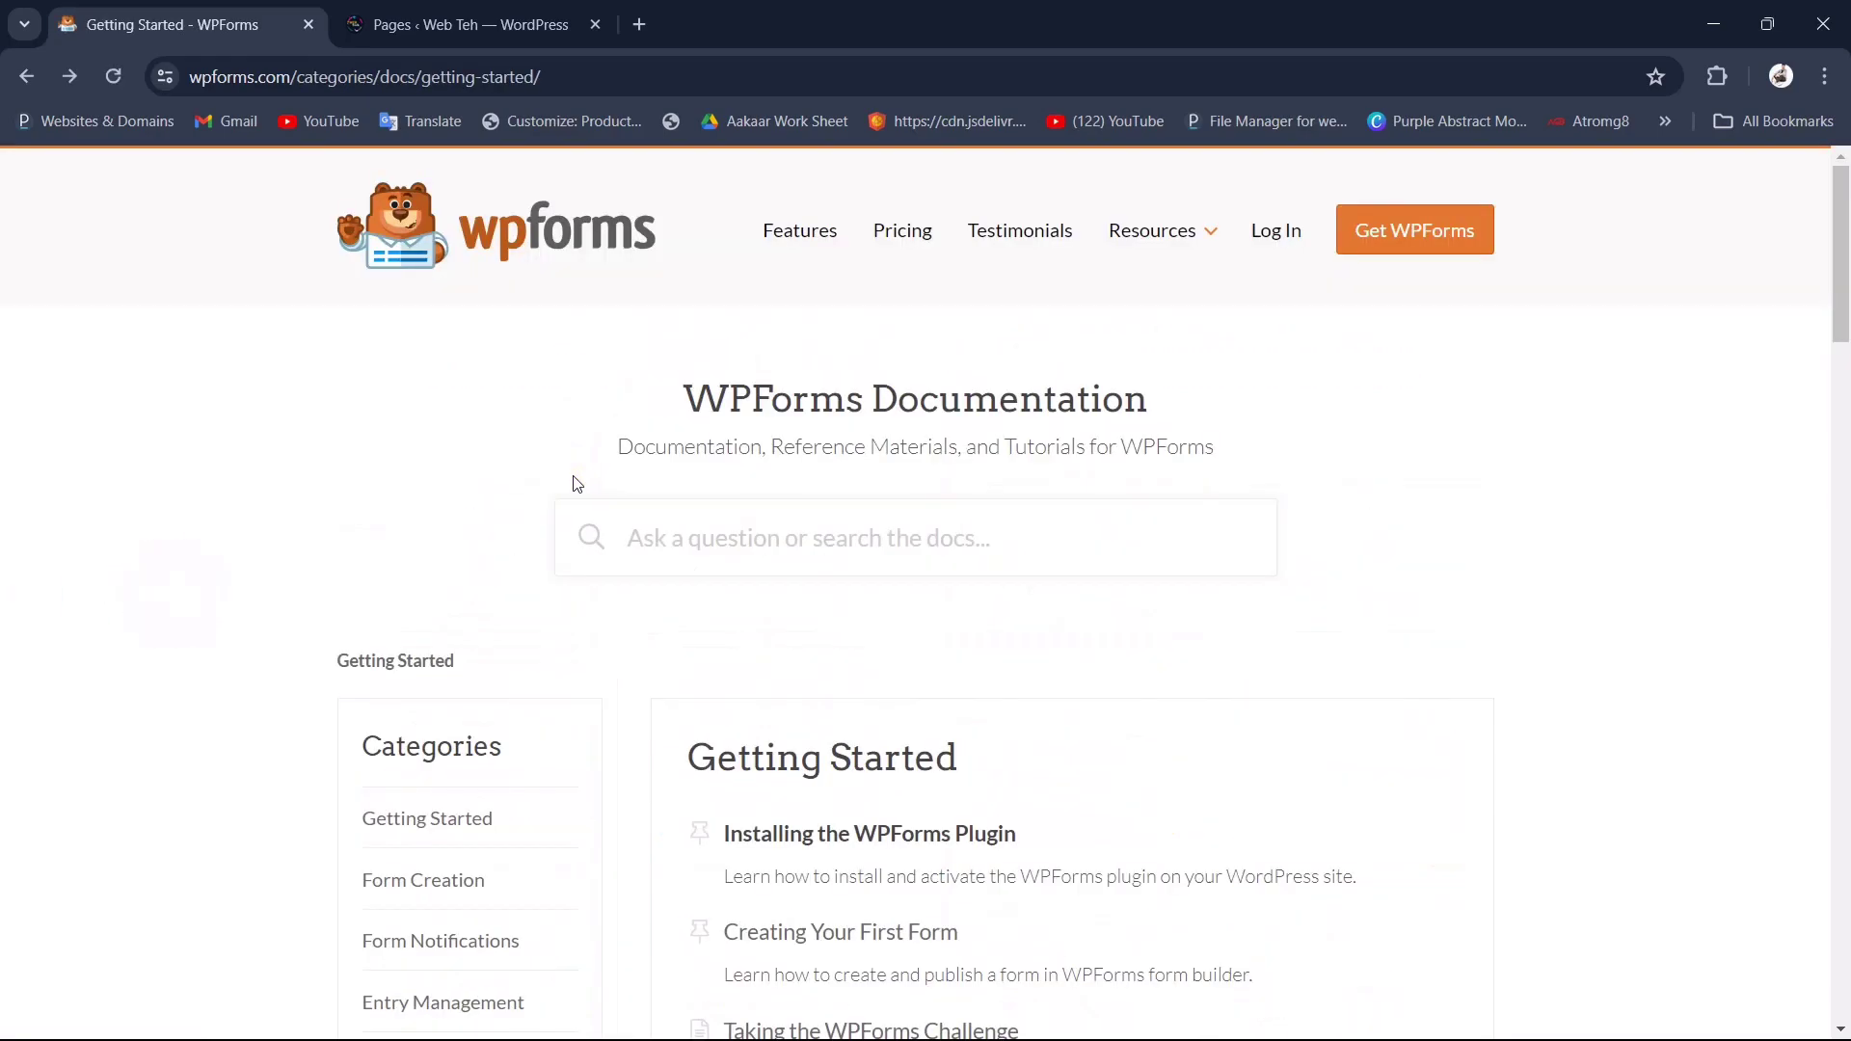
{"action": "scroll", "coordinate": [577, 484], "scroll_direction": "left", "scroll_amount": 5}
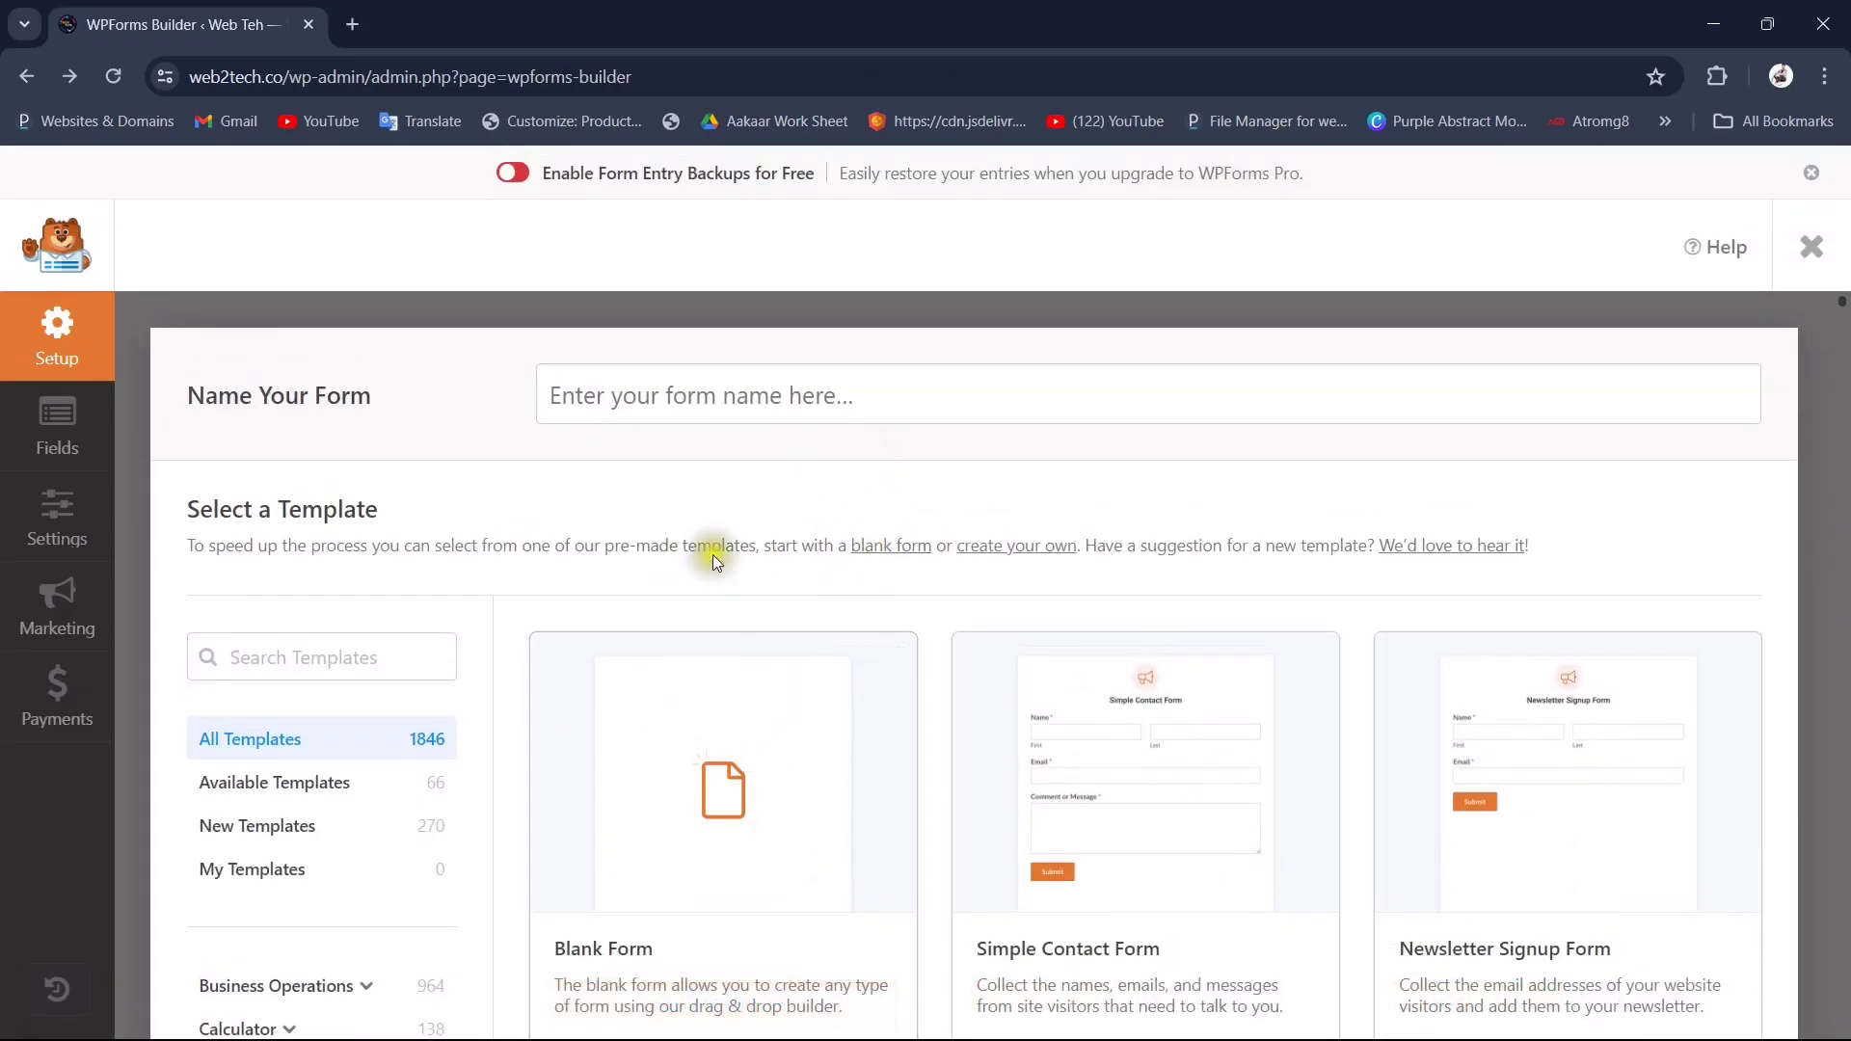
Step: Use the Simple Contact Form template with Name, Email and Comment or Message fields
{"action": "scroll", "coordinate": [808, 636], "scroll_direction": "down", "scroll_amount": 2}
{"action": "mouse_move", "coordinate": [1189, 676]}
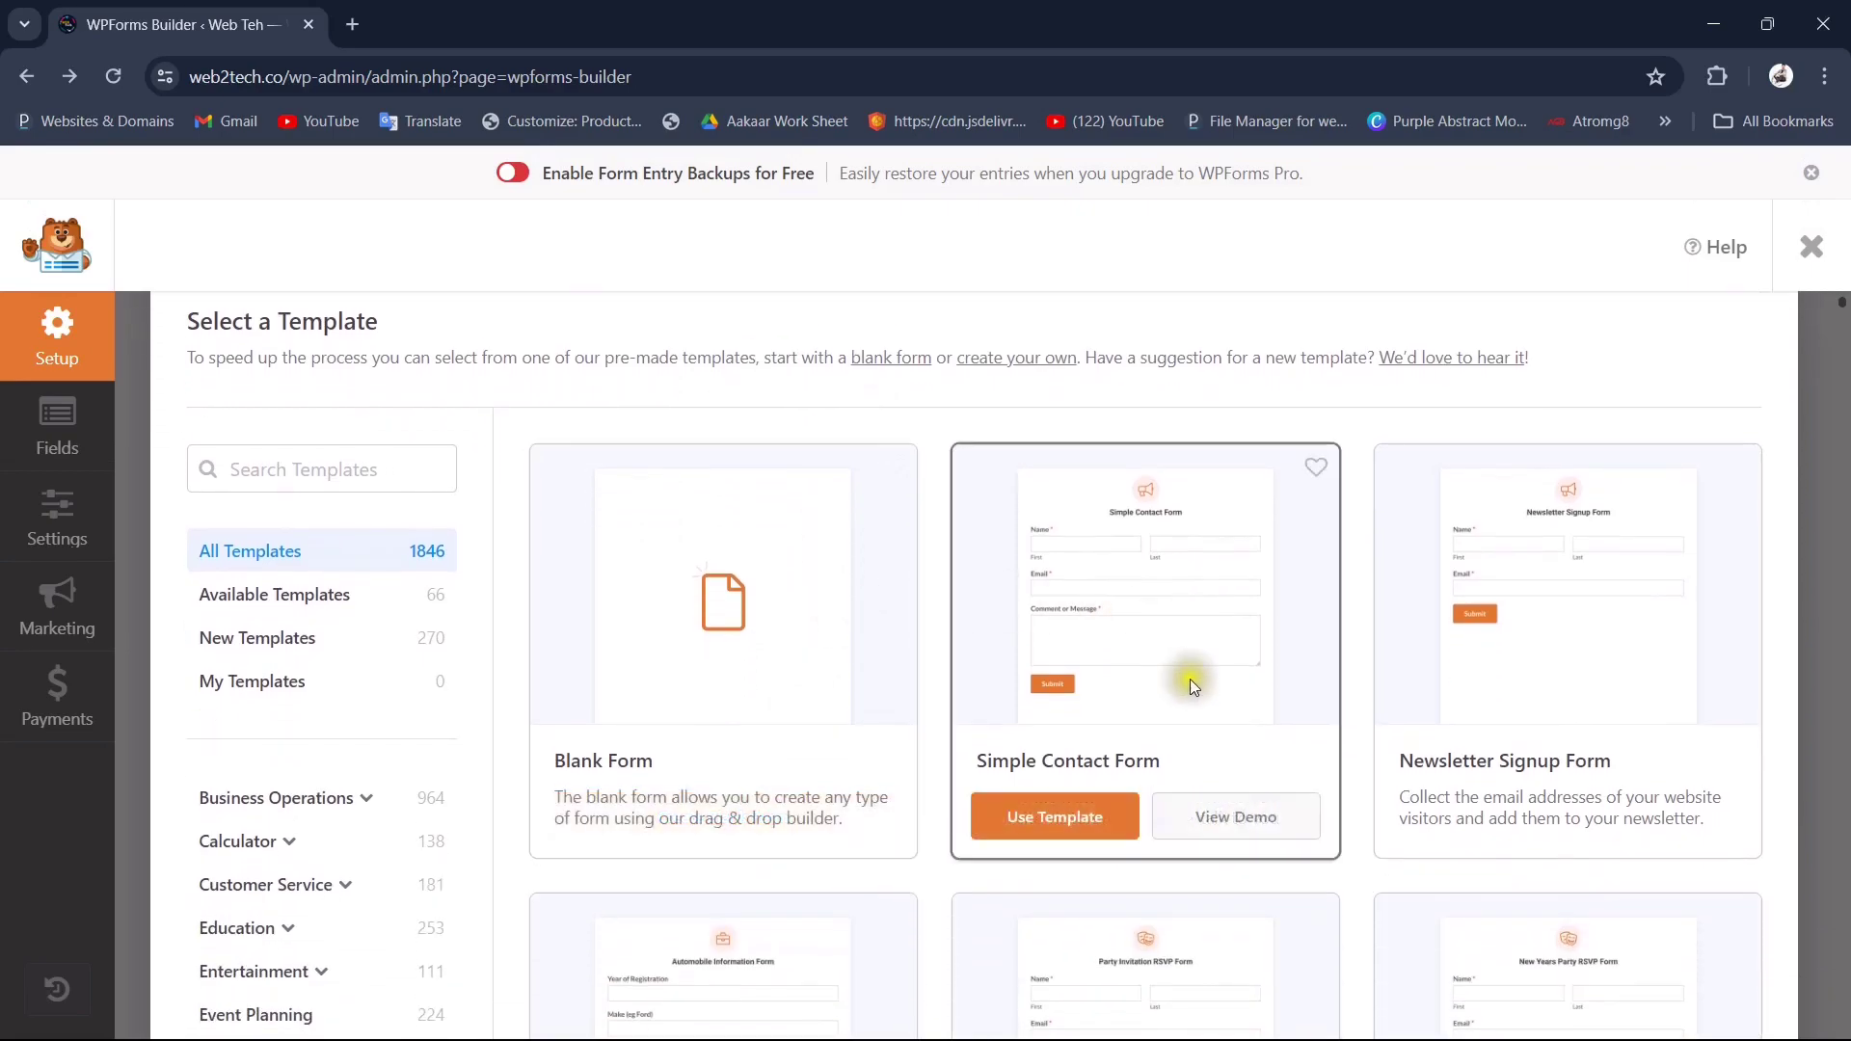
{"action": "left_click", "coordinate": [1054, 827]}
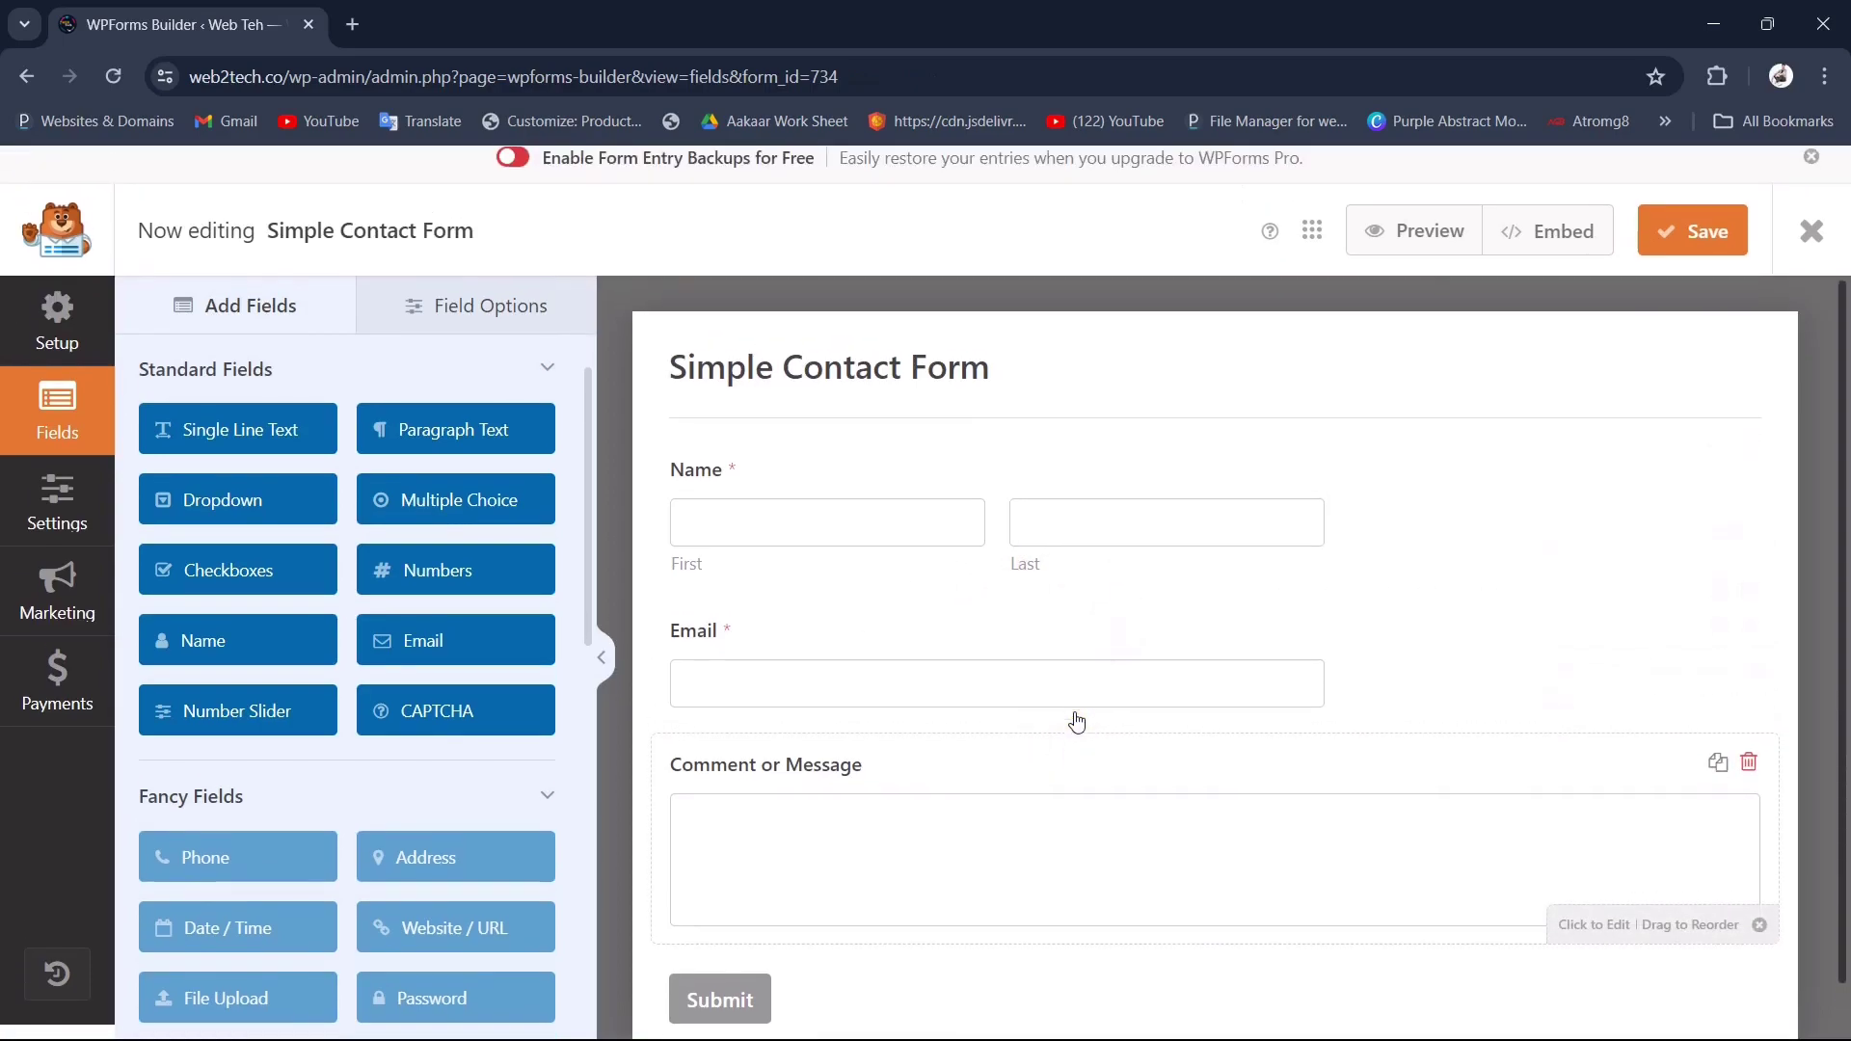
Step: Review the Simple Contact Form's General settings in the builder
{"action": "scroll", "coordinate": [1073, 721], "scroll_direction": "up", "scroll_amount": 1}
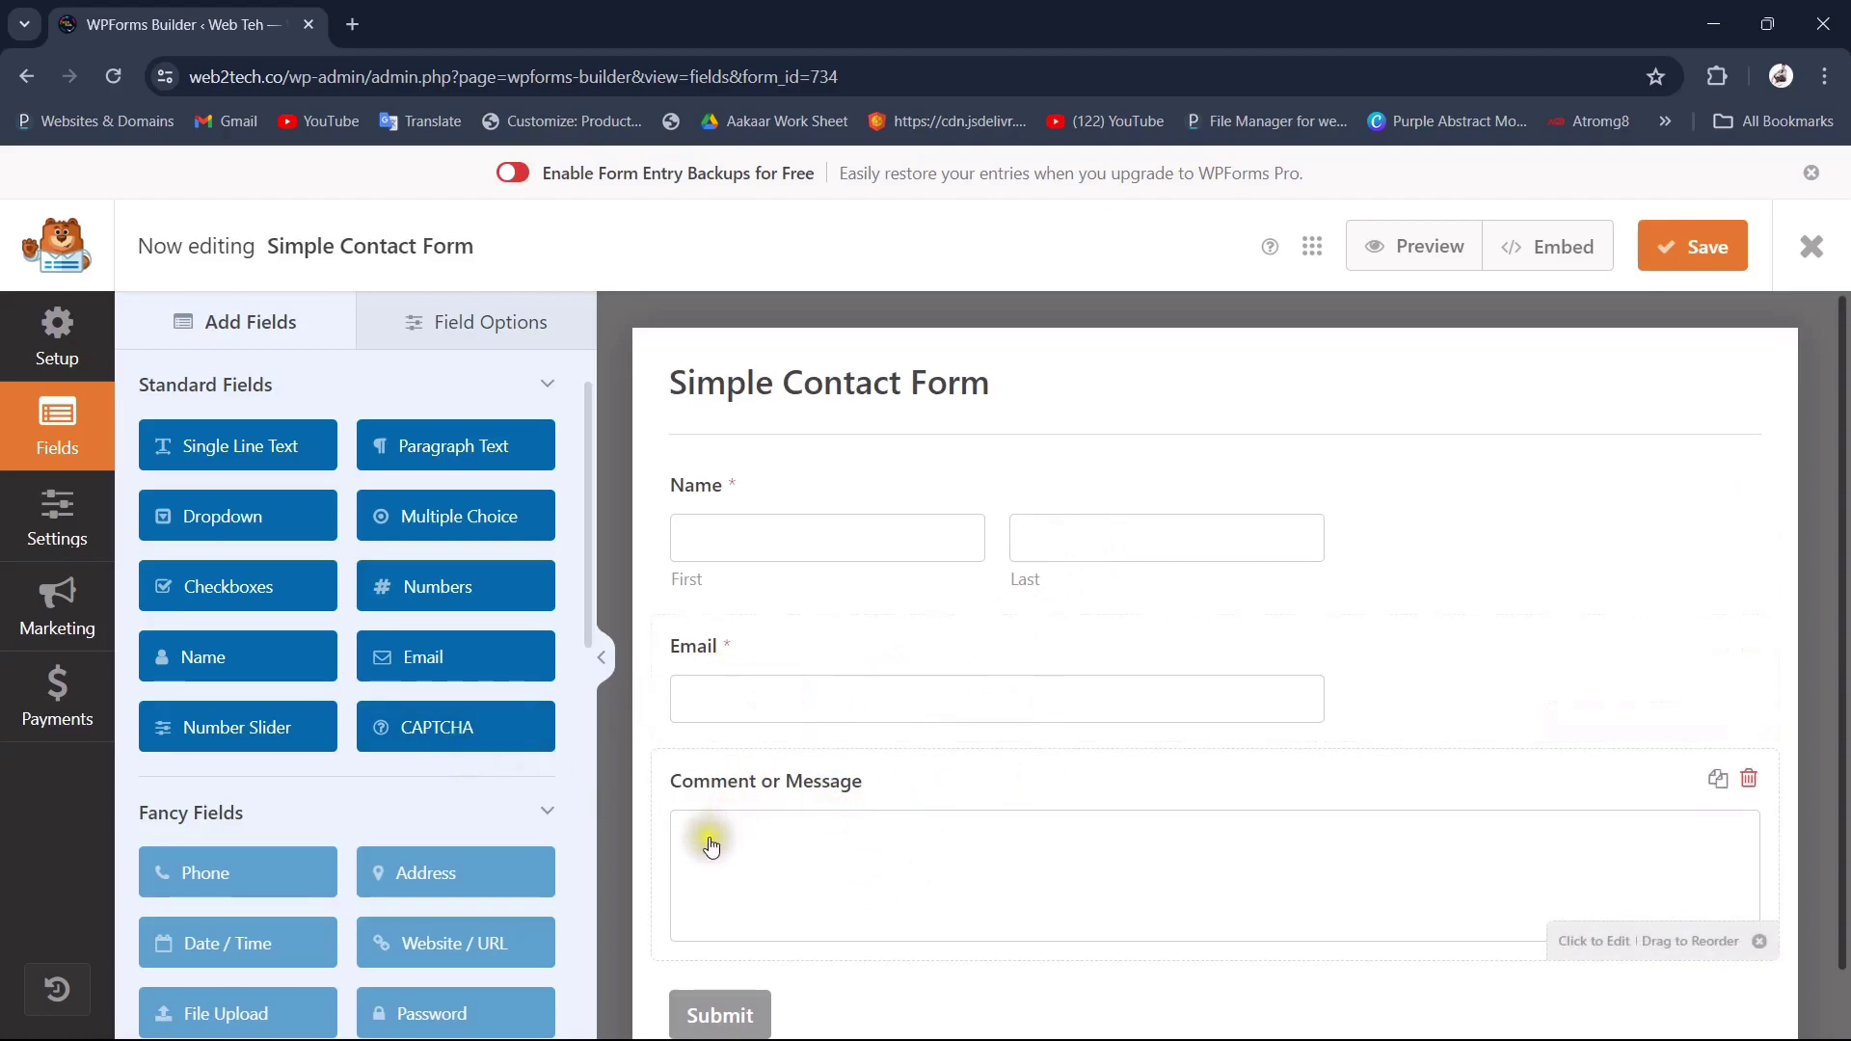
{"action": "left_click", "coordinate": [59, 535]}
{"action": "scroll", "coordinate": [310, 574], "scroll_direction": "down", "scroll_amount": 2}
{"action": "scroll", "coordinate": [311, 570], "scroll_direction": "down", "scroll_amount": 4}
{"action": "scroll", "coordinate": [309, 570], "scroll_direction": "up", "scroll_amount": 6}
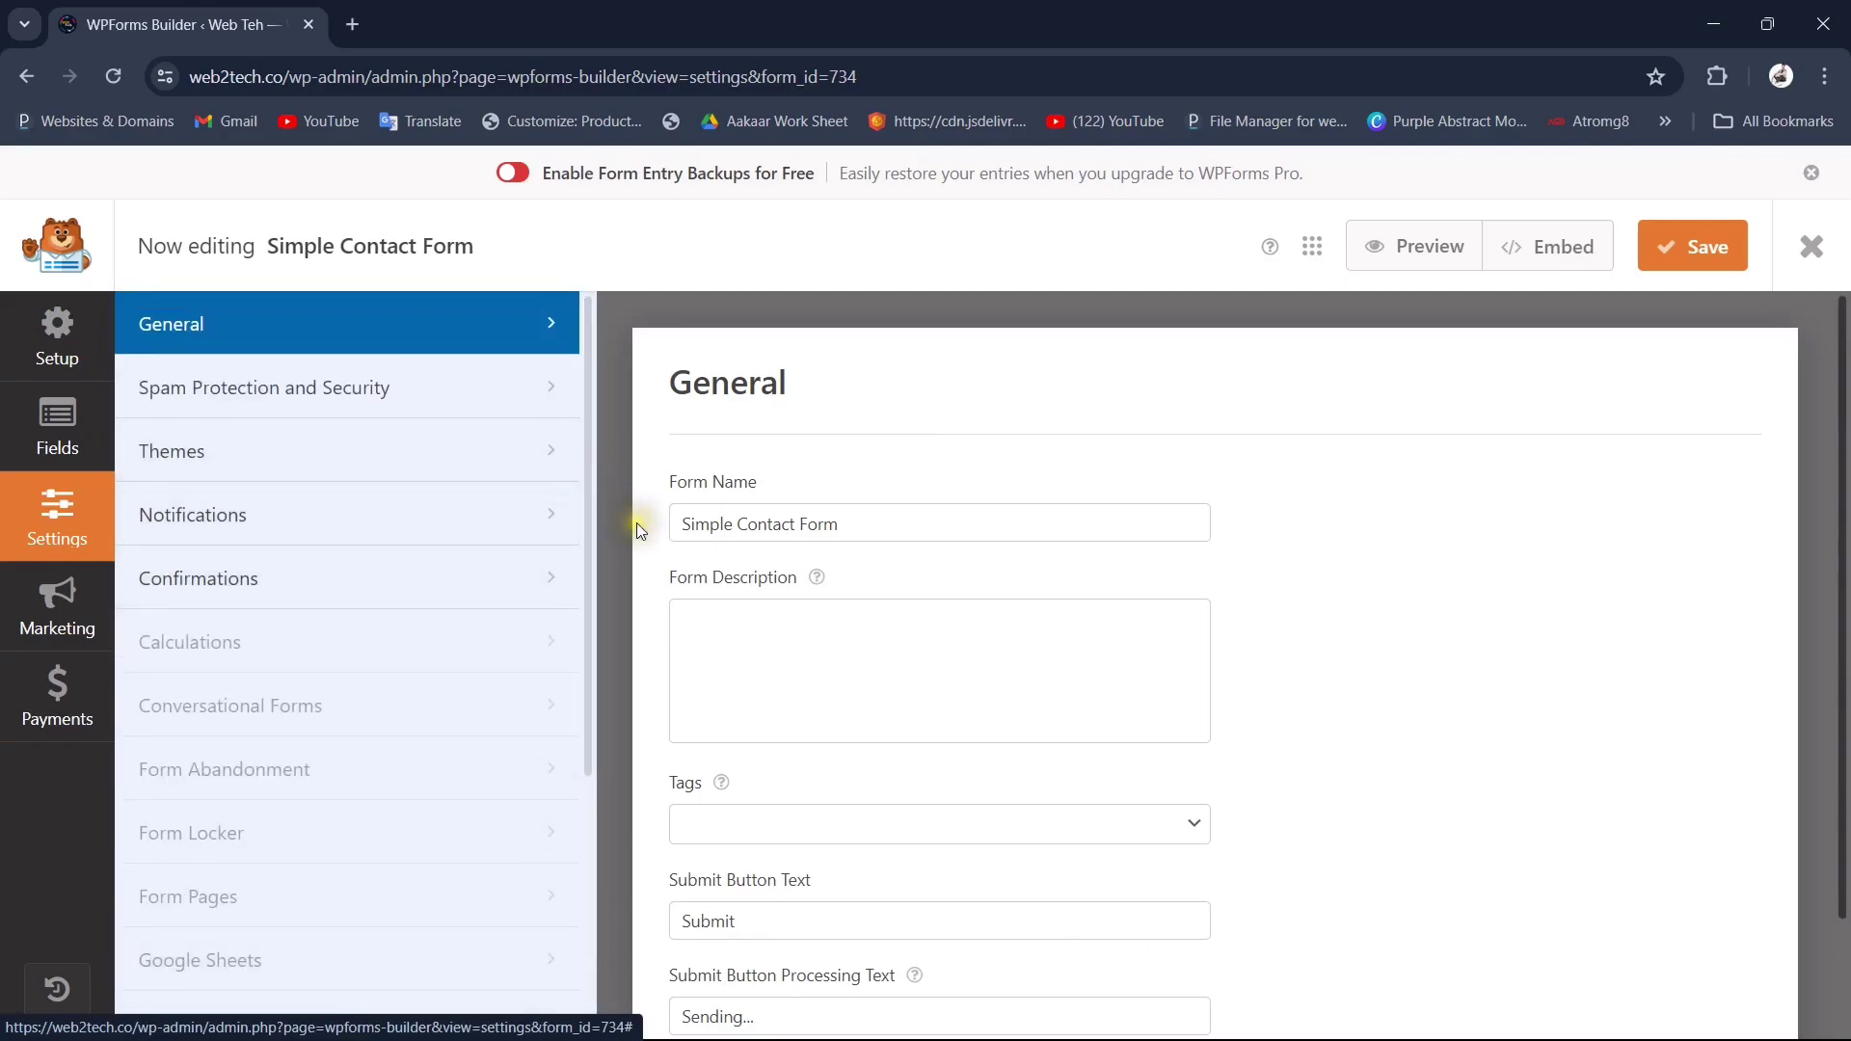
{"action": "scroll", "coordinate": [901, 694], "scroll_direction": "down", "scroll_amount": 3}
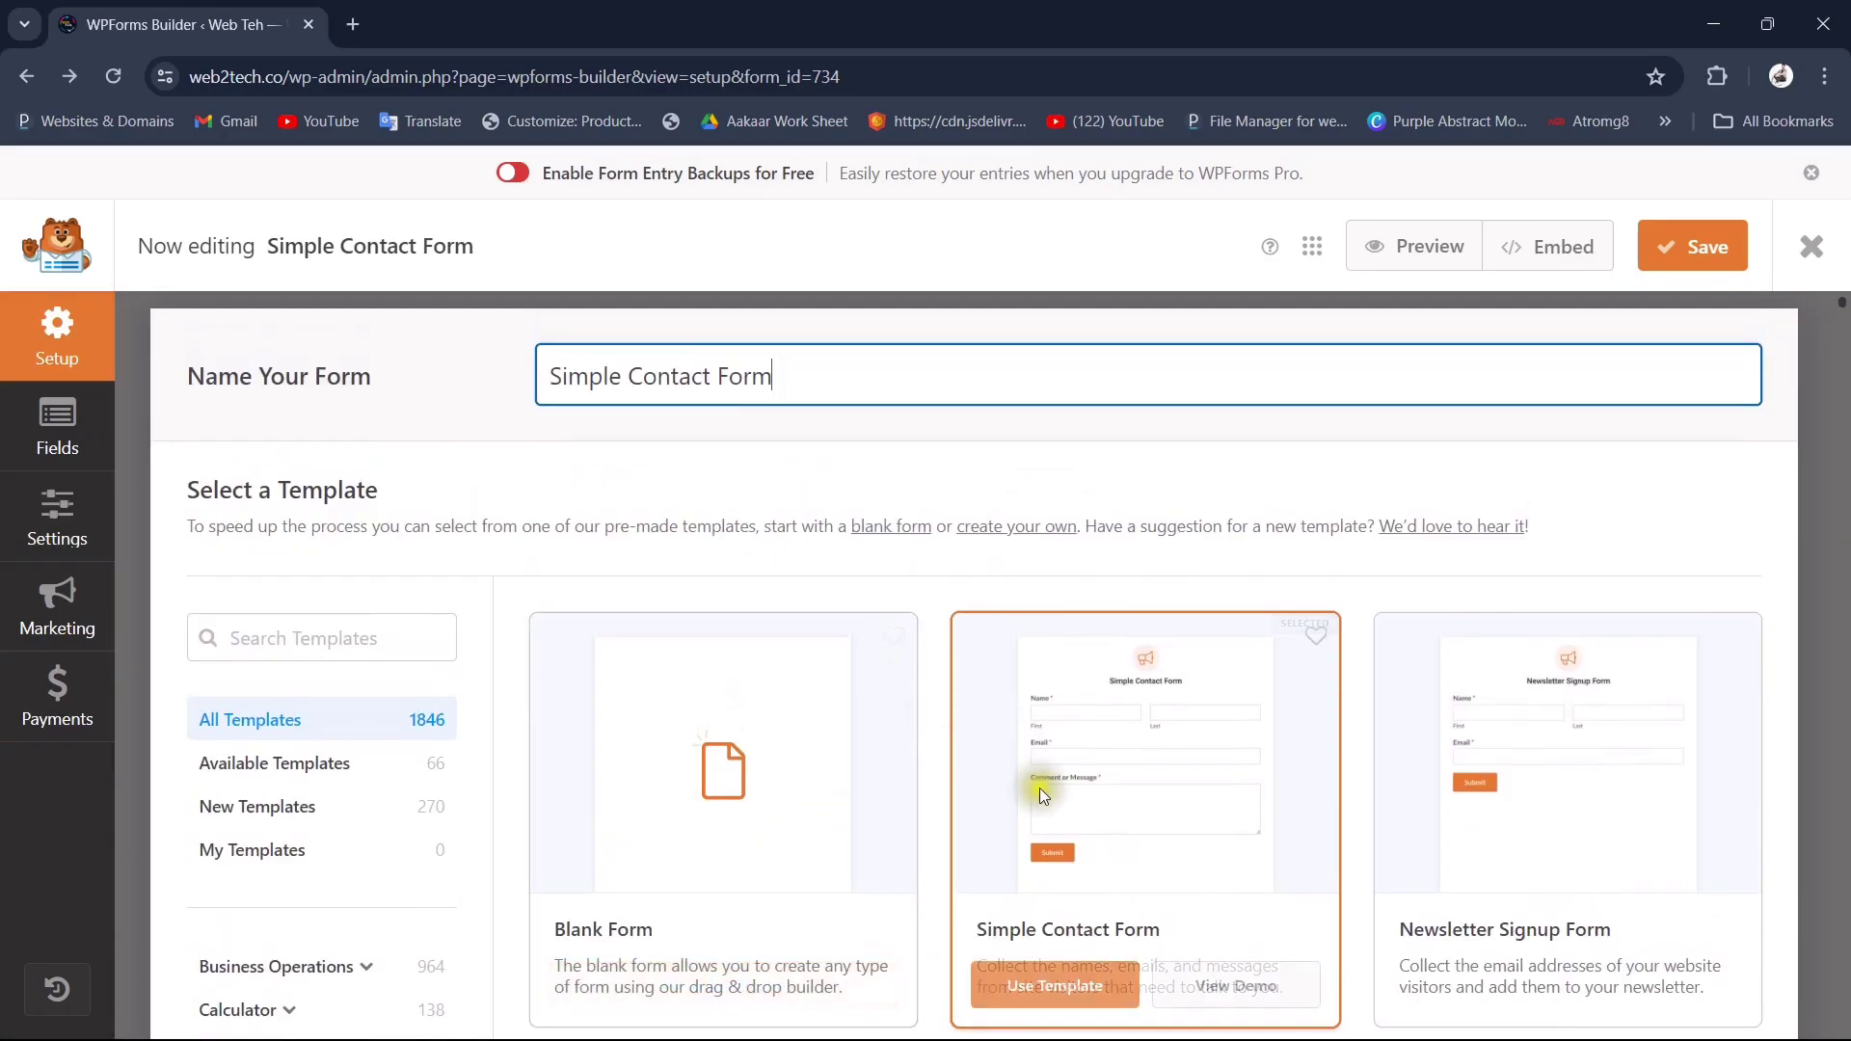
{"action": "scroll", "coordinate": [1039, 788], "scroll_direction": "down", "scroll_amount": 1}
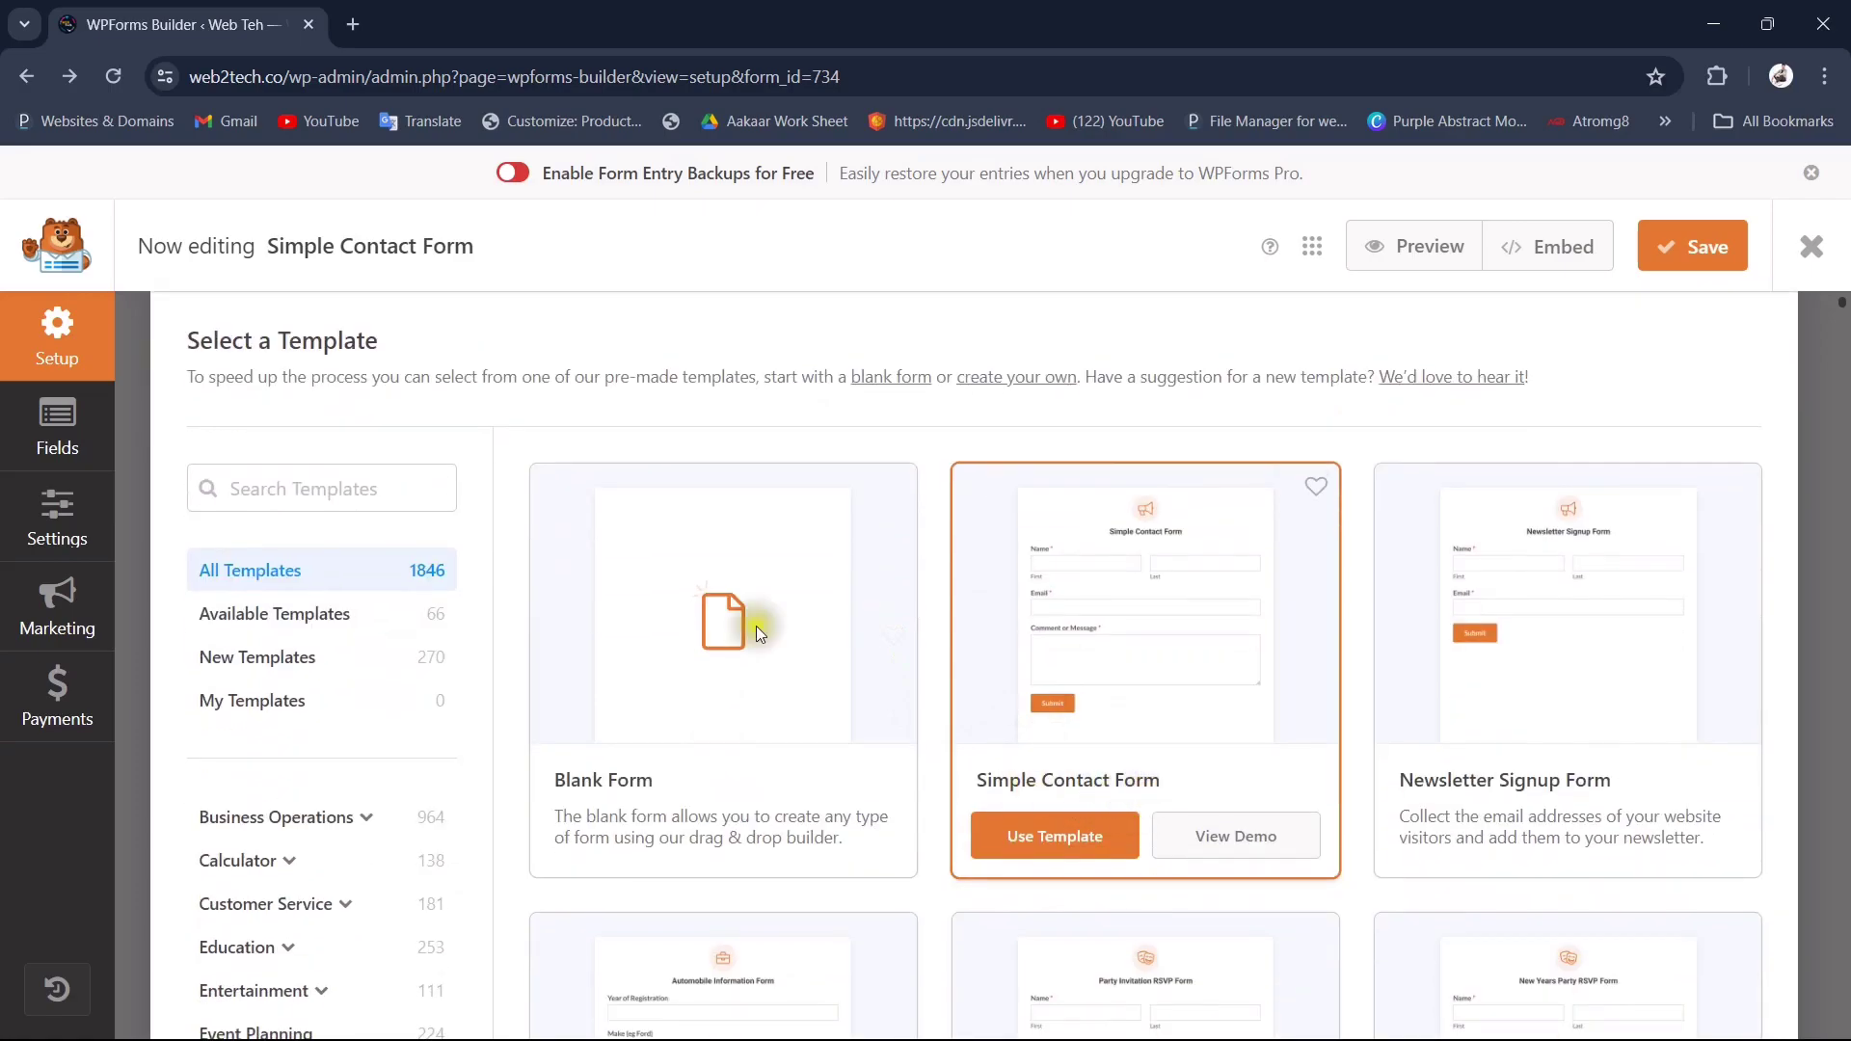
Step: Return to Fields and try adding a Phone field, dismissing the Pro-only notice
{"action": "left_click", "coordinate": [57, 431]}
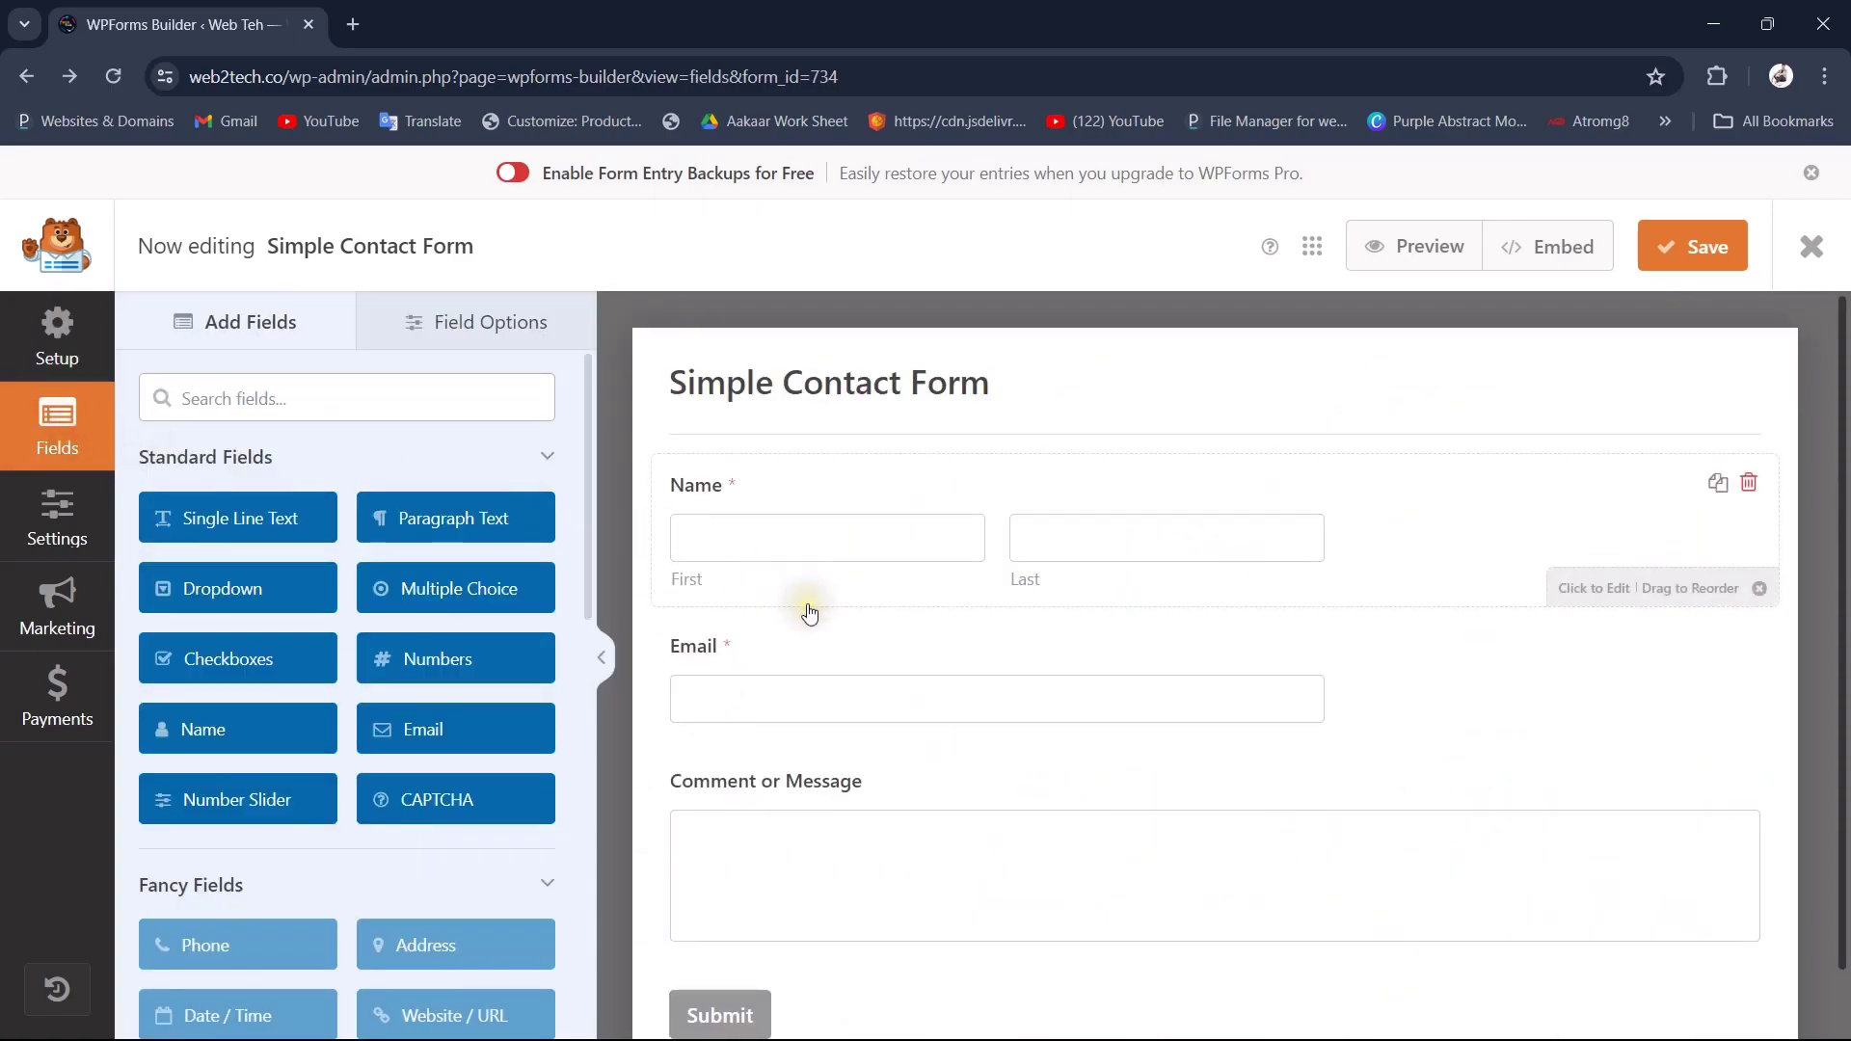
{"action": "scroll", "coordinate": [1186, 704], "scroll_direction": "down", "scroll_amount": 1}
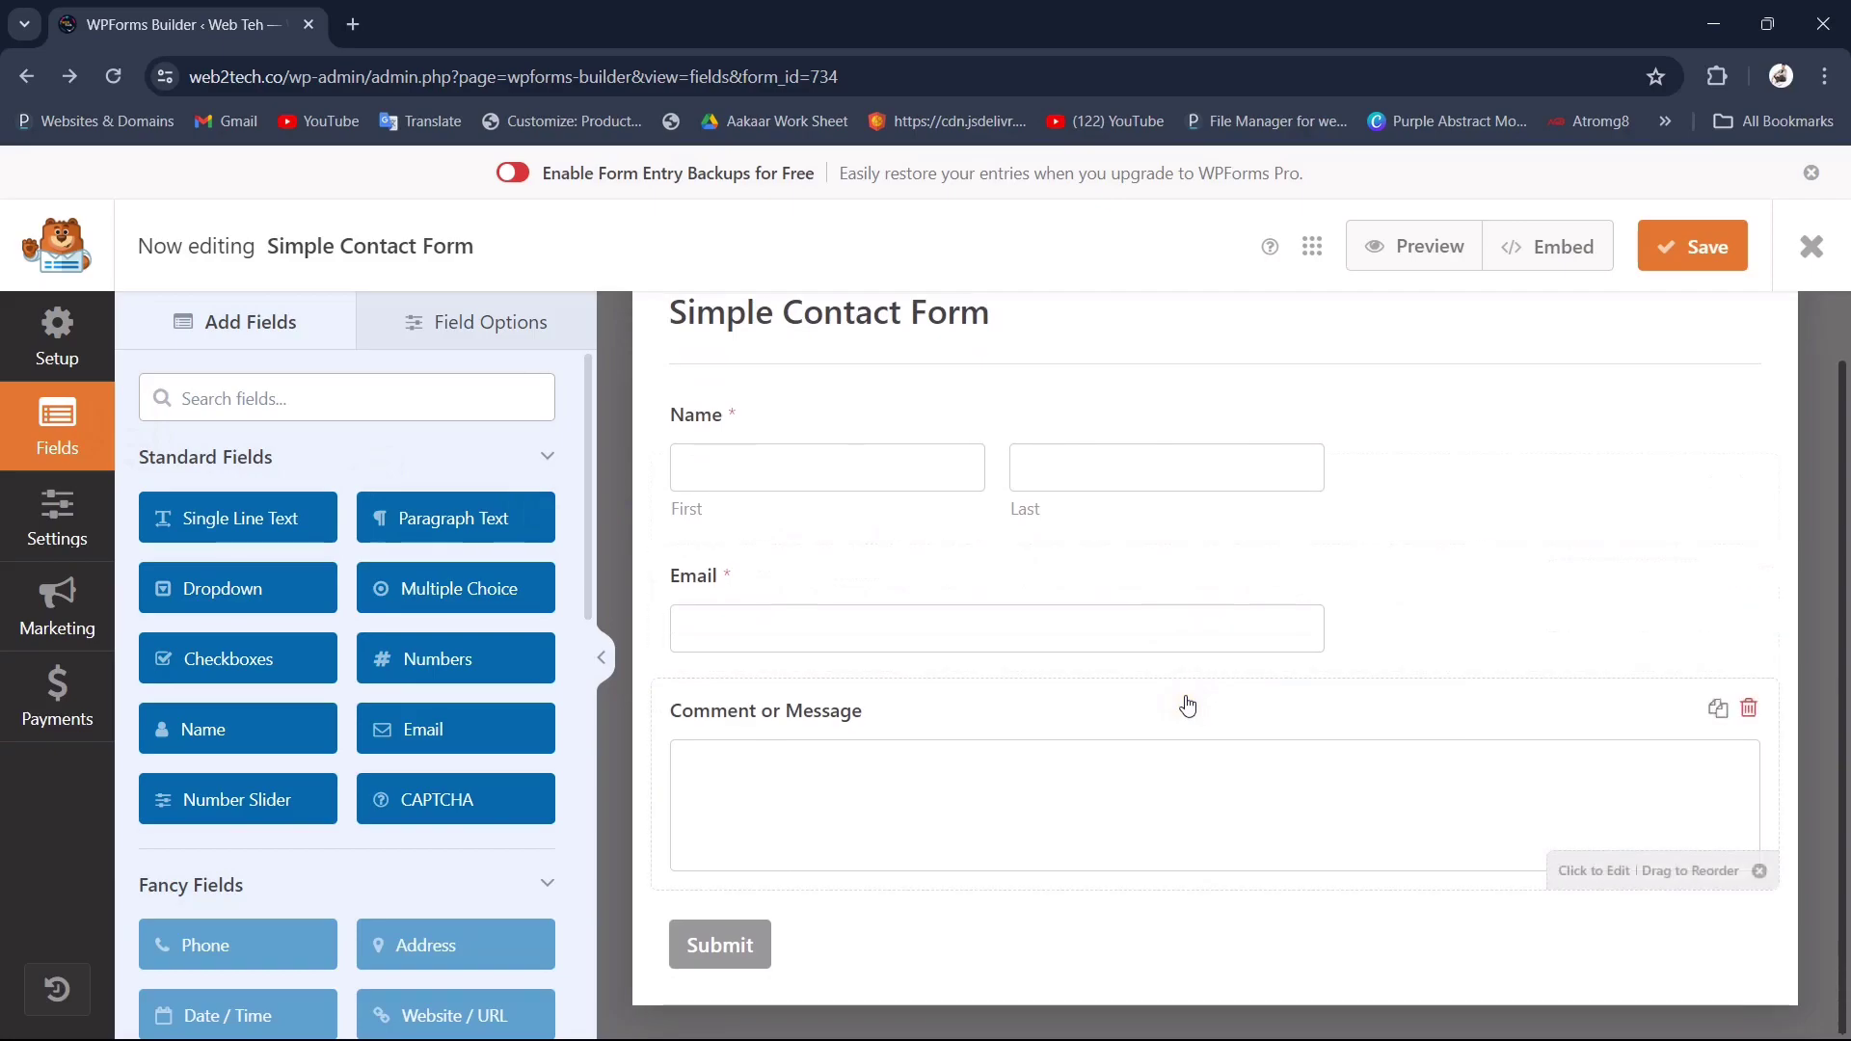
{"action": "scroll", "coordinate": [1144, 737], "scroll_direction": "up", "scroll_amount": 1}
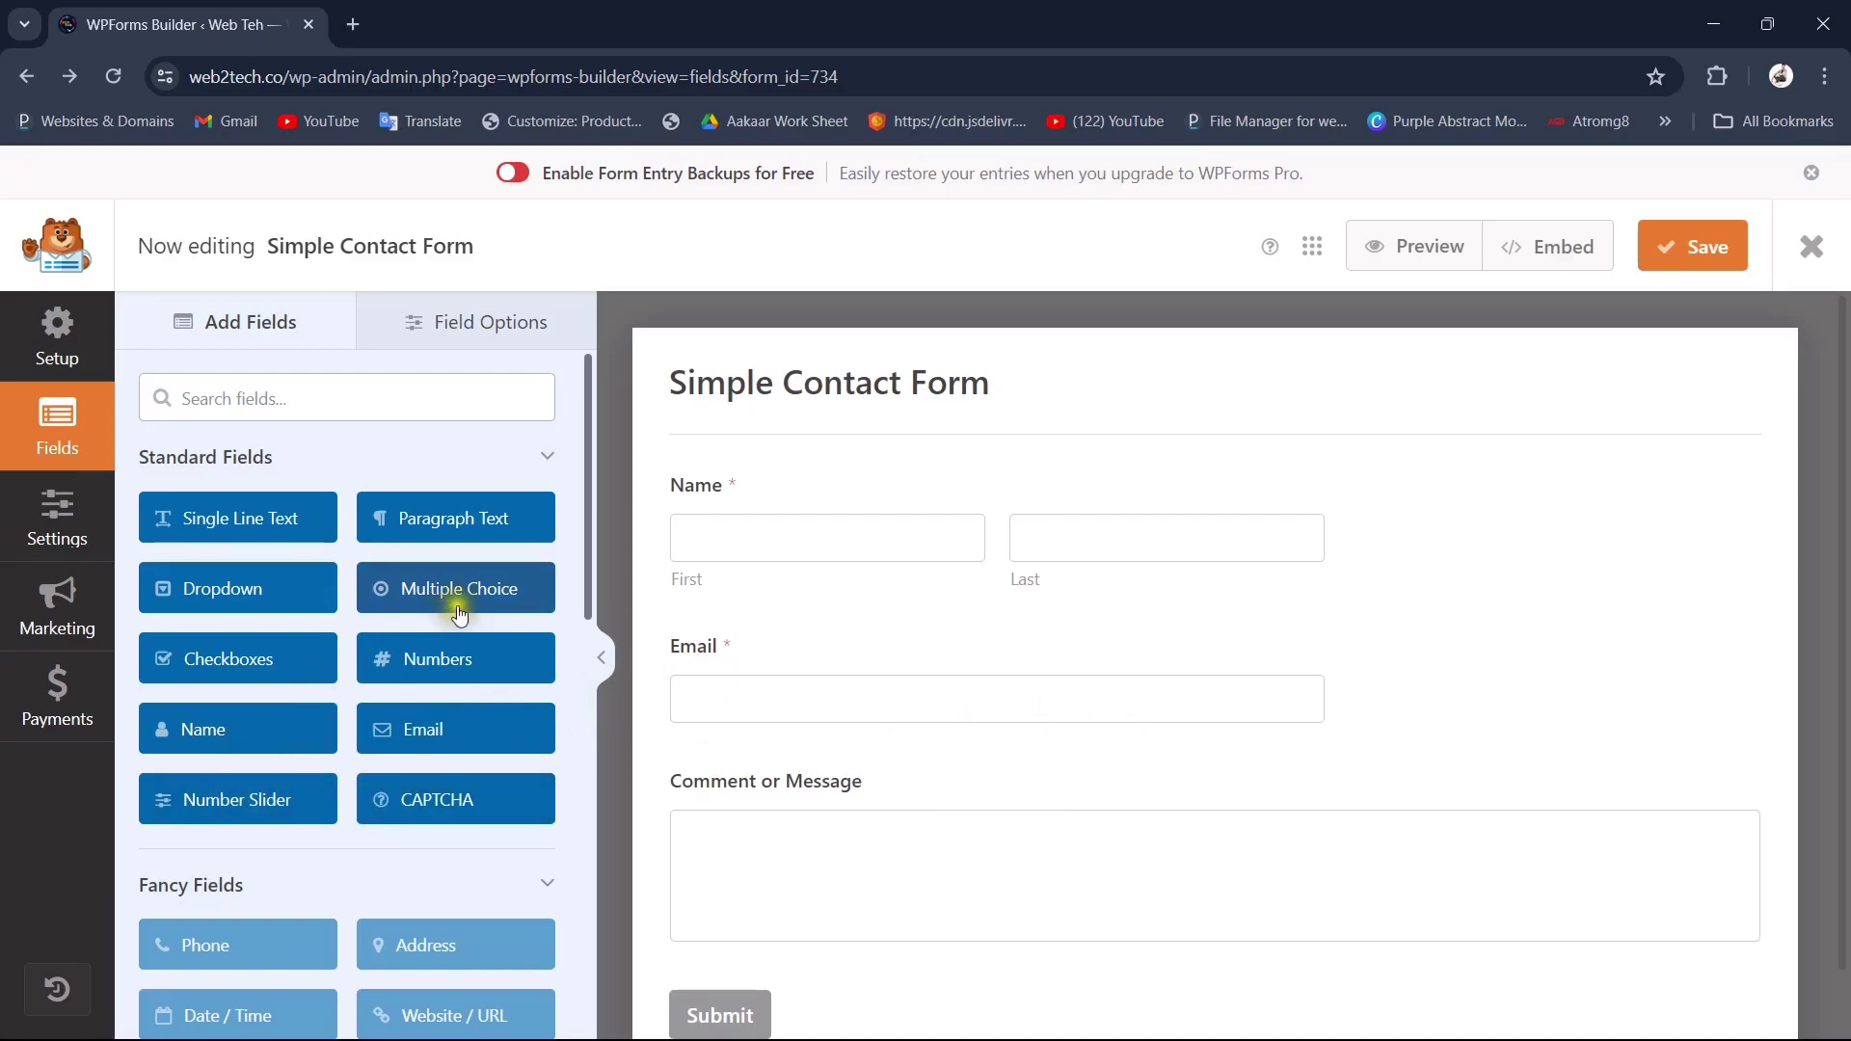
{"action": "scroll", "coordinate": [367, 771], "scroll_direction": "down", "scroll_amount": 2}
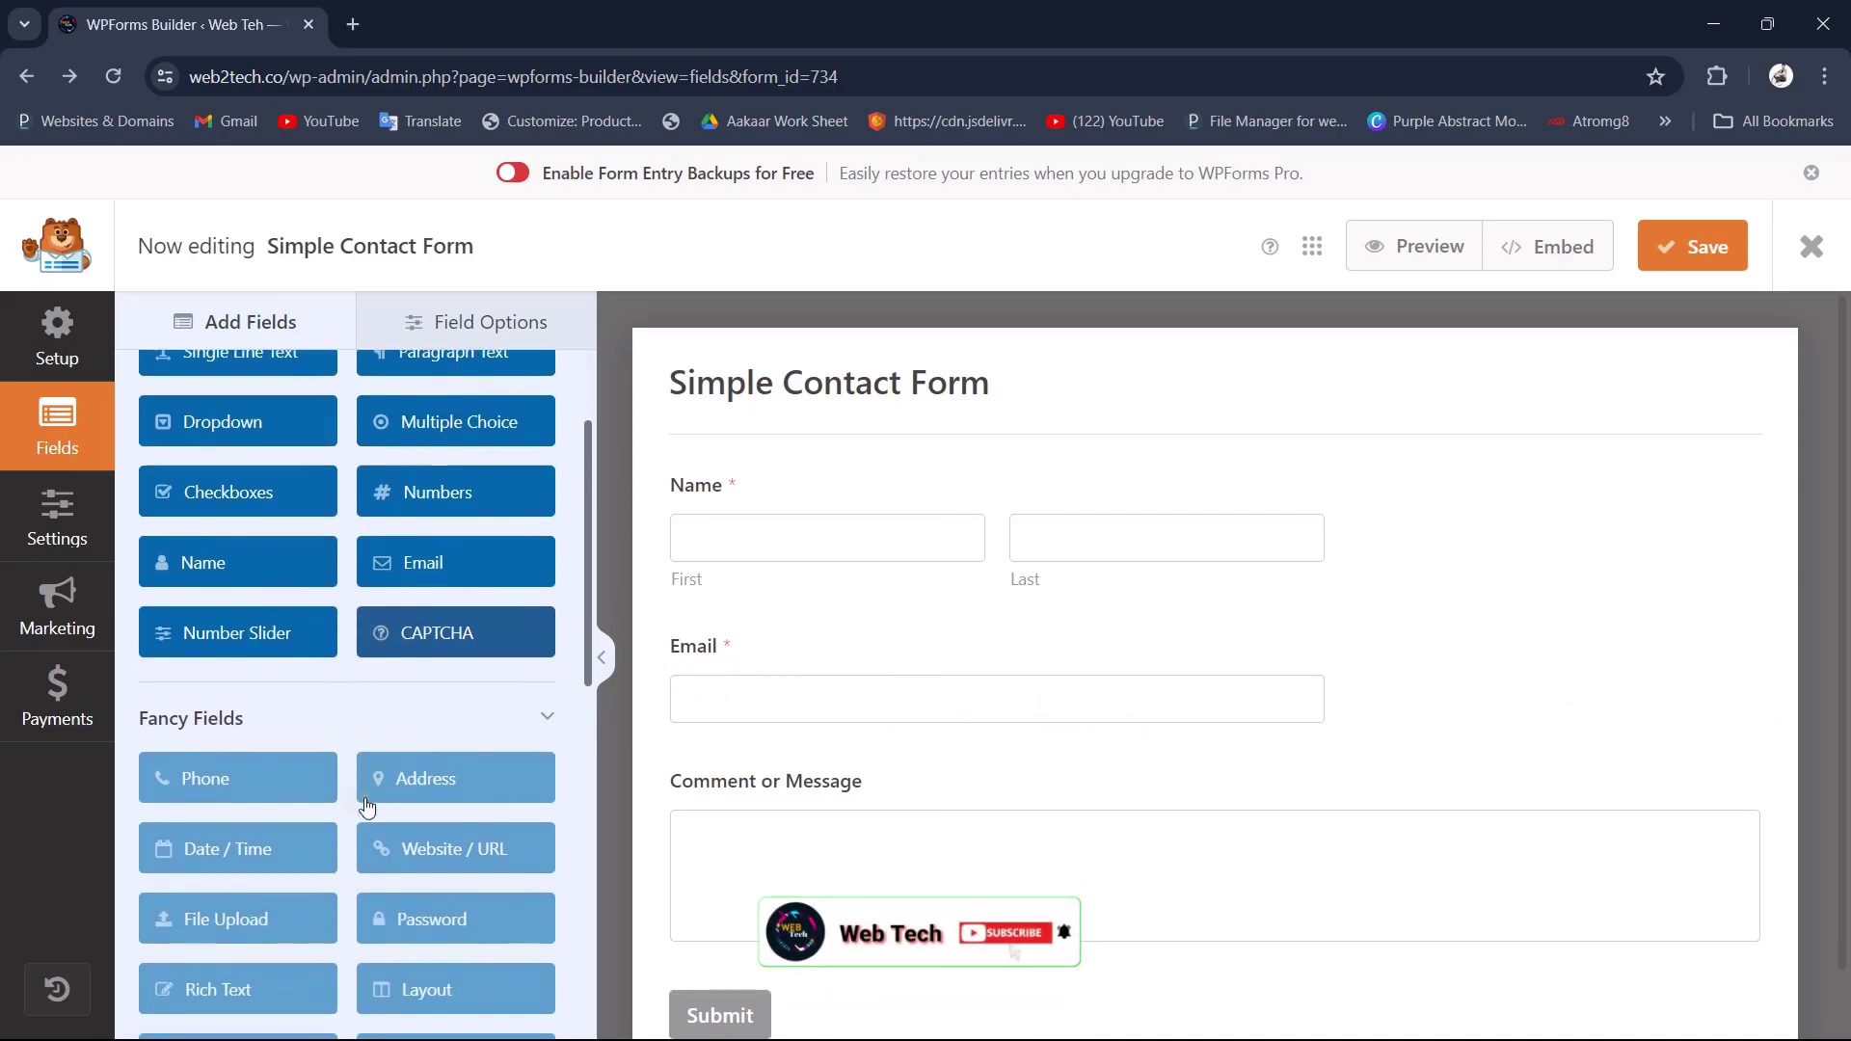
{"action": "left_click", "coordinate": [223, 767]}
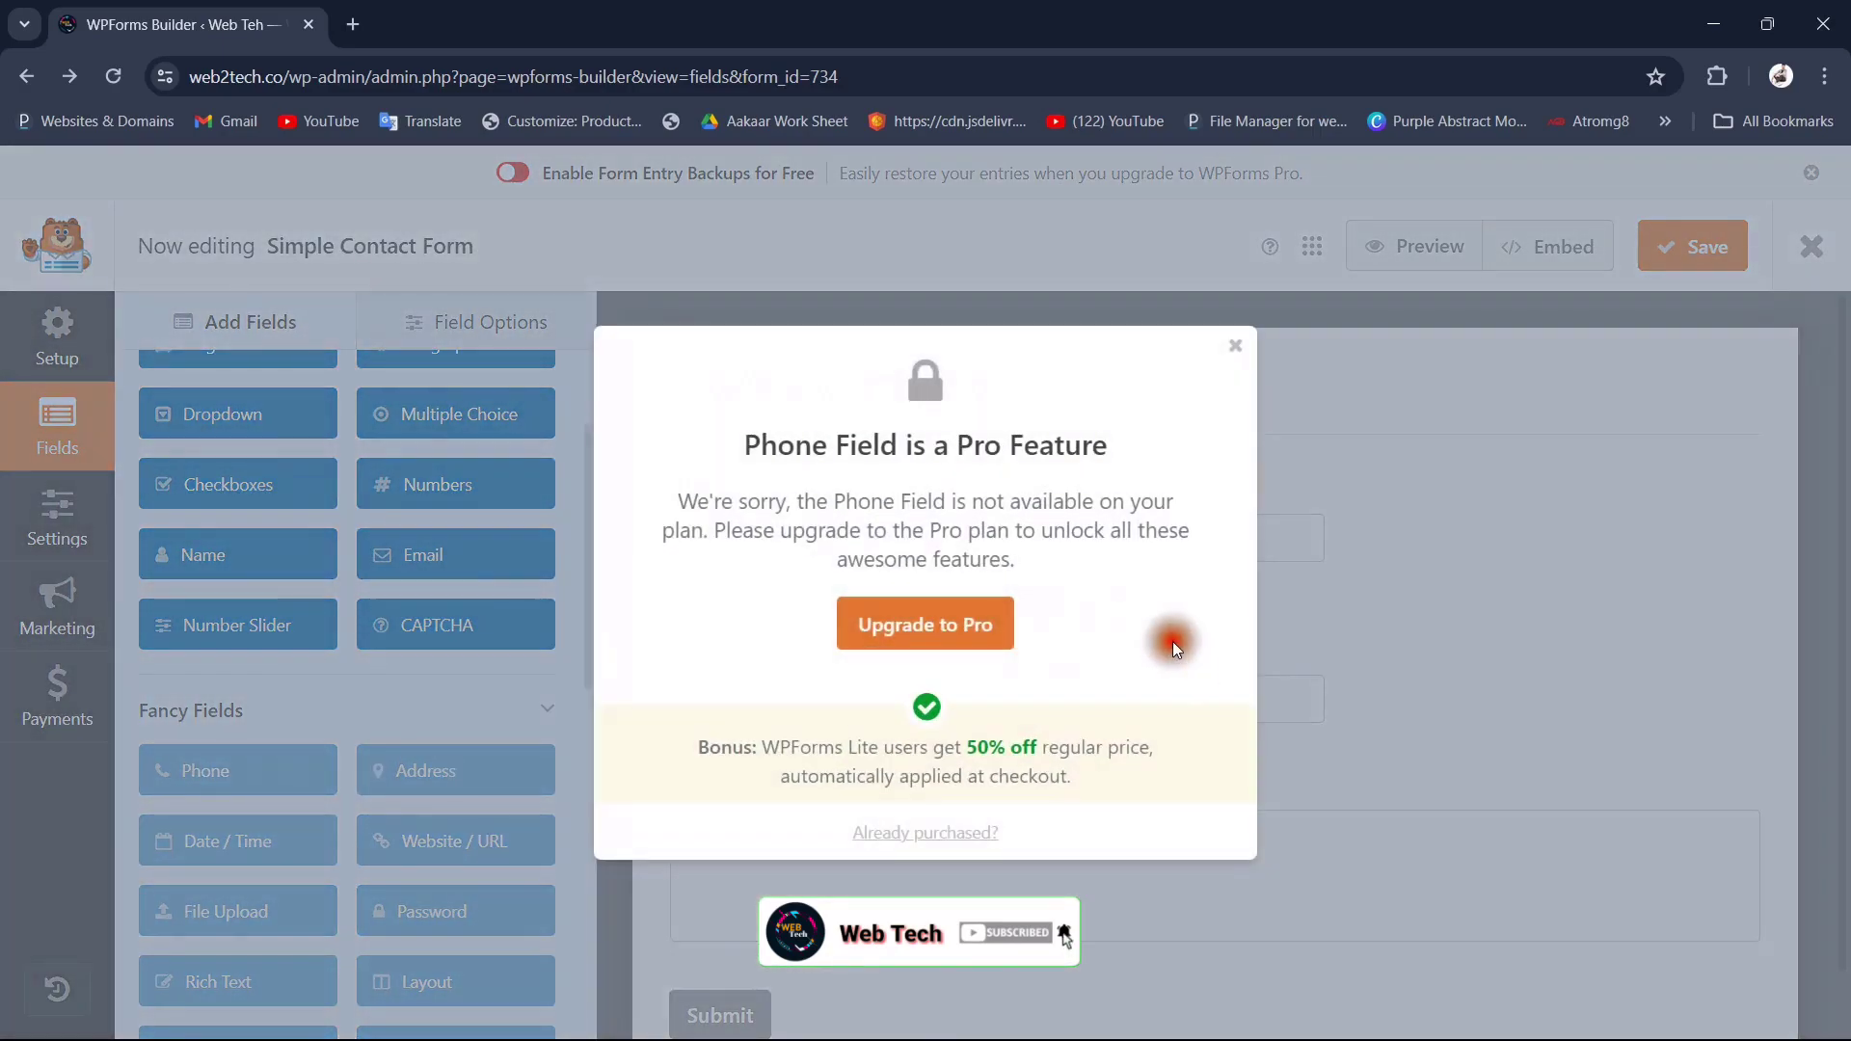
{"action": "left_click", "coordinate": [1235, 350]}
Step: Add an extra Email field, delete it again, and open the Name field's options
{"action": "left_click_drag", "start_coordinate": [488, 550], "coordinate": [1379, 530]}
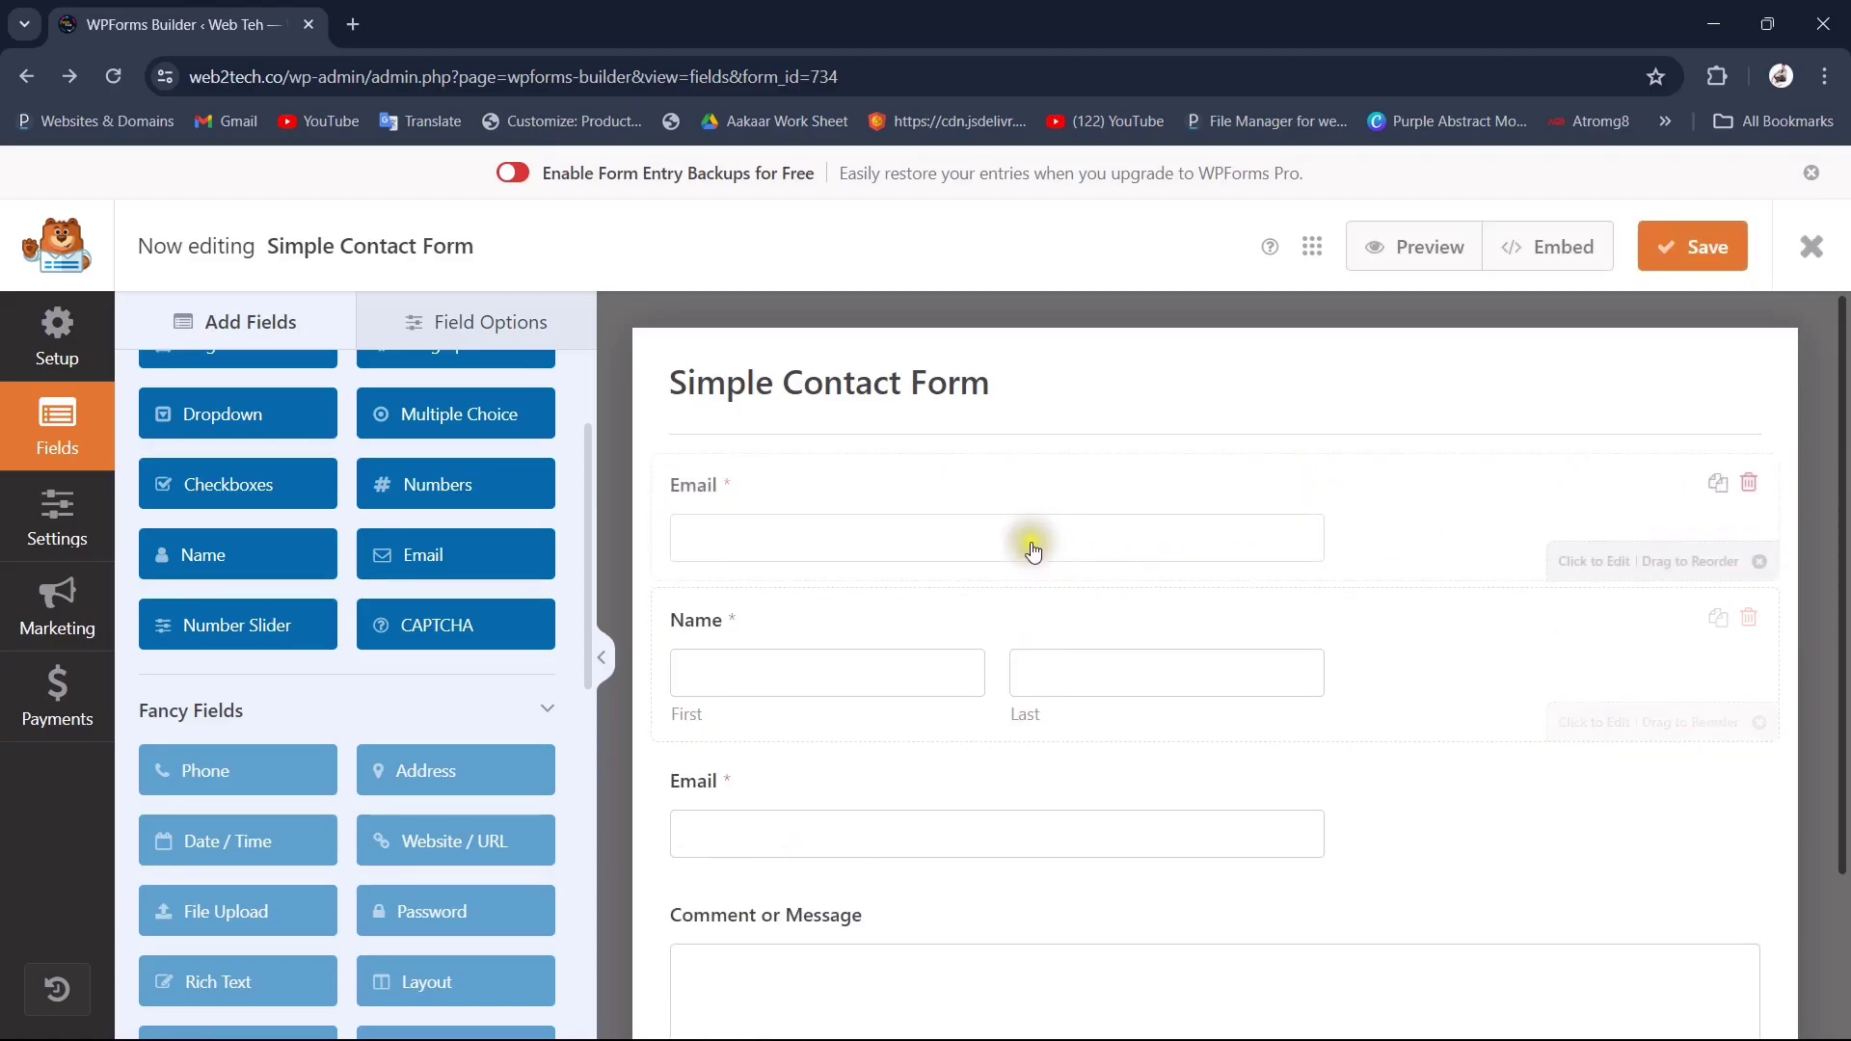
{"action": "left_click", "coordinate": [1748, 482]}
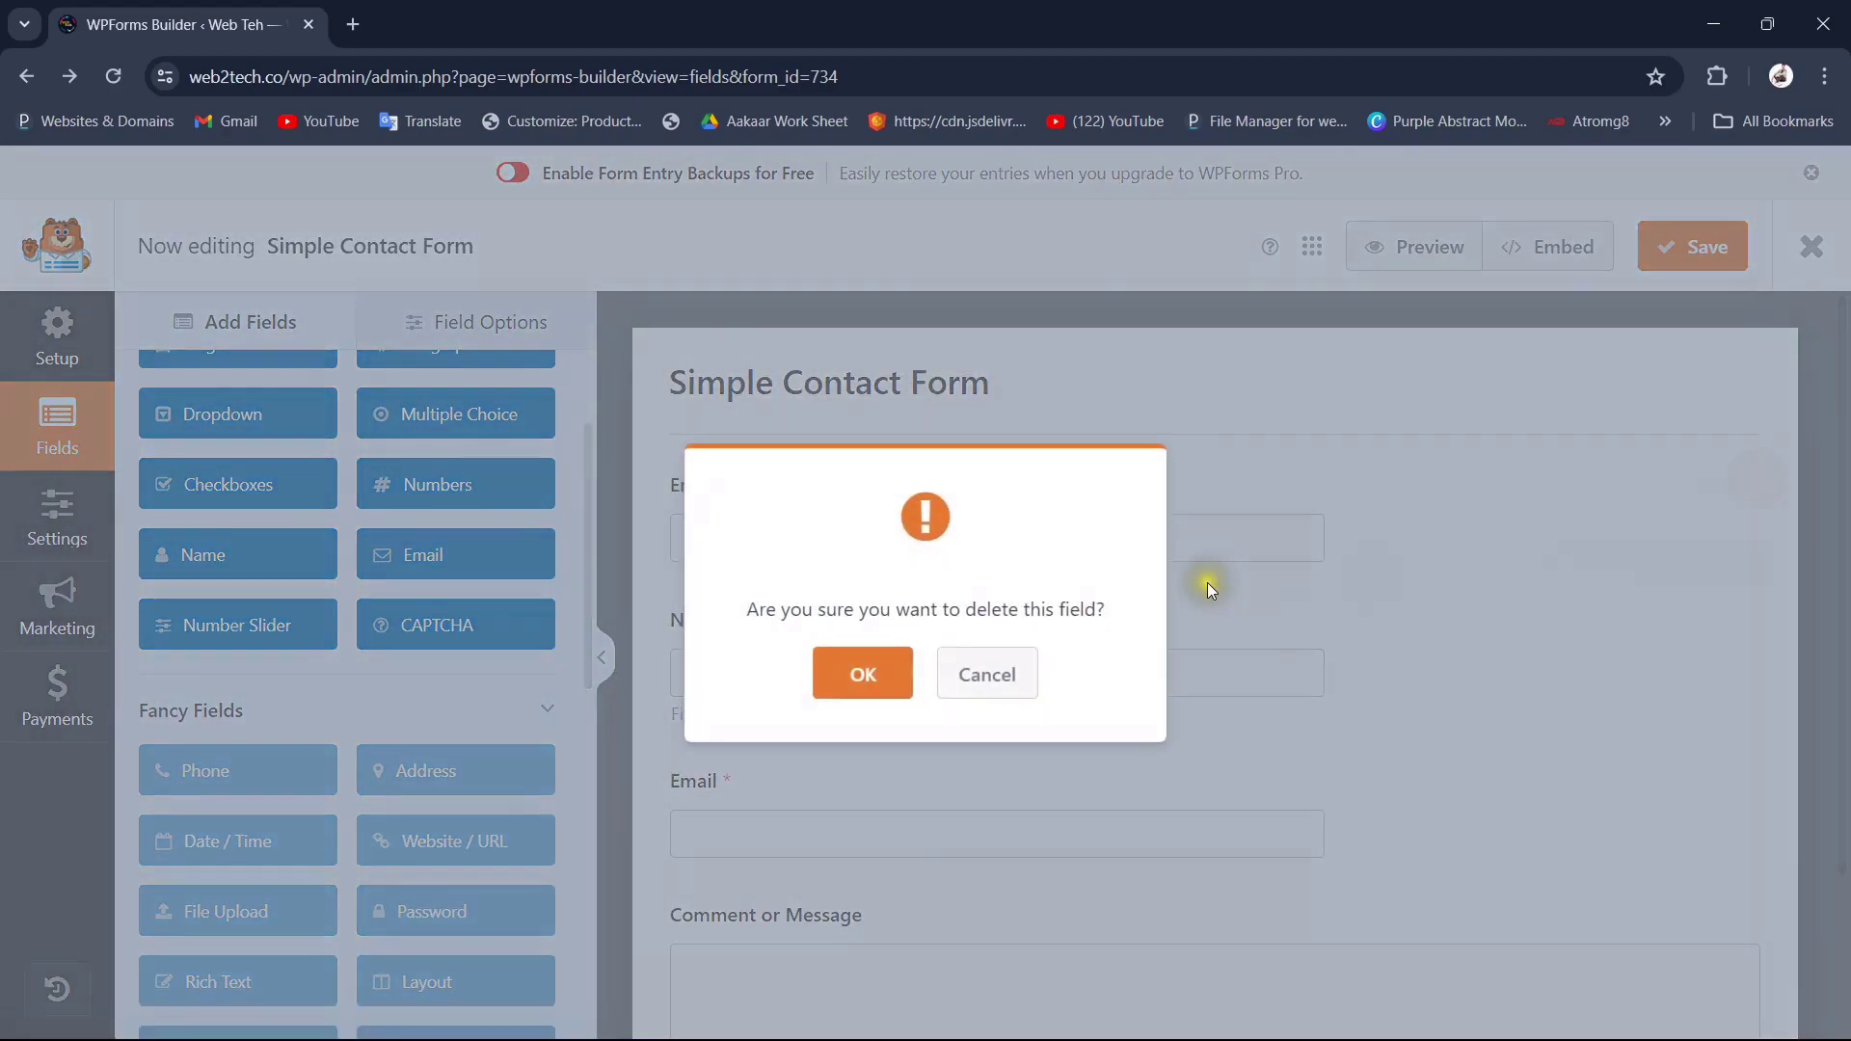
{"action": "left_click", "coordinate": [826, 673]}
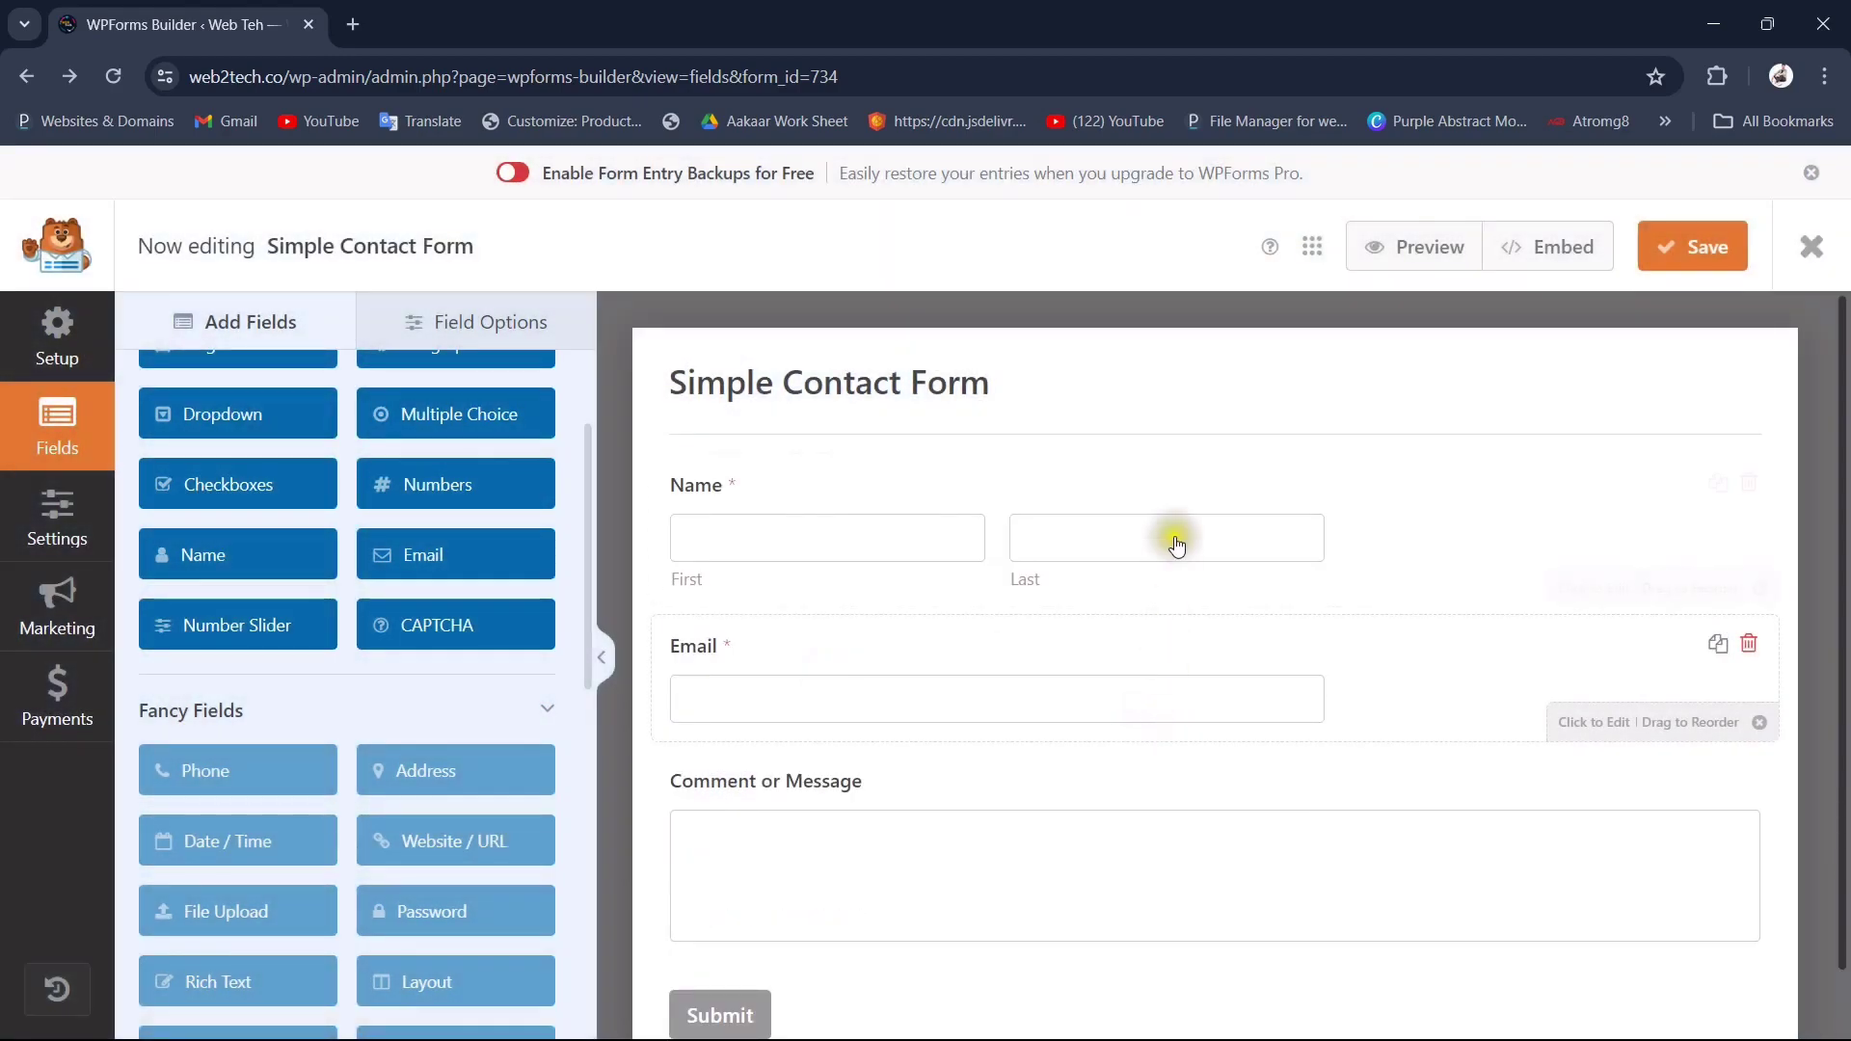
{"action": "left_click", "coordinate": [1176, 547]}
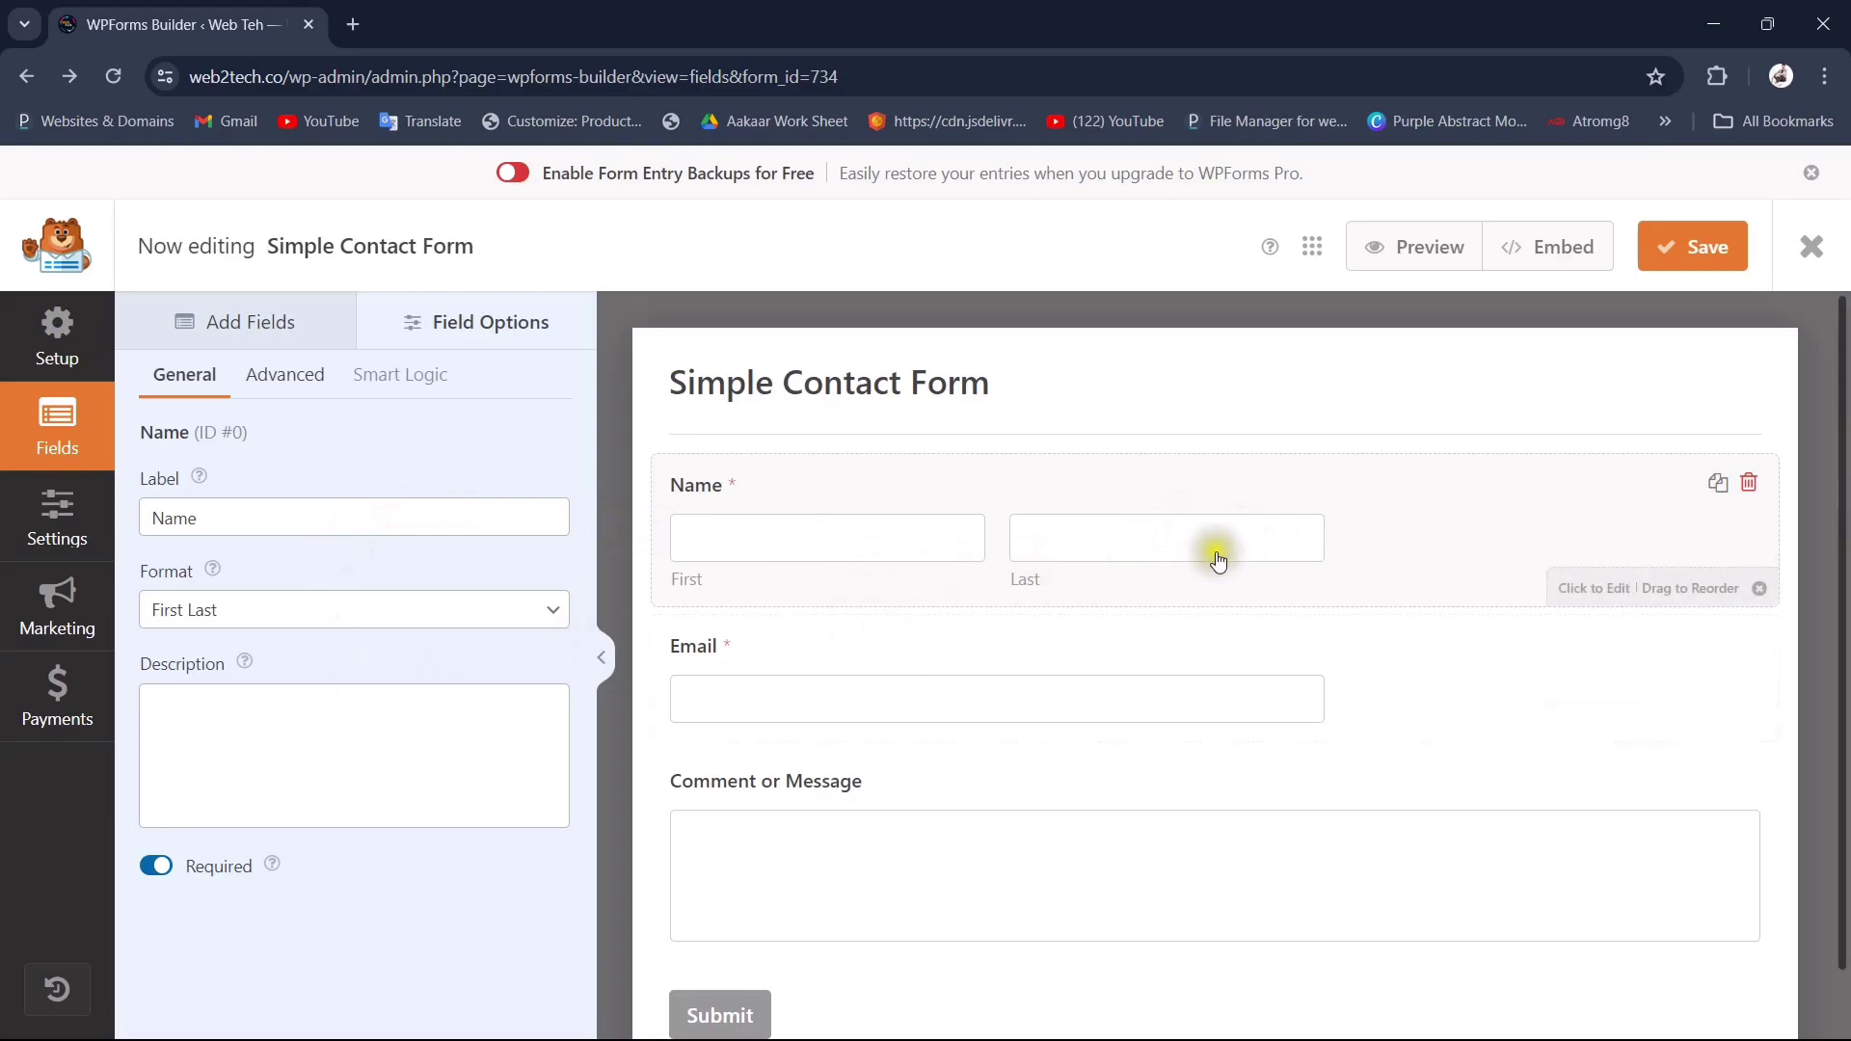
{"action": "scroll", "coordinate": [1195, 597], "scroll_direction": "down", "scroll_amount": 1}
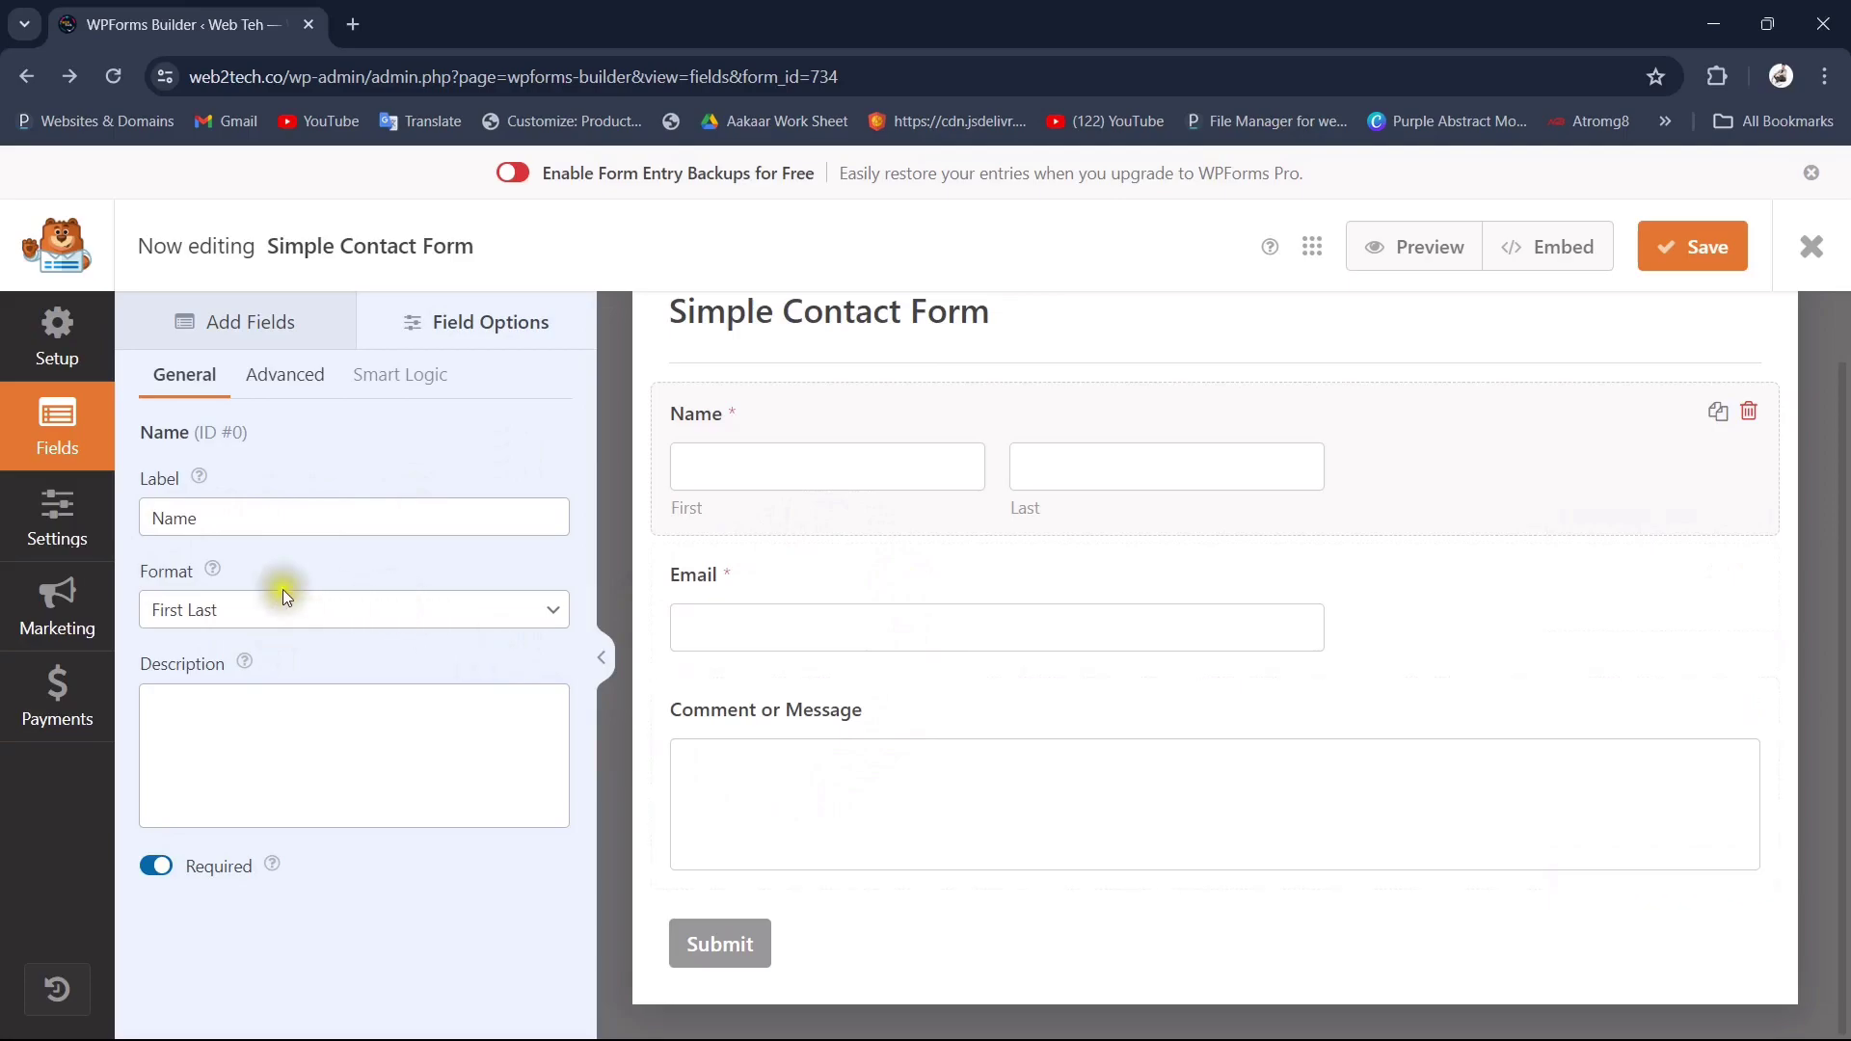
Step: In Notifications, replace {admin_email} in Send To Email Address with the owner's Gmail address
{"action": "left_click", "coordinate": [65, 521]}
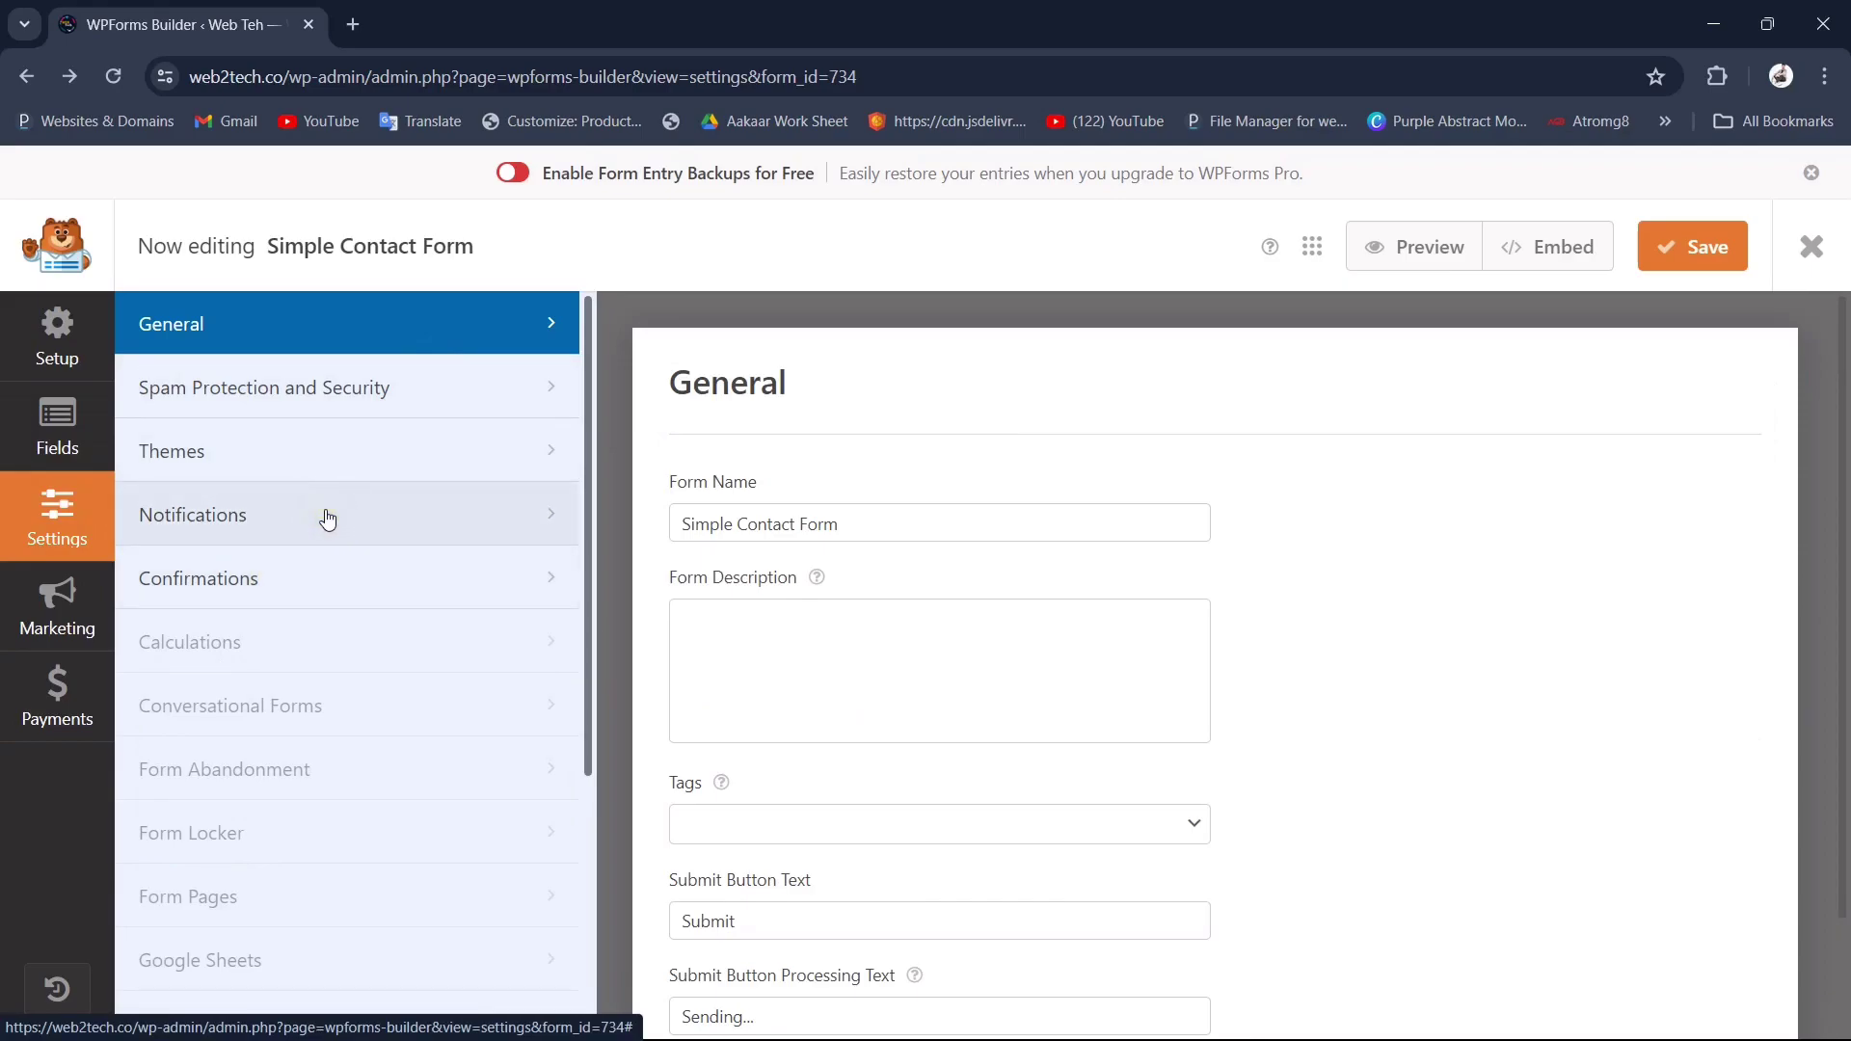
{"action": "left_click", "coordinate": [372, 514]}
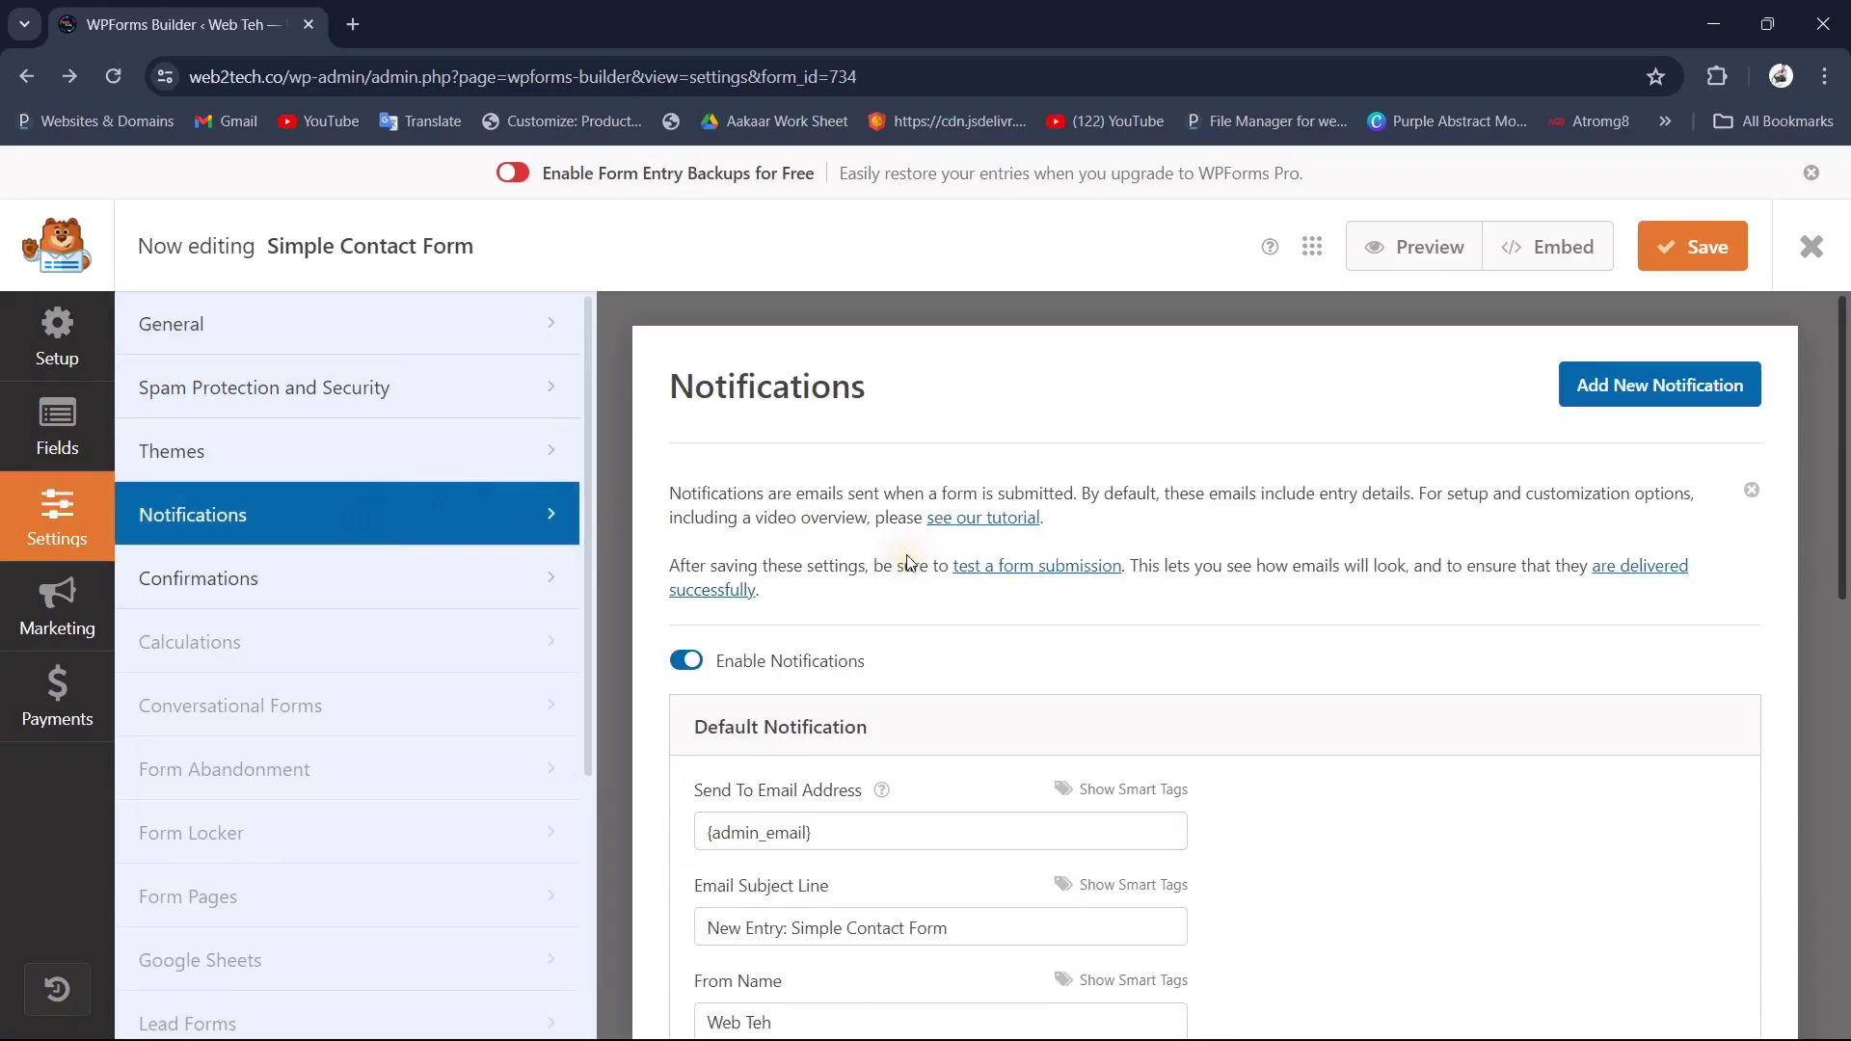
{"action": "scroll", "coordinate": [906, 562], "scroll_direction": "down", "scroll_amount": 3}
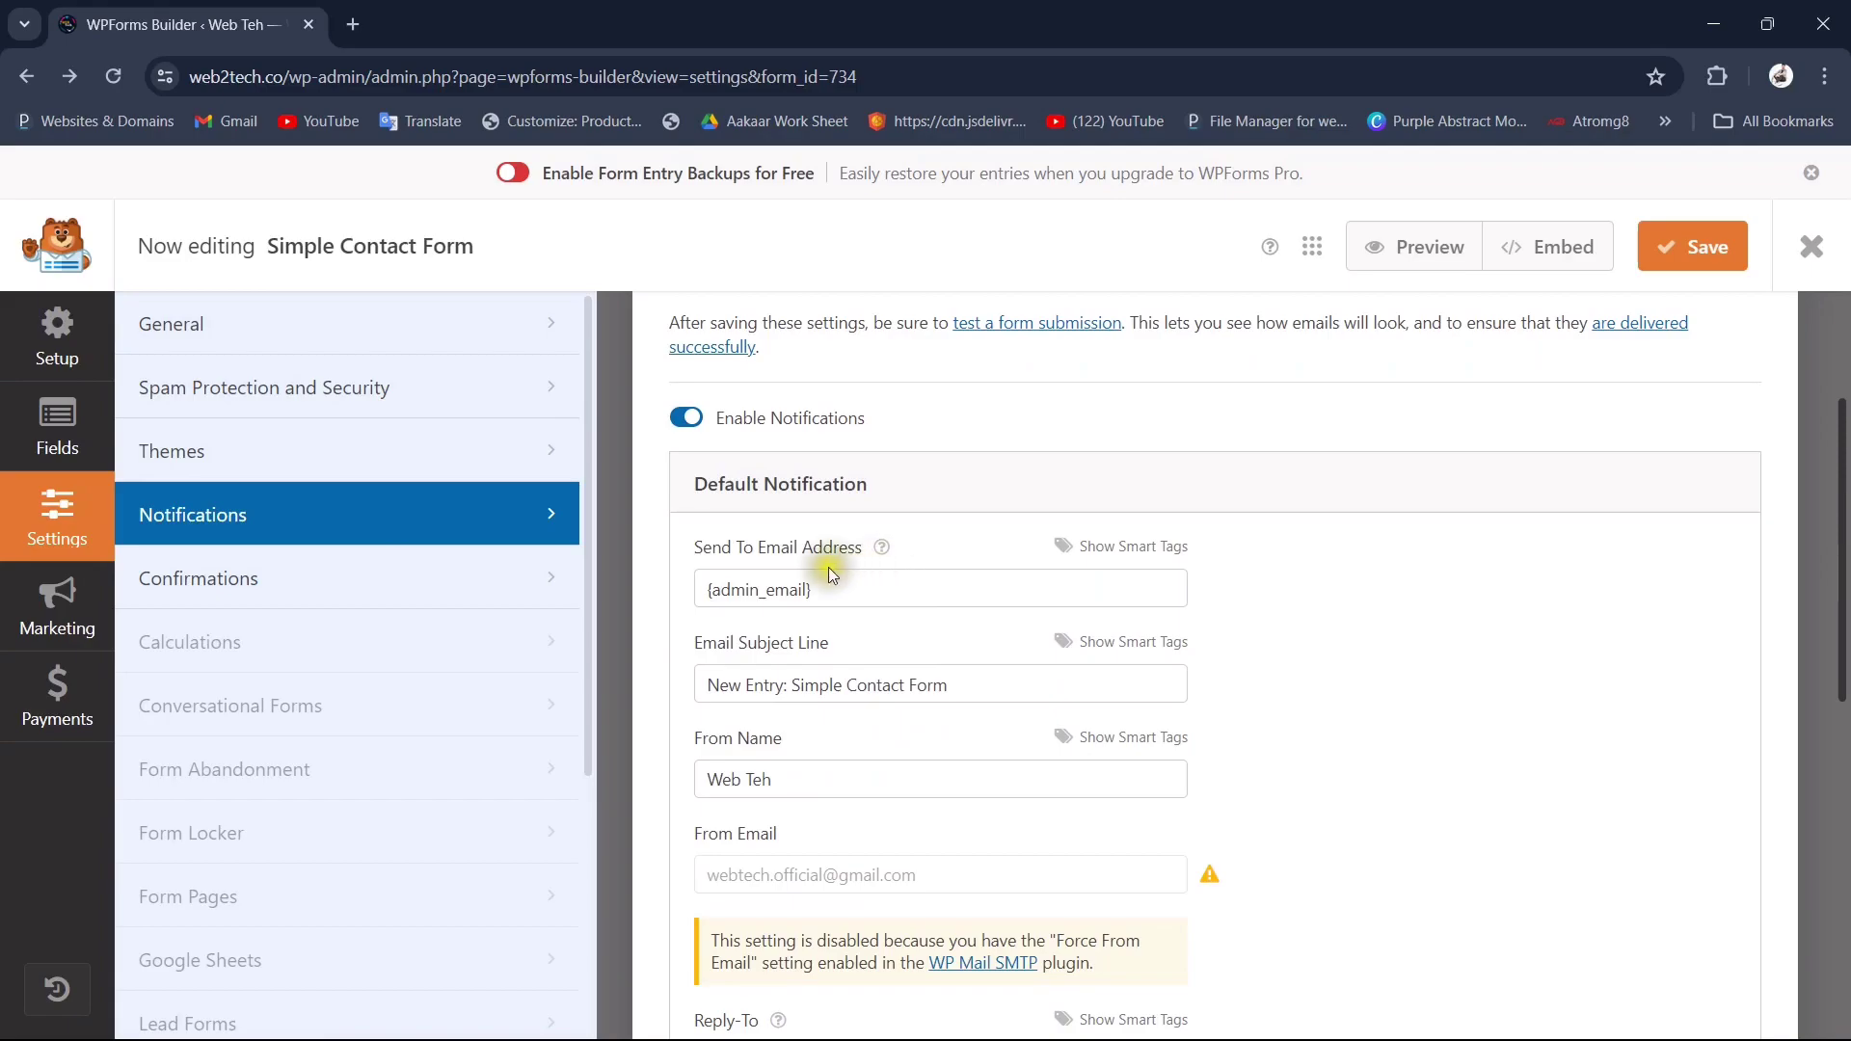
{"action": "scroll", "coordinate": [887, 469], "scroll_direction": "up", "scroll_amount": 1}
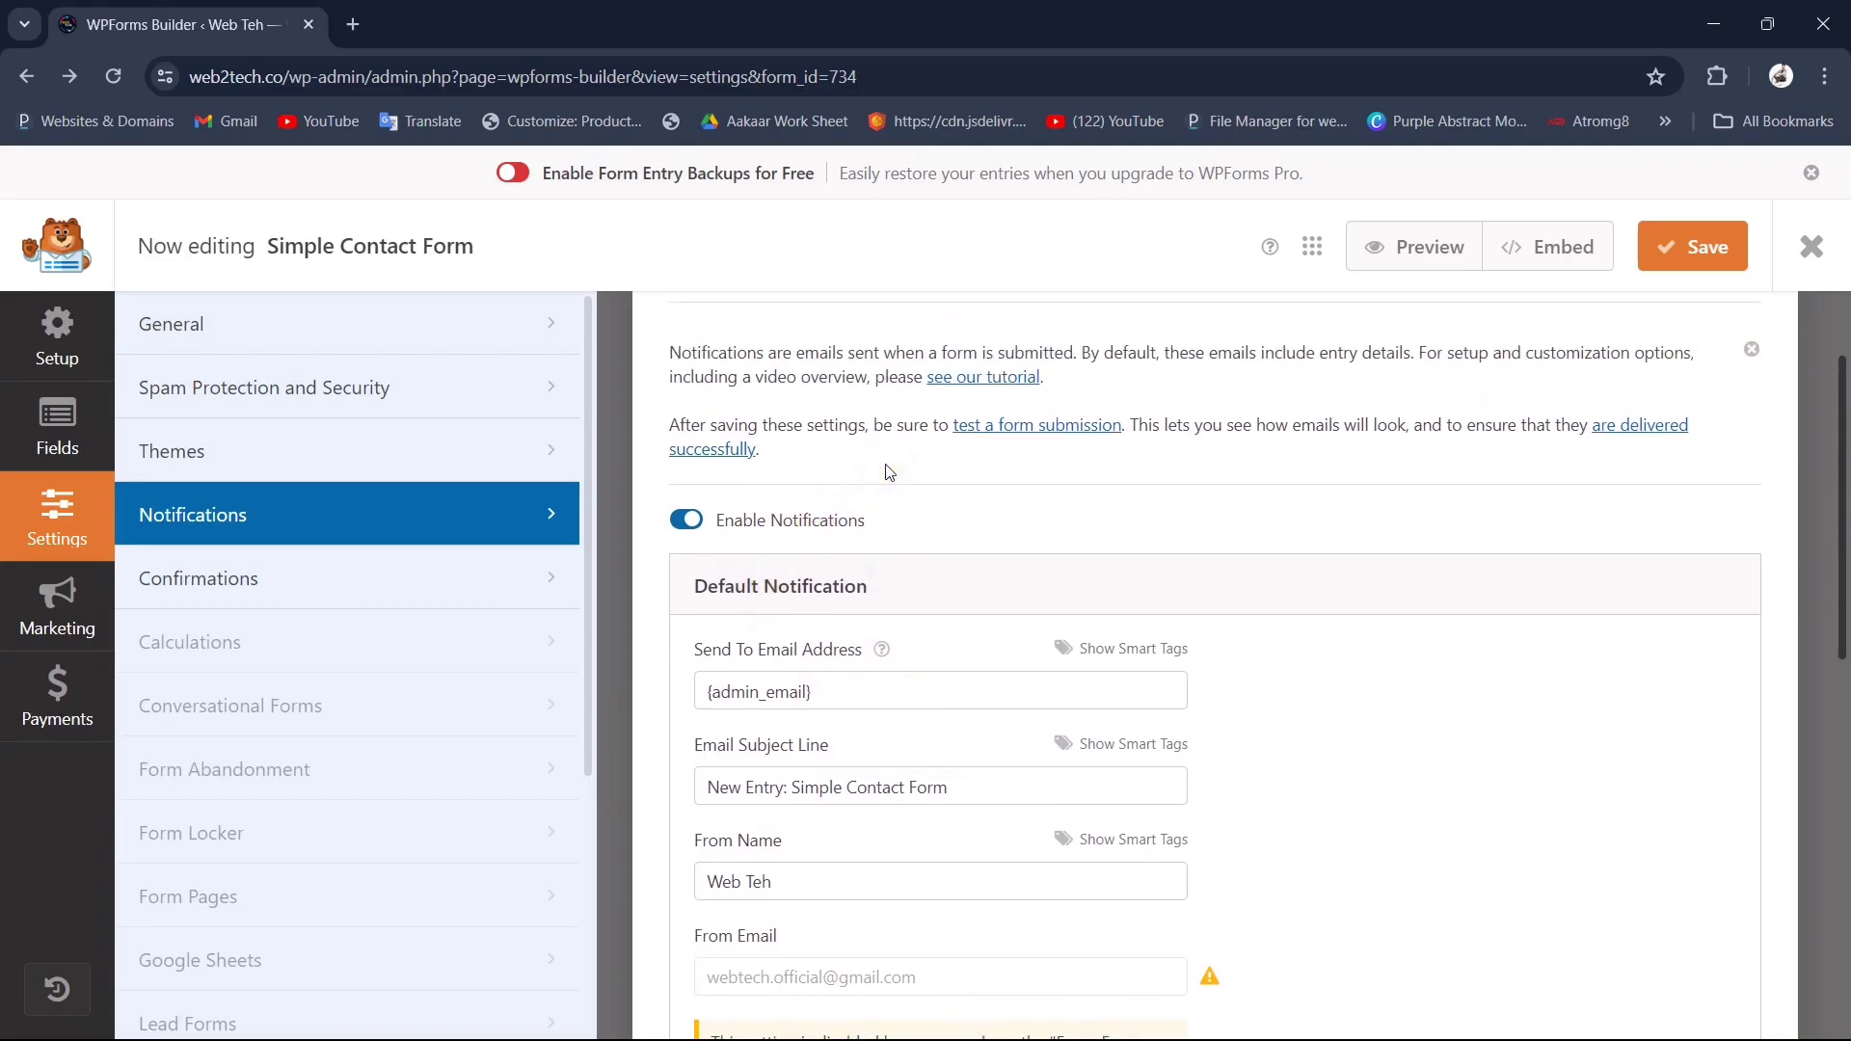
{"action": "left_click_drag", "start_coordinate": [845, 694], "coordinate": [703, 691]}
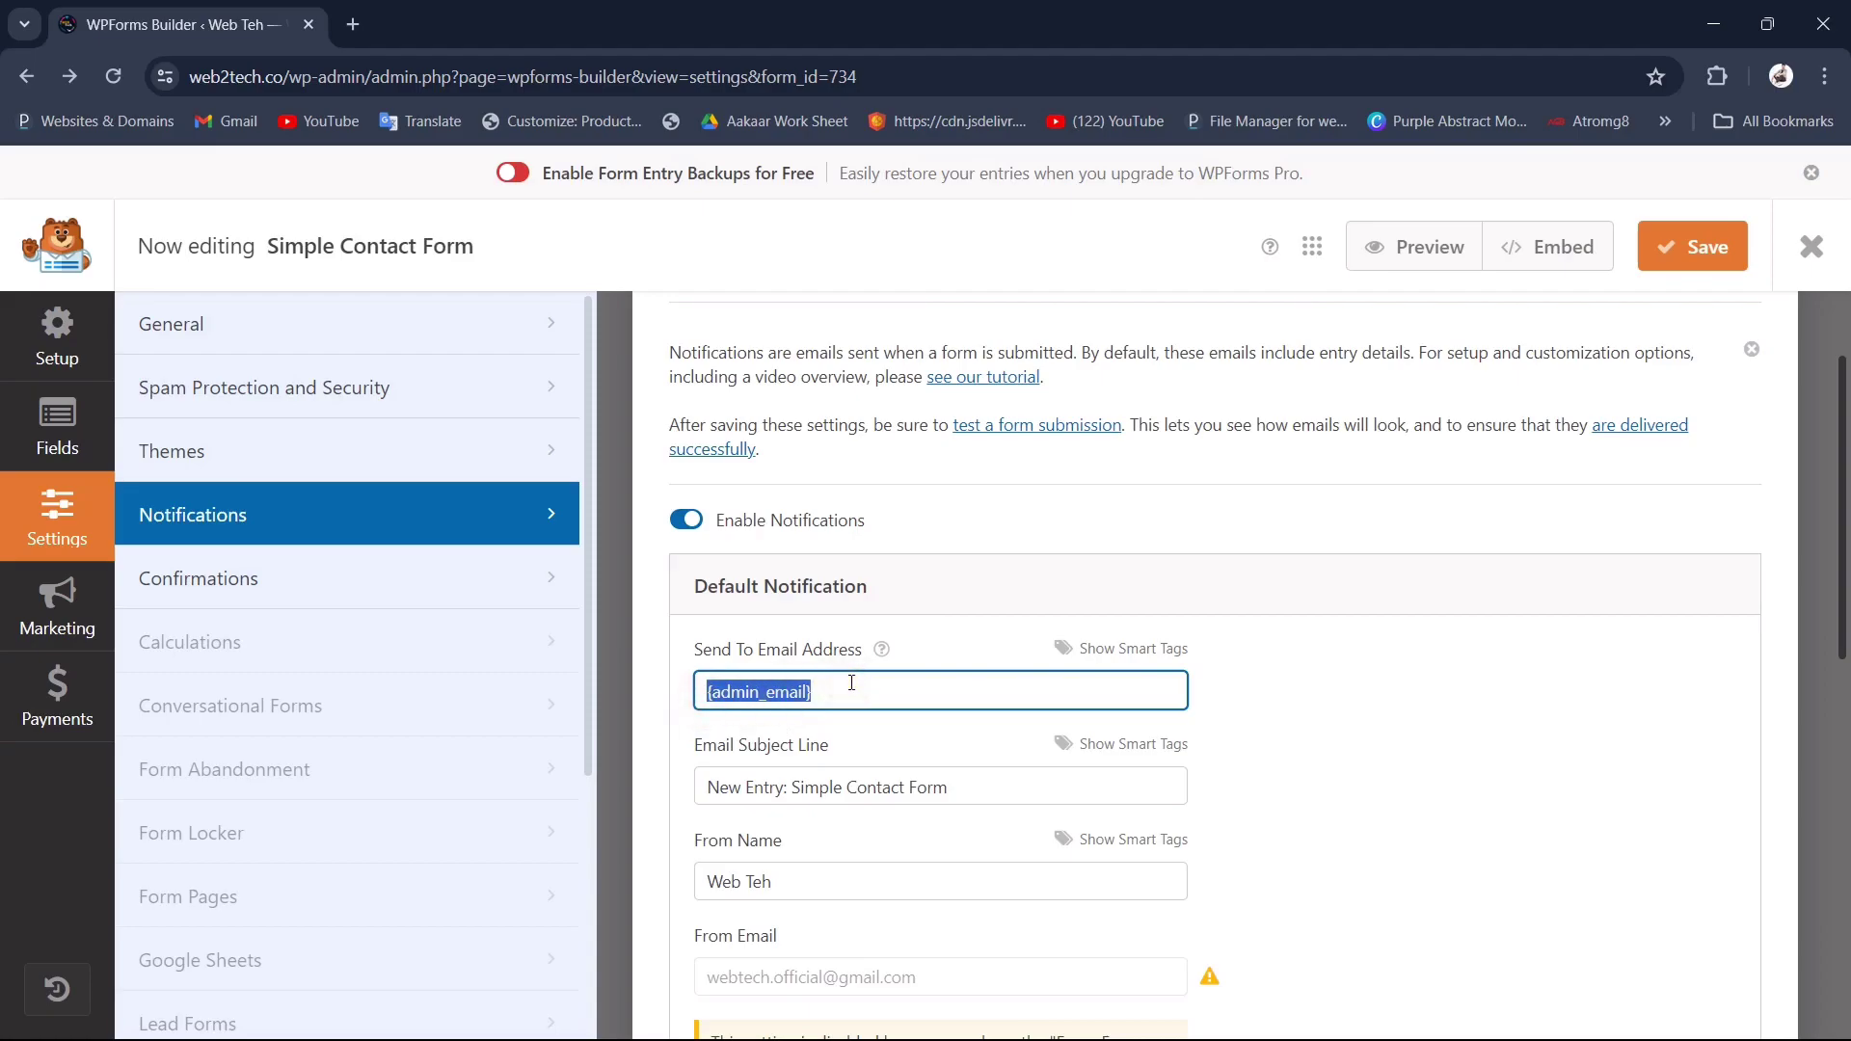
{"action": "scroll", "coordinate": [848, 686], "scroll_direction": "up", "scroll_amount": 1}
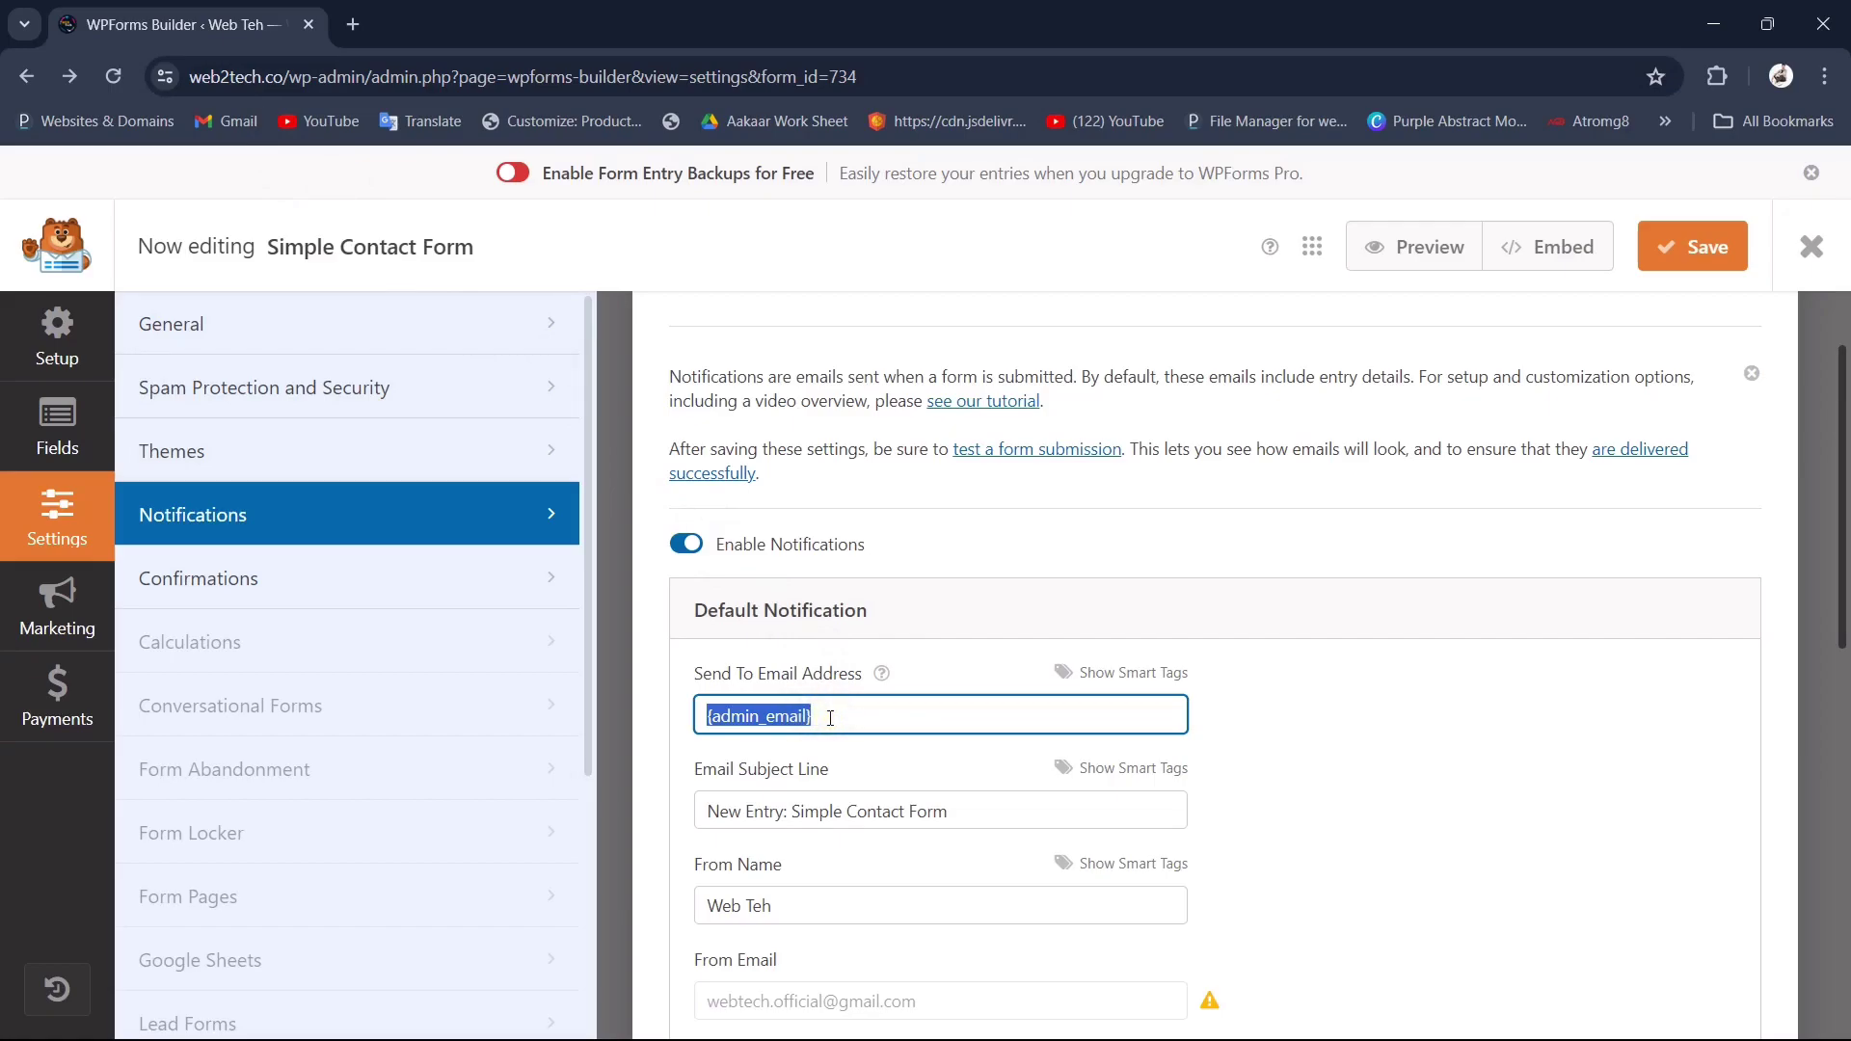
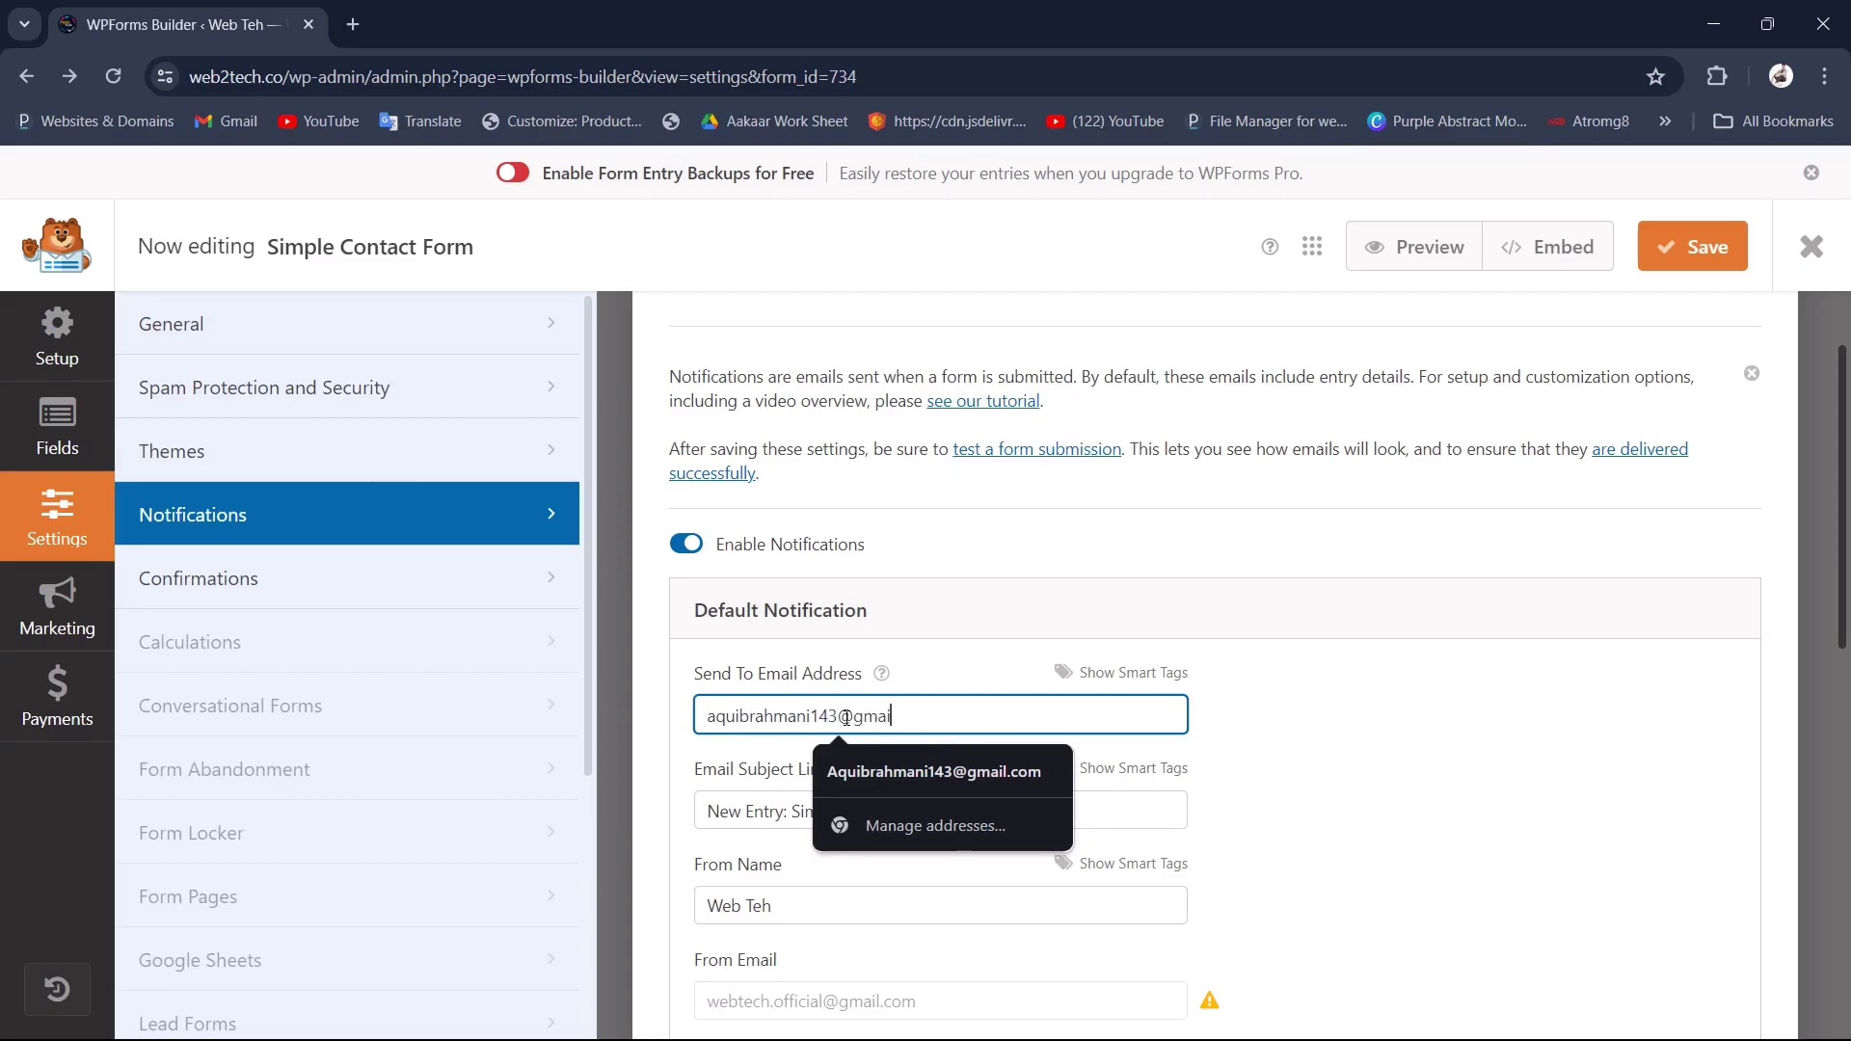
{"action": "left_click", "coordinate": [1368, 720]}
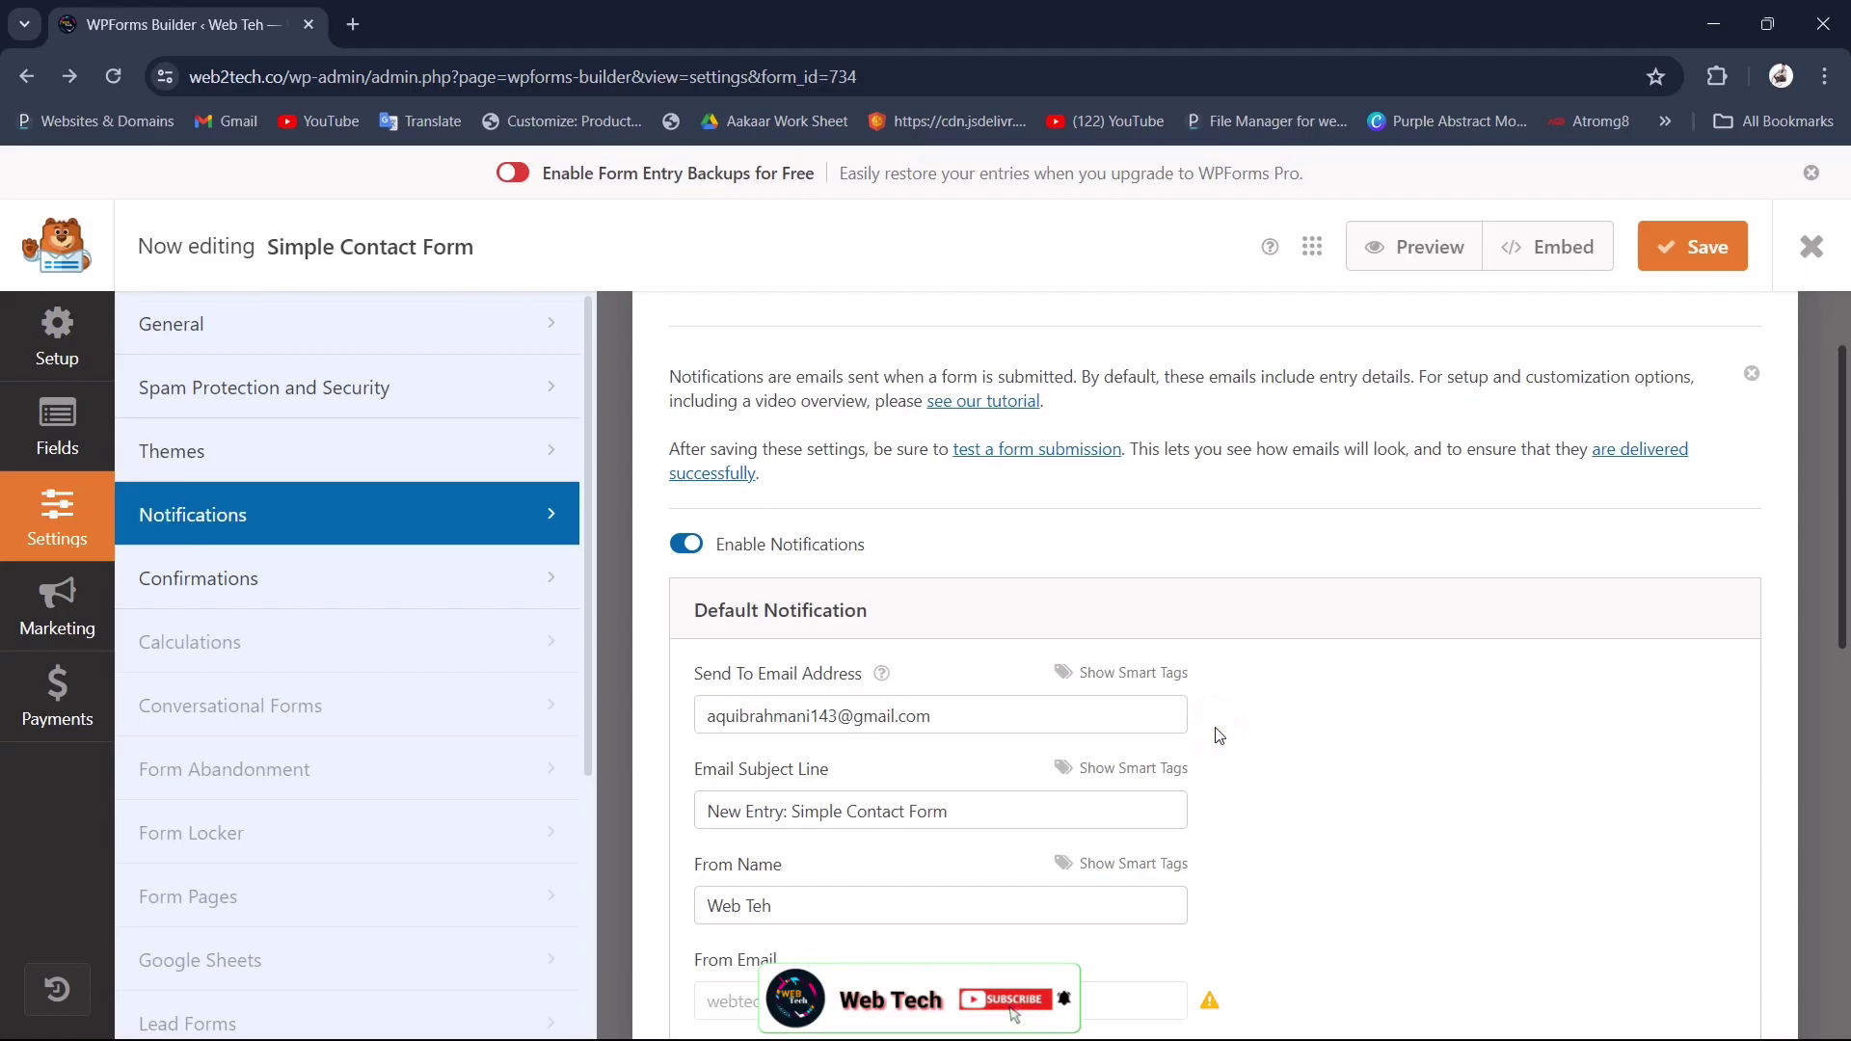
{"action": "double_click", "coordinate": [950, 723]}
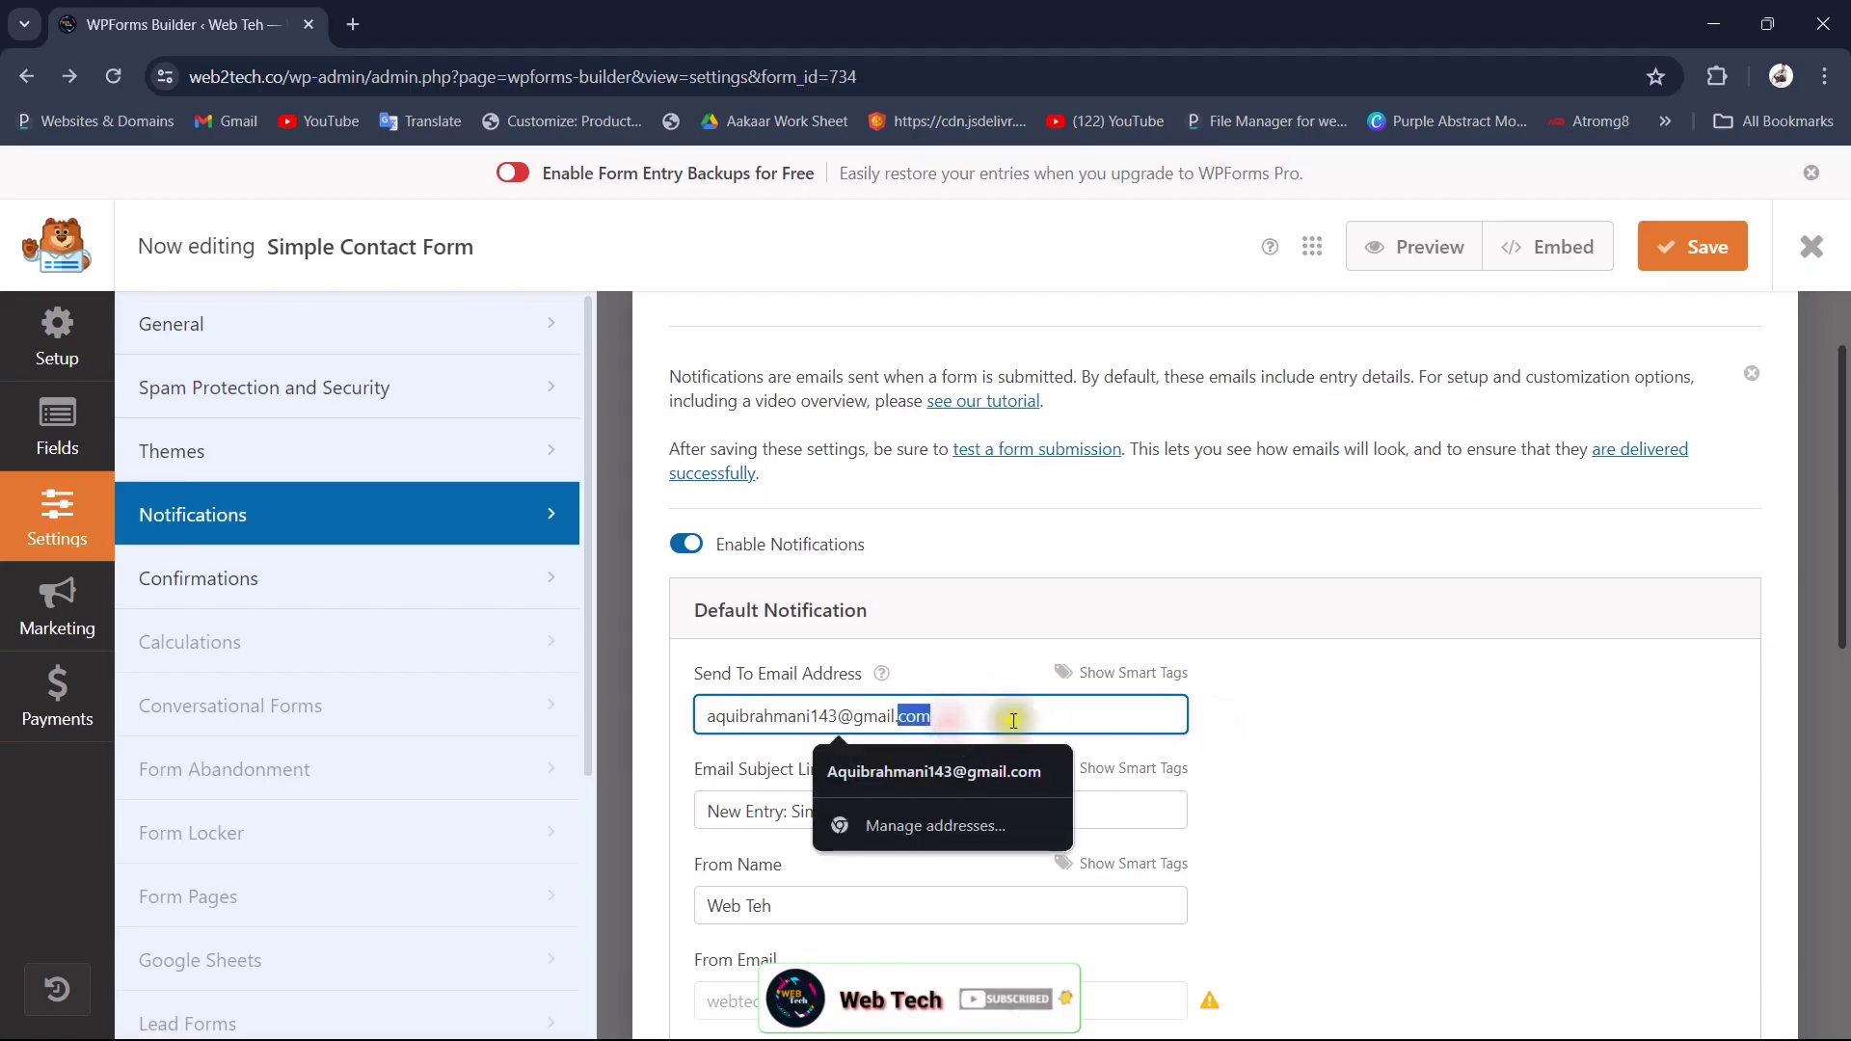
{"action": "left_click", "coordinate": [1334, 731]}
Step: Set the Email Subject Line to 'Web Tech' and save the form
{"action": "scroll", "coordinate": [1334, 733], "scroll_direction": "down", "scroll_amount": 1}
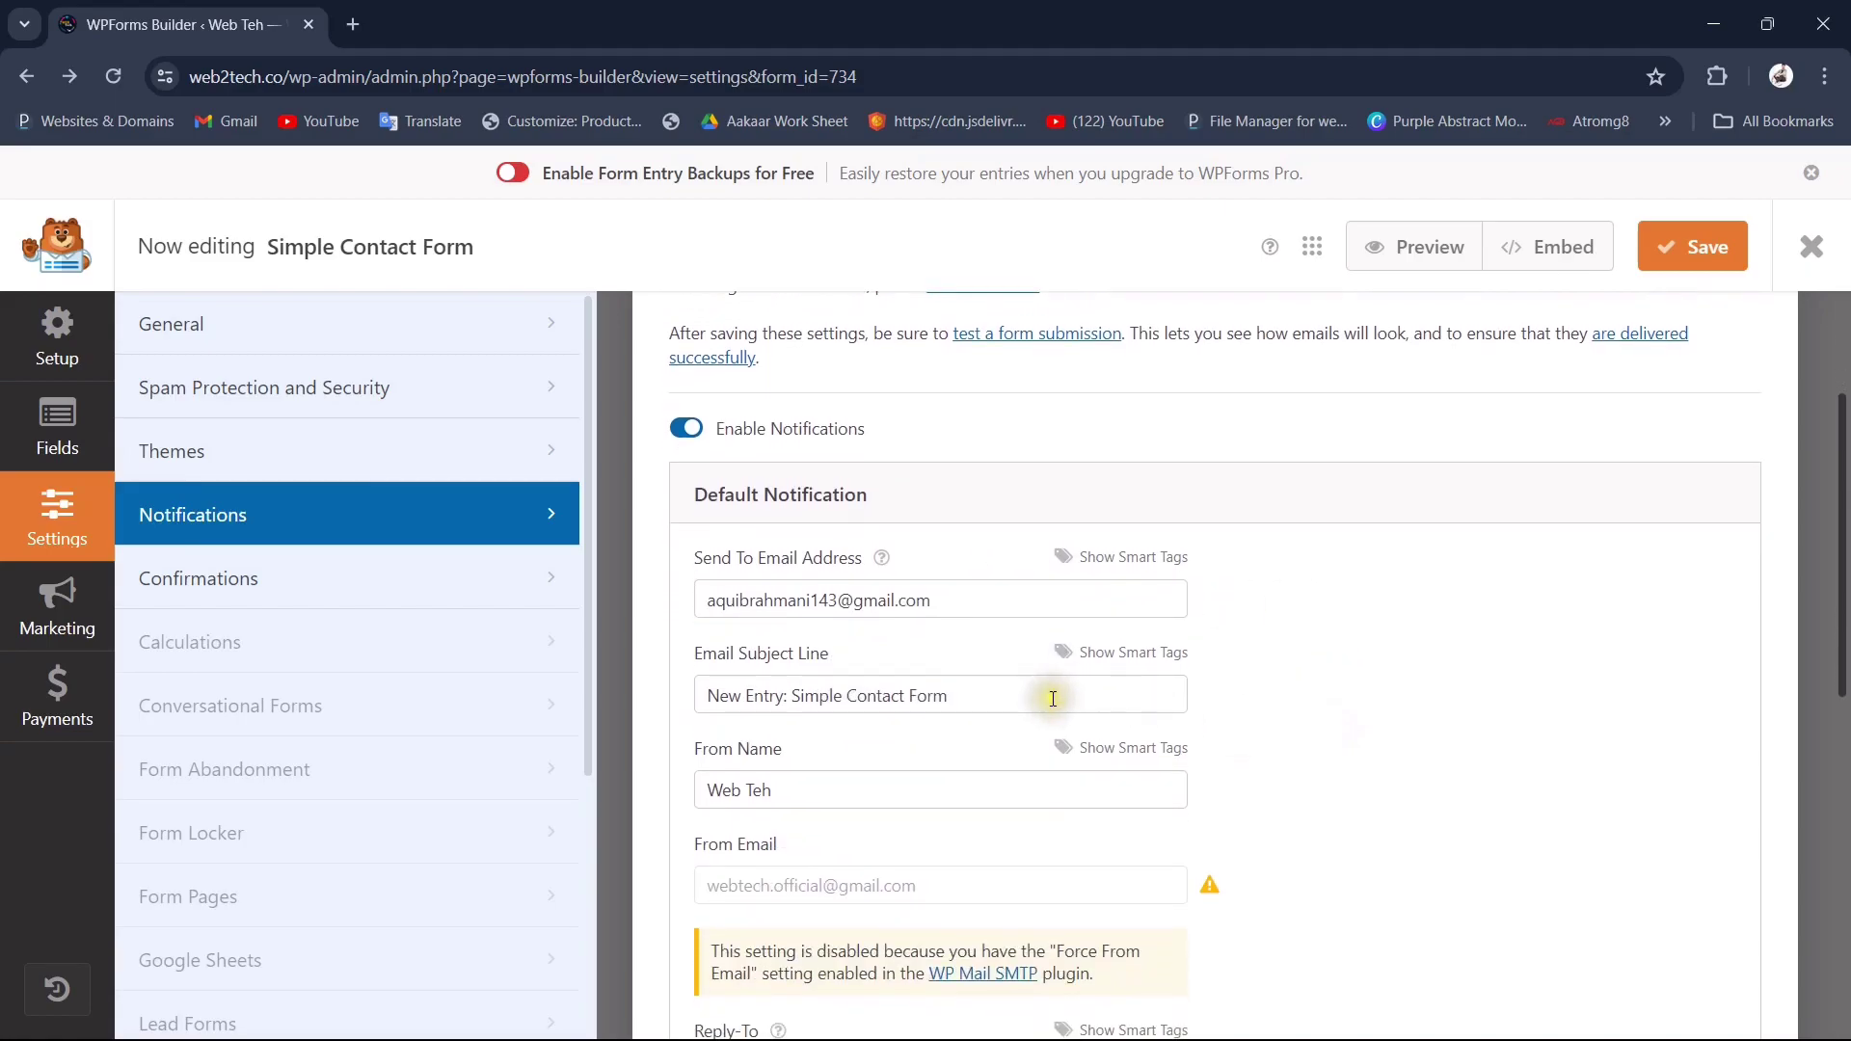
{"action": "left_click_drag", "start_coordinate": [953, 696], "coordinate": [704, 688]}
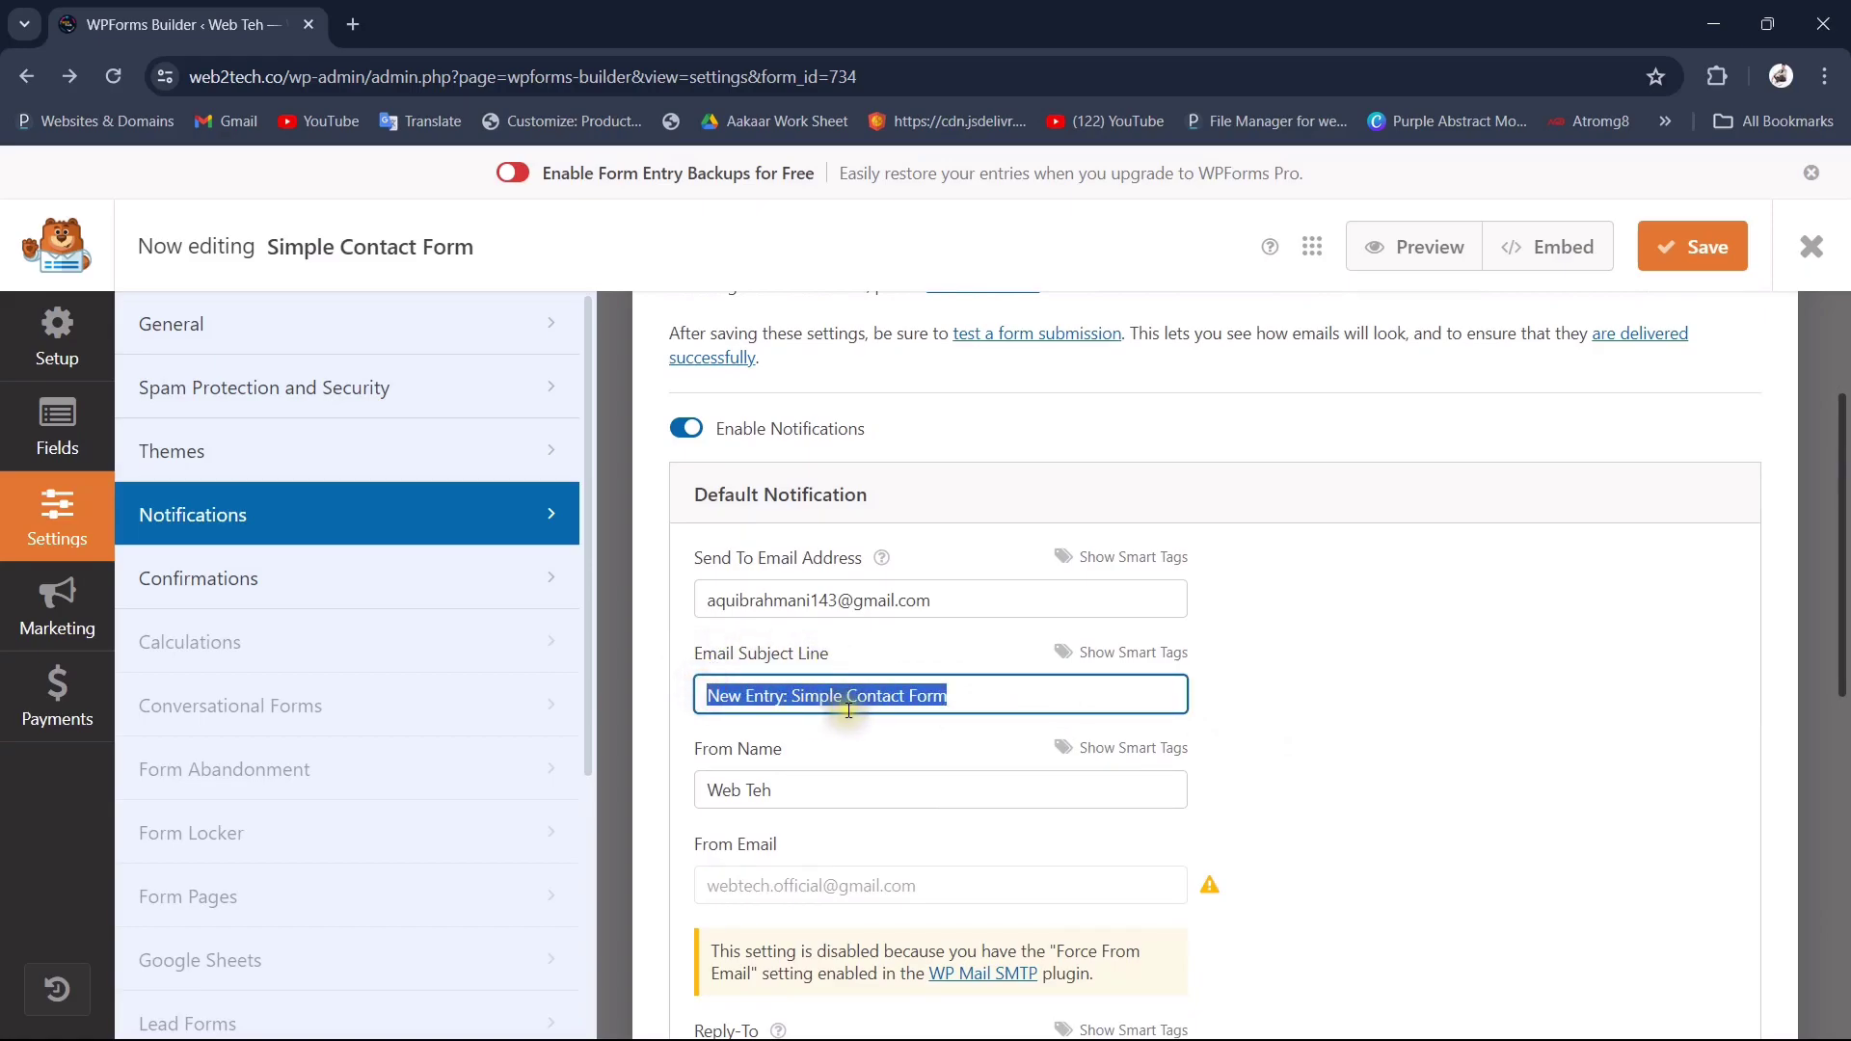
{"action": "type", "text": "Web"}
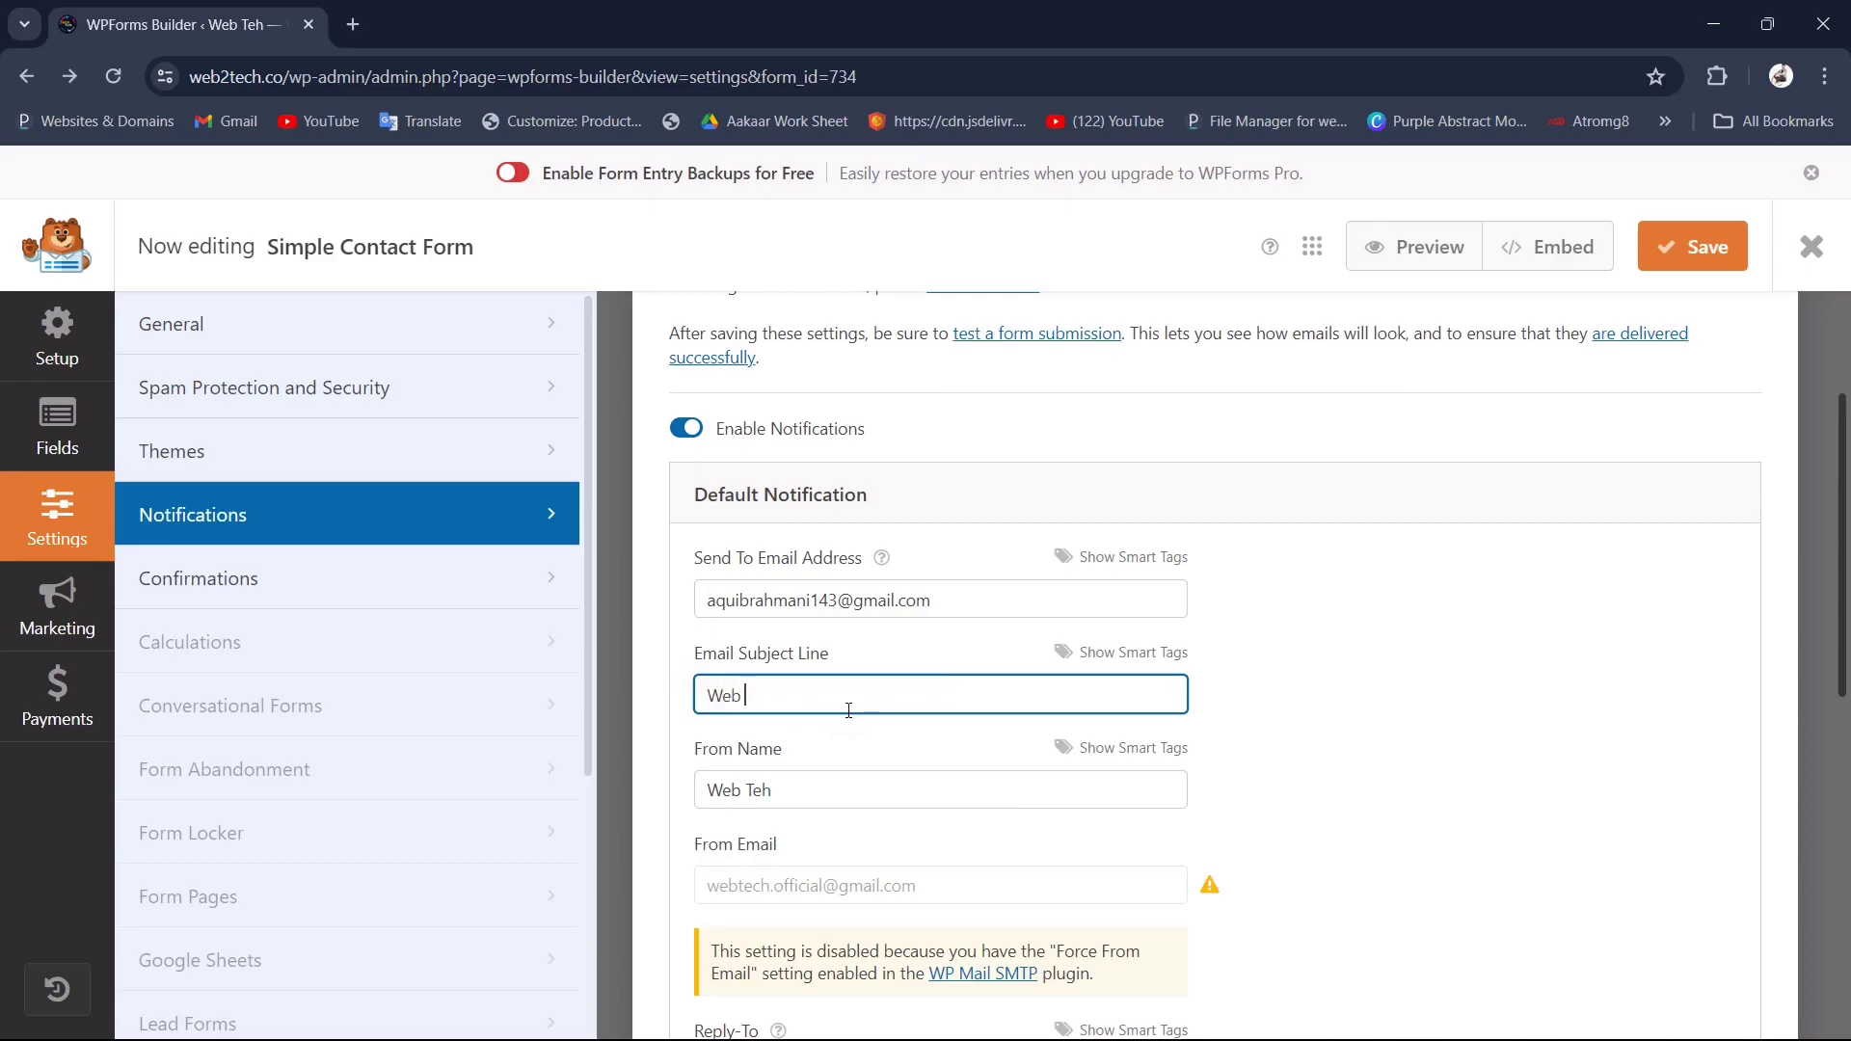
{"action": "type", "text": " Tech"}
{"action": "scroll", "coordinate": [1410, 825], "scroll_direction": "down", "scroll_amount": 1}
{"action": "scroll", "coordinate": [1213, 726], "scroll_direction": "down", "scroll_amount": 3}
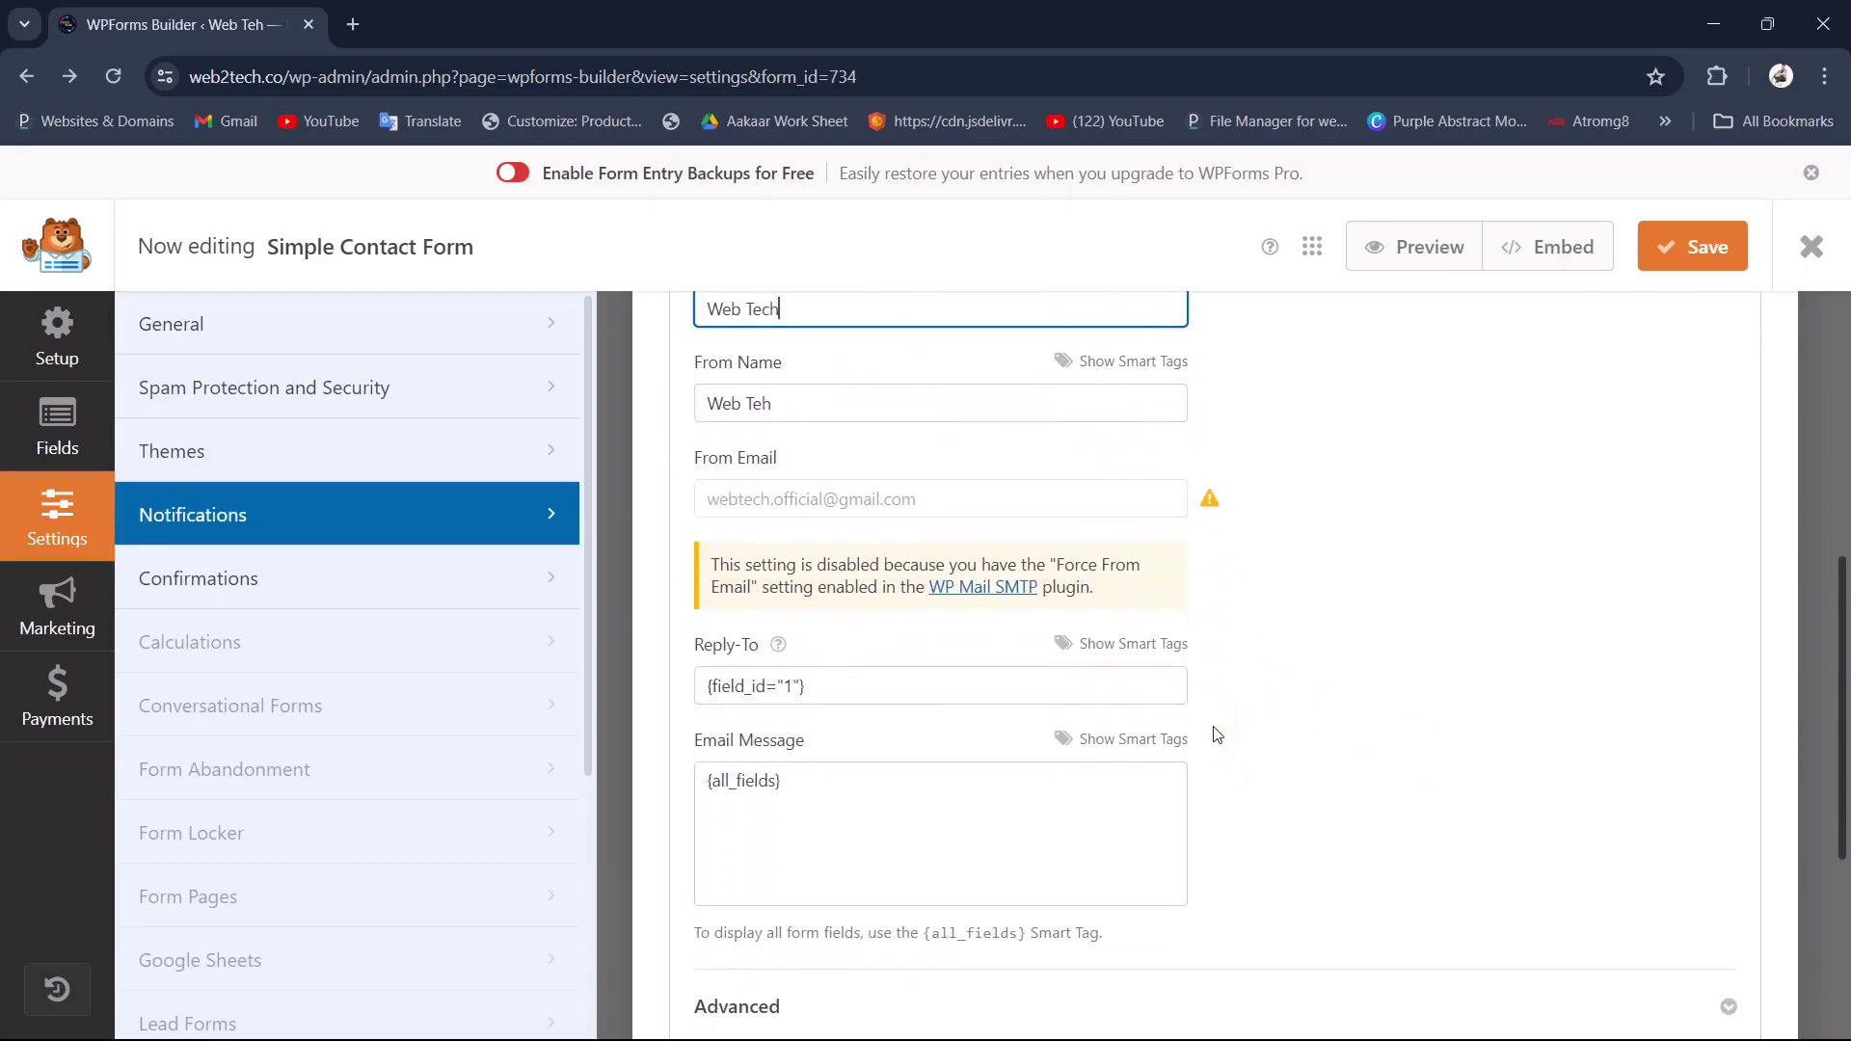
{"action": "scroll", "coordinate": [1215, 731], "scroll_direction": "down", "scroll_amount": 3}
{"action": "left_click", "coordinate": [1694, 257]}
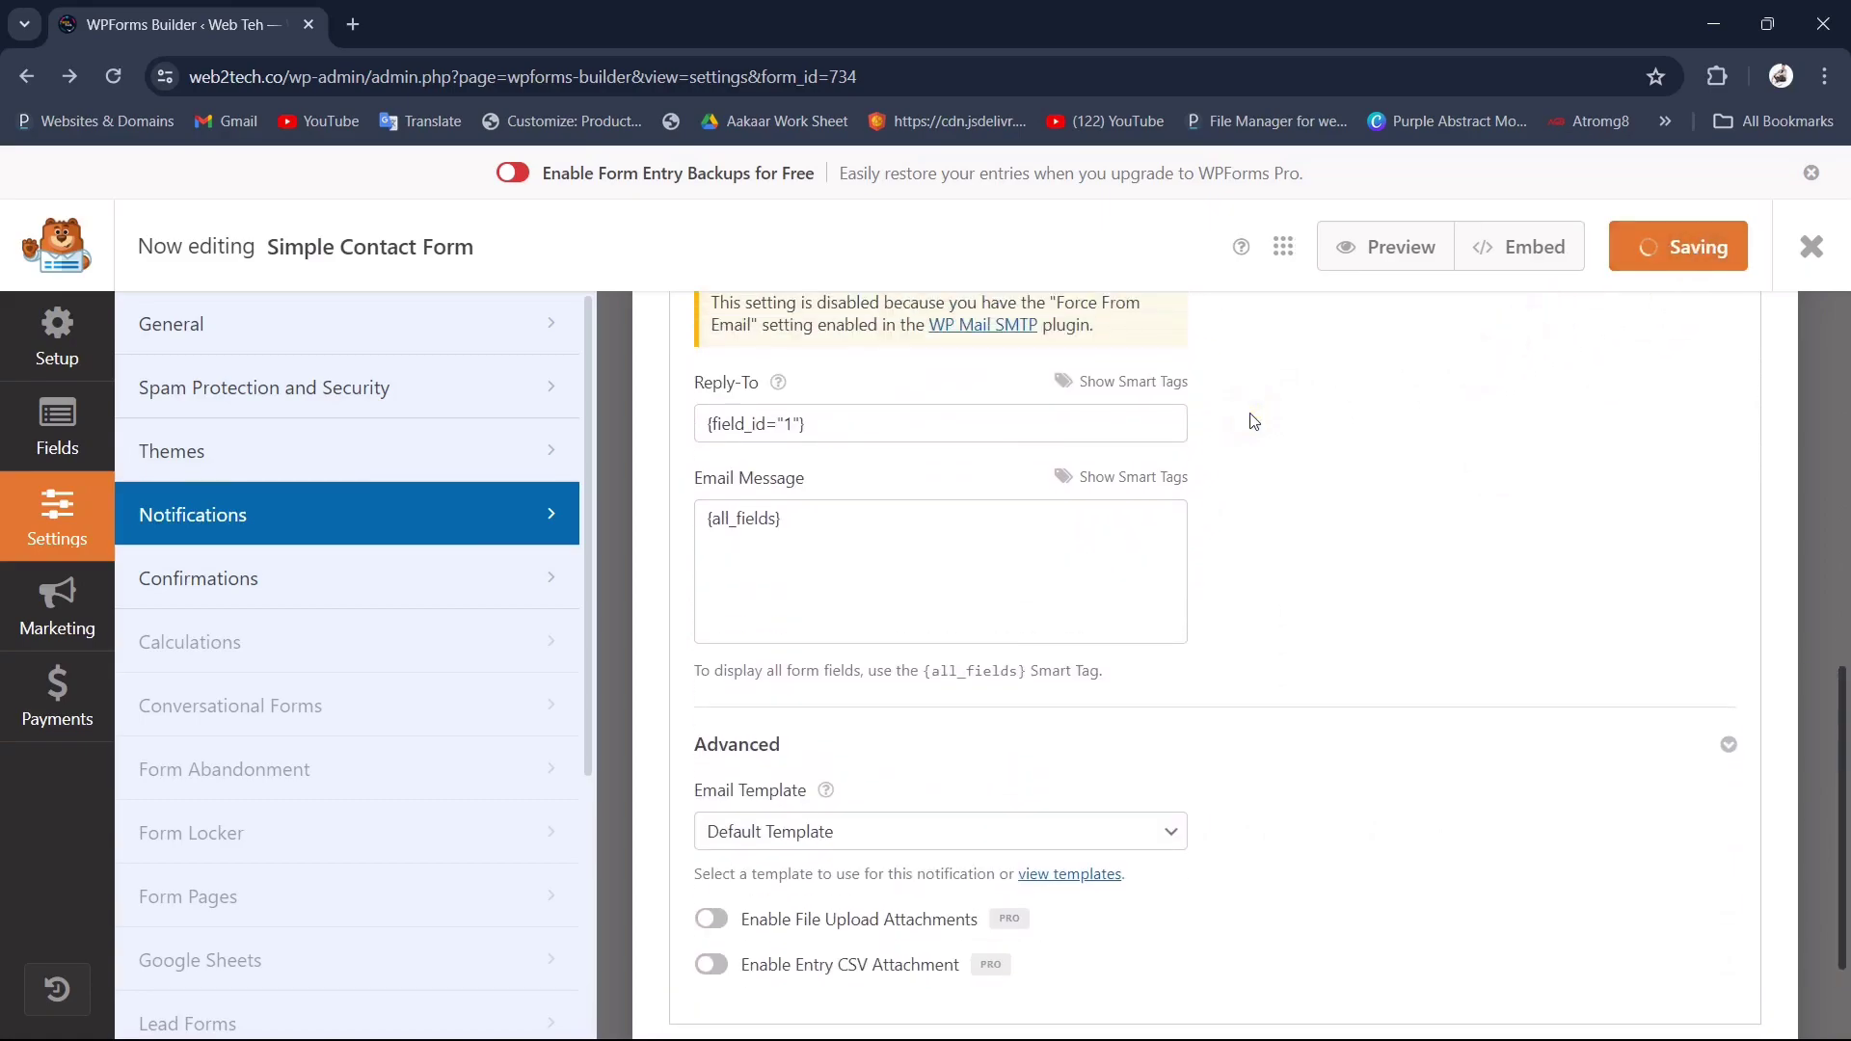
{"action": "scroll", "coordinate": [1253, 422], "scroll_direction": "up", "scroll_amount": 10}
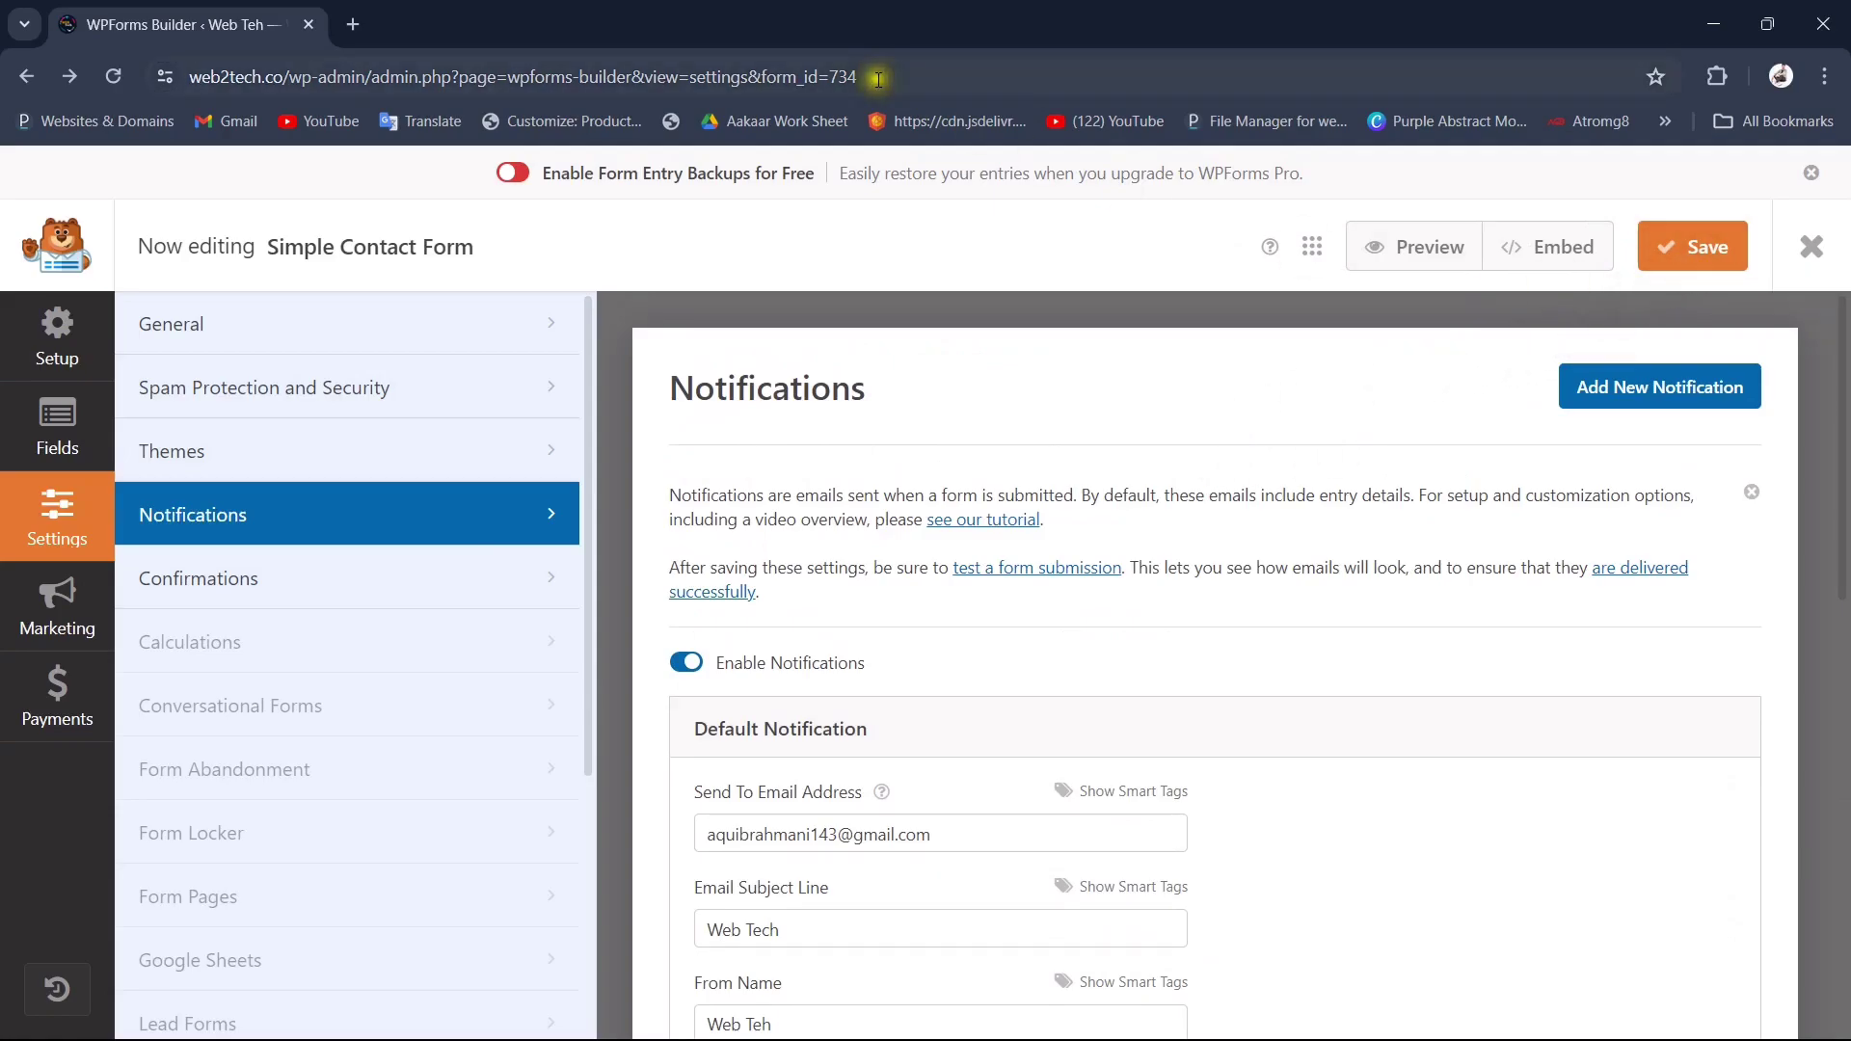
{"action": "right_click", "coordinate": [216, 20]}
Step: Duplicate the builder tab and load web2tech.co/wp-admin in the copy
{"action": "left_click", "coordinate": [314, 219]}
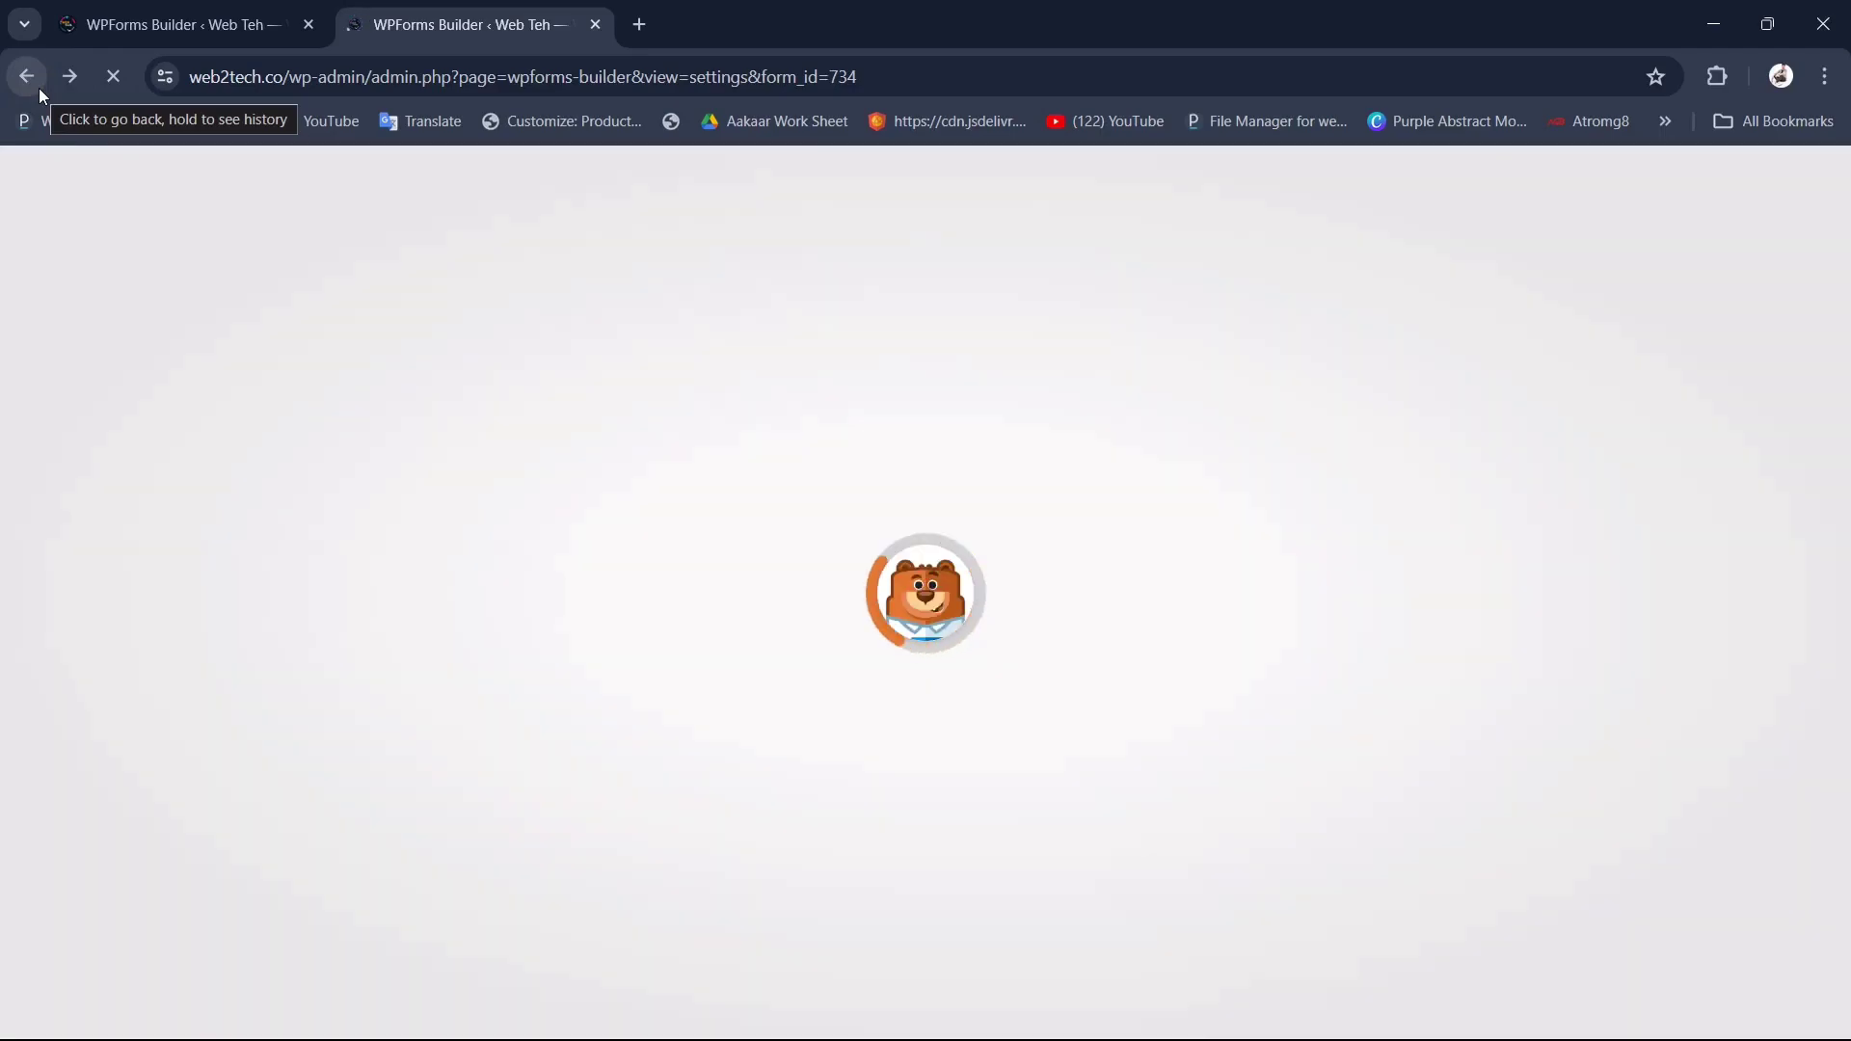
{"action": "left_click", "coordinate": [38, 88]}
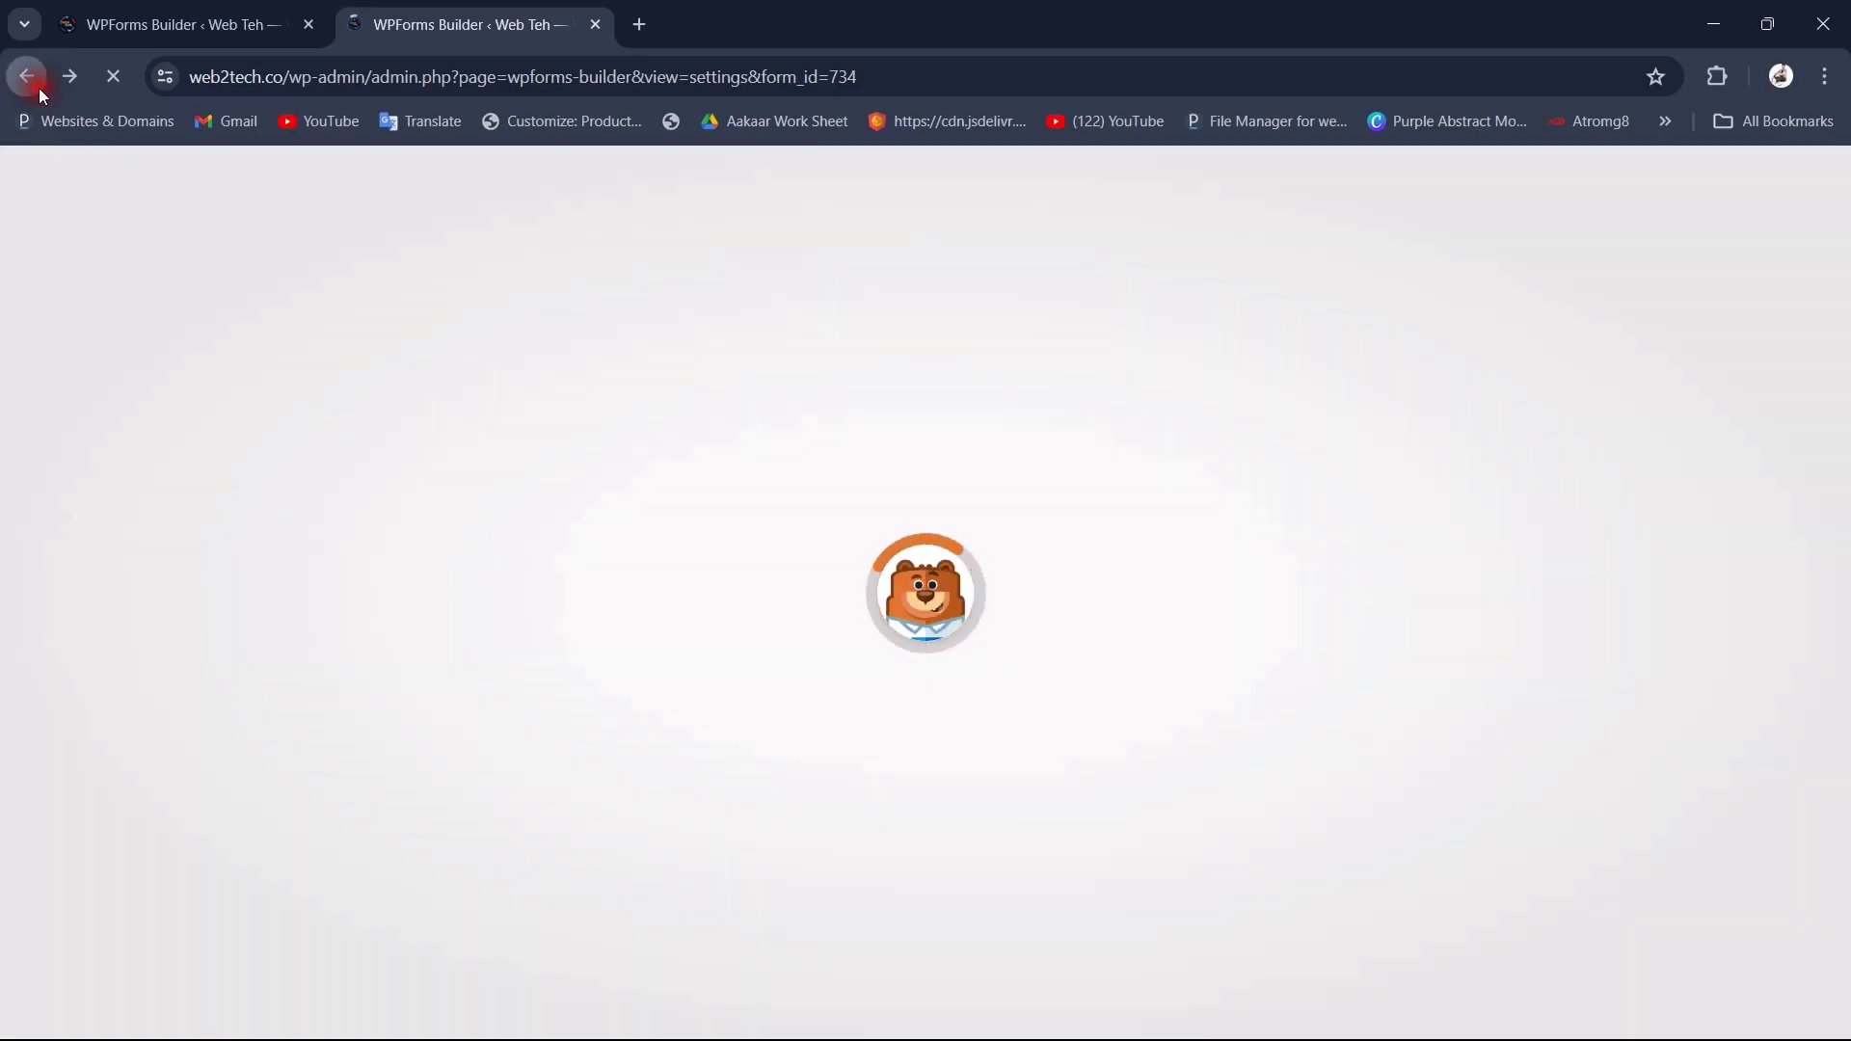
{"action": "left_click", "coordinate": [469, 81]}
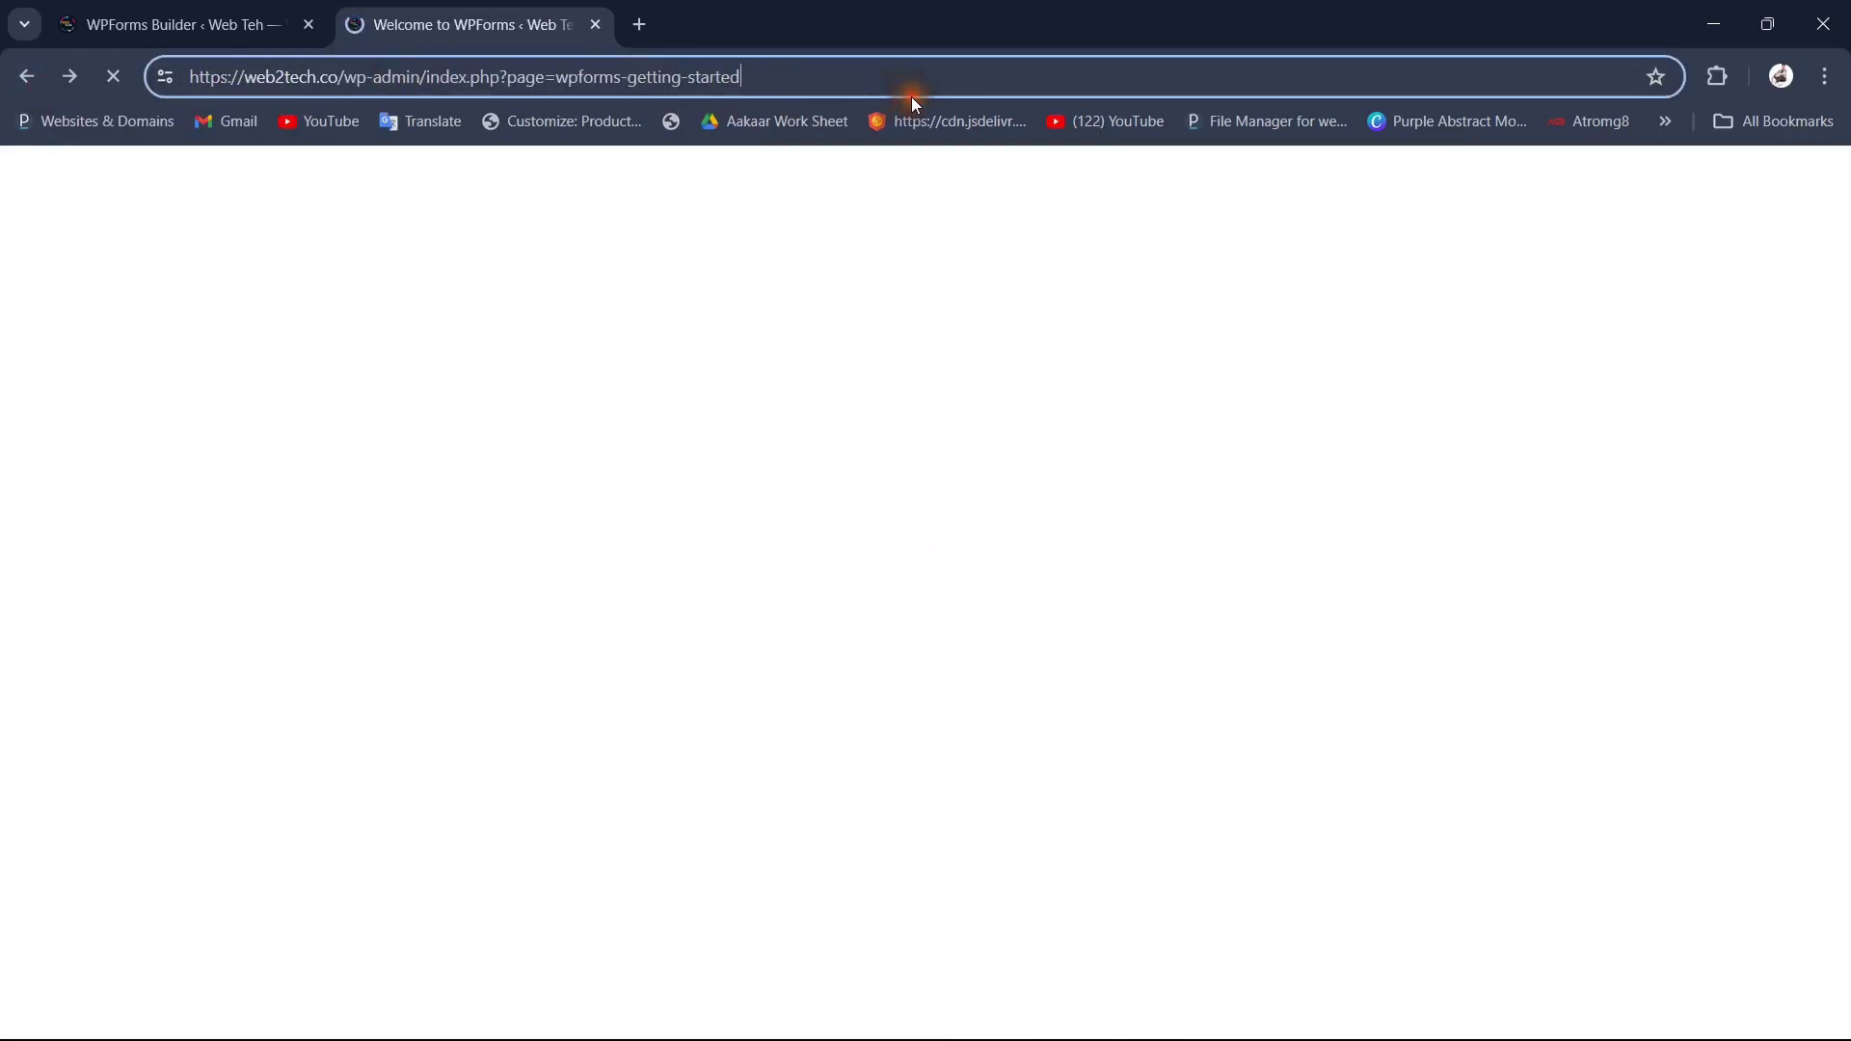
{"action": "key", "text": "BackSpace"}
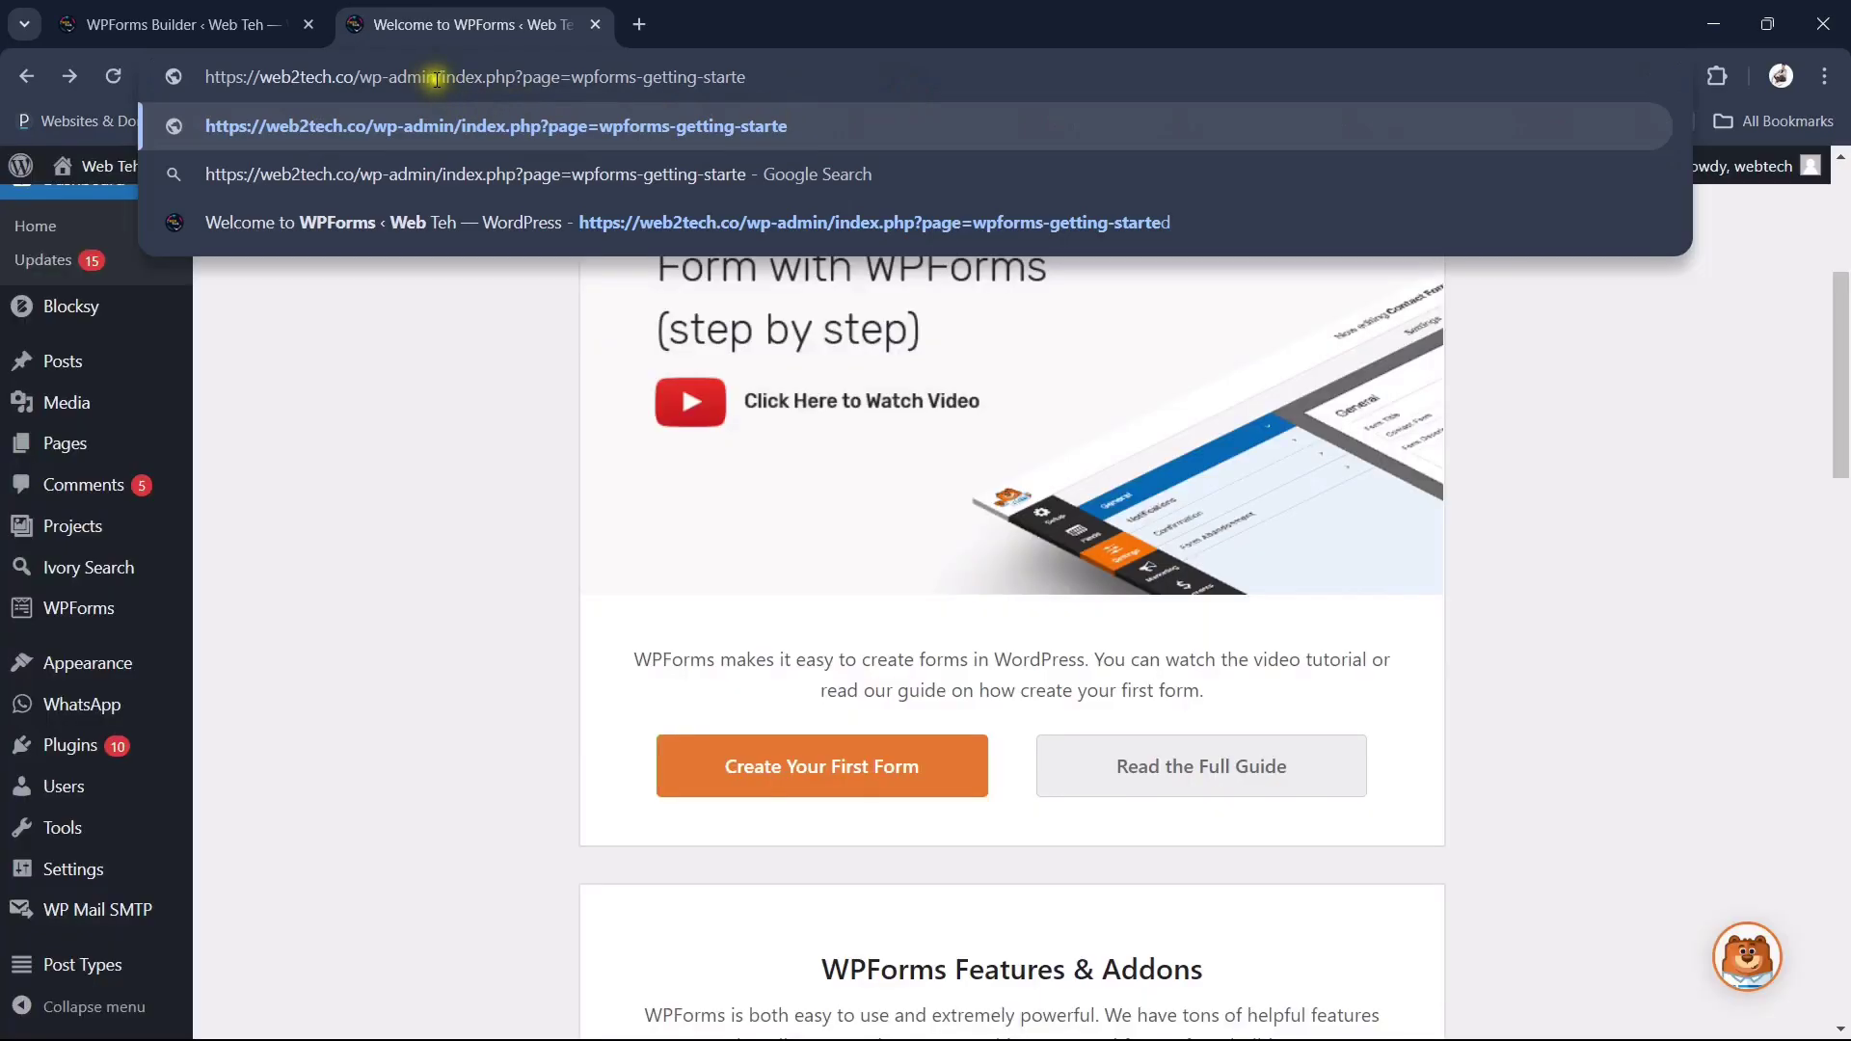
{"action": "left_click", "coordinate": [438, 80], "text": "shift"}
{"action": "key", "text": "BackSpace"}
{"action": "key", "text": "Return"}
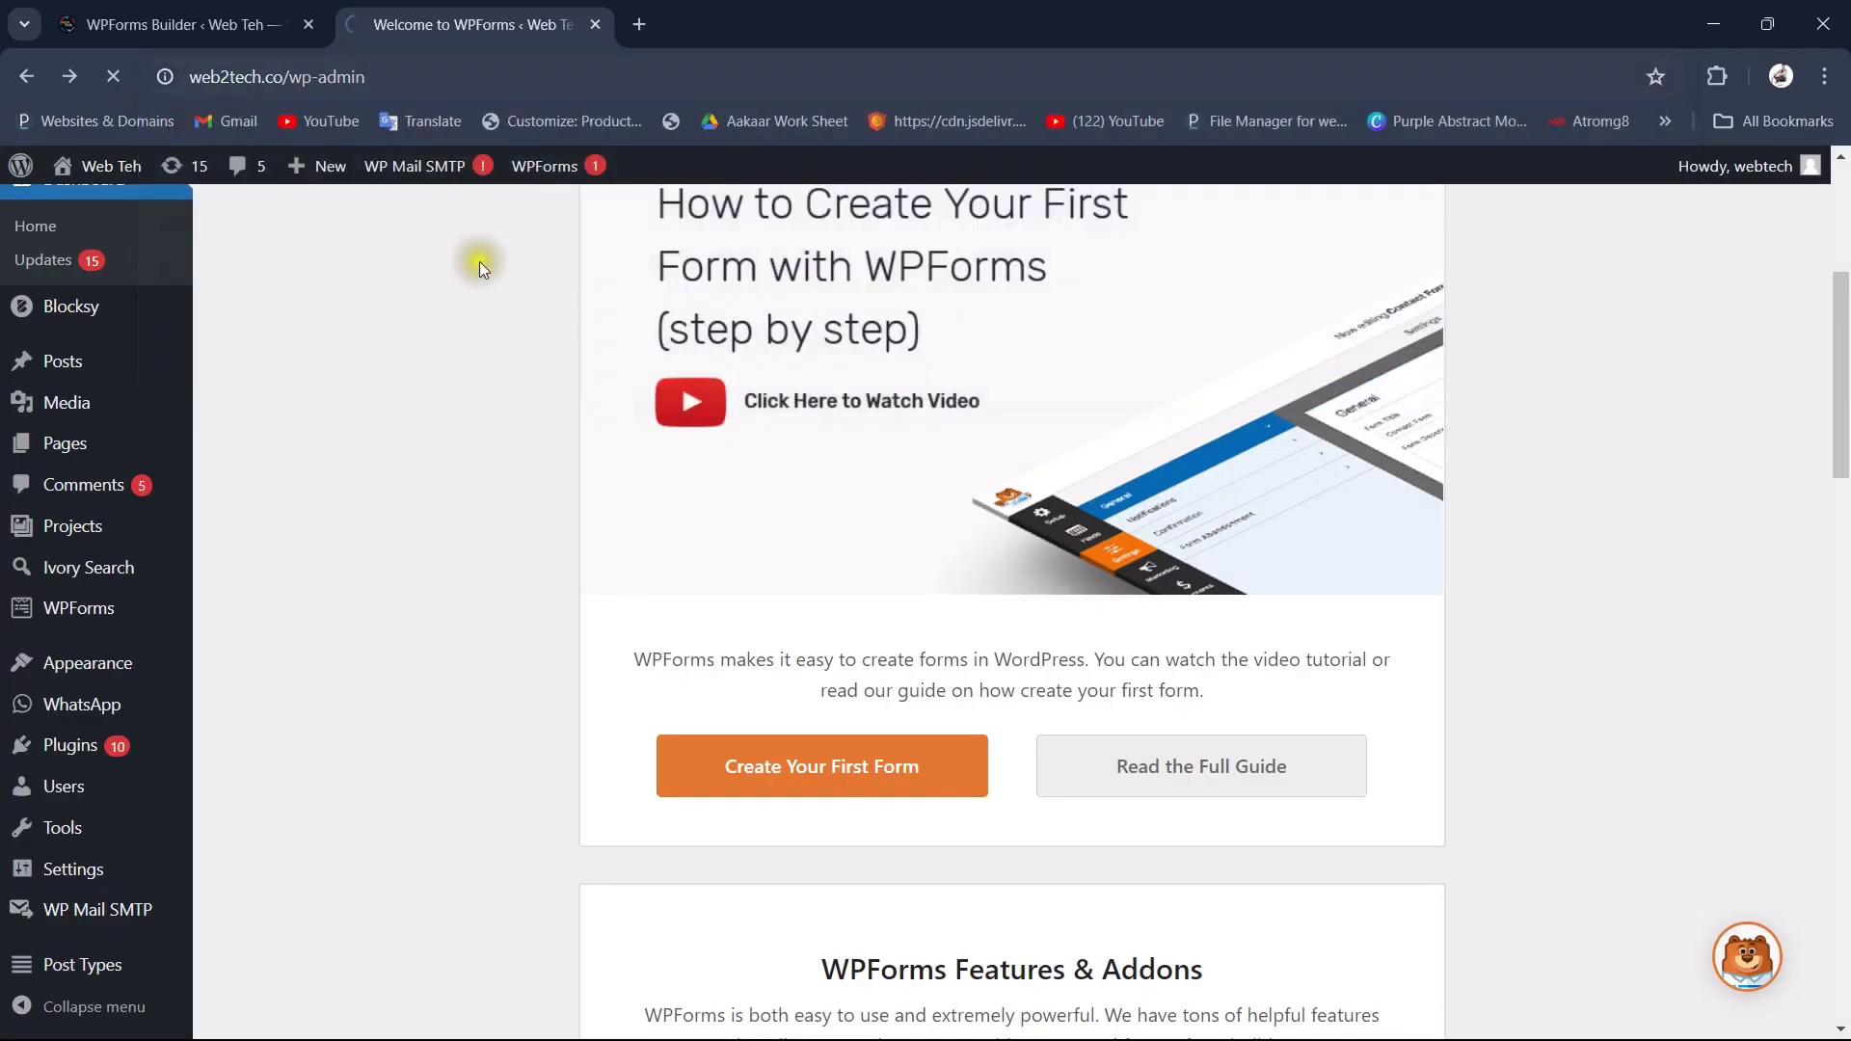
Step: From Pages, edit the Contact Us page and dismiss the payment forms announcement
{"action": "mouse_move", "coordinate": [116, 529]}
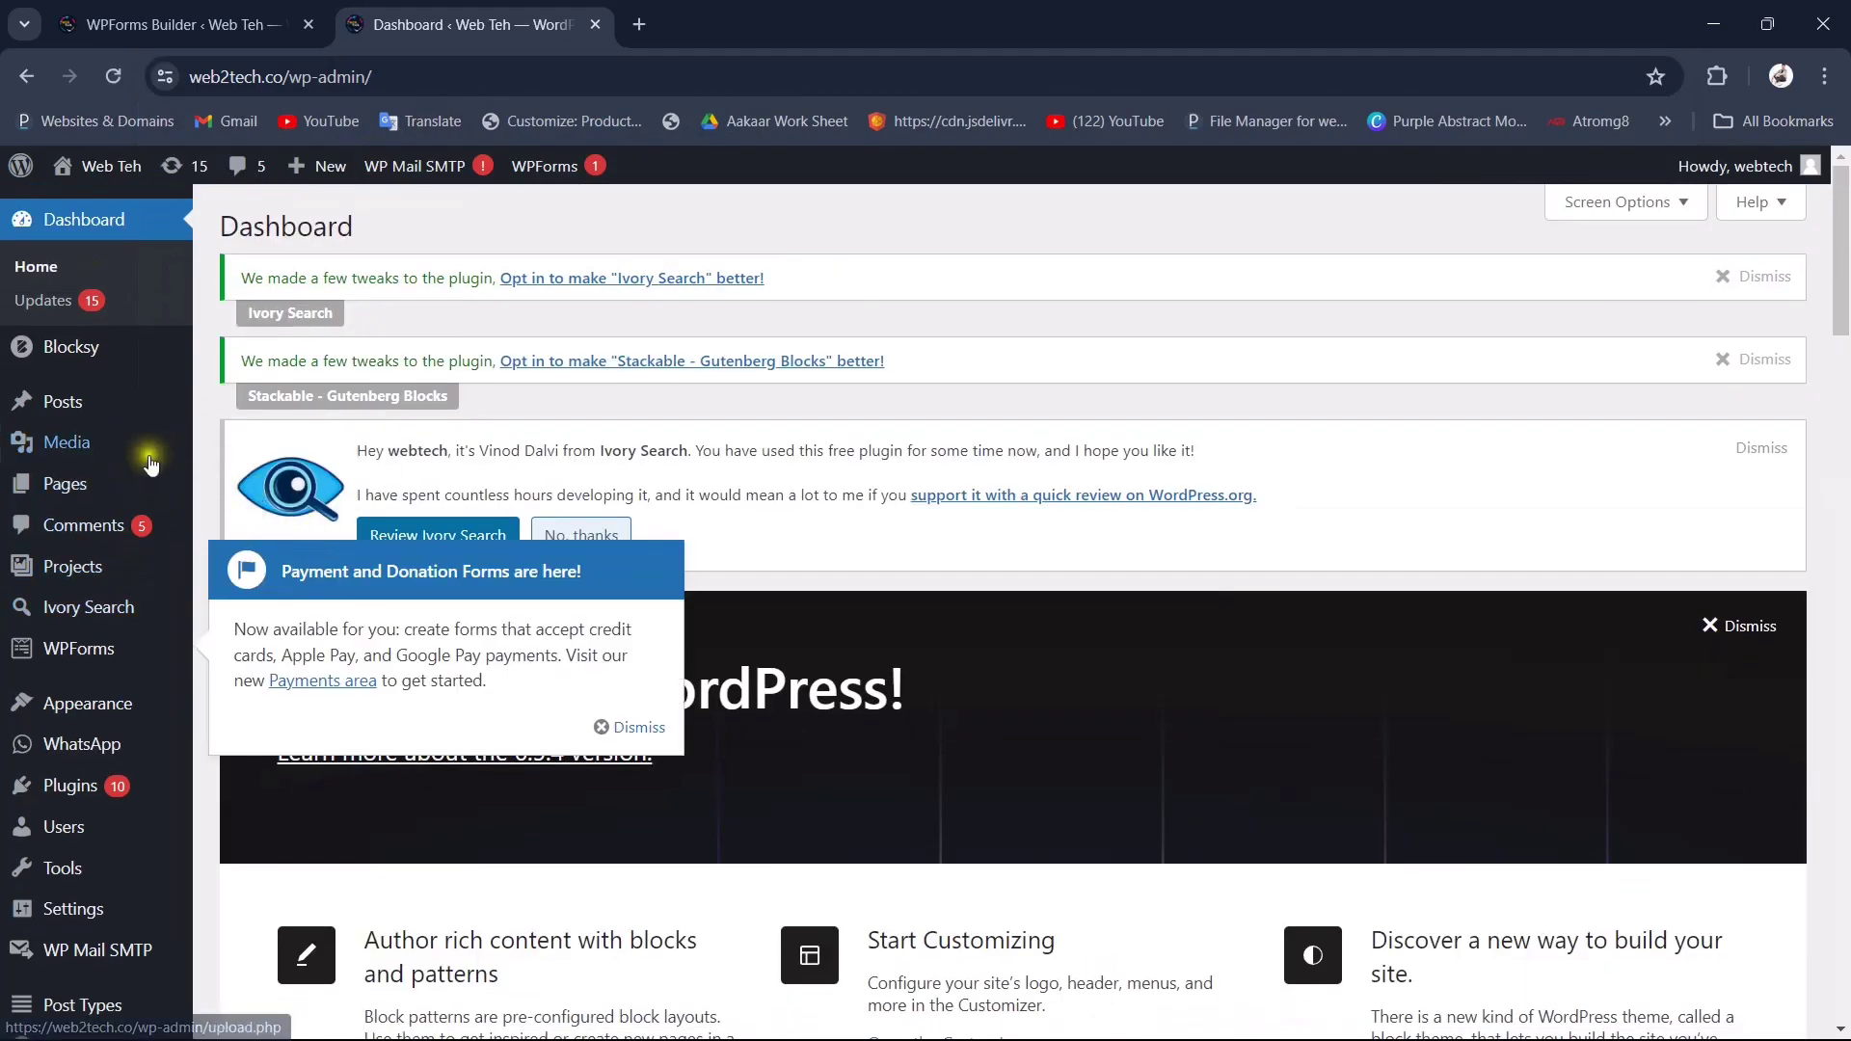
{"action": "mouse_move", "coordinate": [70, 499]}
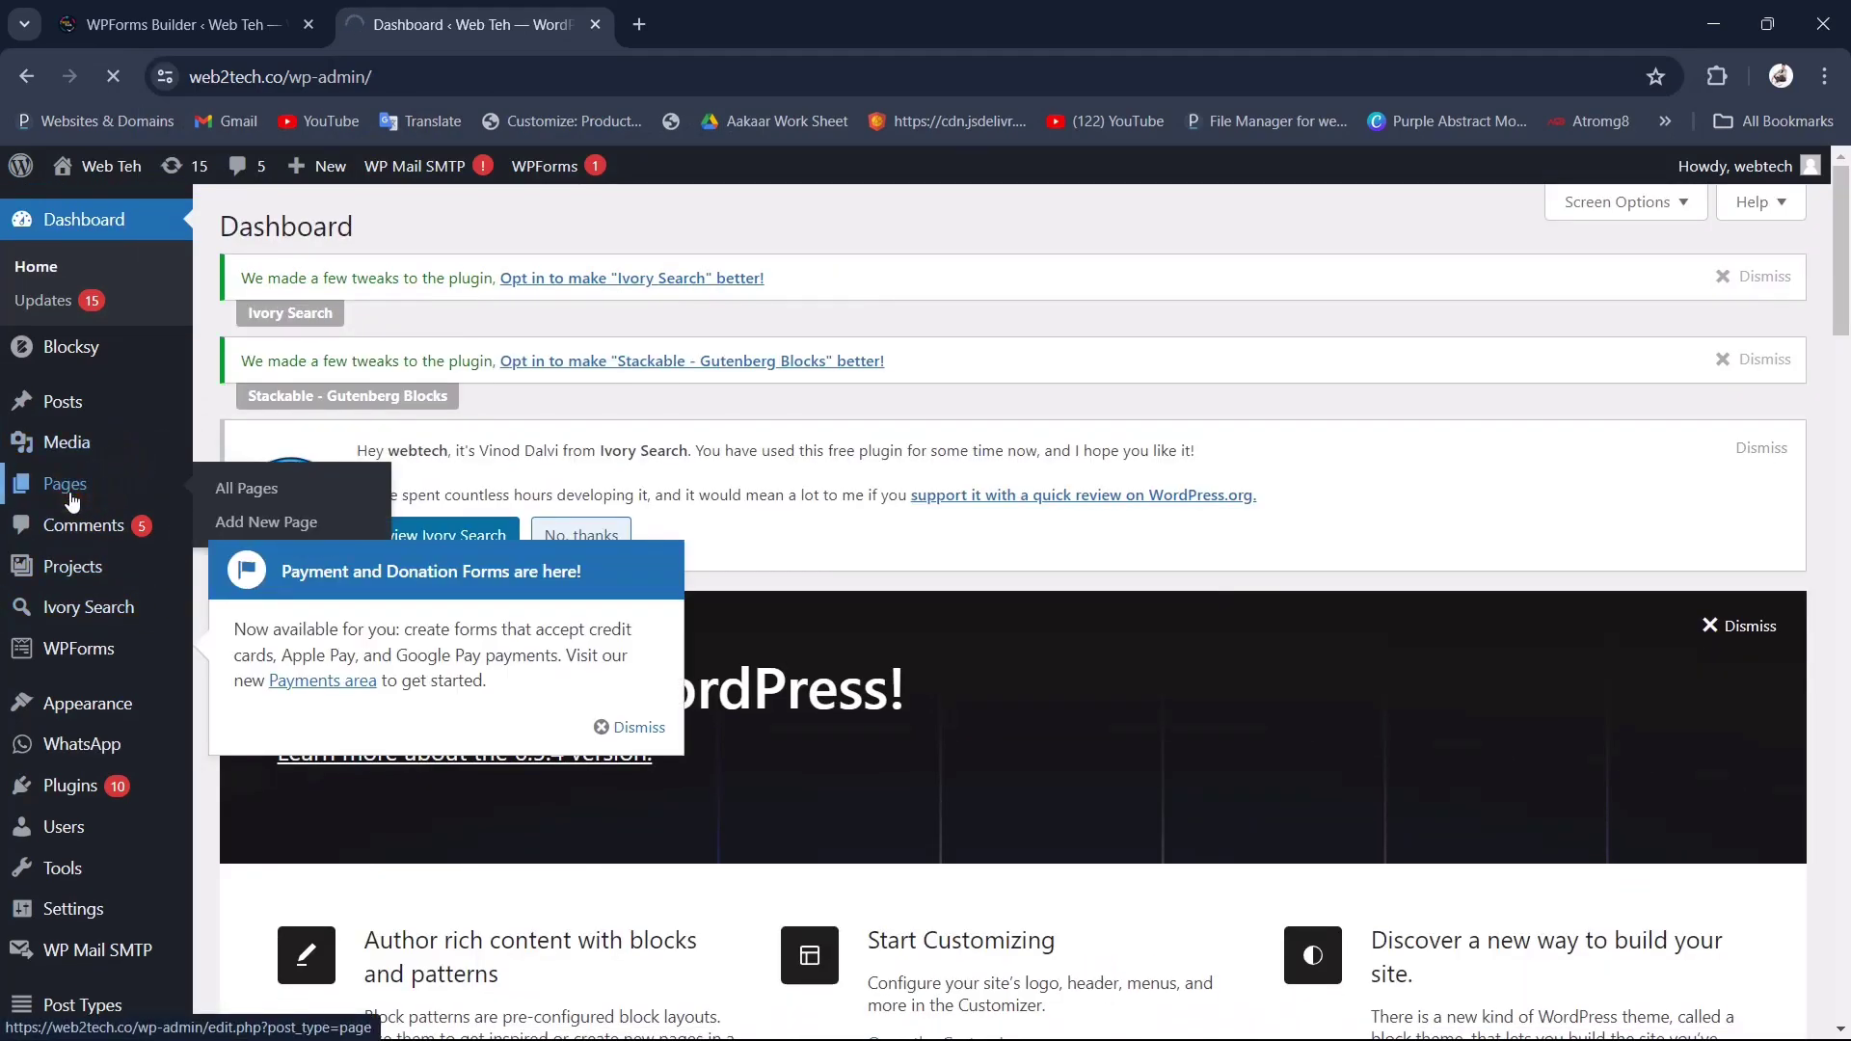
{"action": "left_click", "coordinate": [70, 498]}
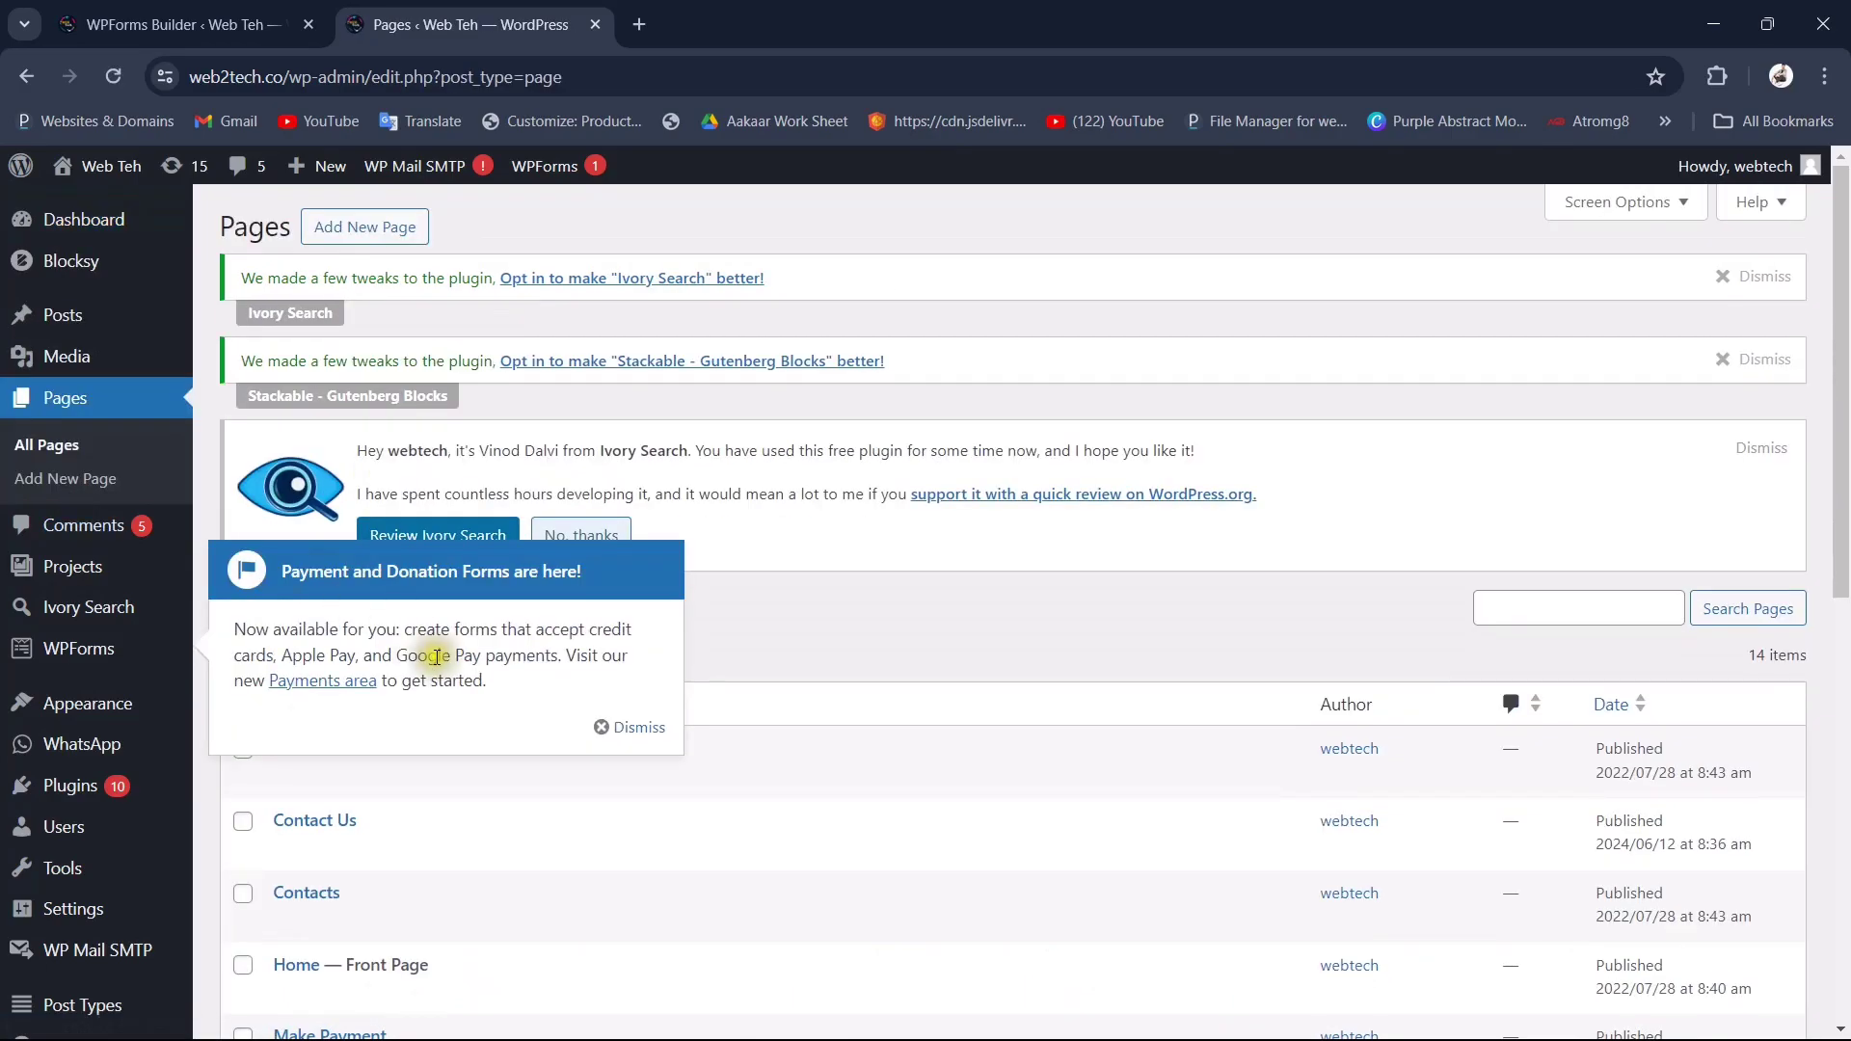
{"action": "scroll", "coordinate": [437, 656], "scroll_direction": "down", "scroll_amount": 2}
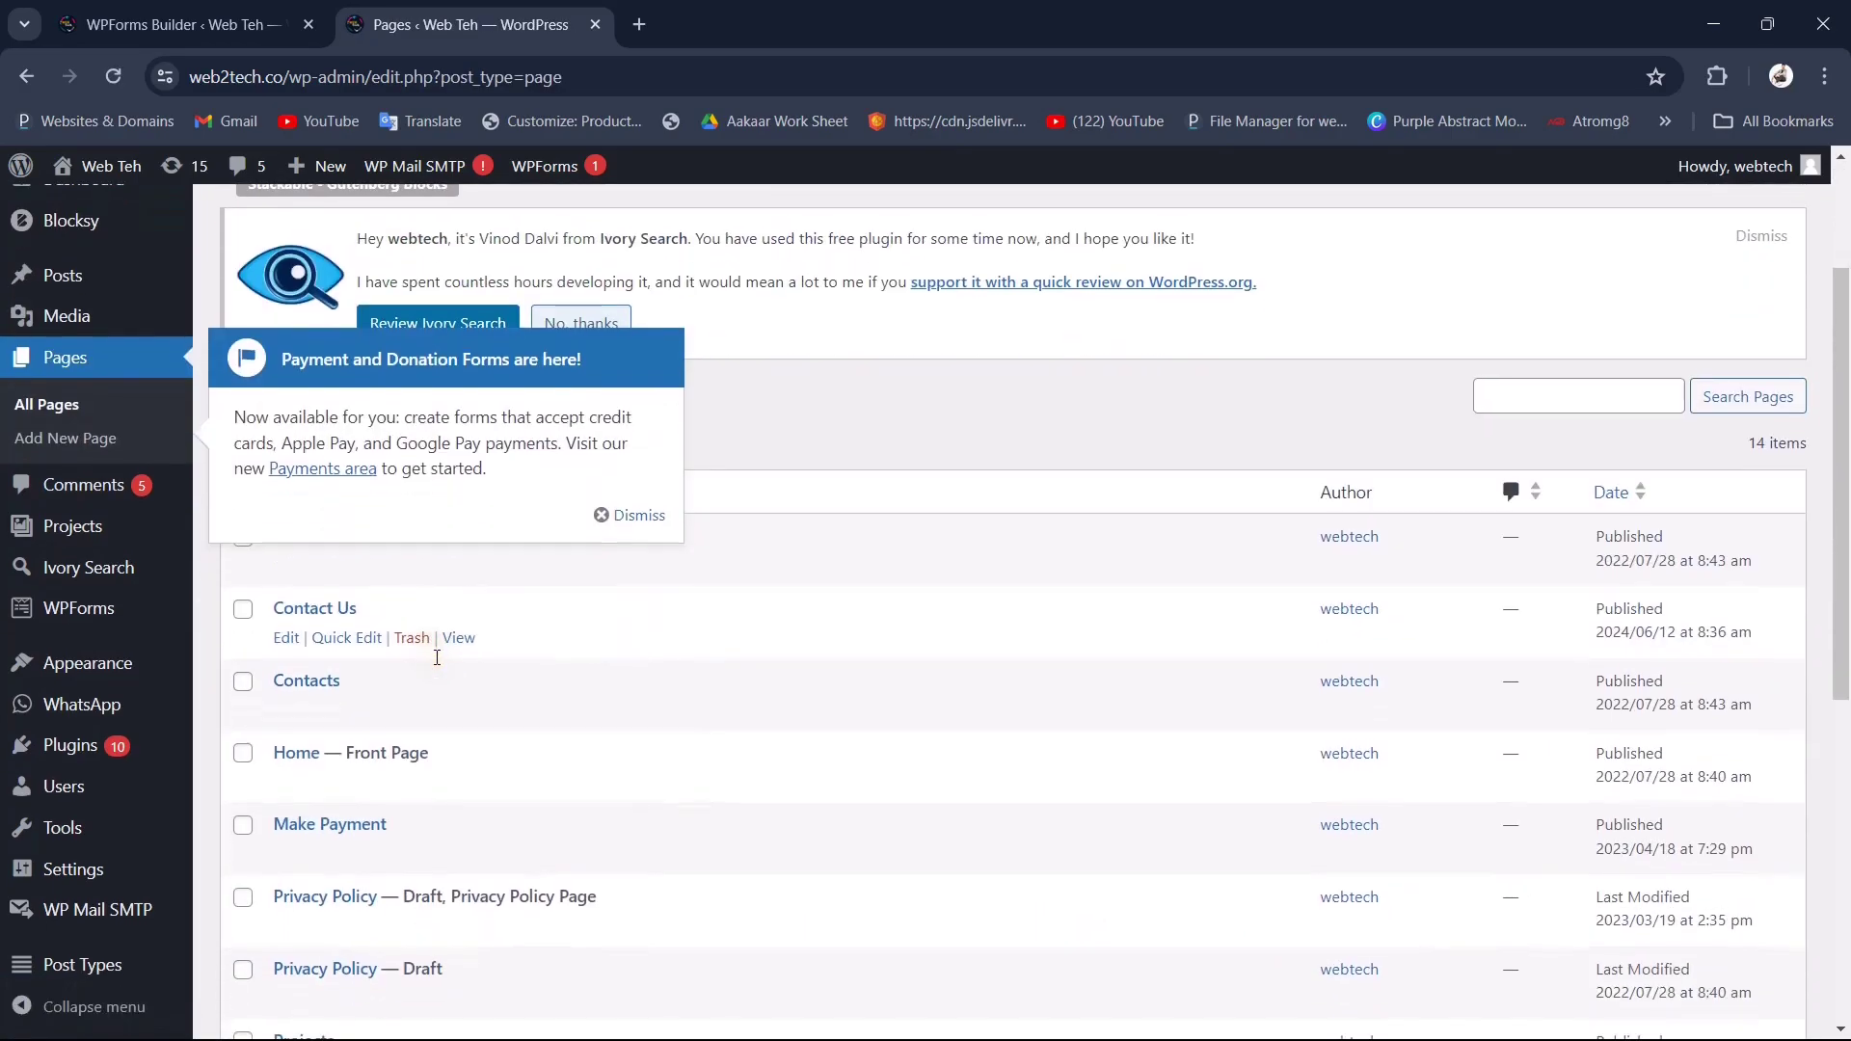
{"action": "left_click", "coordinate": [306, 615]}
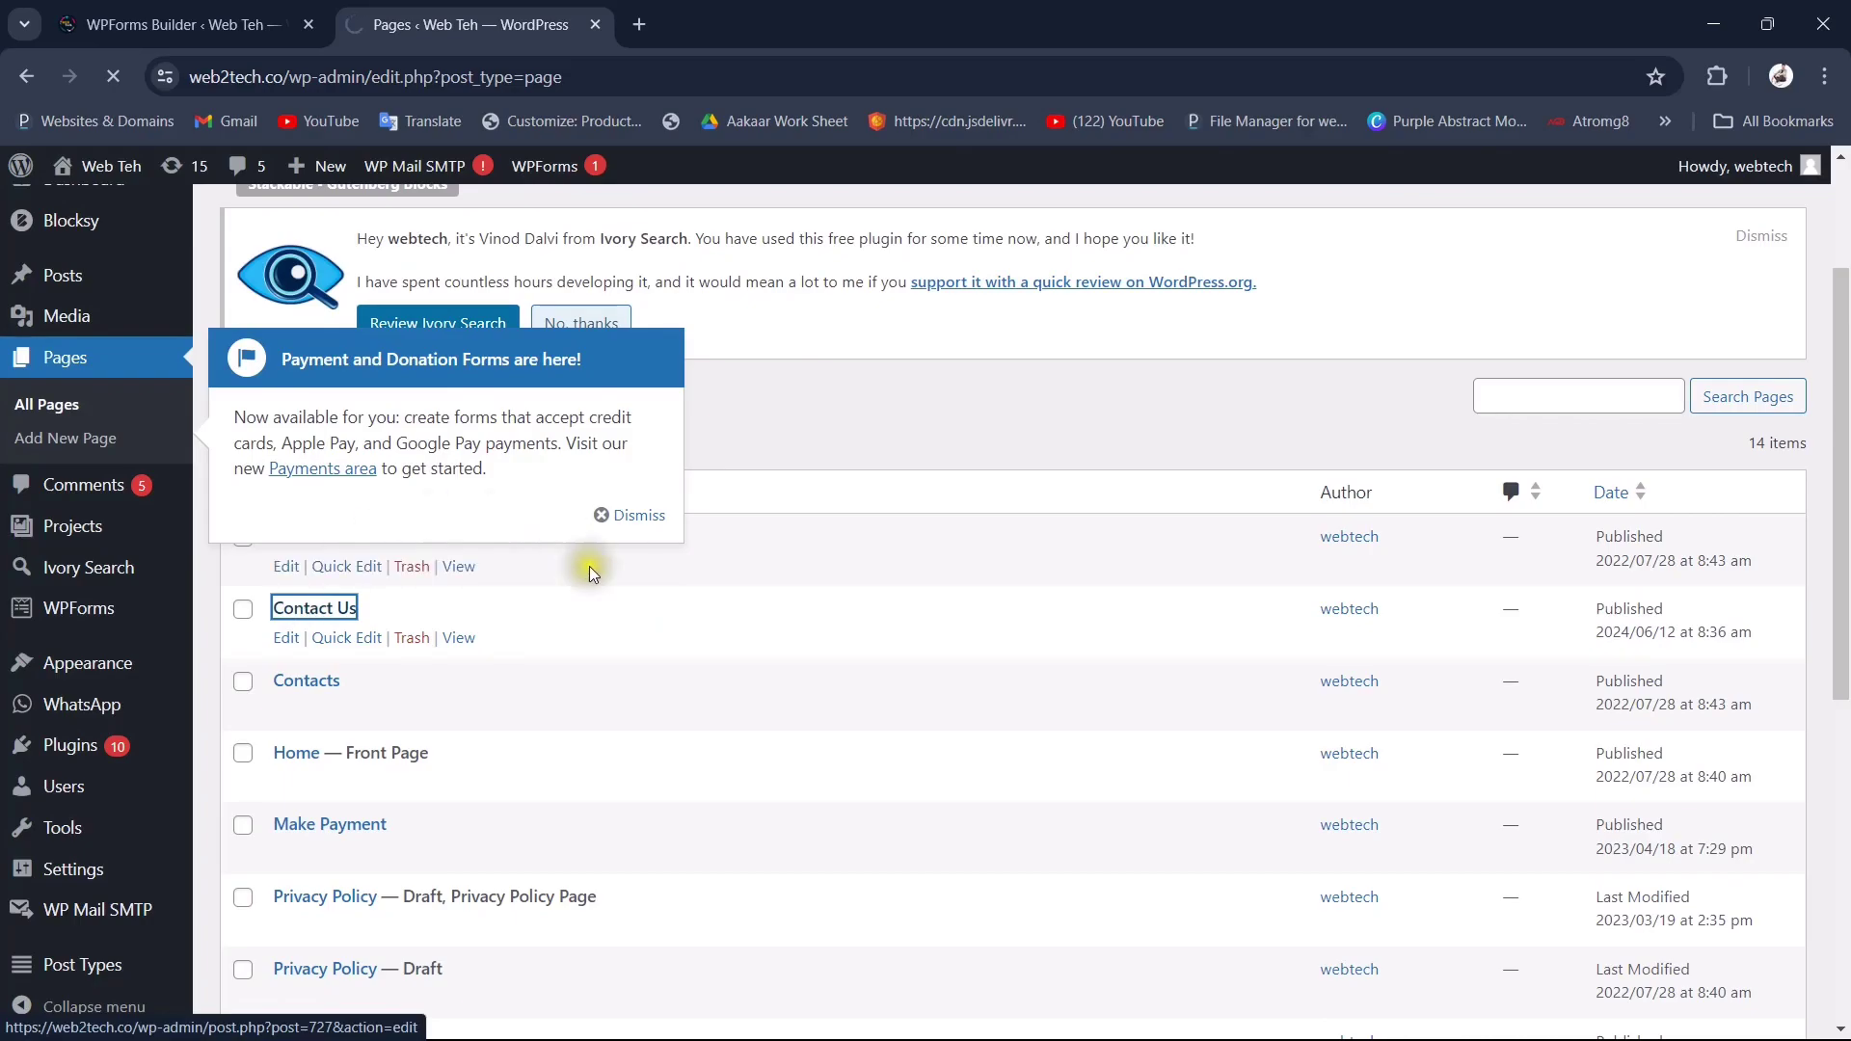
{"action": "left_click", "coordinate": [618, 519]}
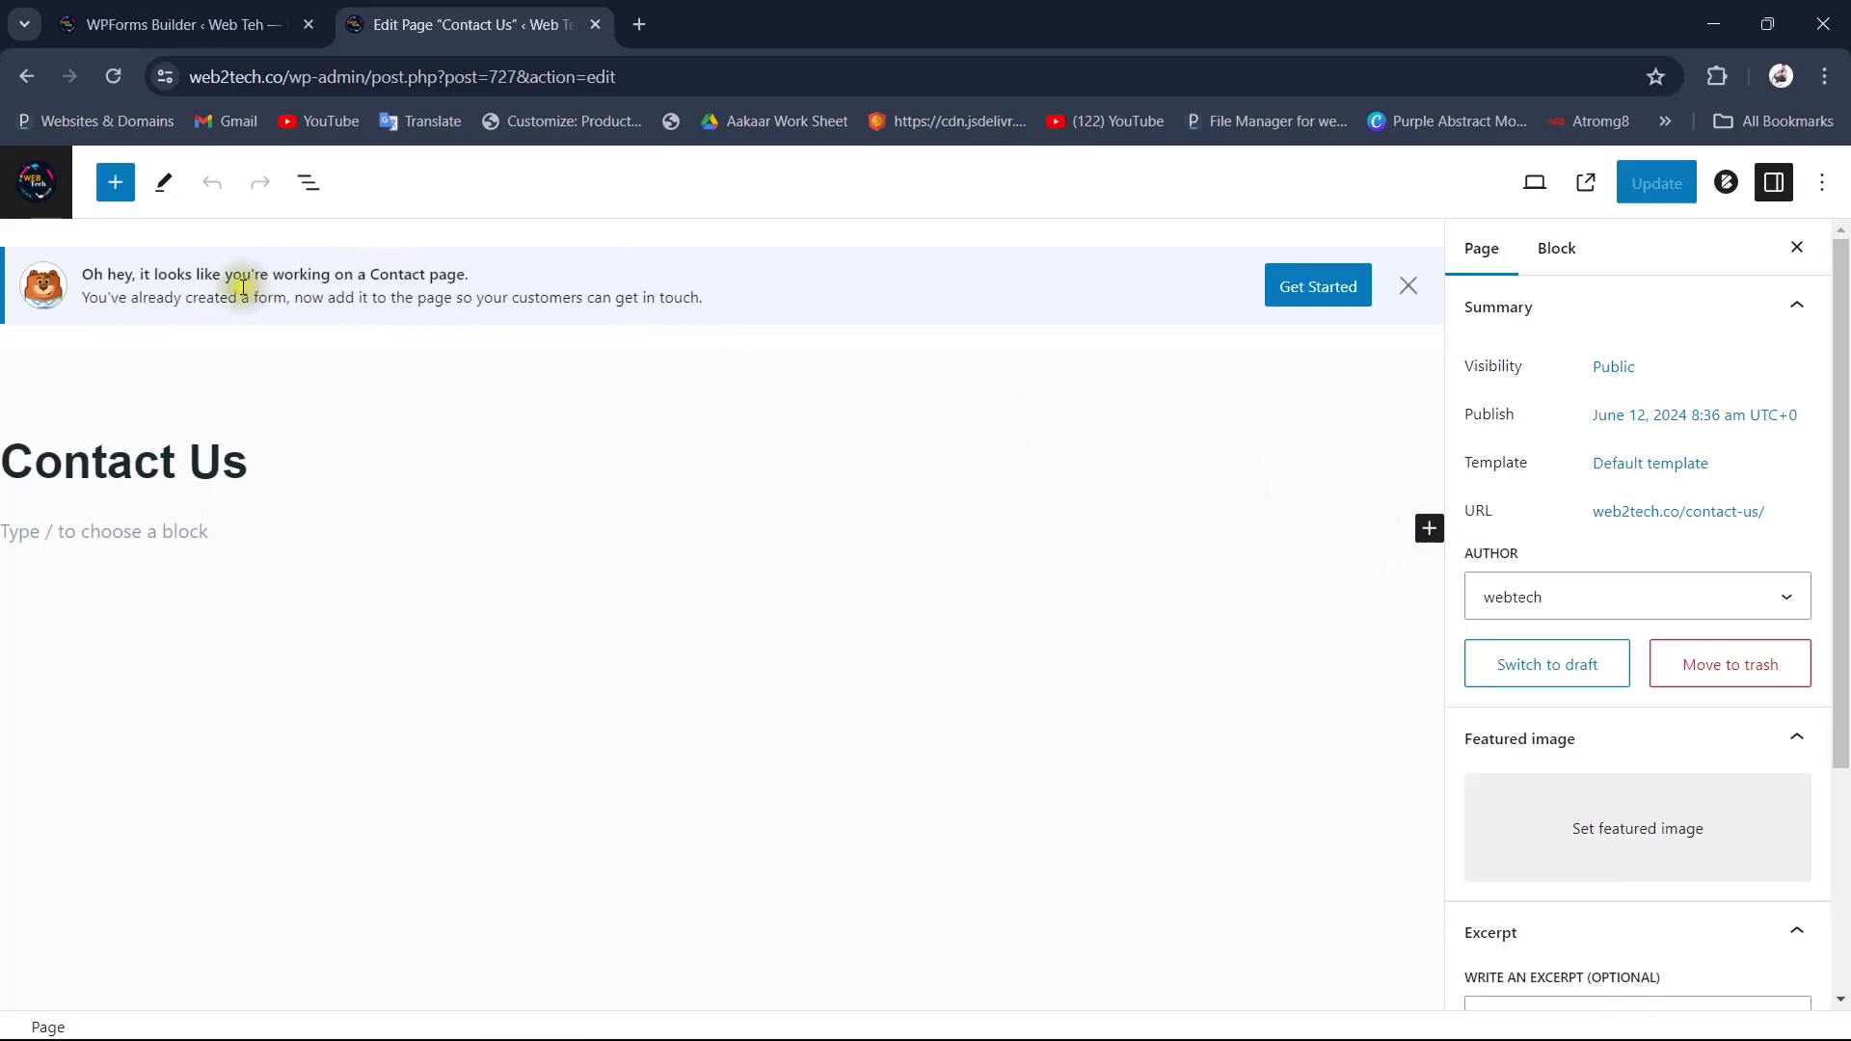
Step: Search 'wp' in the block library and insert the WPForms block into the Contact Us page
{"action": "left_click_drag", "start_coordinate": [77, 280], "coordinate": [516, 278]}
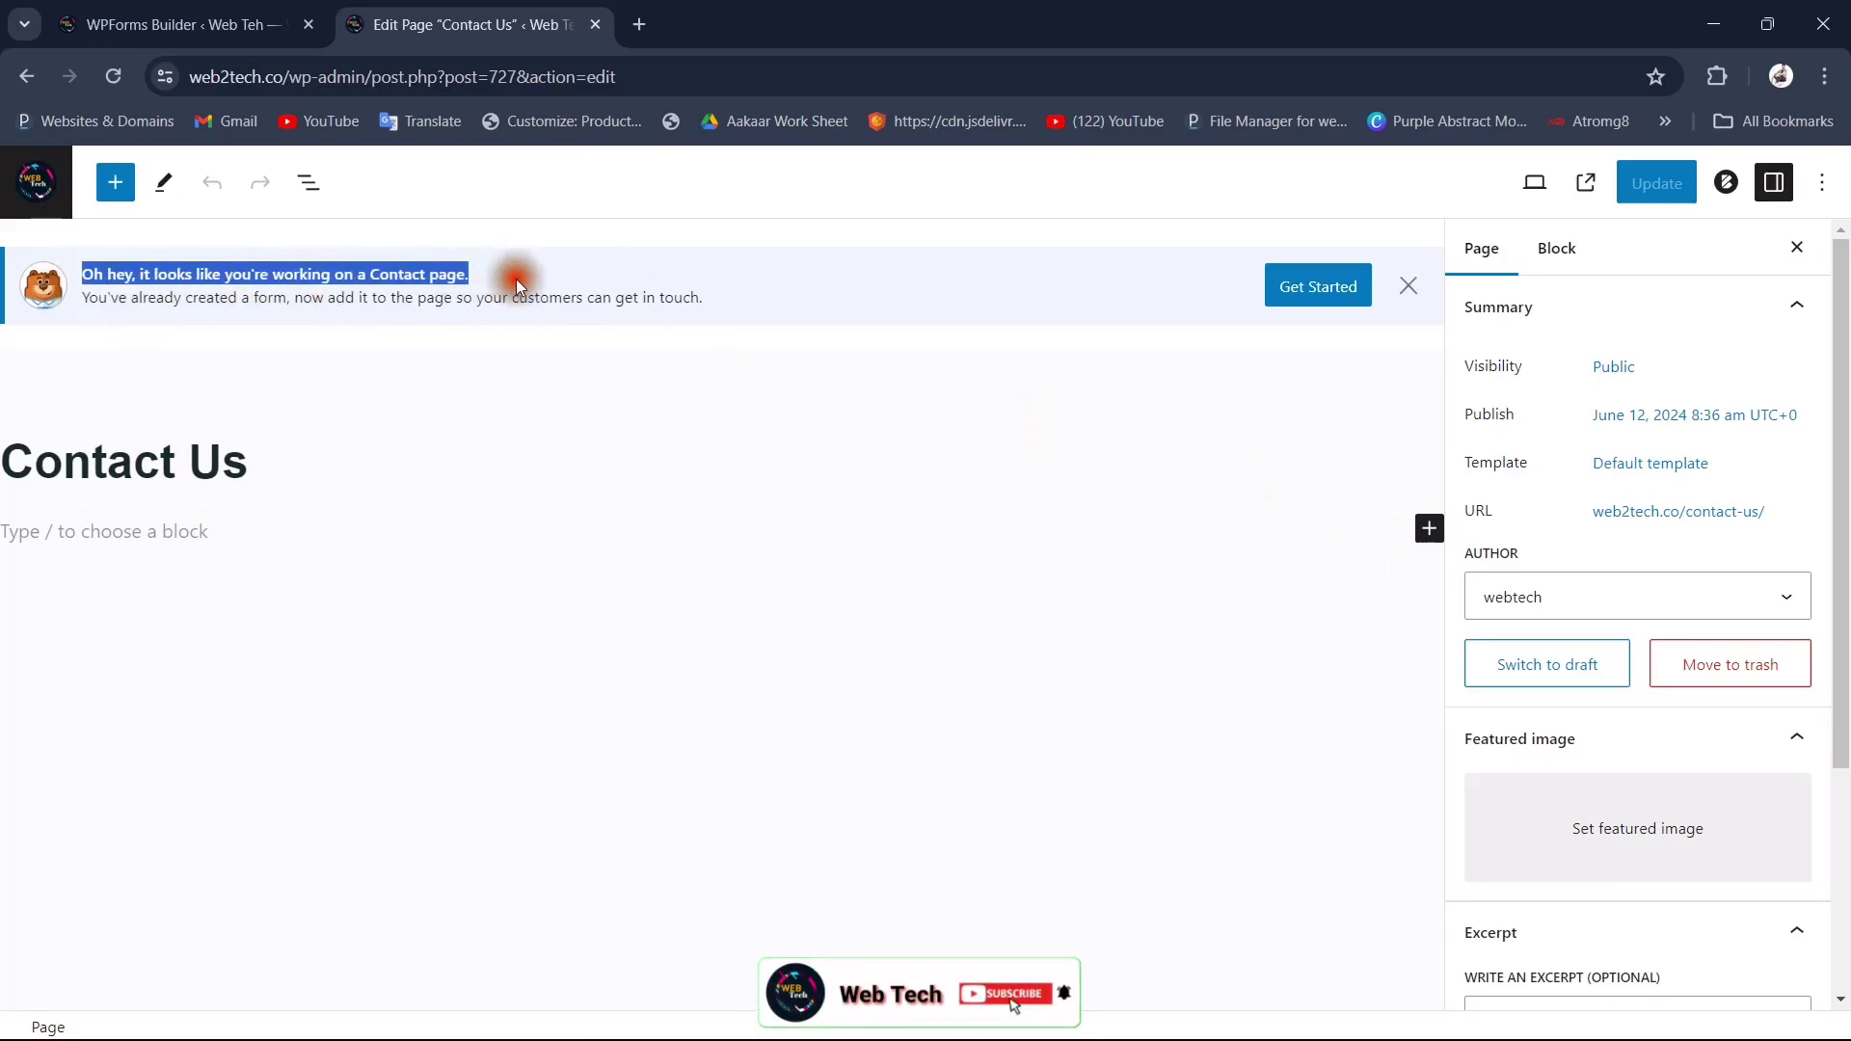
{"action": "left_click", "coordinate": [1428, 528]}
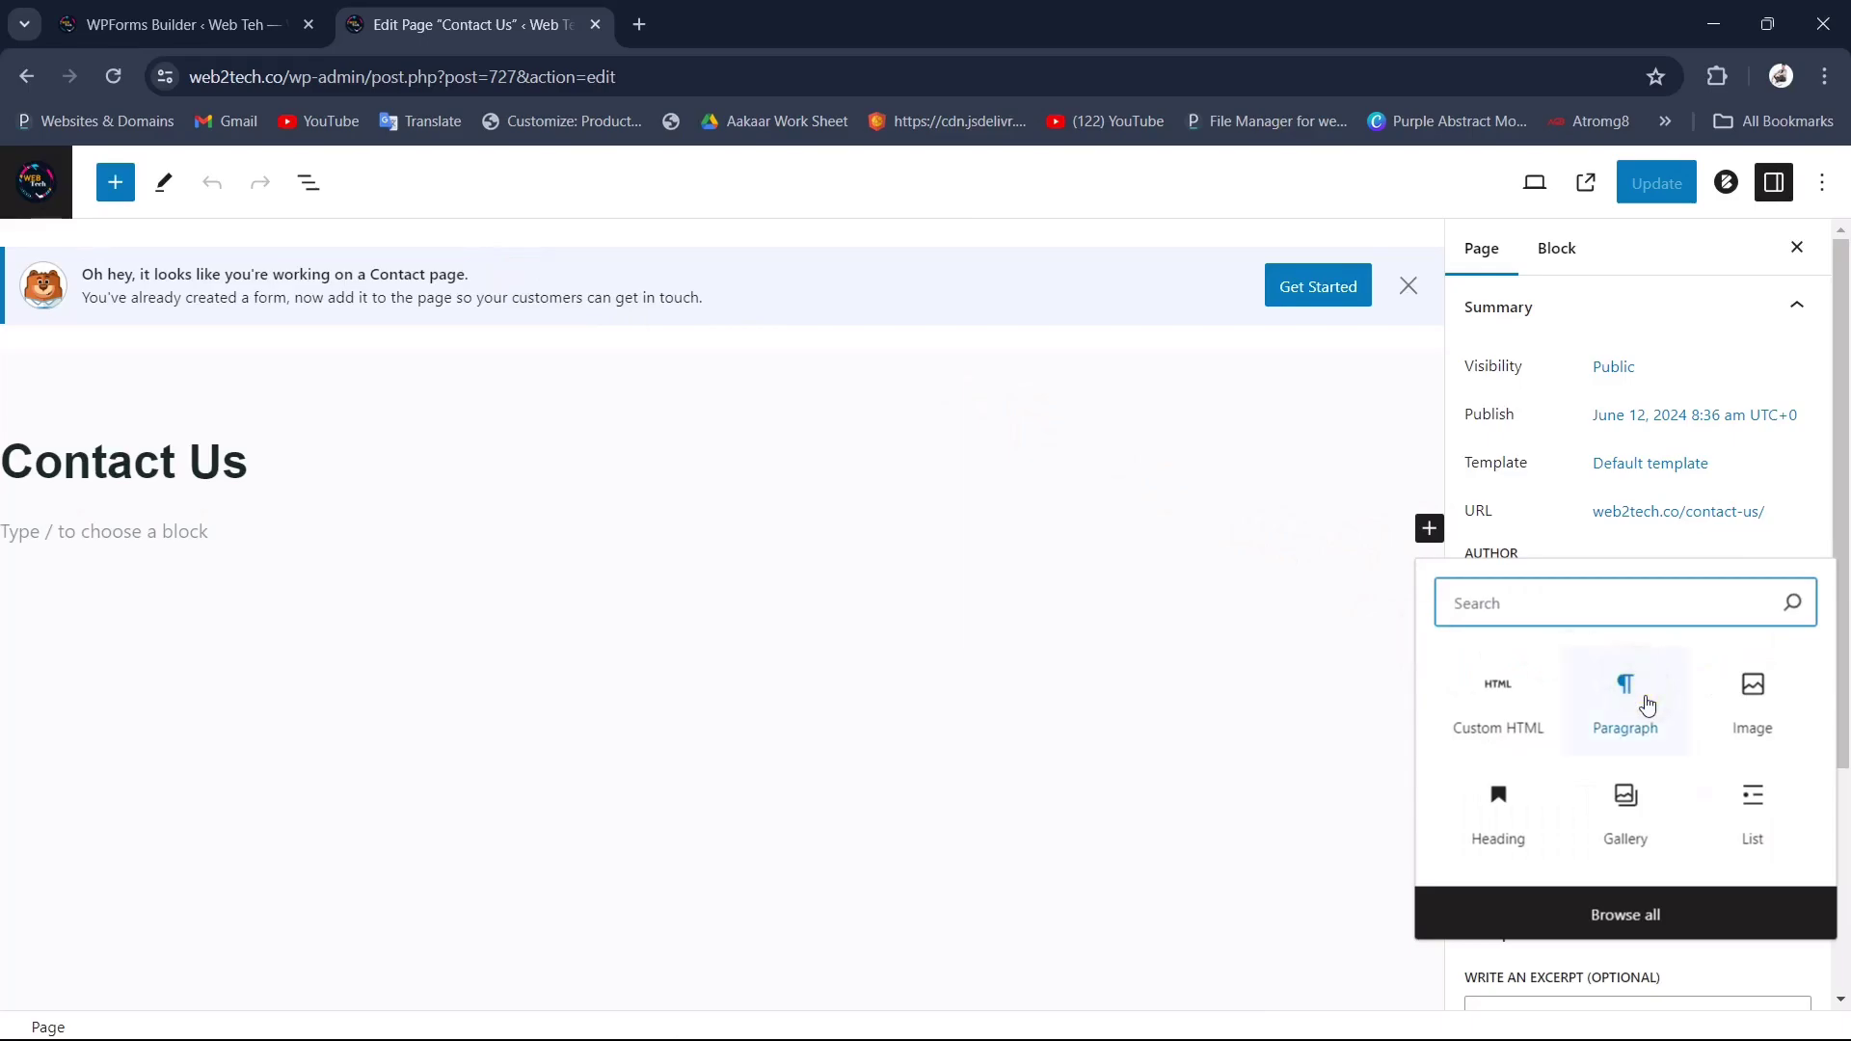
{"action": "left_click", "coordinate": [1636, 915]}
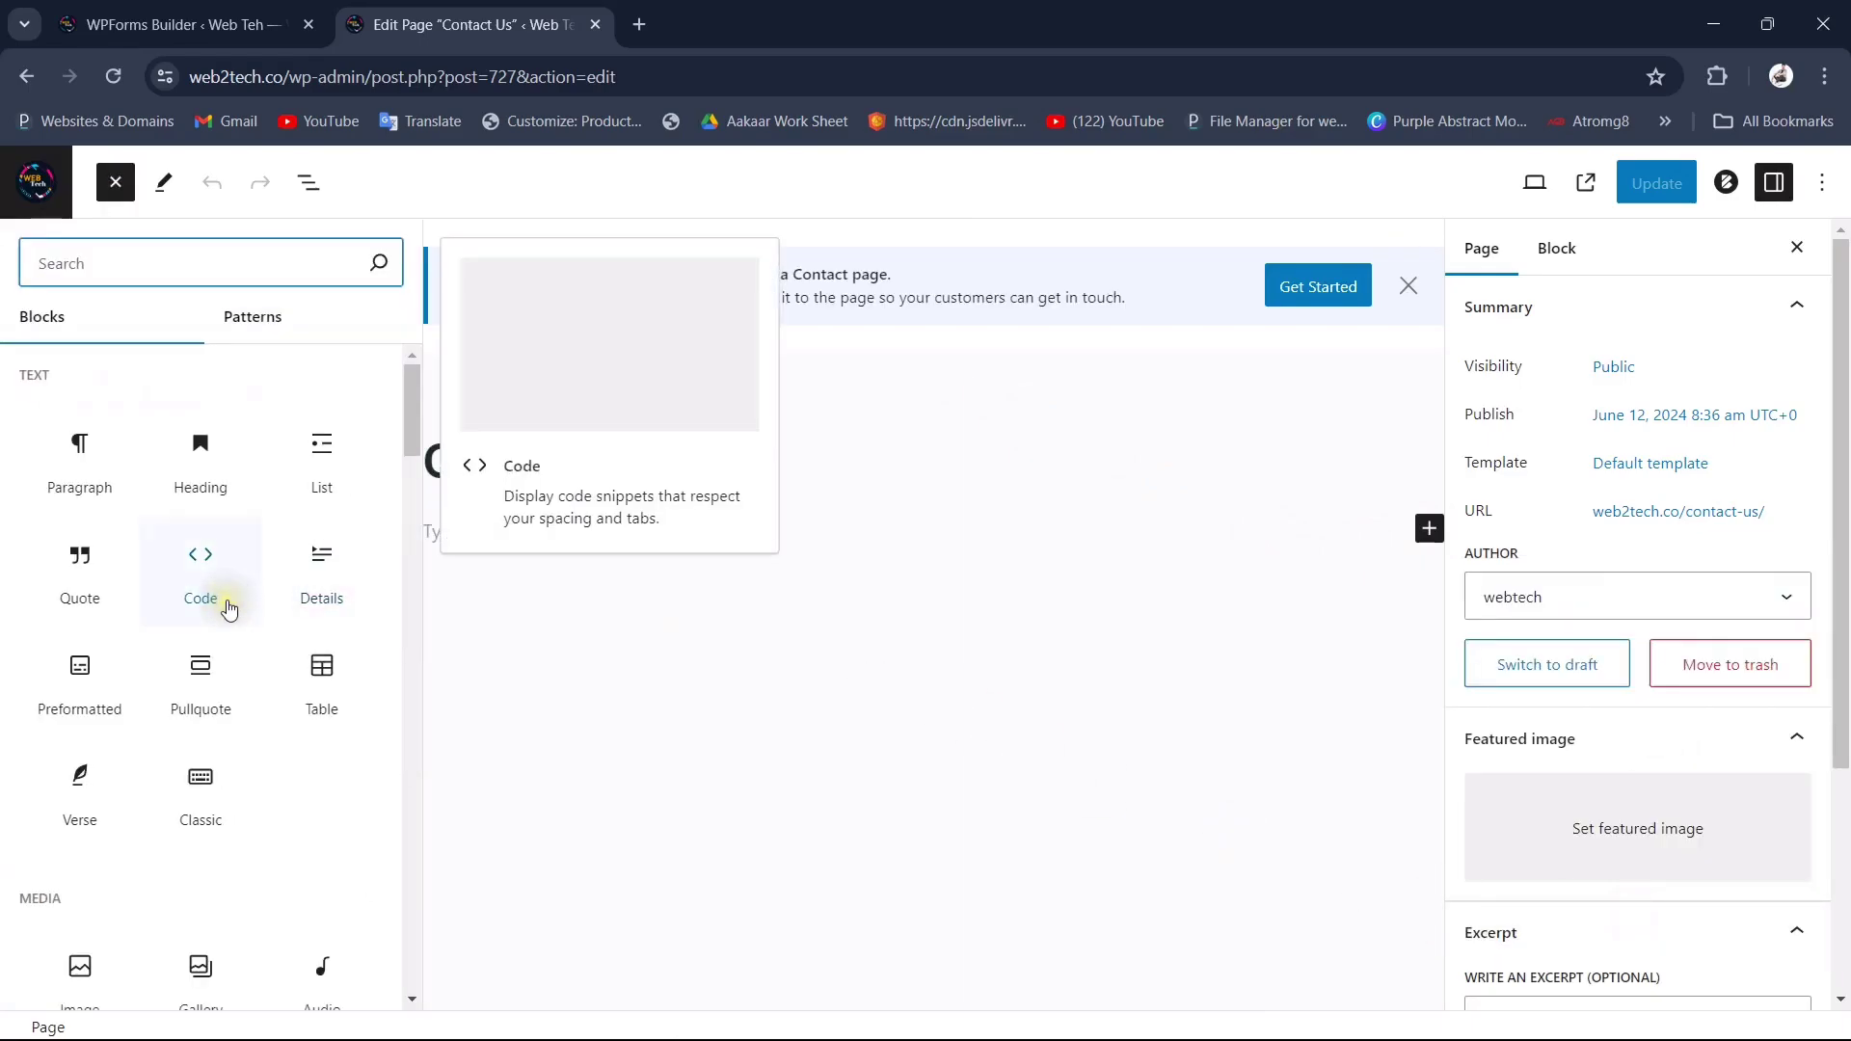
{"action": "scroll", "coordinate": [228, 609], "scroll_direction": "down", "scroll_amount": 3}
{"action": "scroll", "coordinate": [228, 609], "scroll_direction": "down", "scroll_amount": 10}
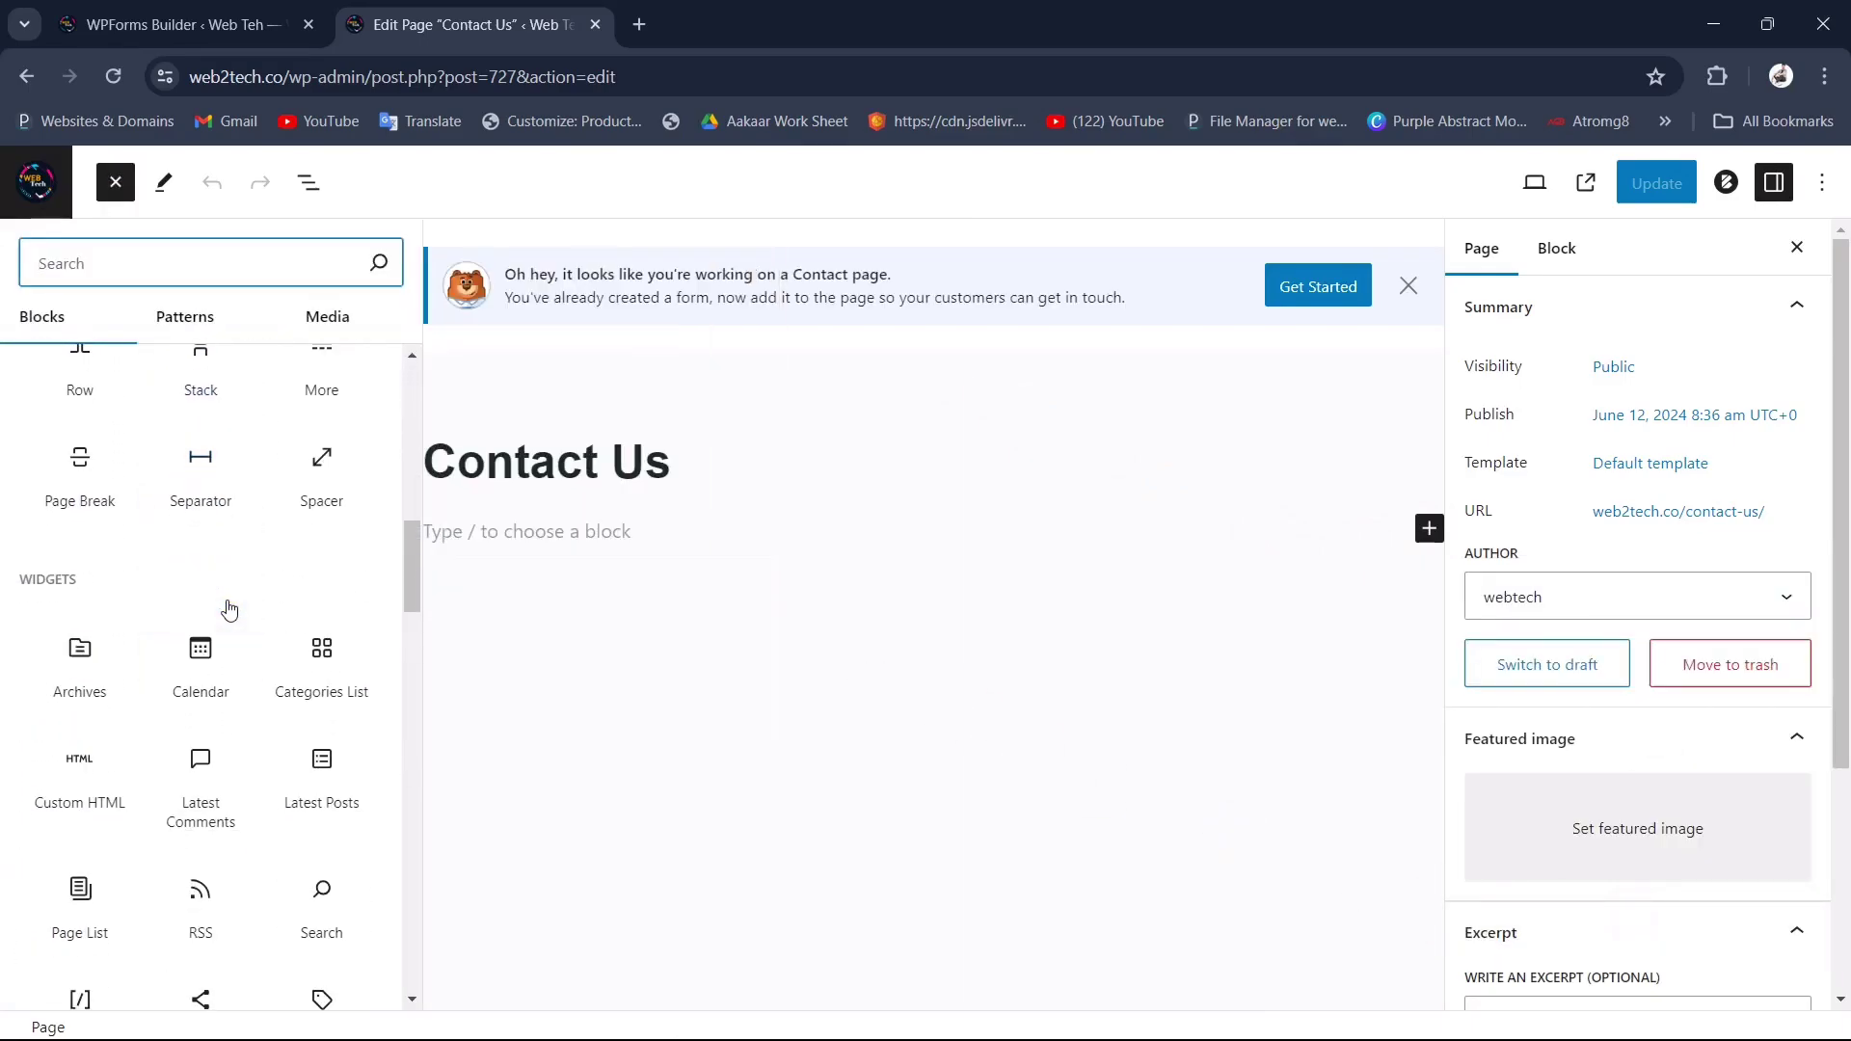
{"action": "scroll", "coordinate": [228, 609], "scroll_direction": "down", "scroll_amount": 10}
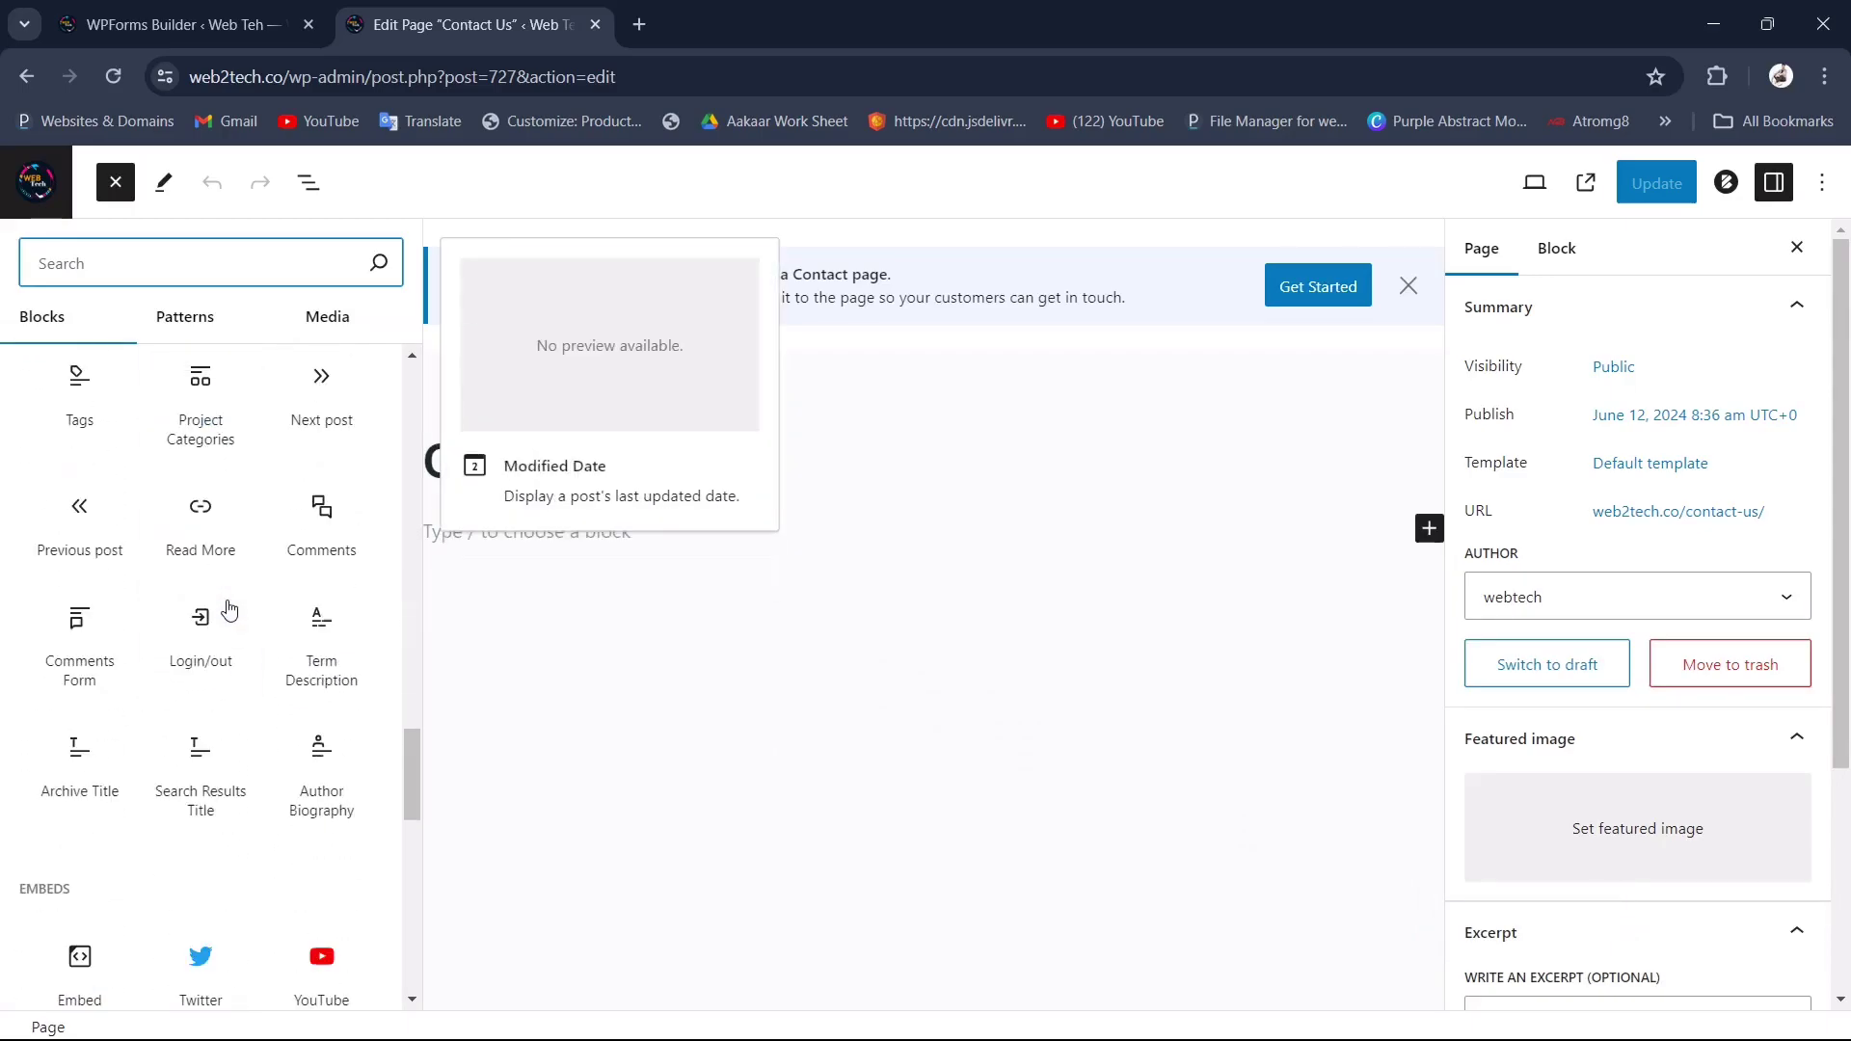
{"action": "scroll", "coordinate": [229, 609], "scroll_direction": "up", "scroll_amount": 2}
{"action": "scroll", "coordinate": [186, 752], "scroll_direction": "down", "scroll_amount": 3}
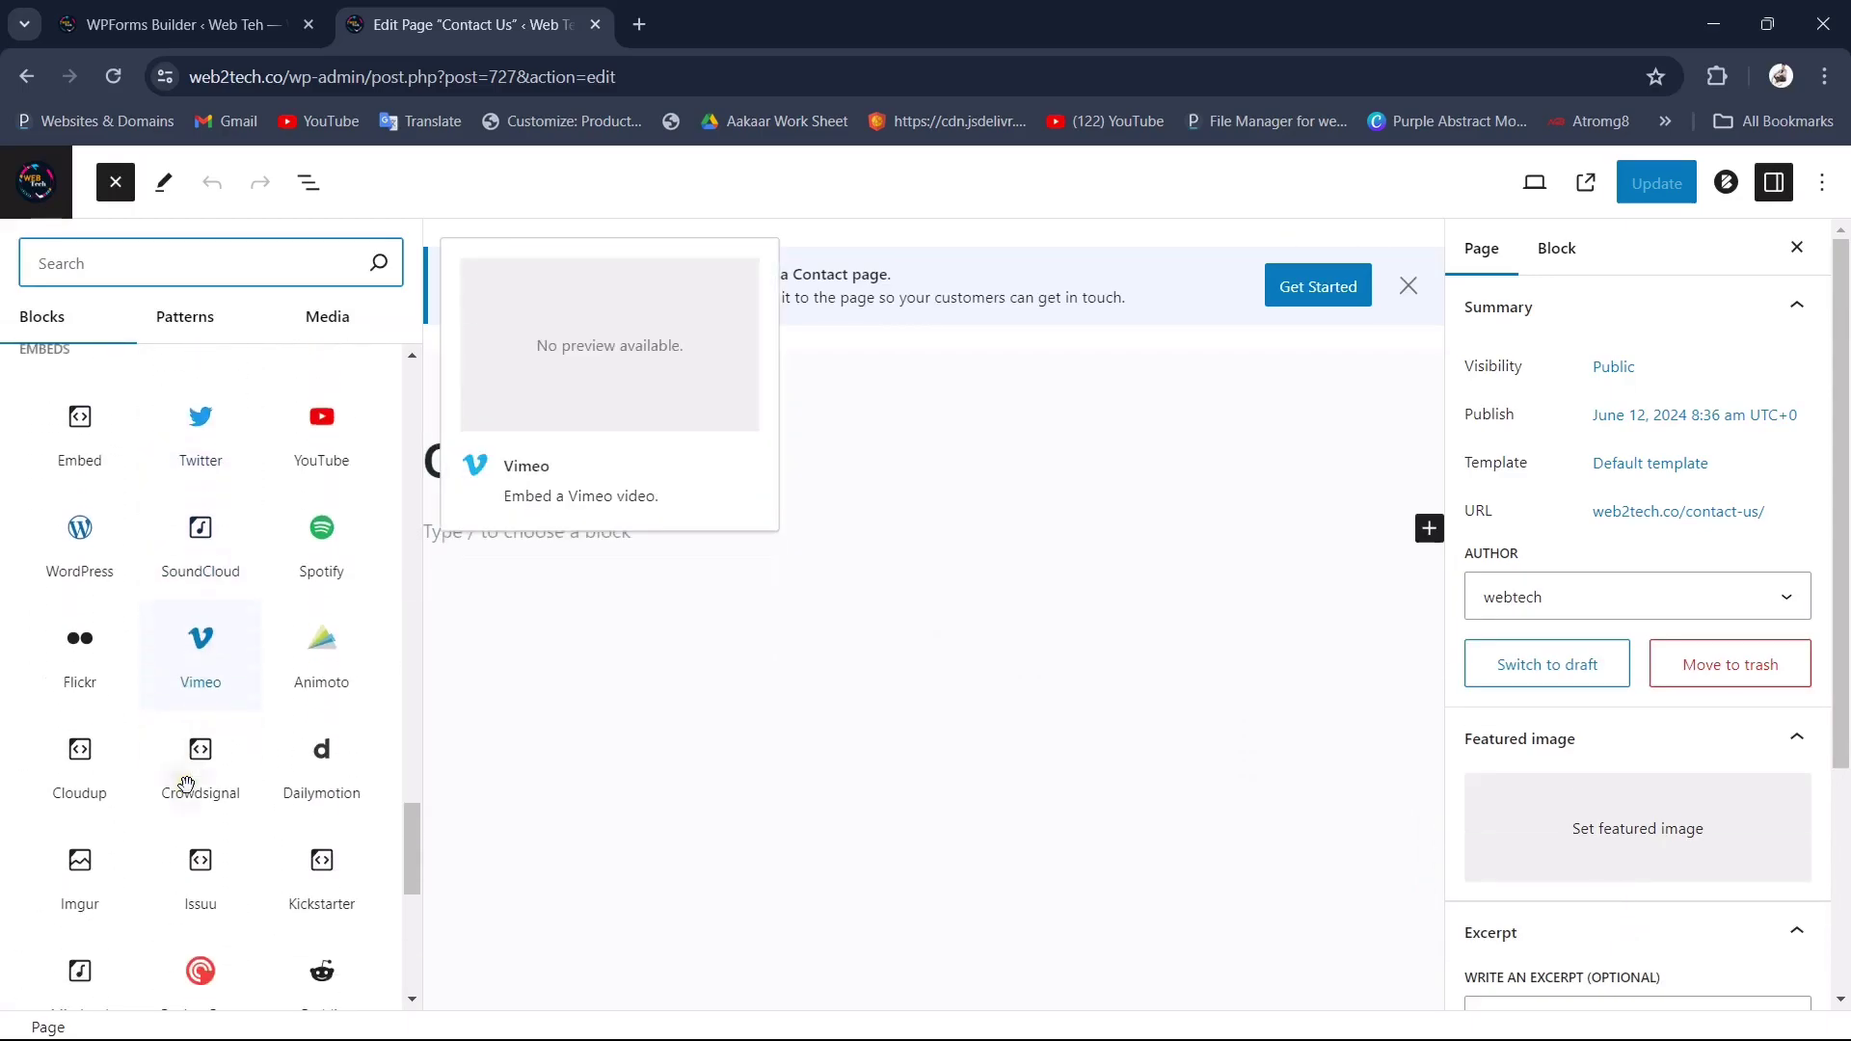
{"action": "scroll", "coordinate": [186, 782], "scroll_direction": "down", "scroll_amount": 6}
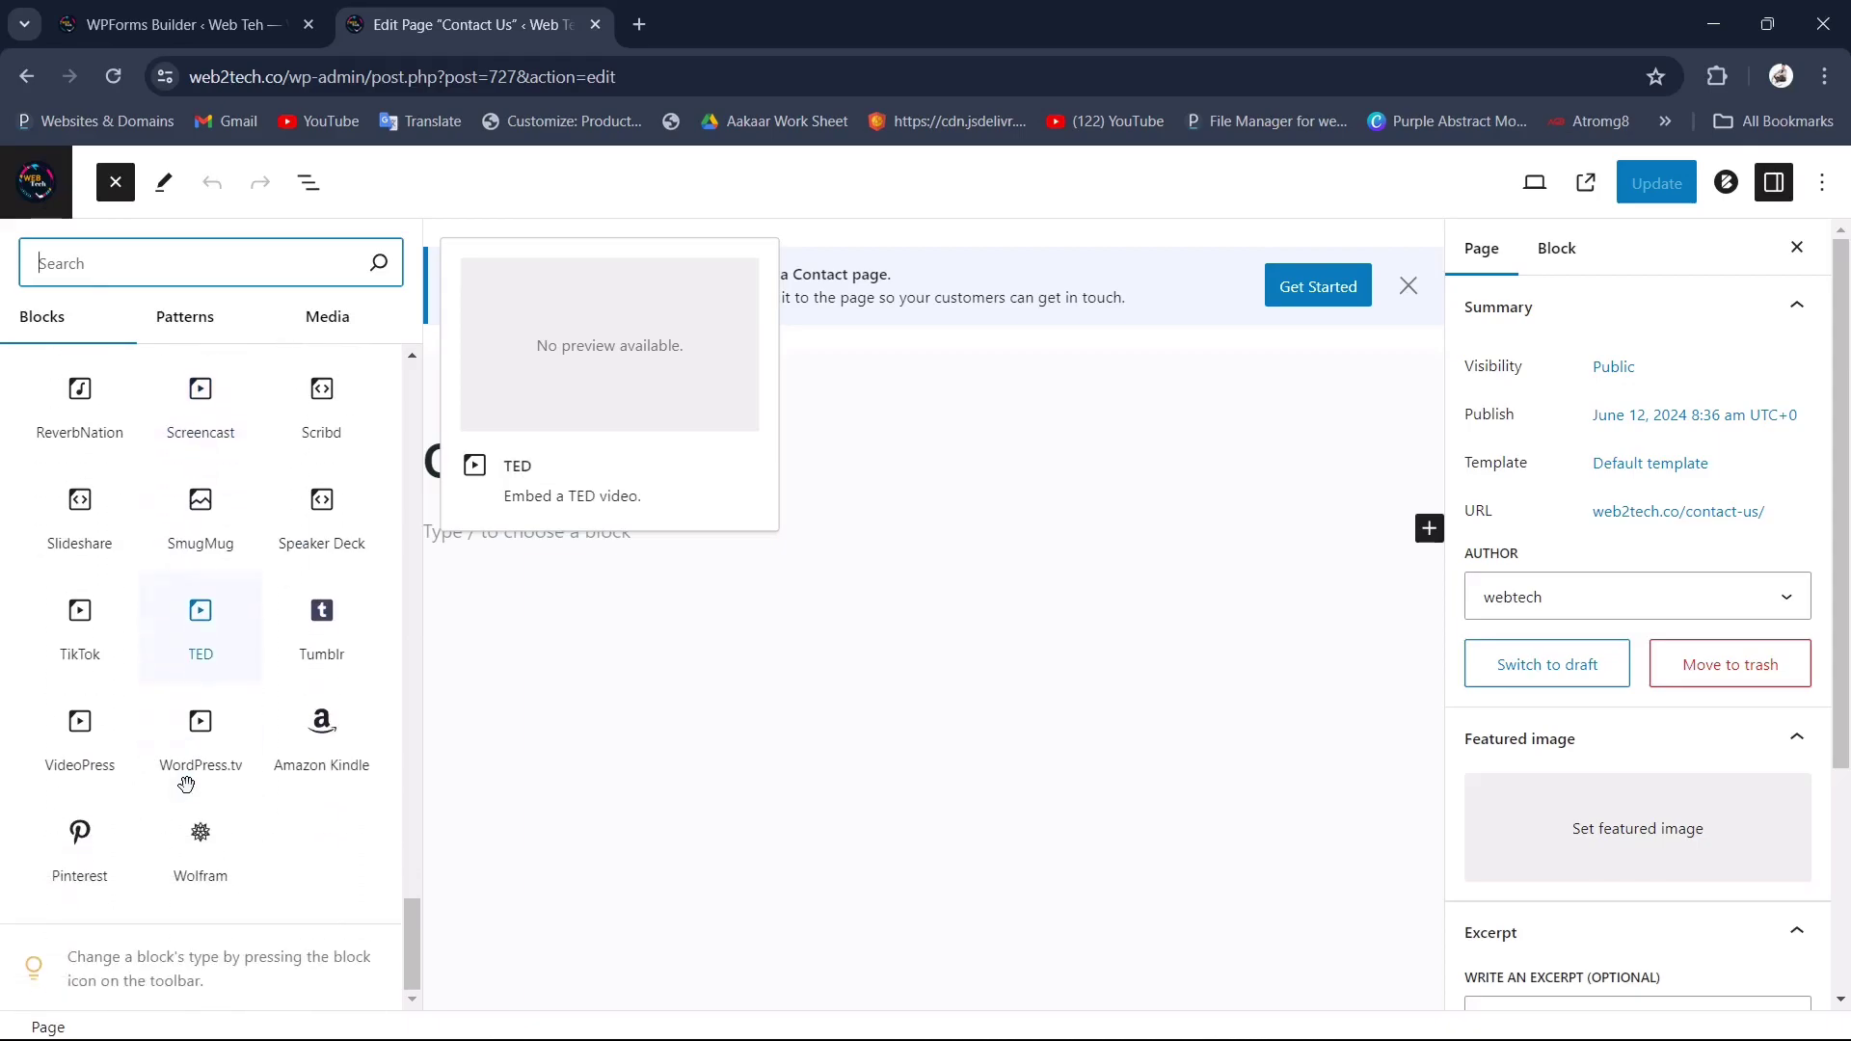
{"action": "scroll", "coordinate": [186, 783], "scroll_direction": "up", "scroll_amount": 8}
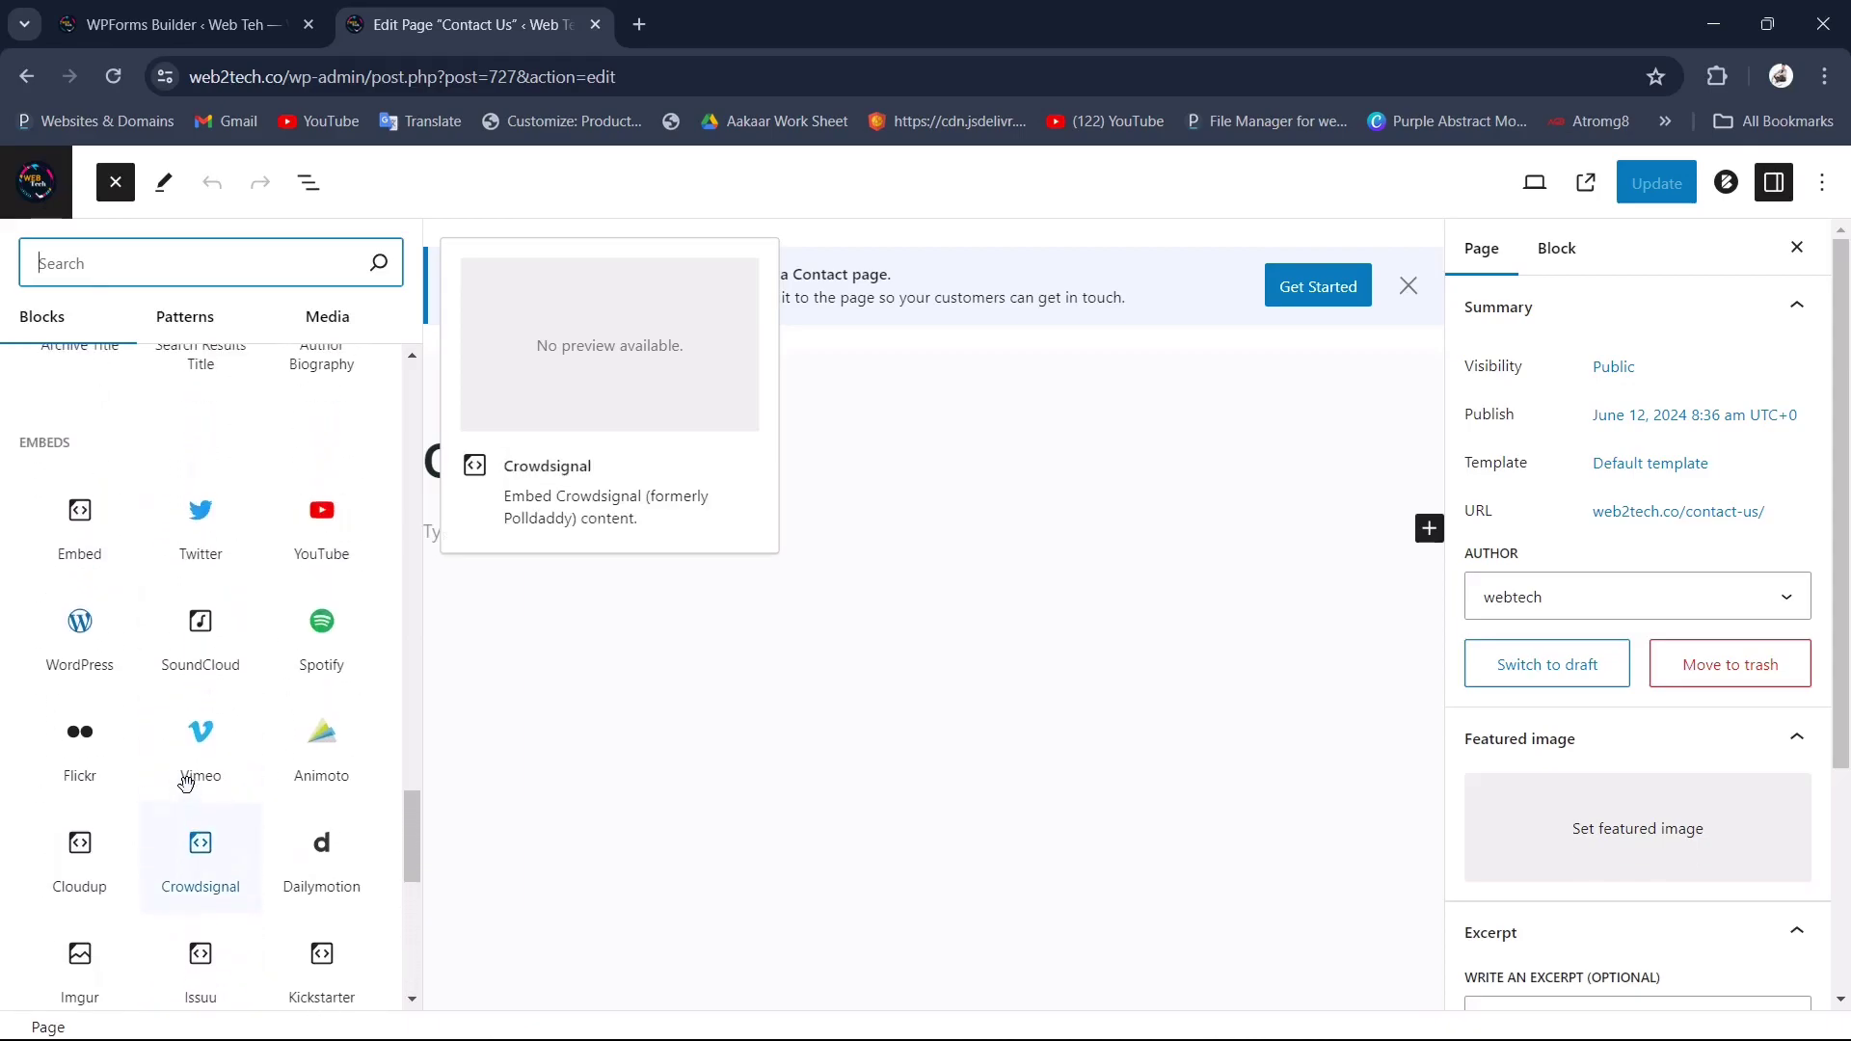
{"action": "type", "text": "wp"}
{"action": "mouse_move", "coordinate": [106, 461]}
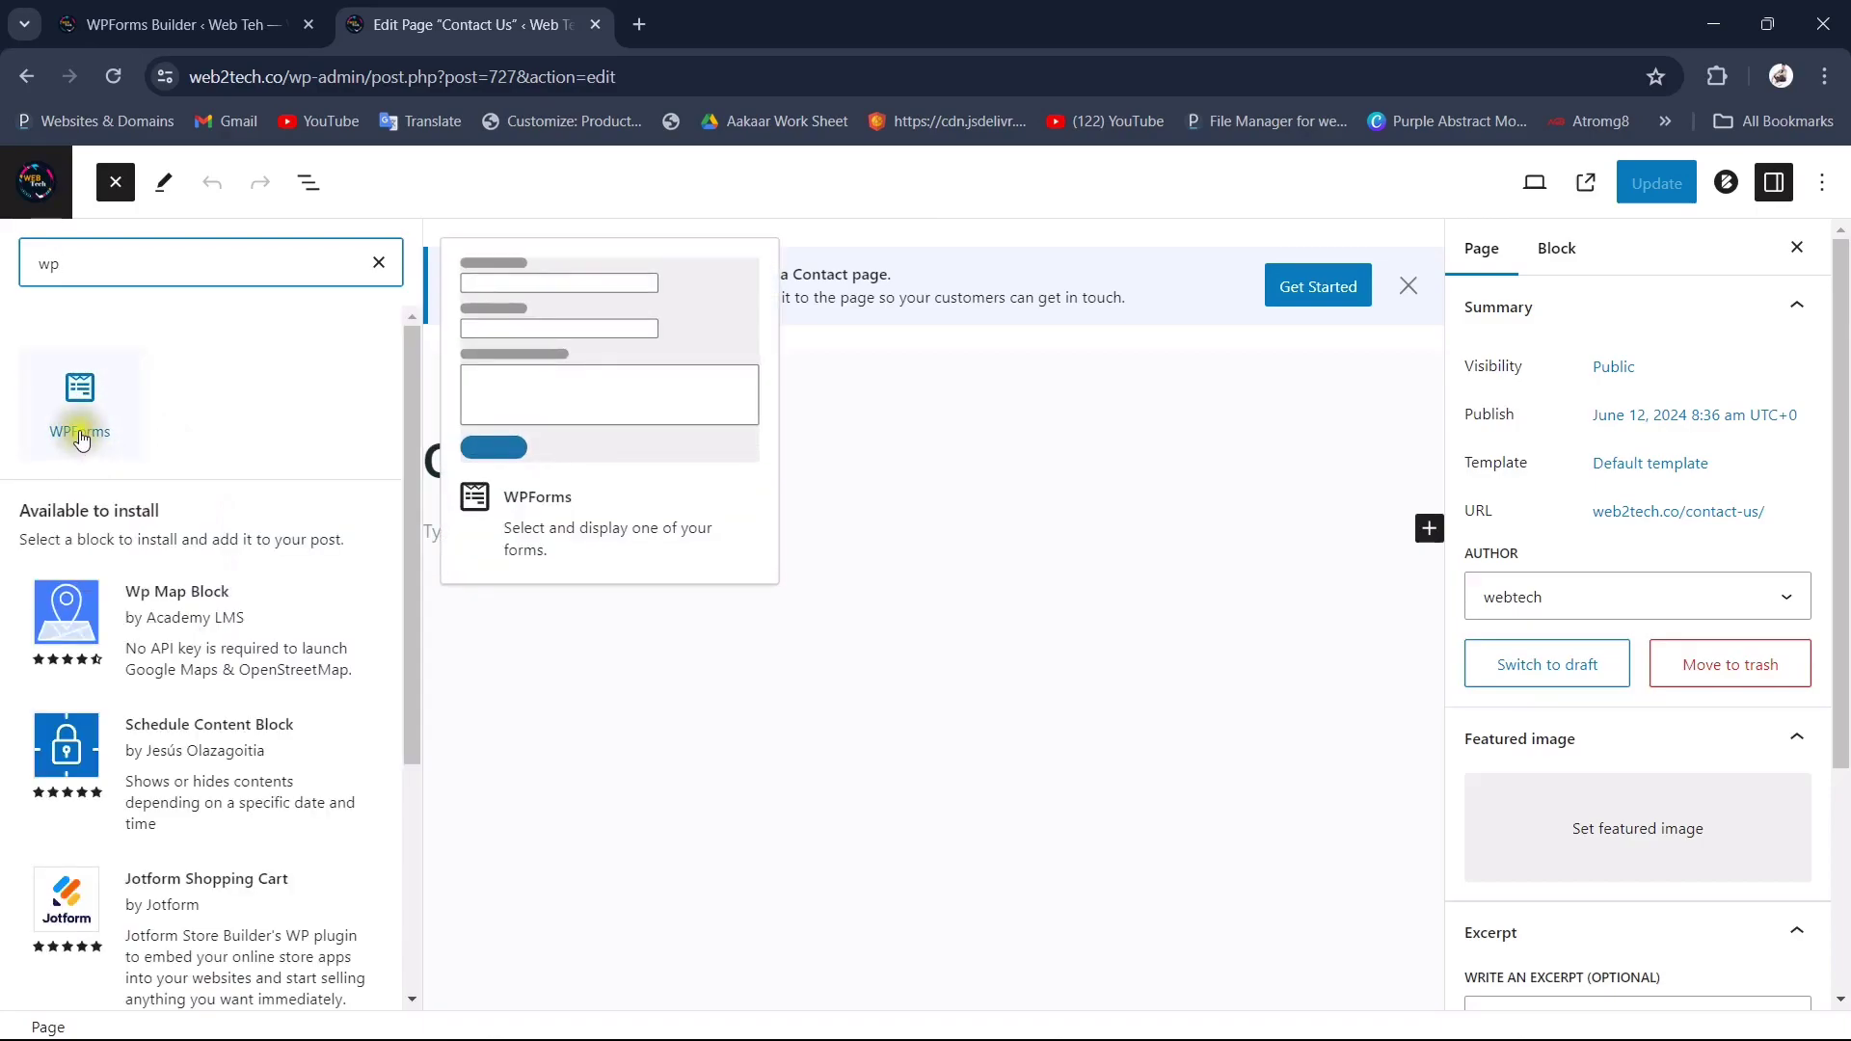
{"action": "left_click", "coordinate": [78, 433]}
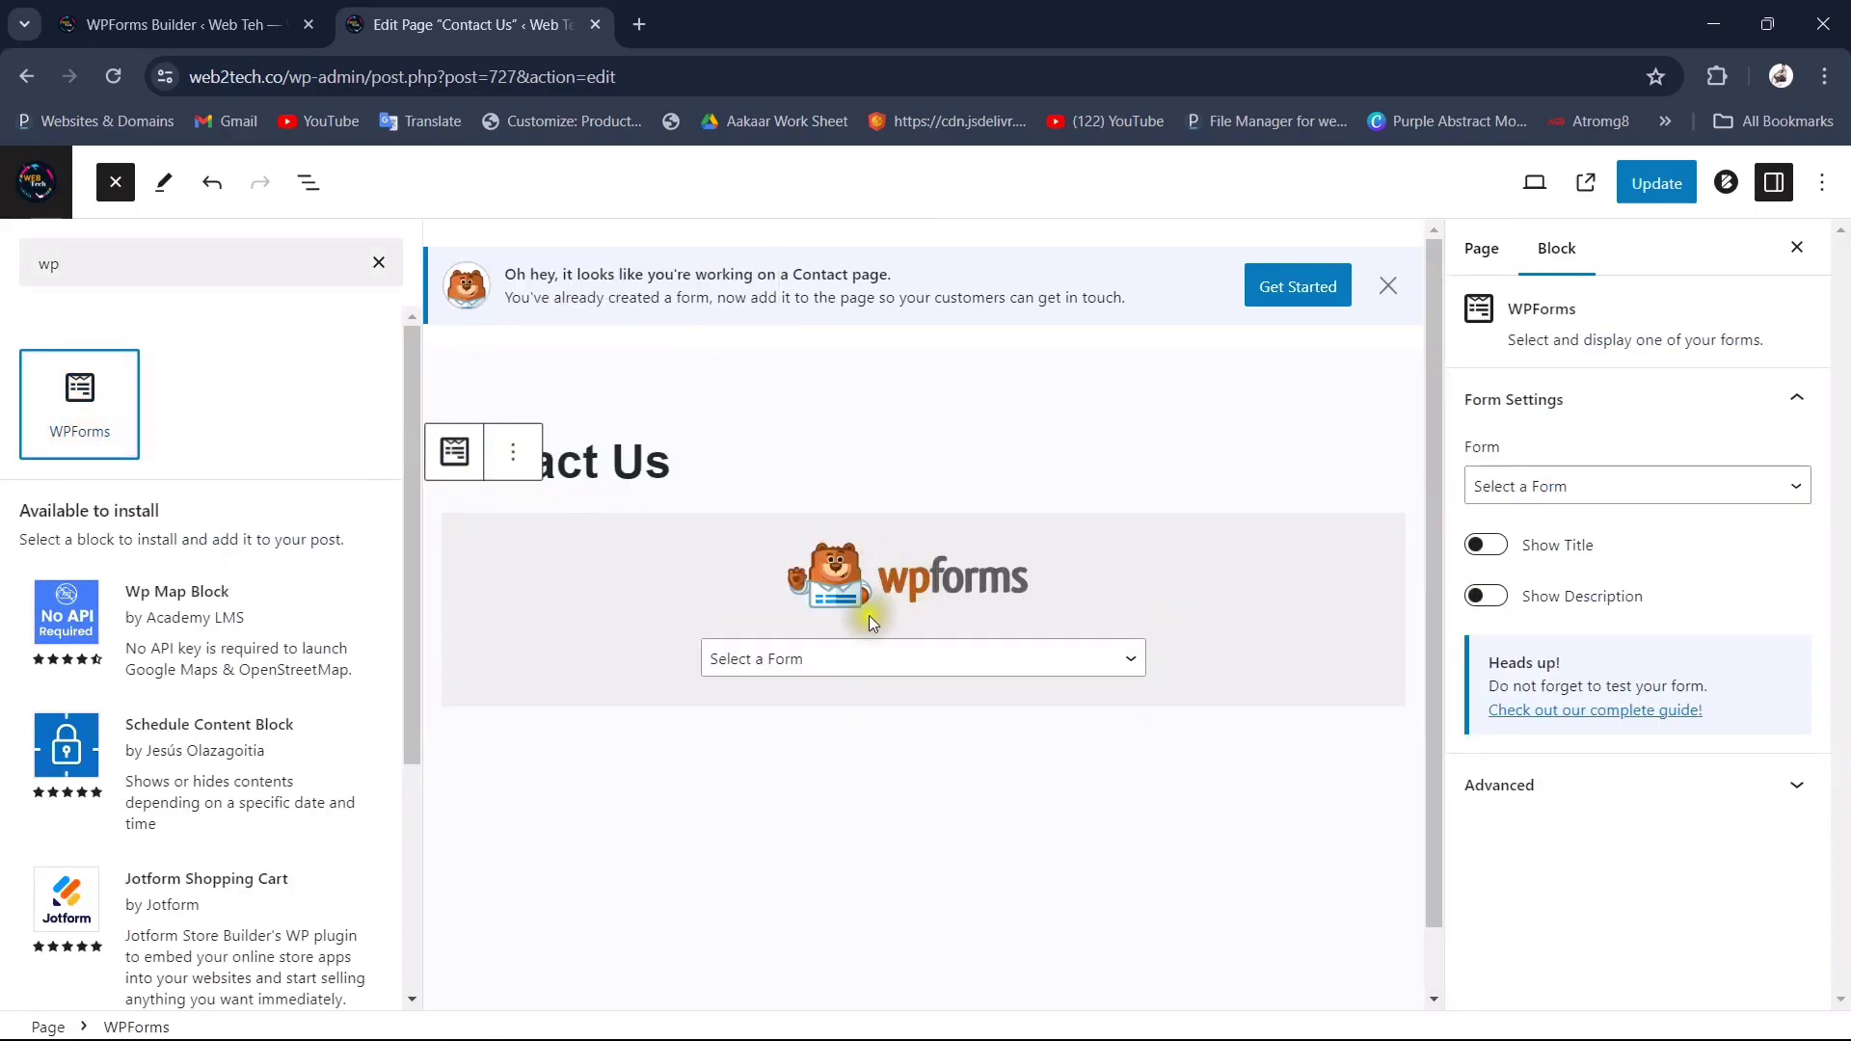
Step: Select Simple Contact Form in the WPForms block and update the page
{"action": "left_click", "coordinate": [862, 674]}
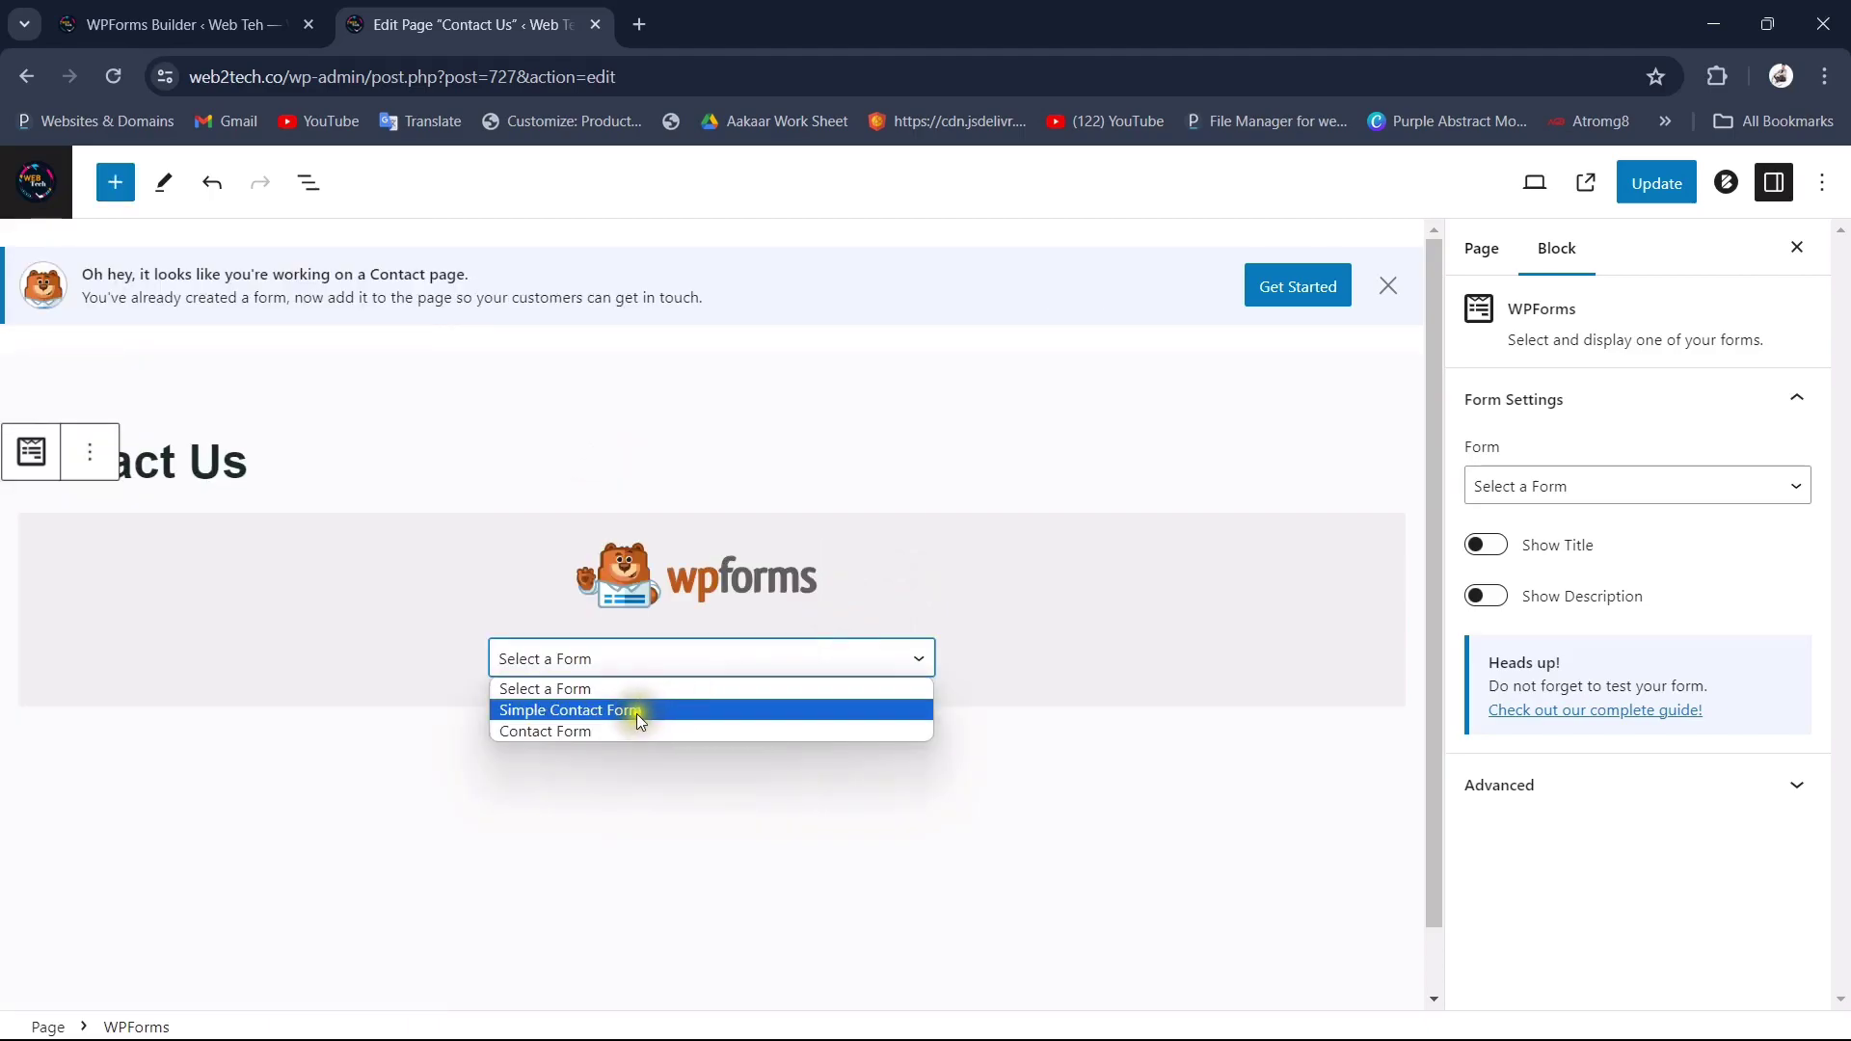
{"action": "left_click", "coordinate": [651, 710]}
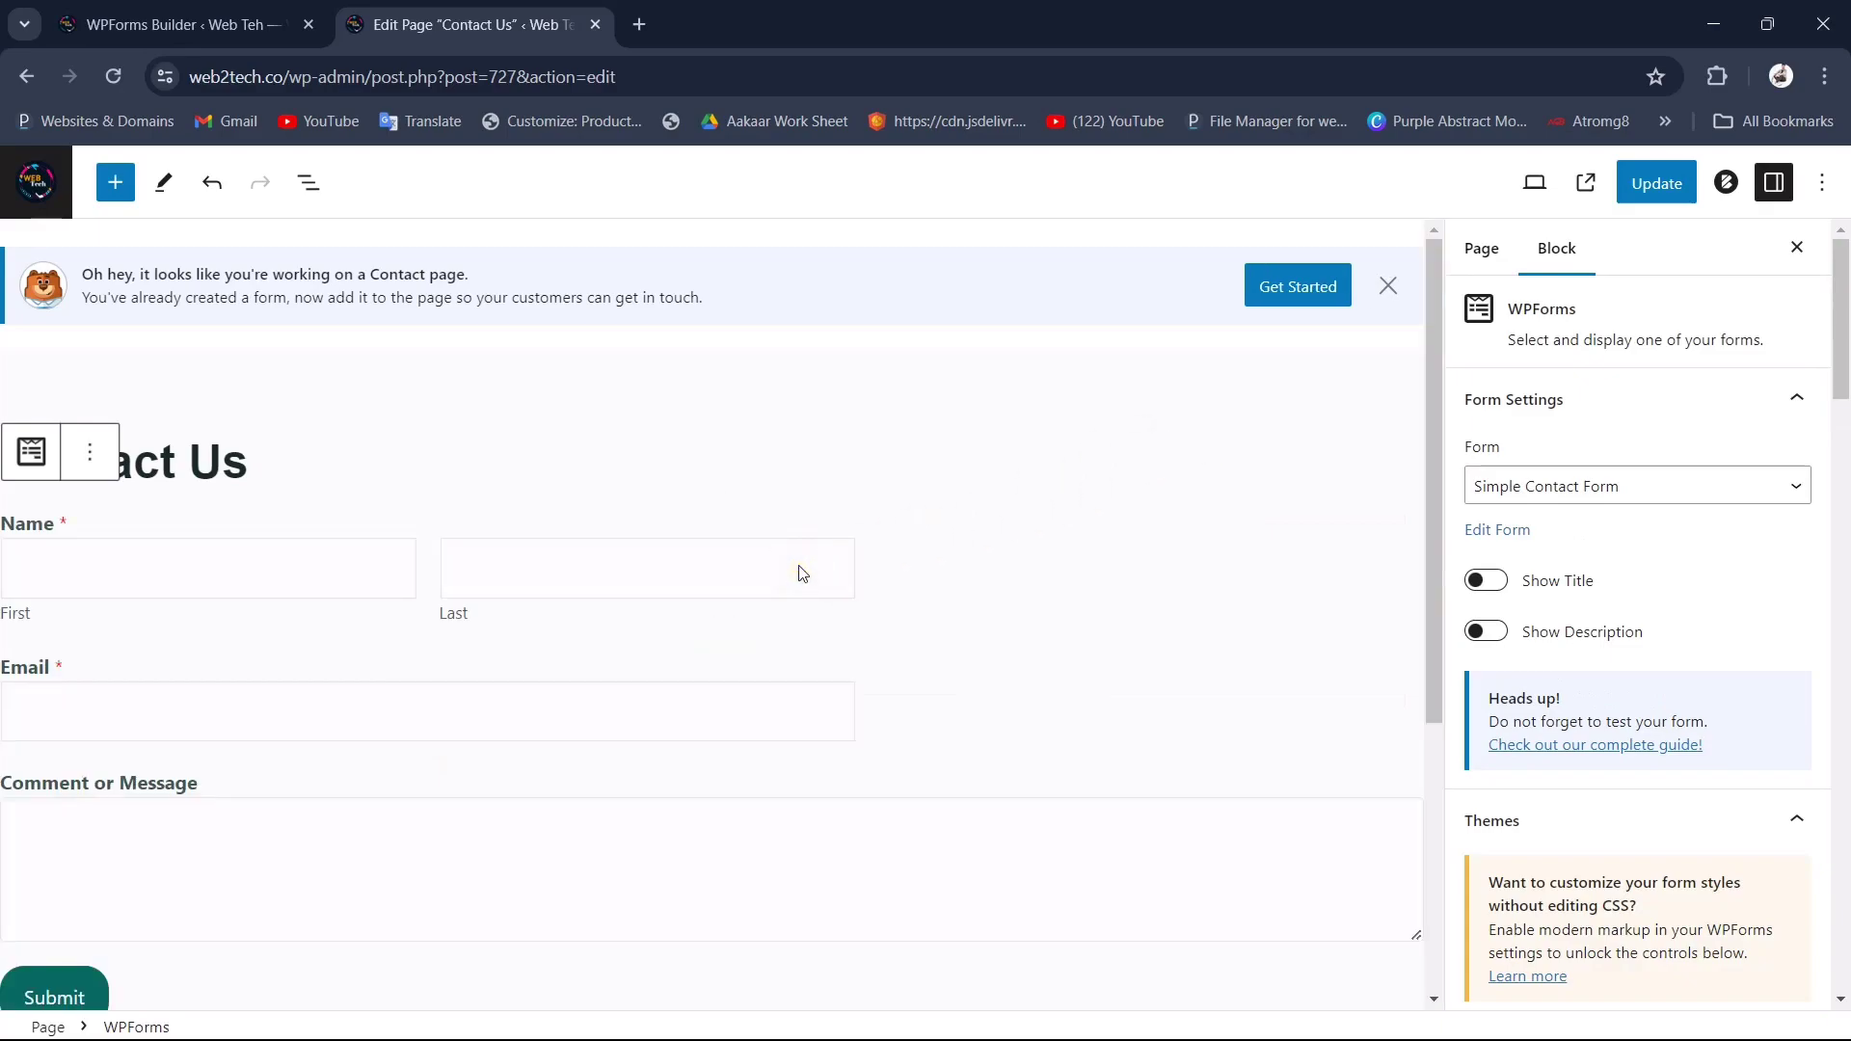
{"action": "scroll", "coordinate": [662, 688], "scroll_direction": "down", "scroll_amount": 4}
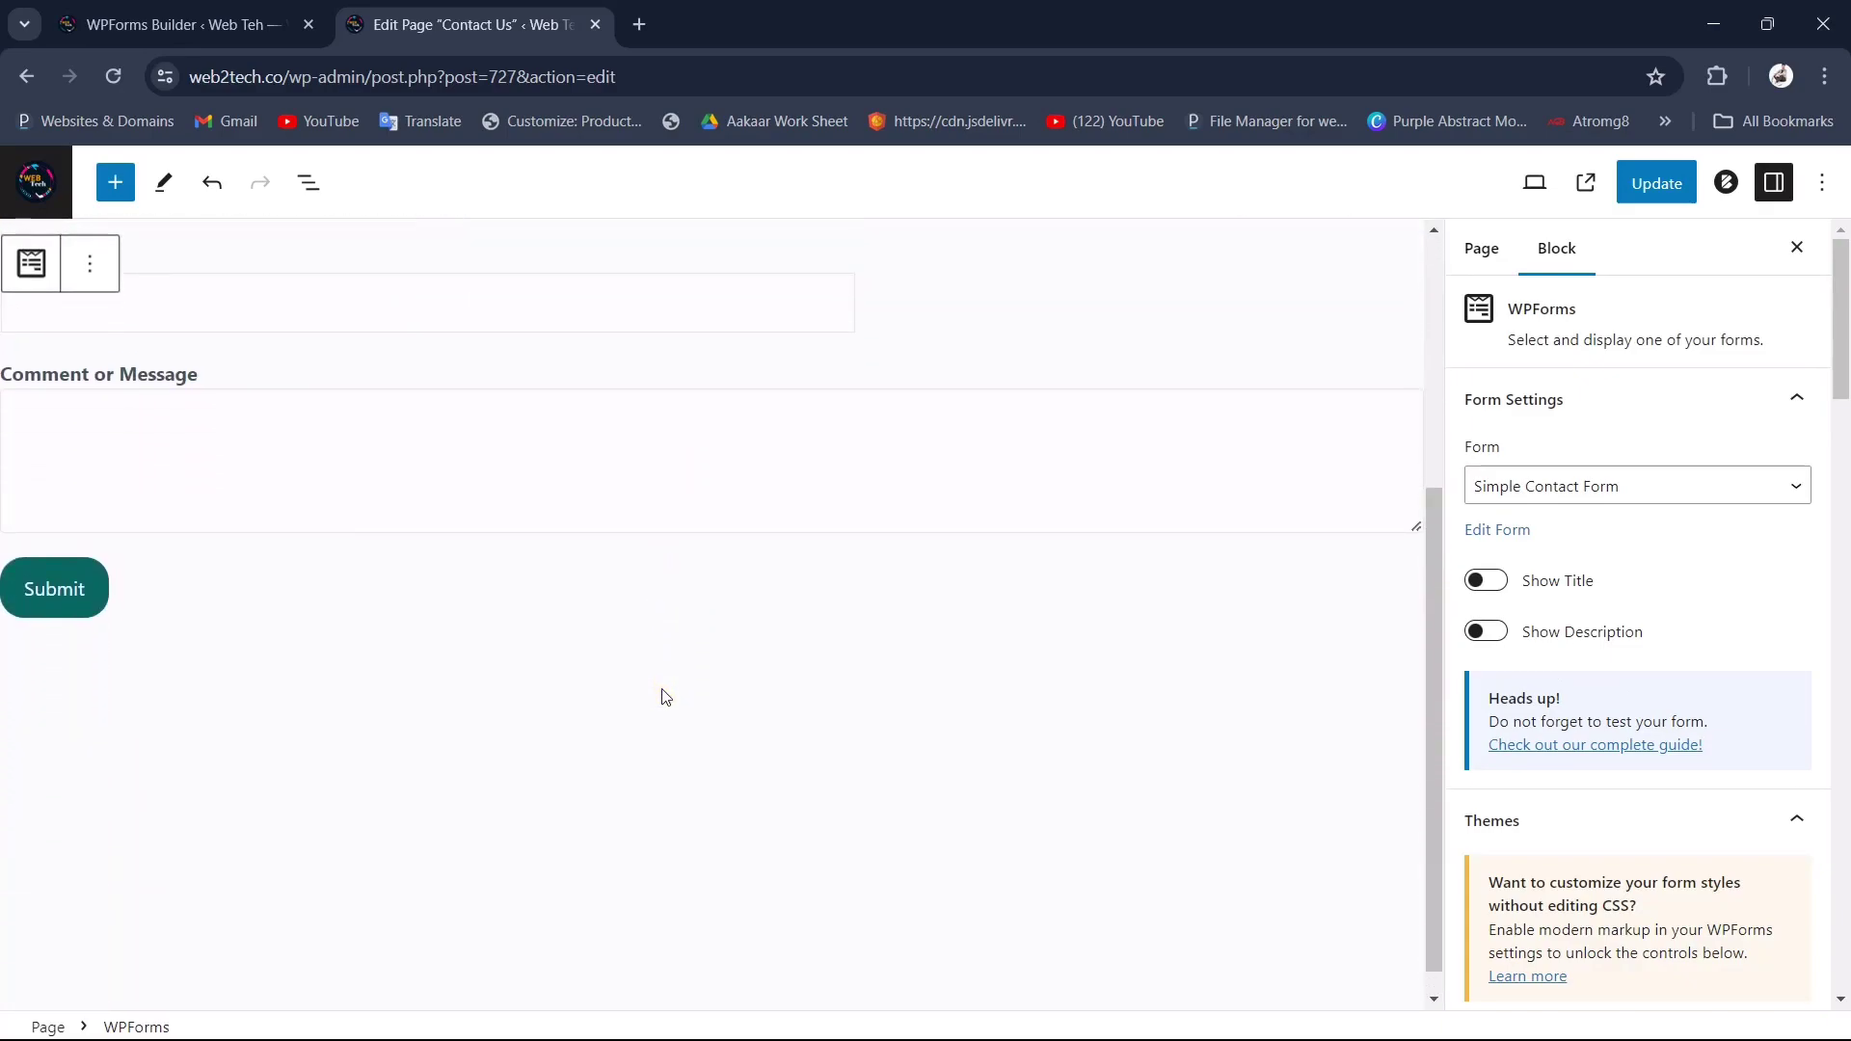
{"action": "scroll", "coordinate": [460, 615], "scroll_direction": "up", "scroll_amount": 3}
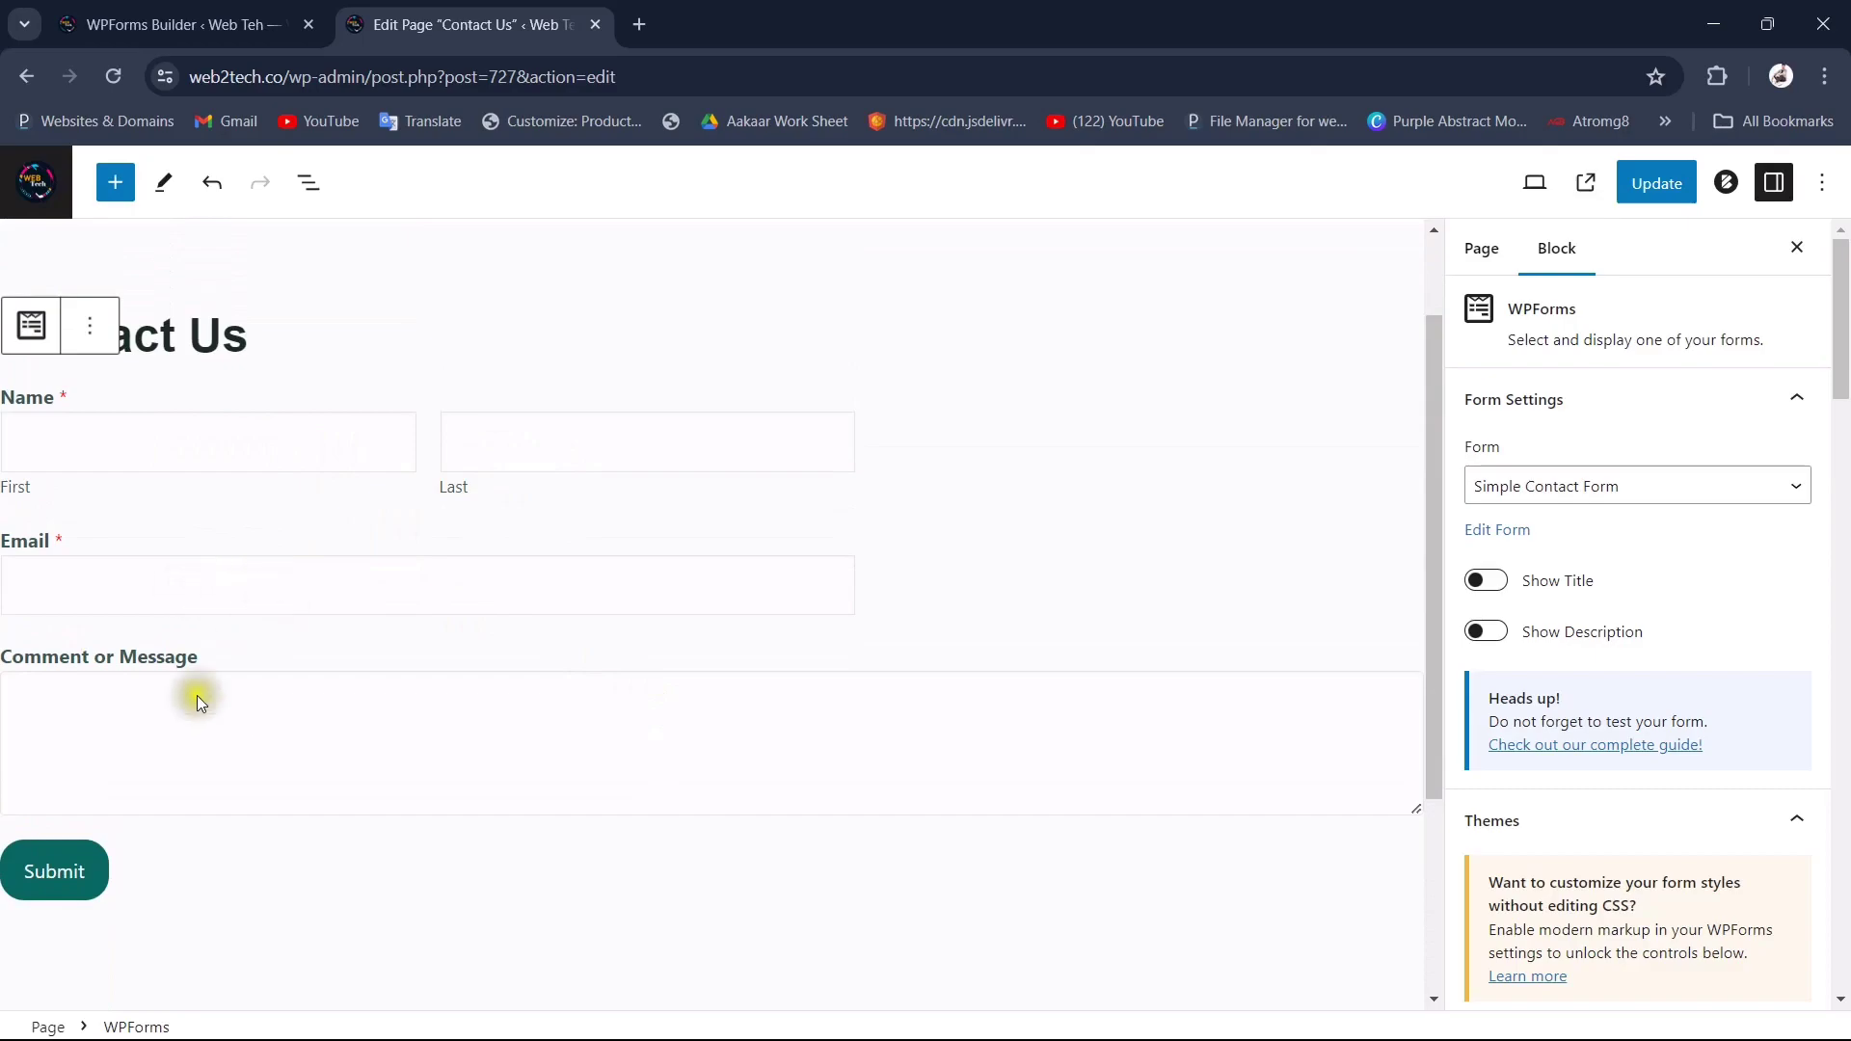
{"action": "scroll", "coordinate": [235, 804], "scroll_direction": "up", "scroll_amount": 2}
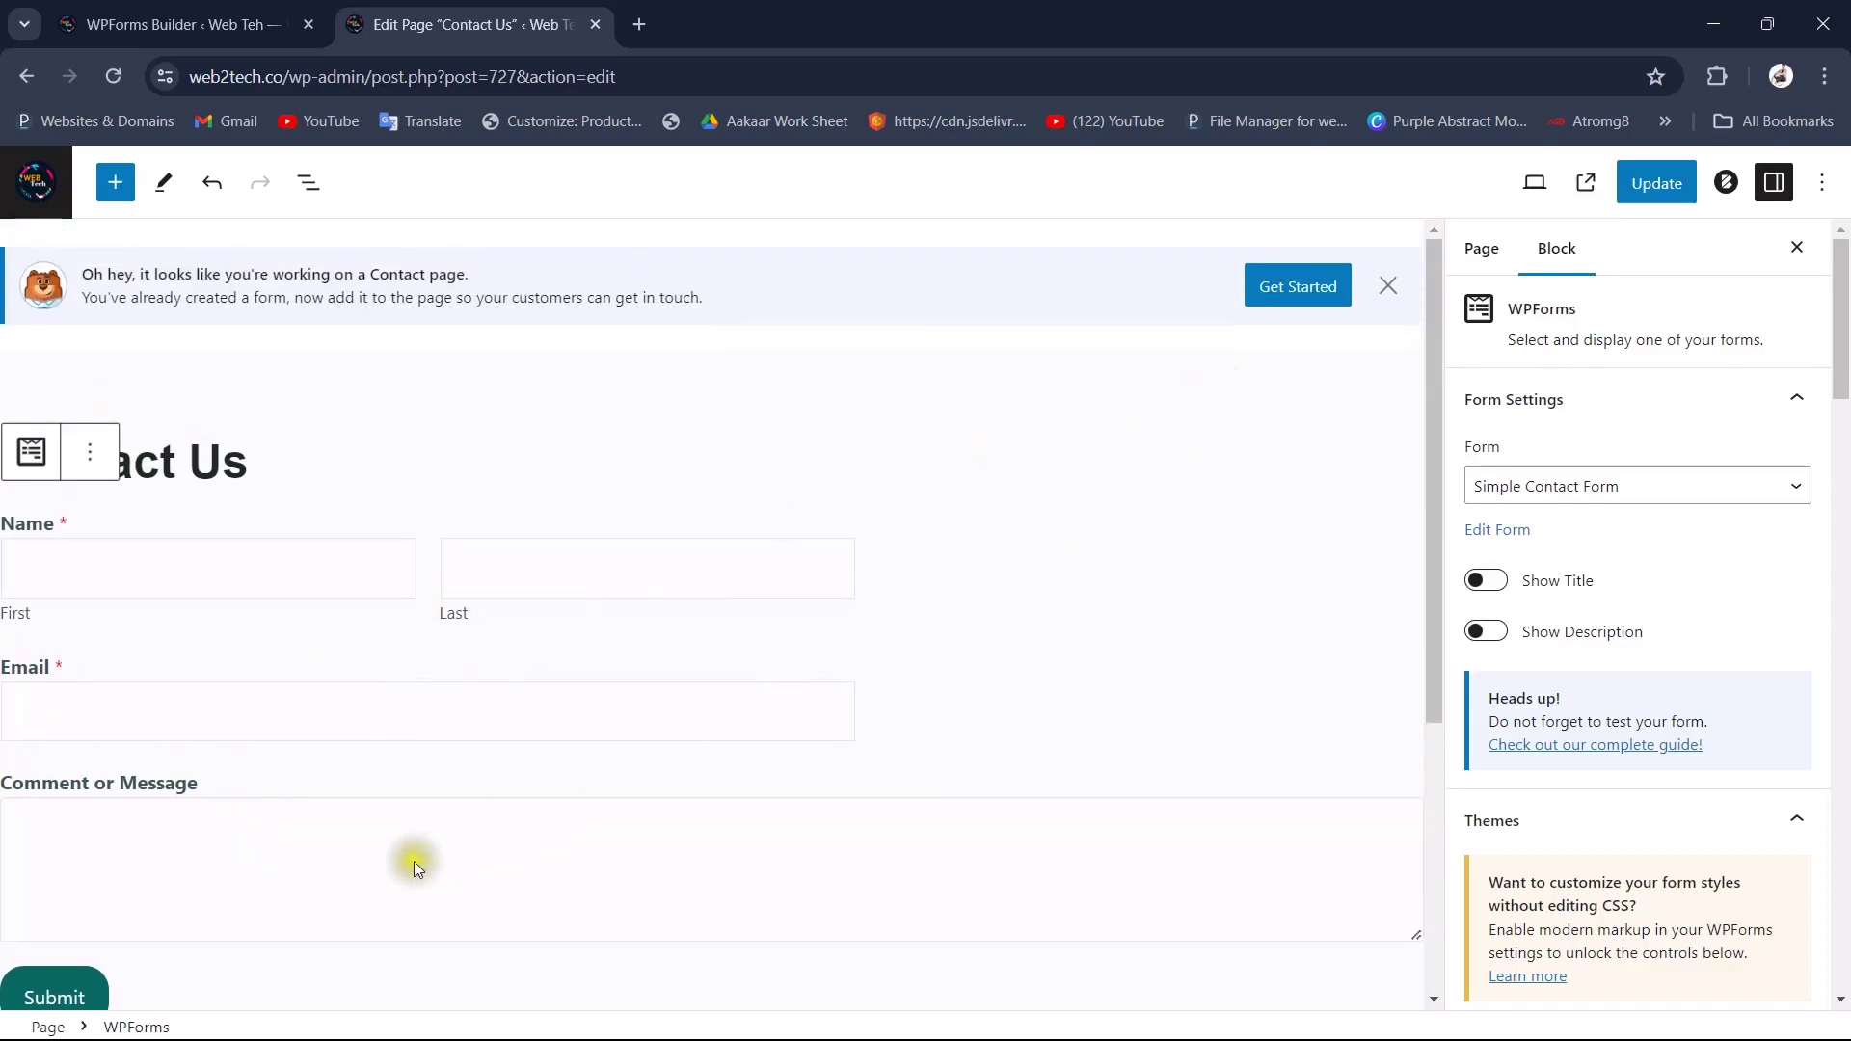
{"action": "left_click", "coordinate": [1648, 192]}
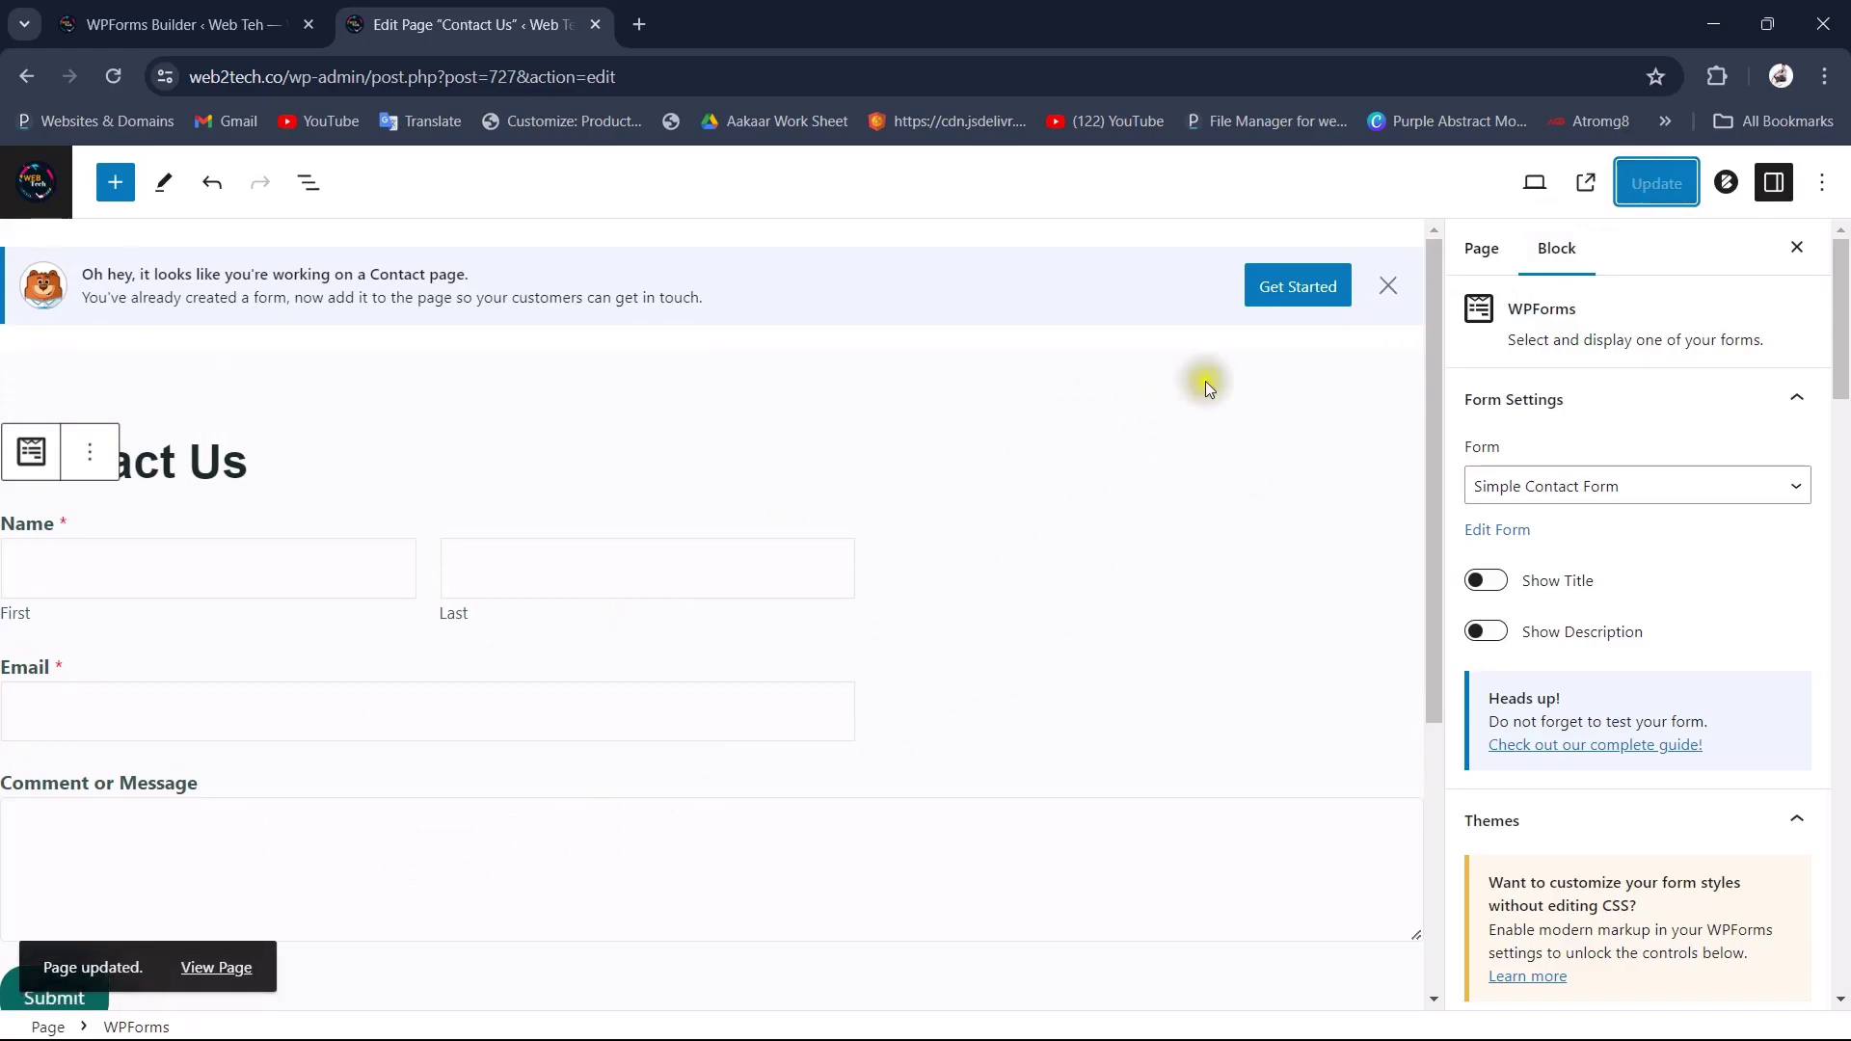
Step: Review the form's email notification settings, then return to the Contact Us page editor
{"action": "left_click", "coordinate": [183, 24]}
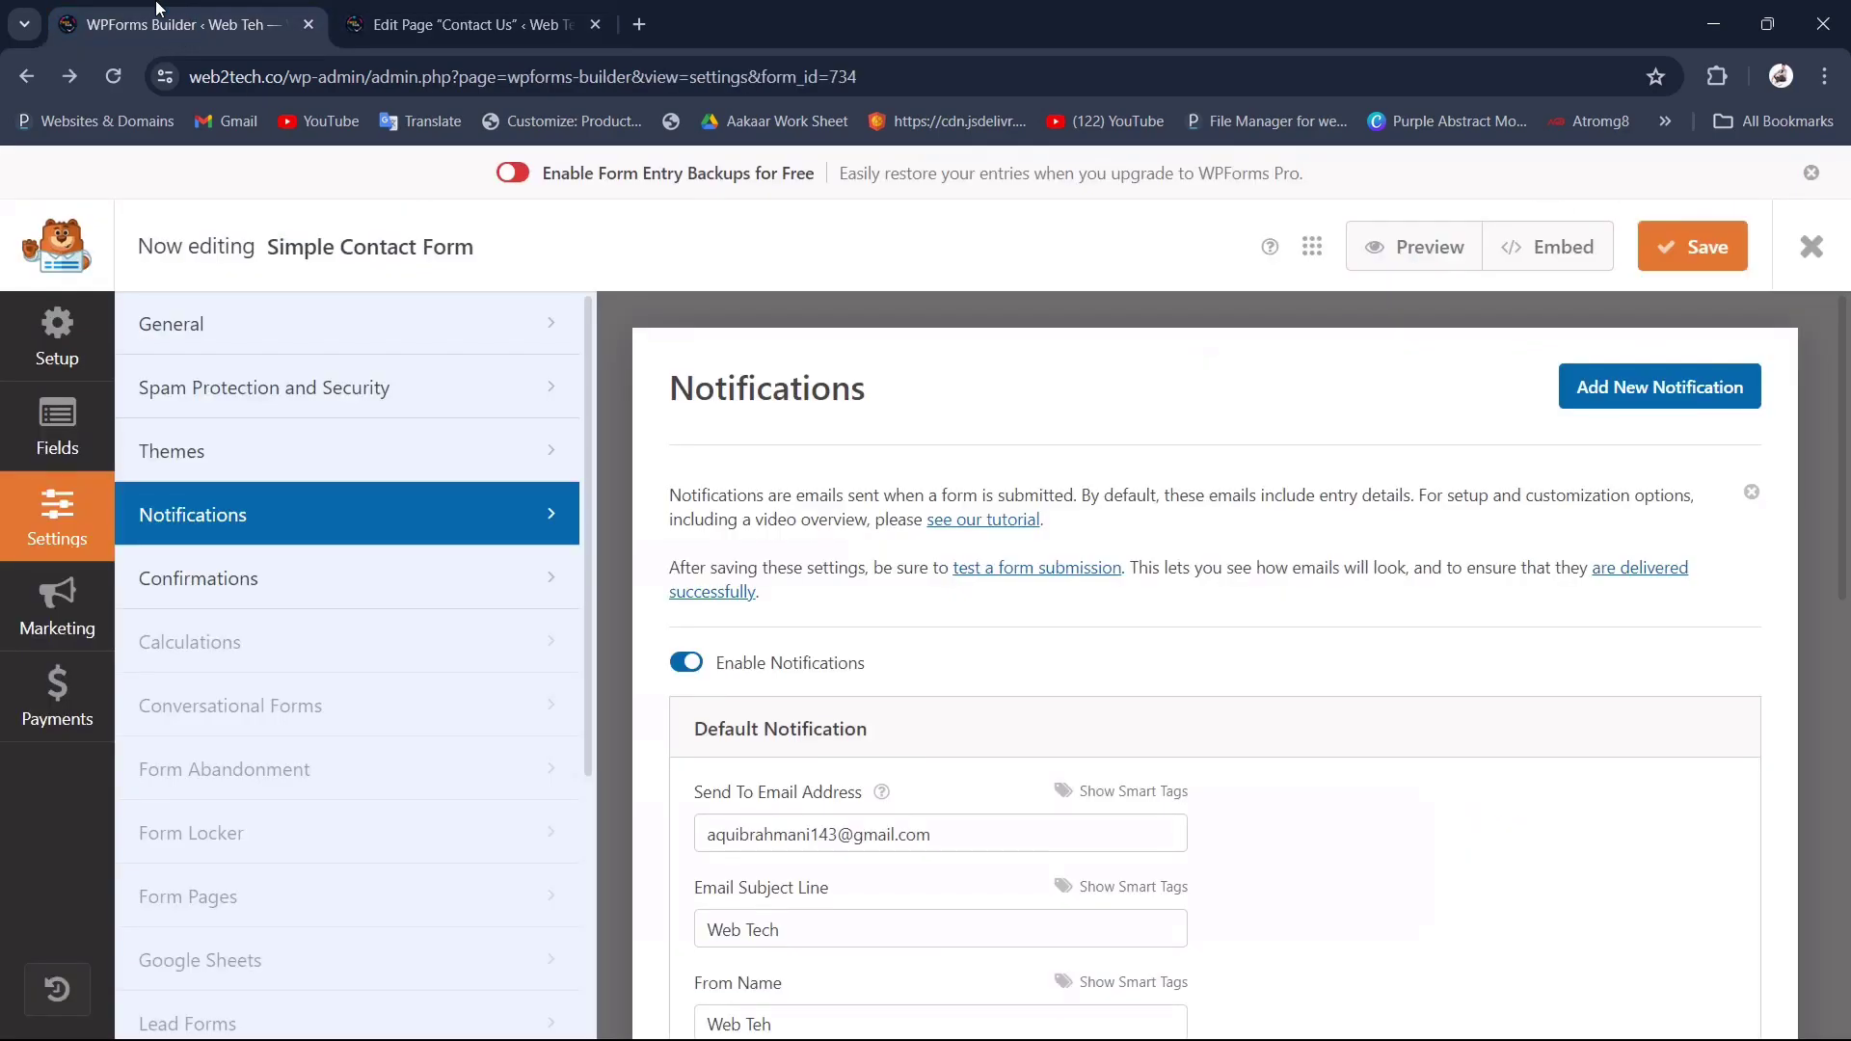
{"action": "left_click", "coordinate": [501, 19]}
{"action": "left_click", "coordinate": [114, 21]}
{"action": "left_click", "coordinate": [462, 24]}
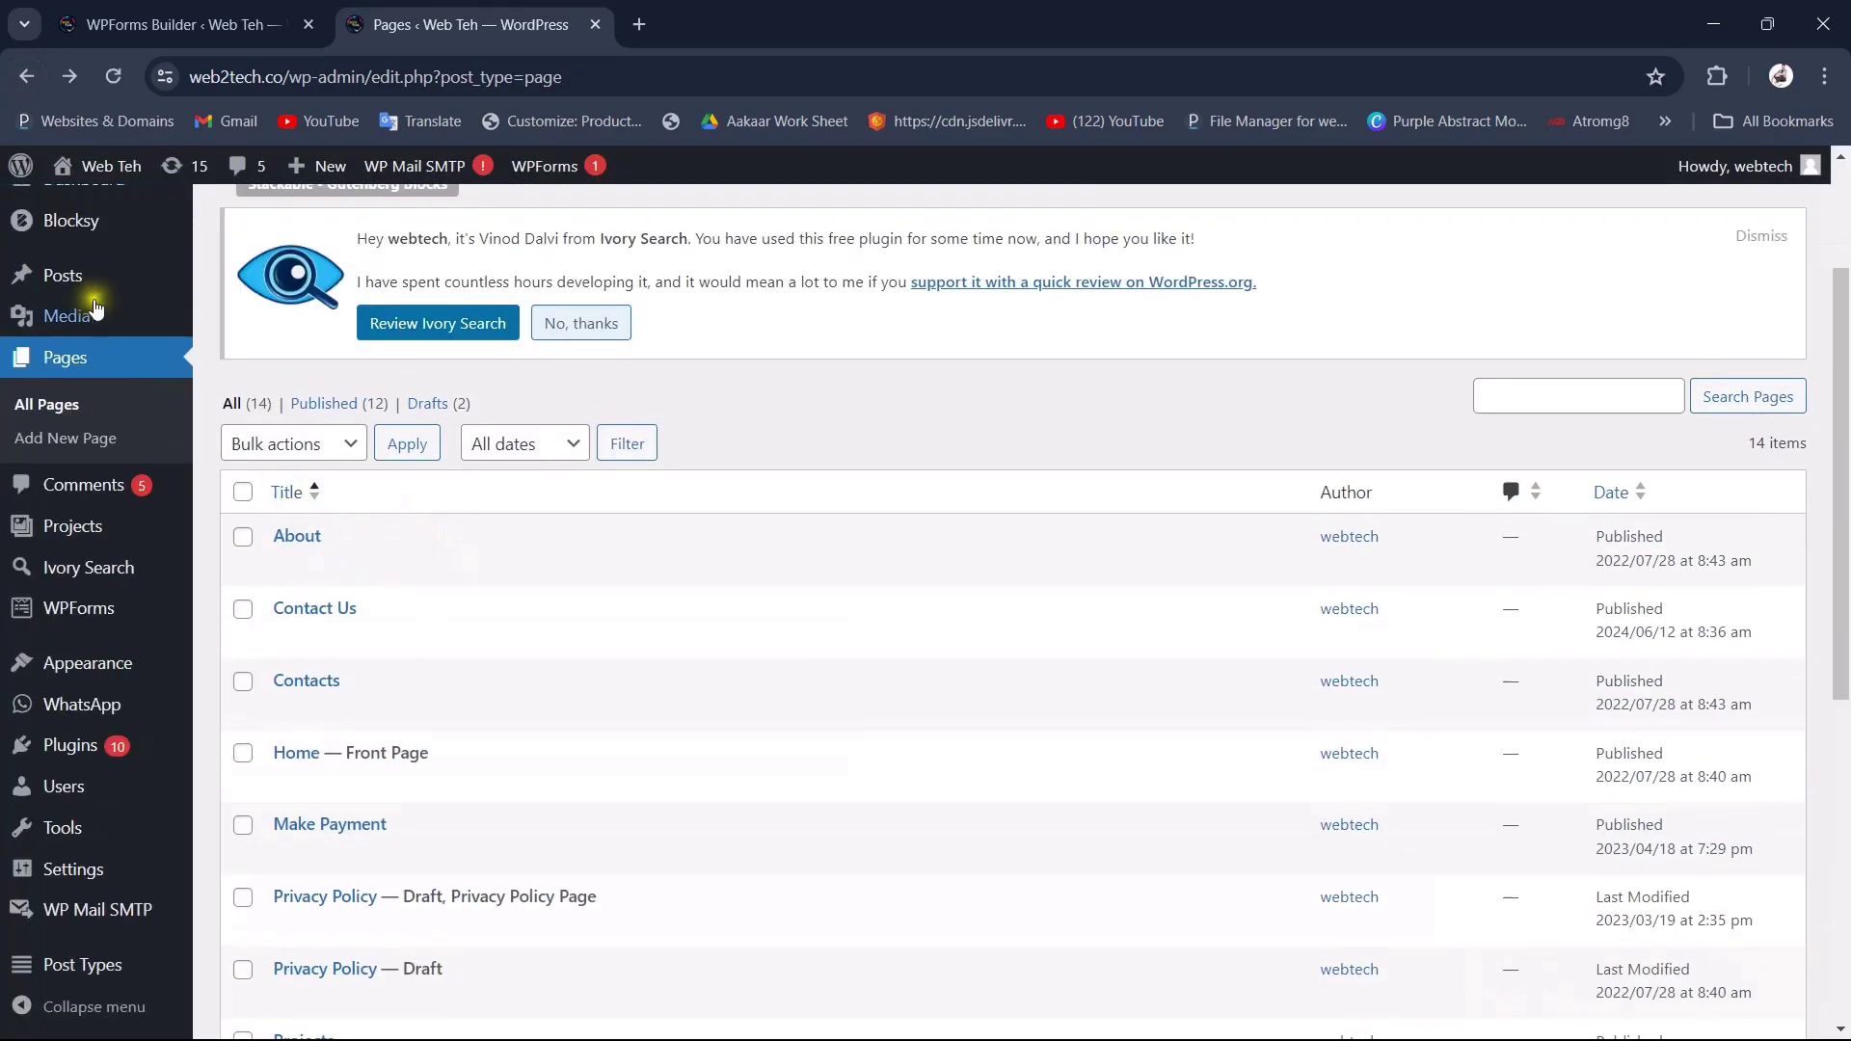
{"action": "mouse_move", "coordinate": [85, 168]}
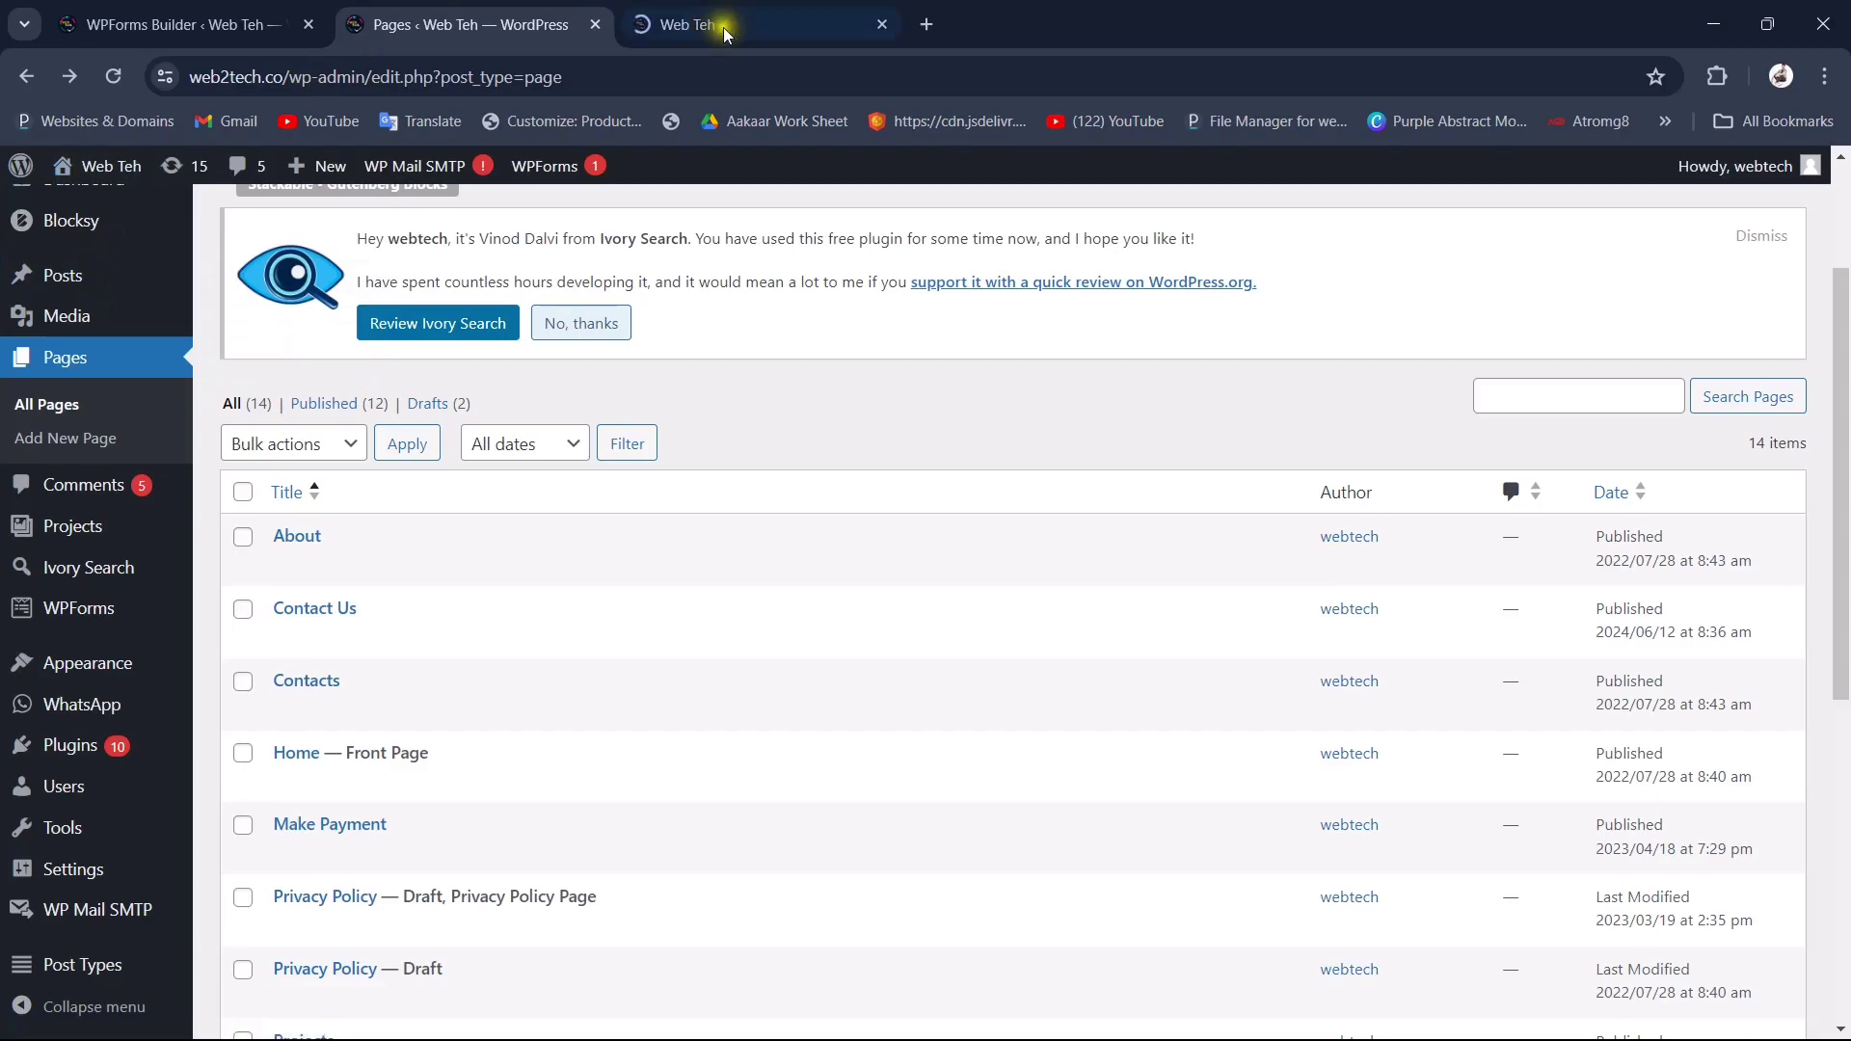
Step: Add the Contact Us page to the Main Menu in the Customizer and publish it
{"action": "left_click", "coordinate": [732, 23]}
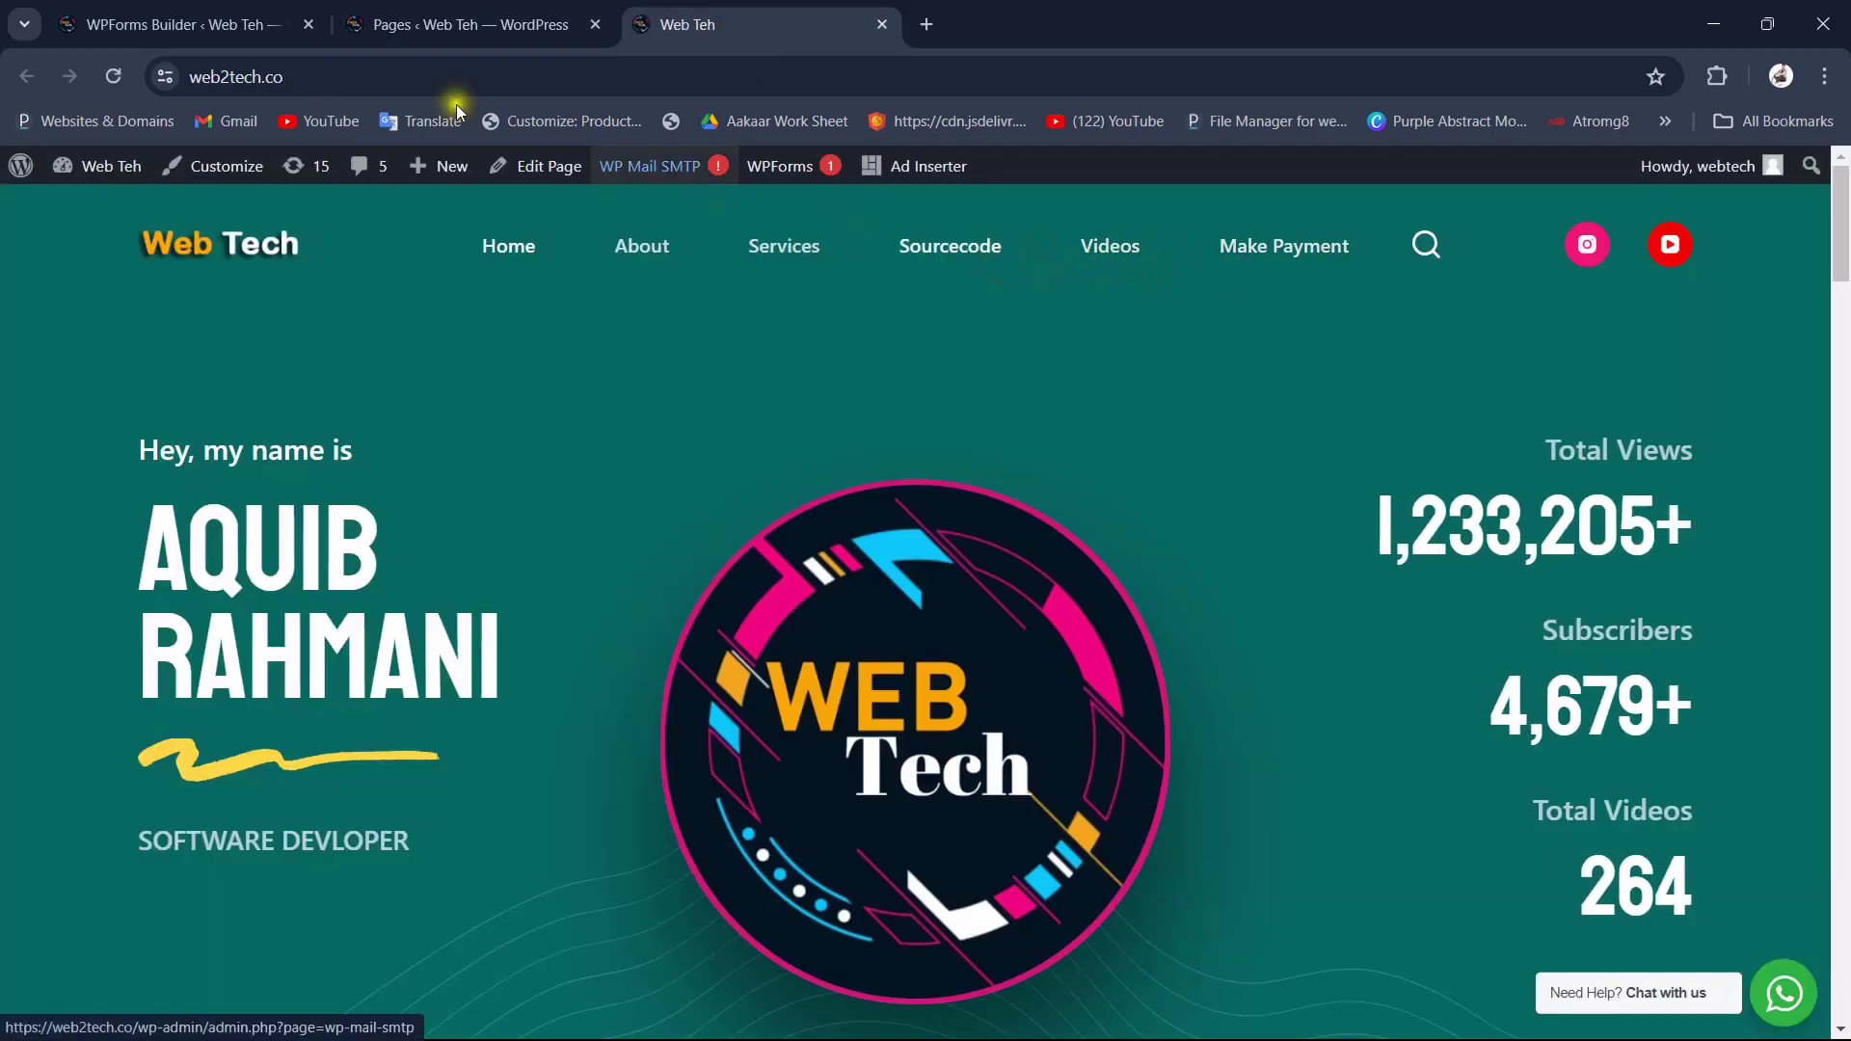
{"action": "left_click_drag", "start_coordinate": [488, 9], "coordinate": [645, 25]}
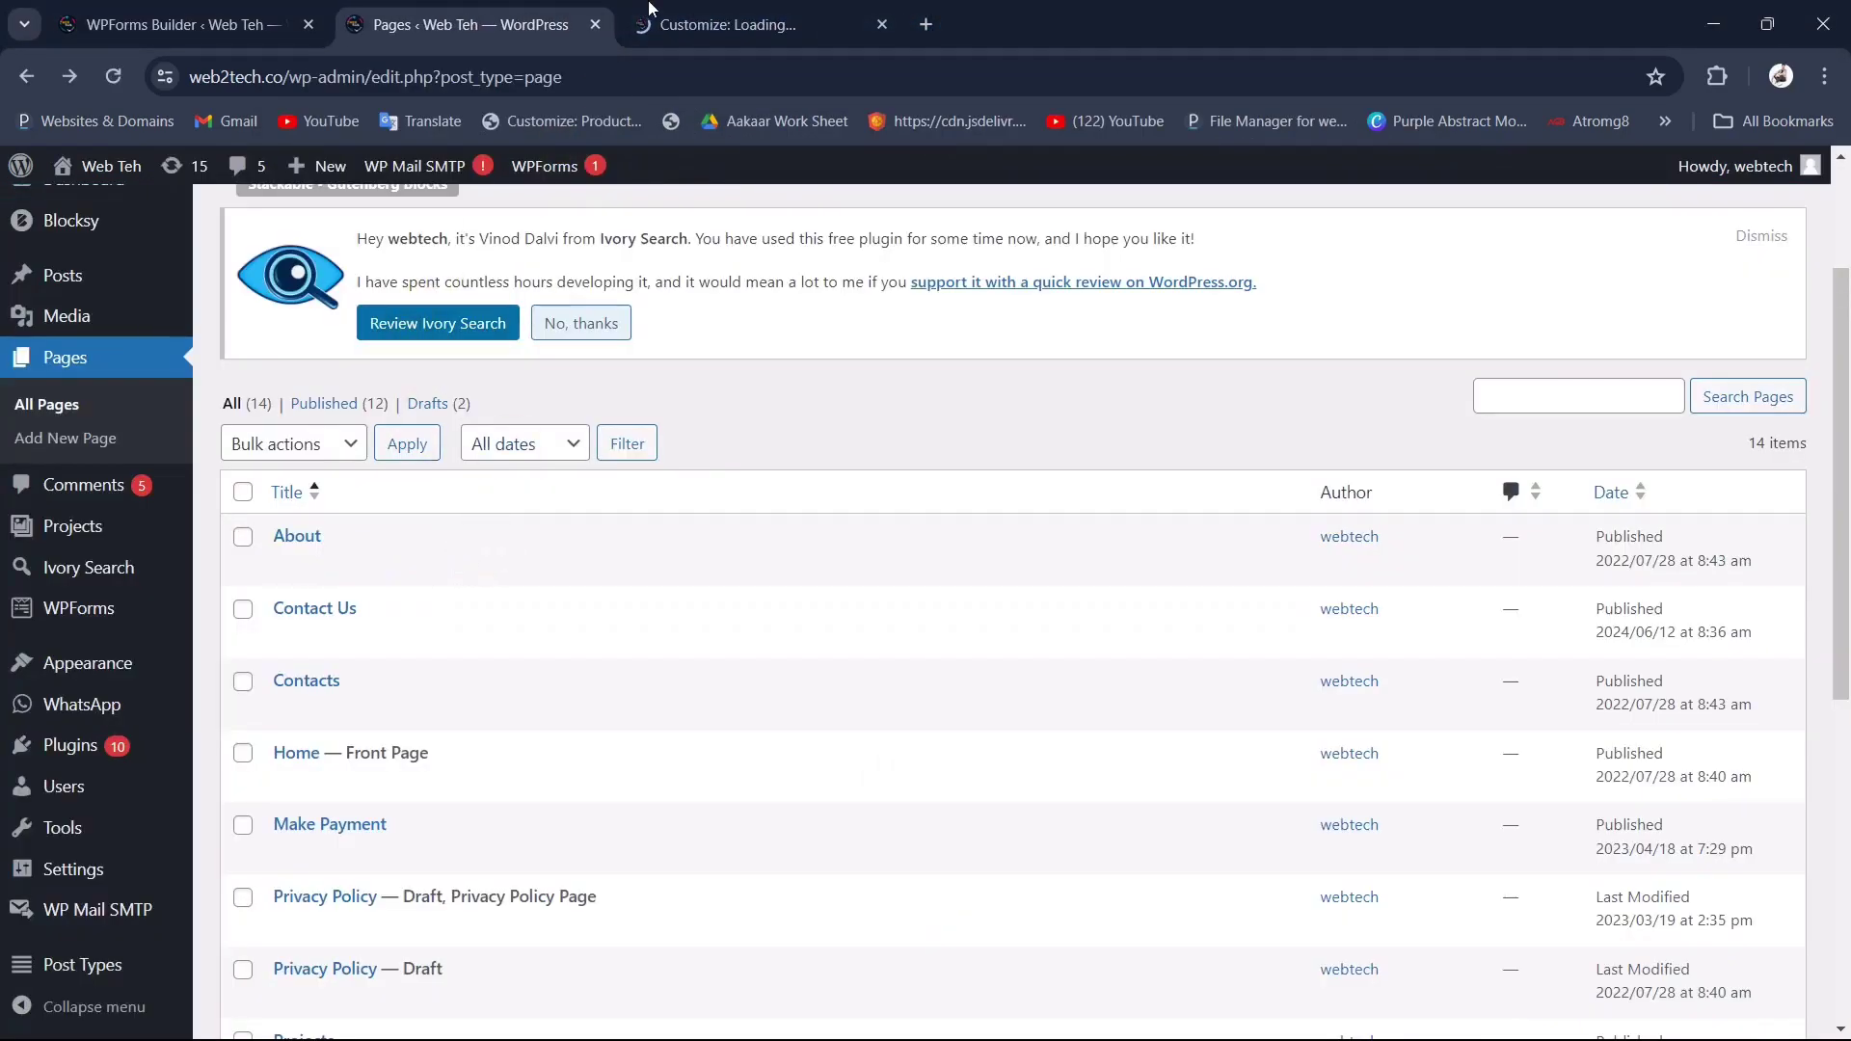
{"action": "left_click", "coordinate": [721, 23]}
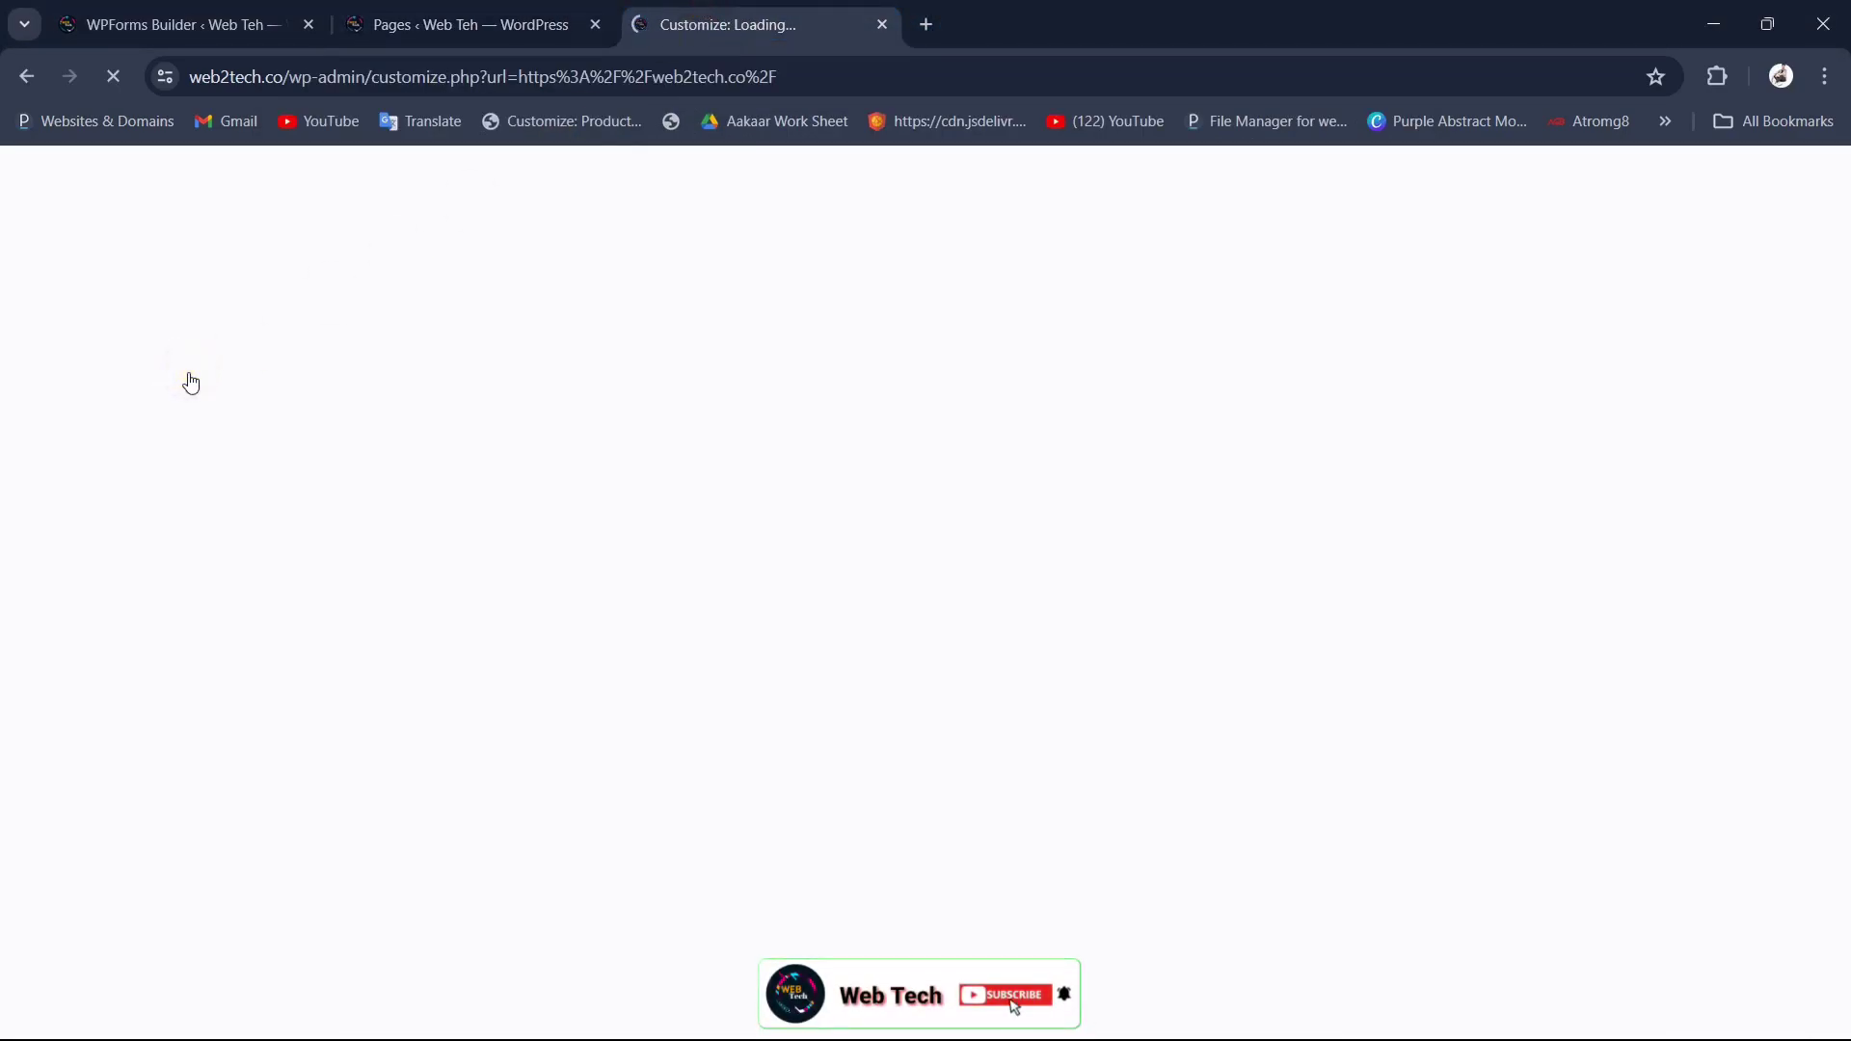
{"action": "scroll", "coordinate": [87, 800], "scroll_direction": "down", "scroll_amount": 9}
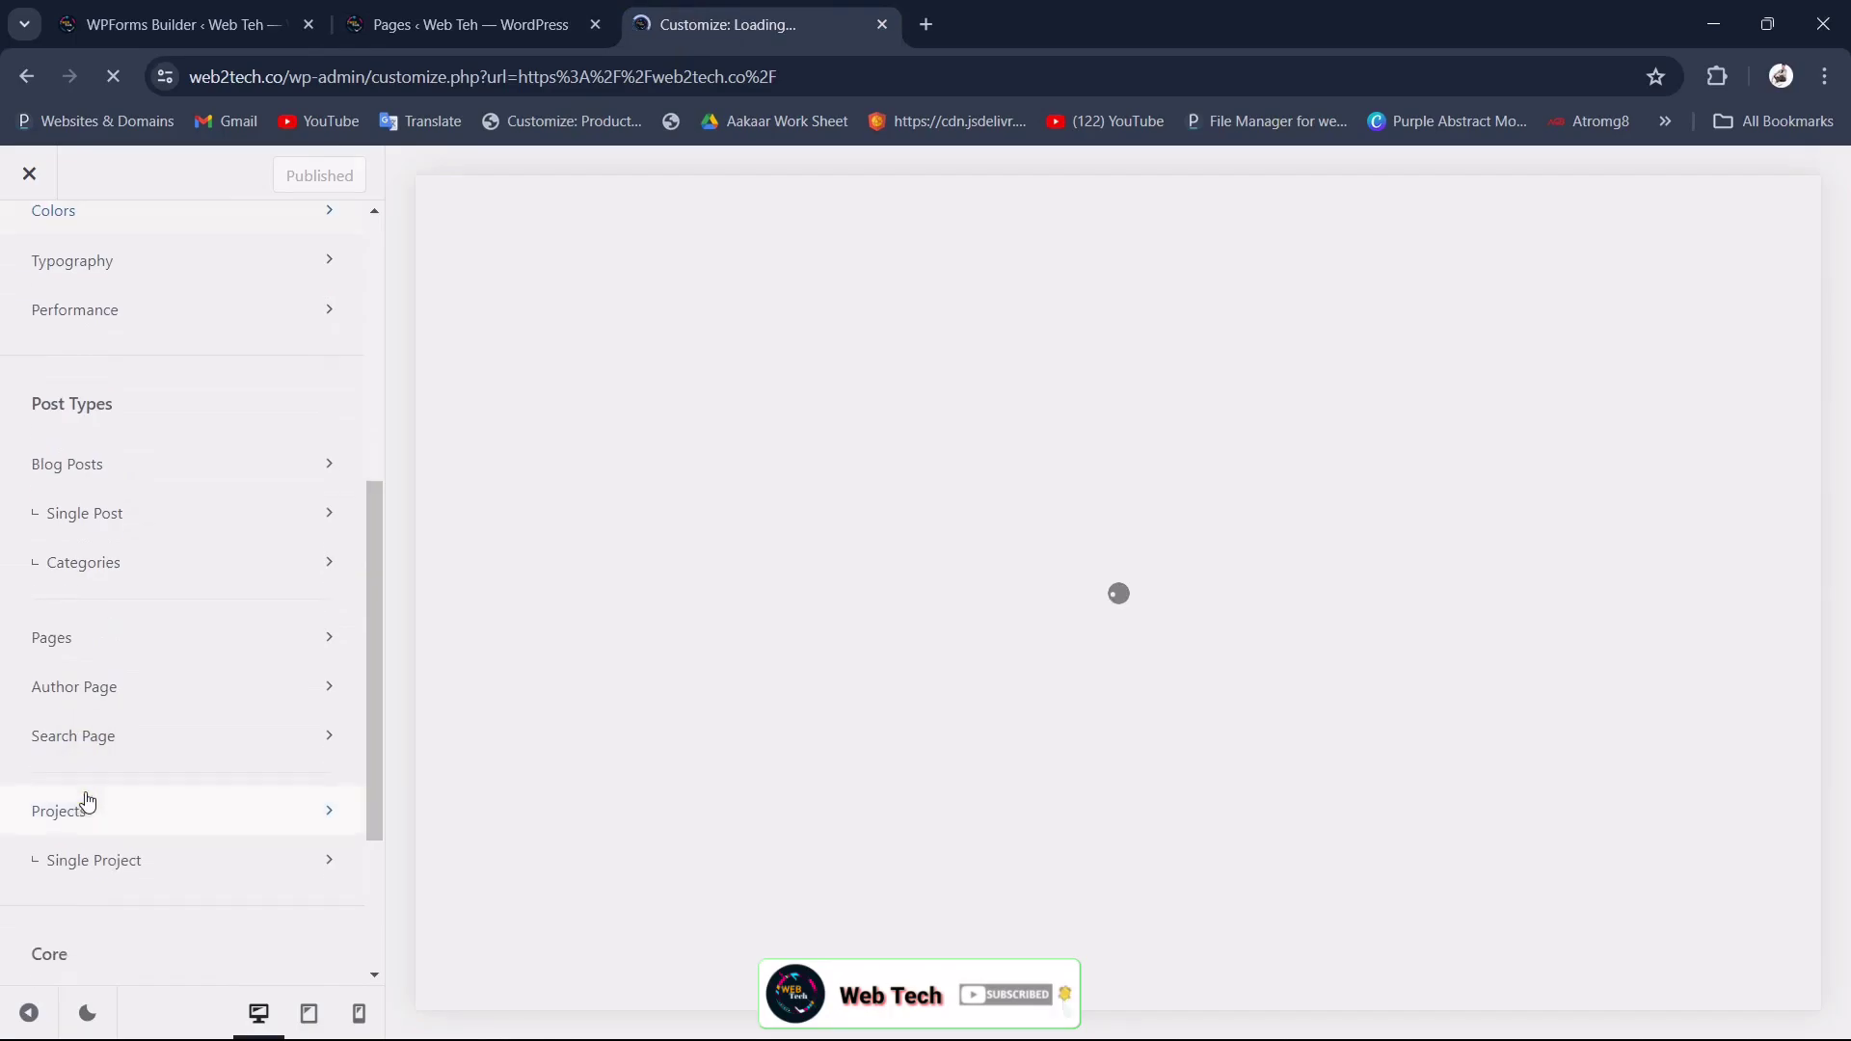
{"action": "left_click", "coordinate": [86, 800]}
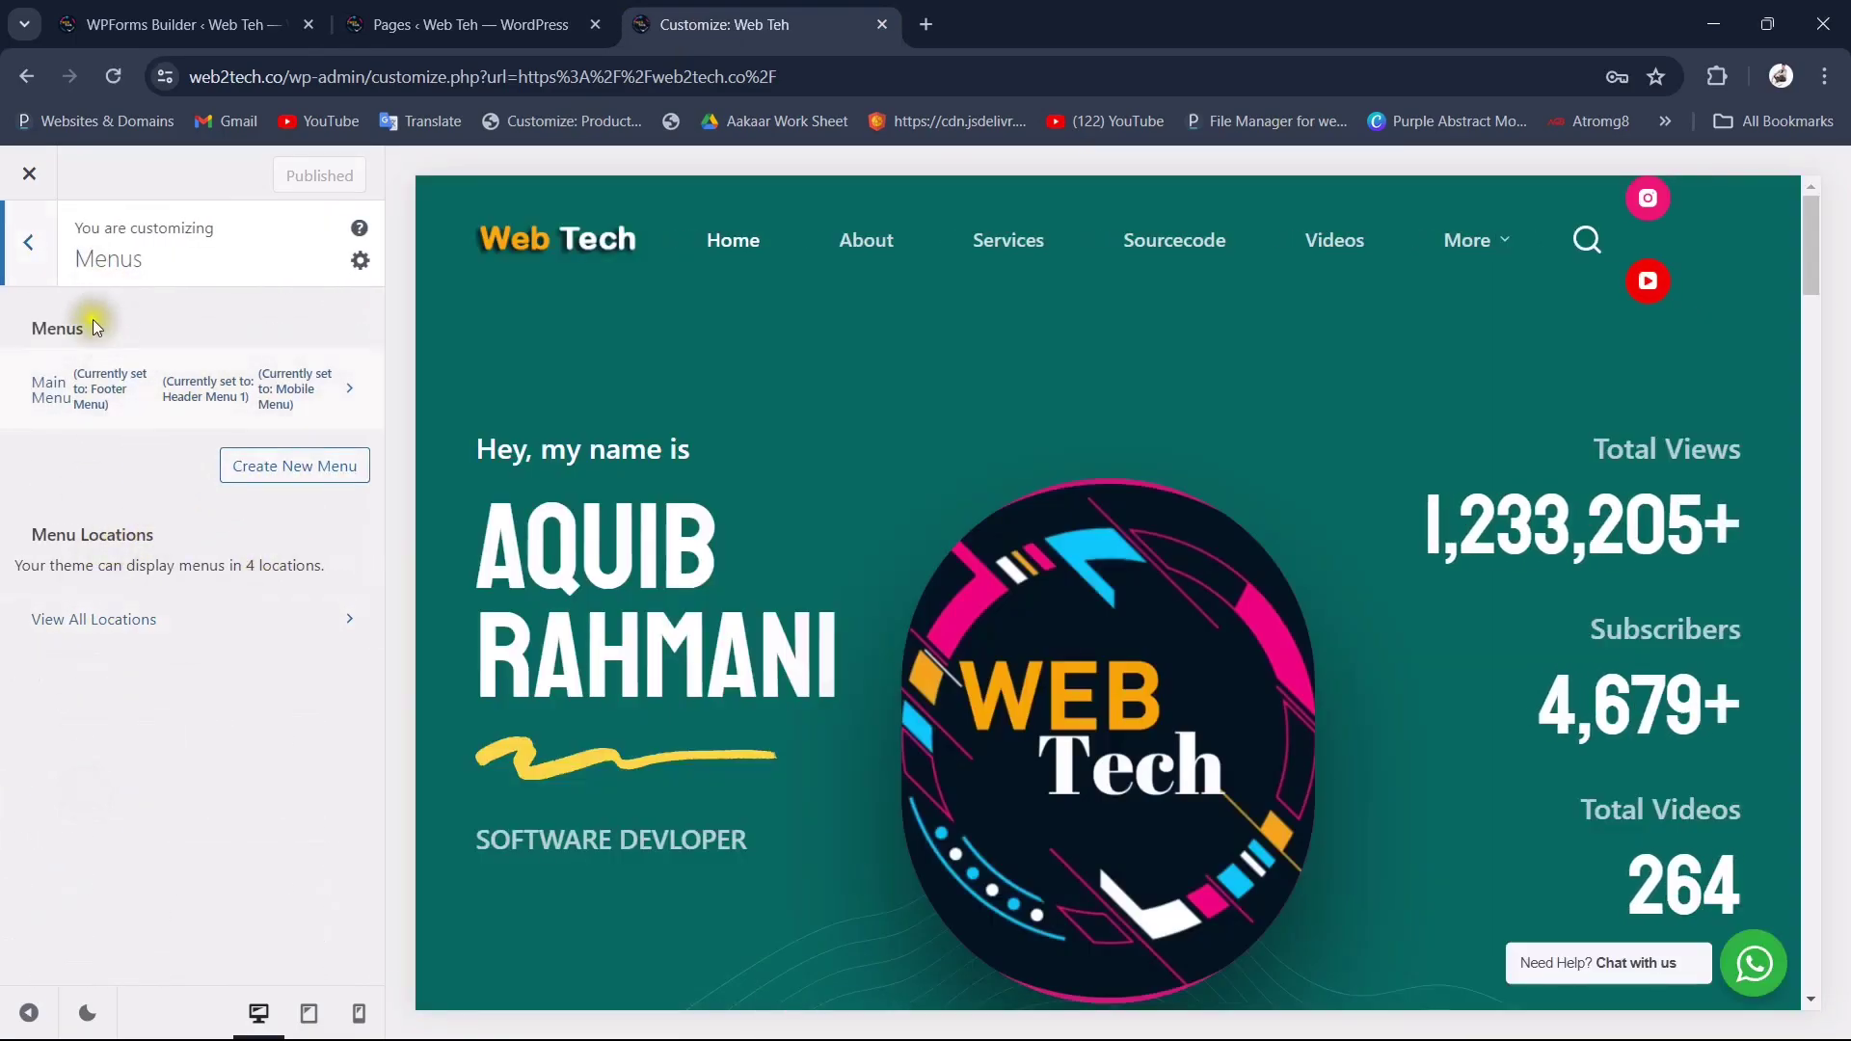
{"action": "left_click", "coordinate": [282, 393]}
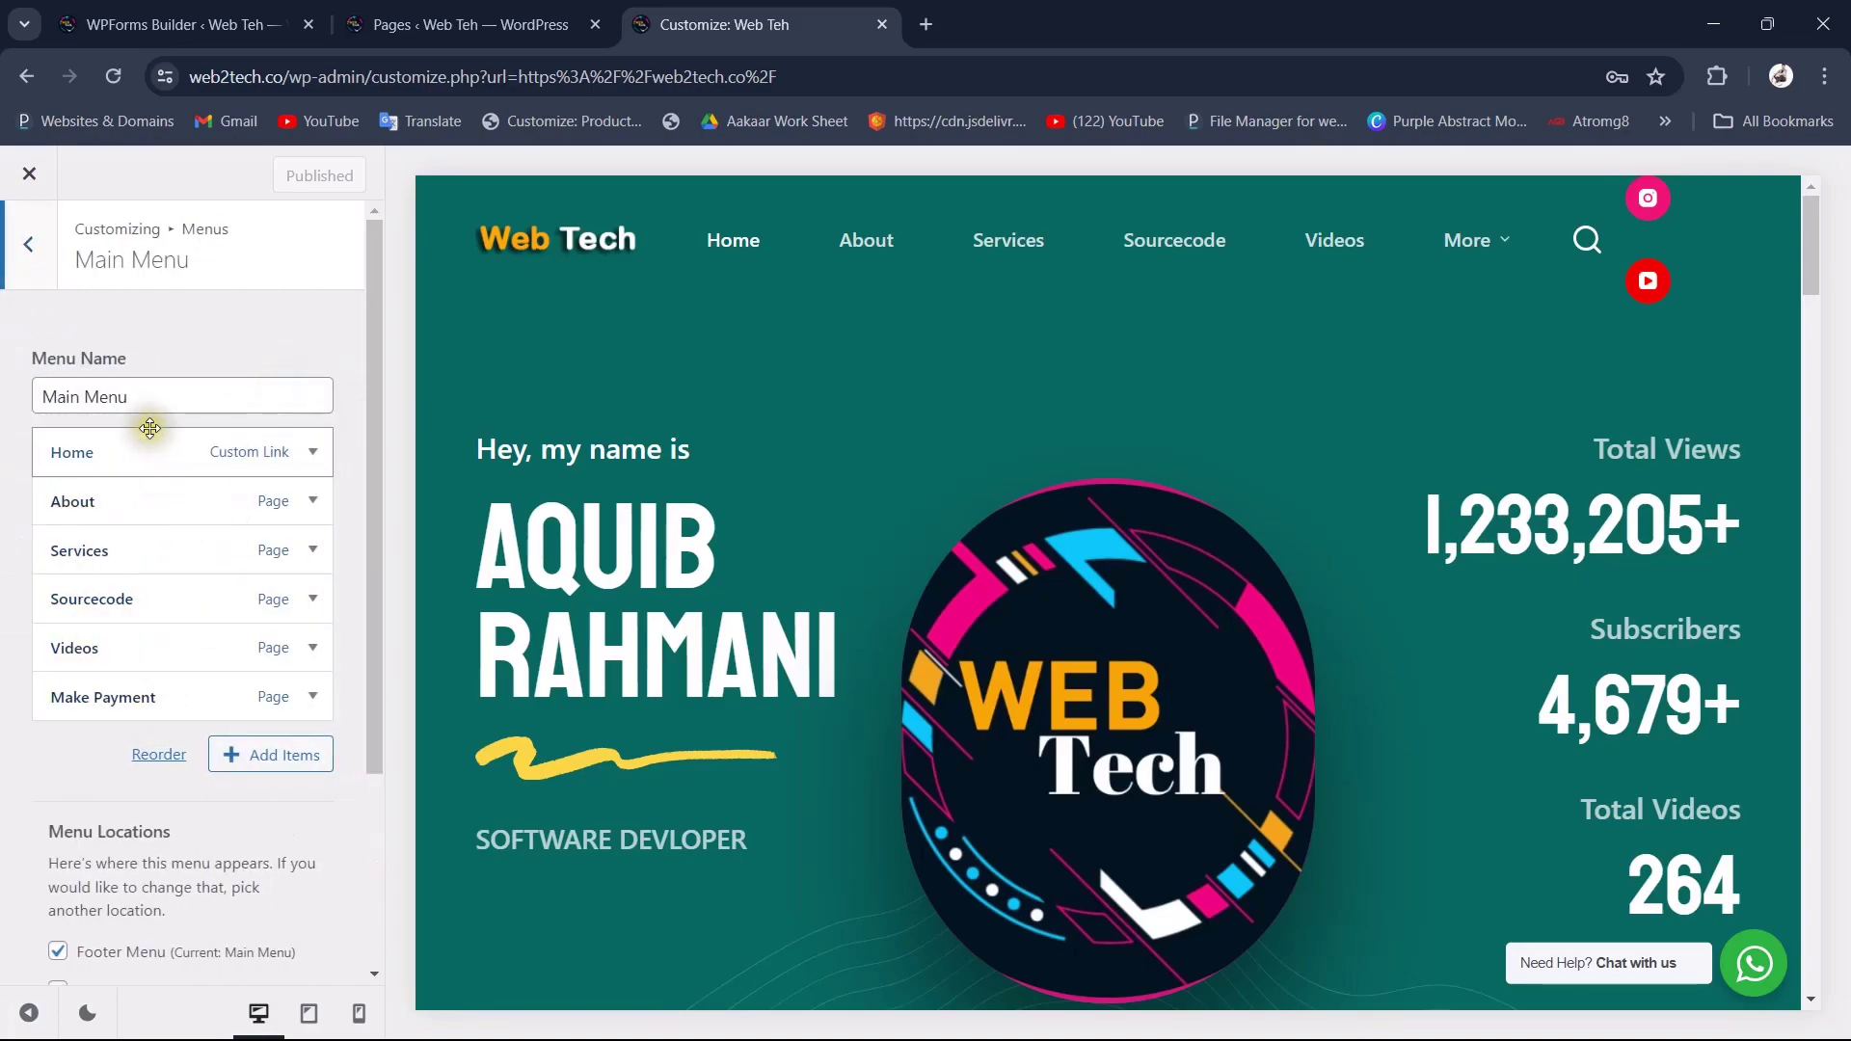
{"action": "left_click", "coordinate": [247, 757]}
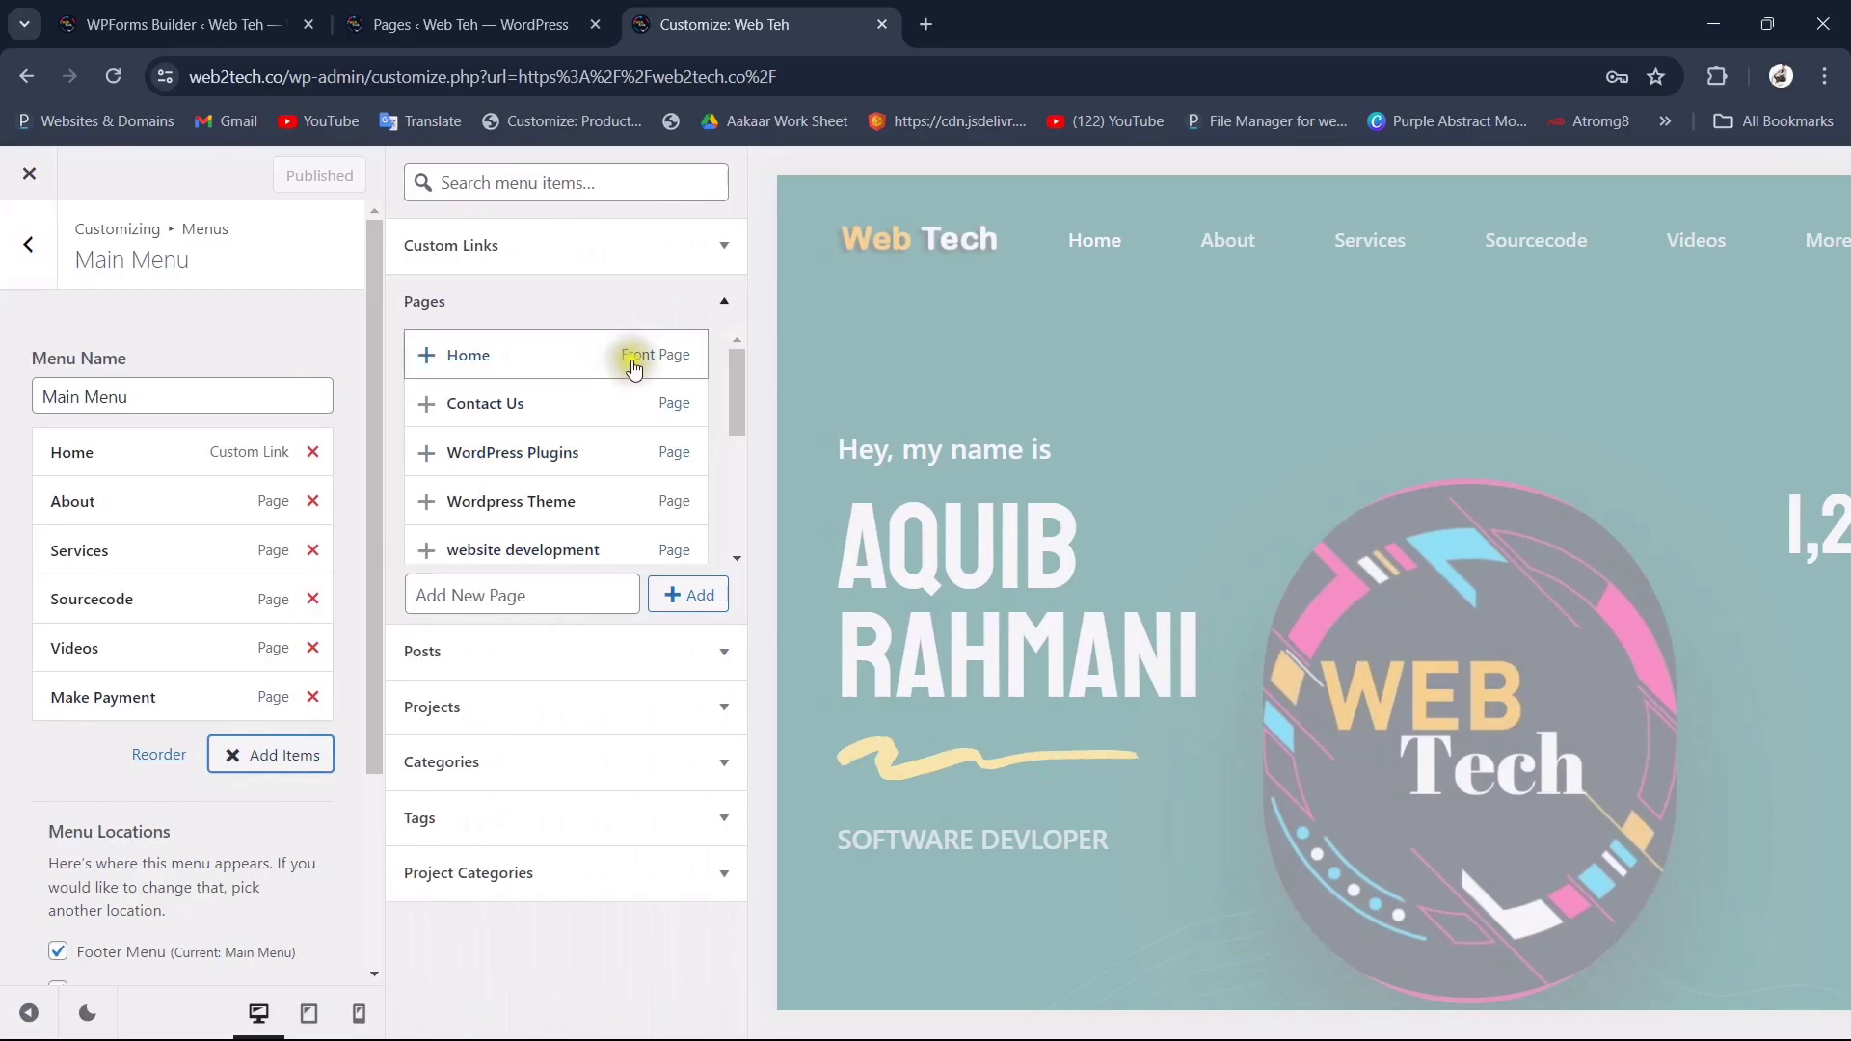
{"action": "left_click", "coordinate": [527, 413]}
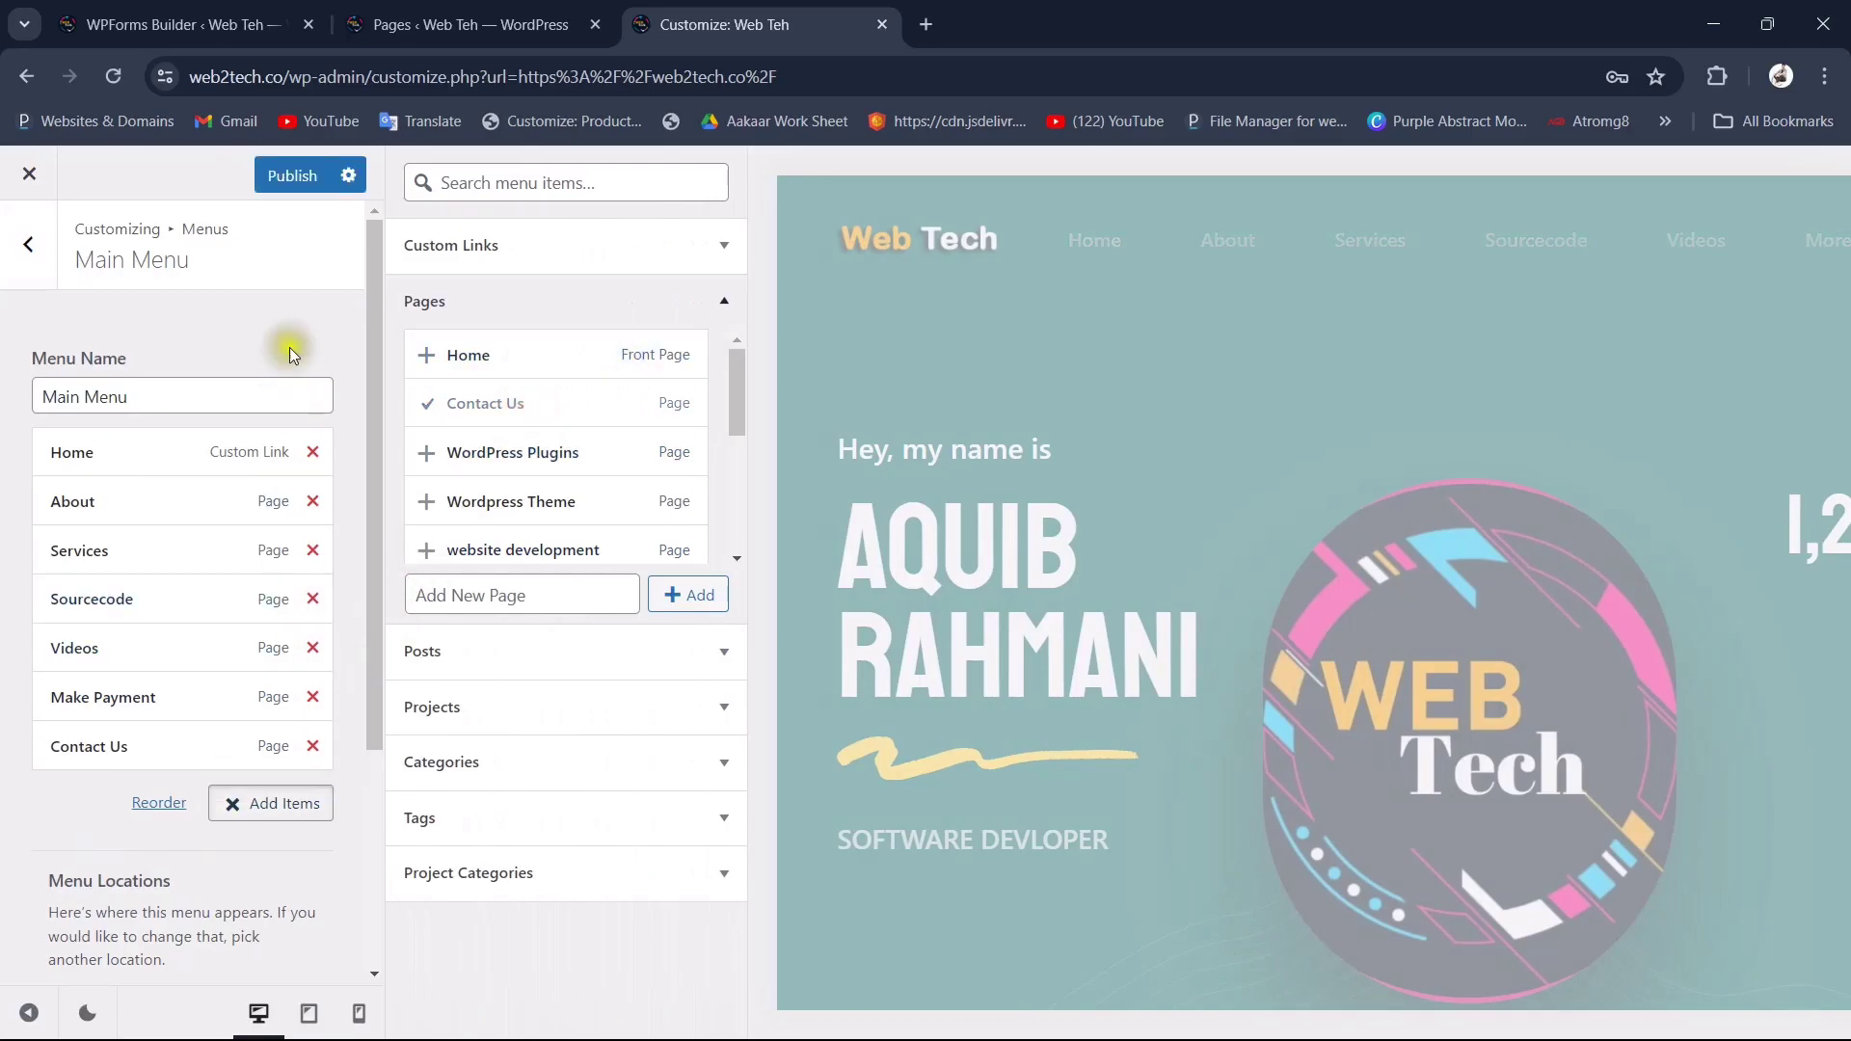
{"action": "left_click", "coordinate": [285, 179]}
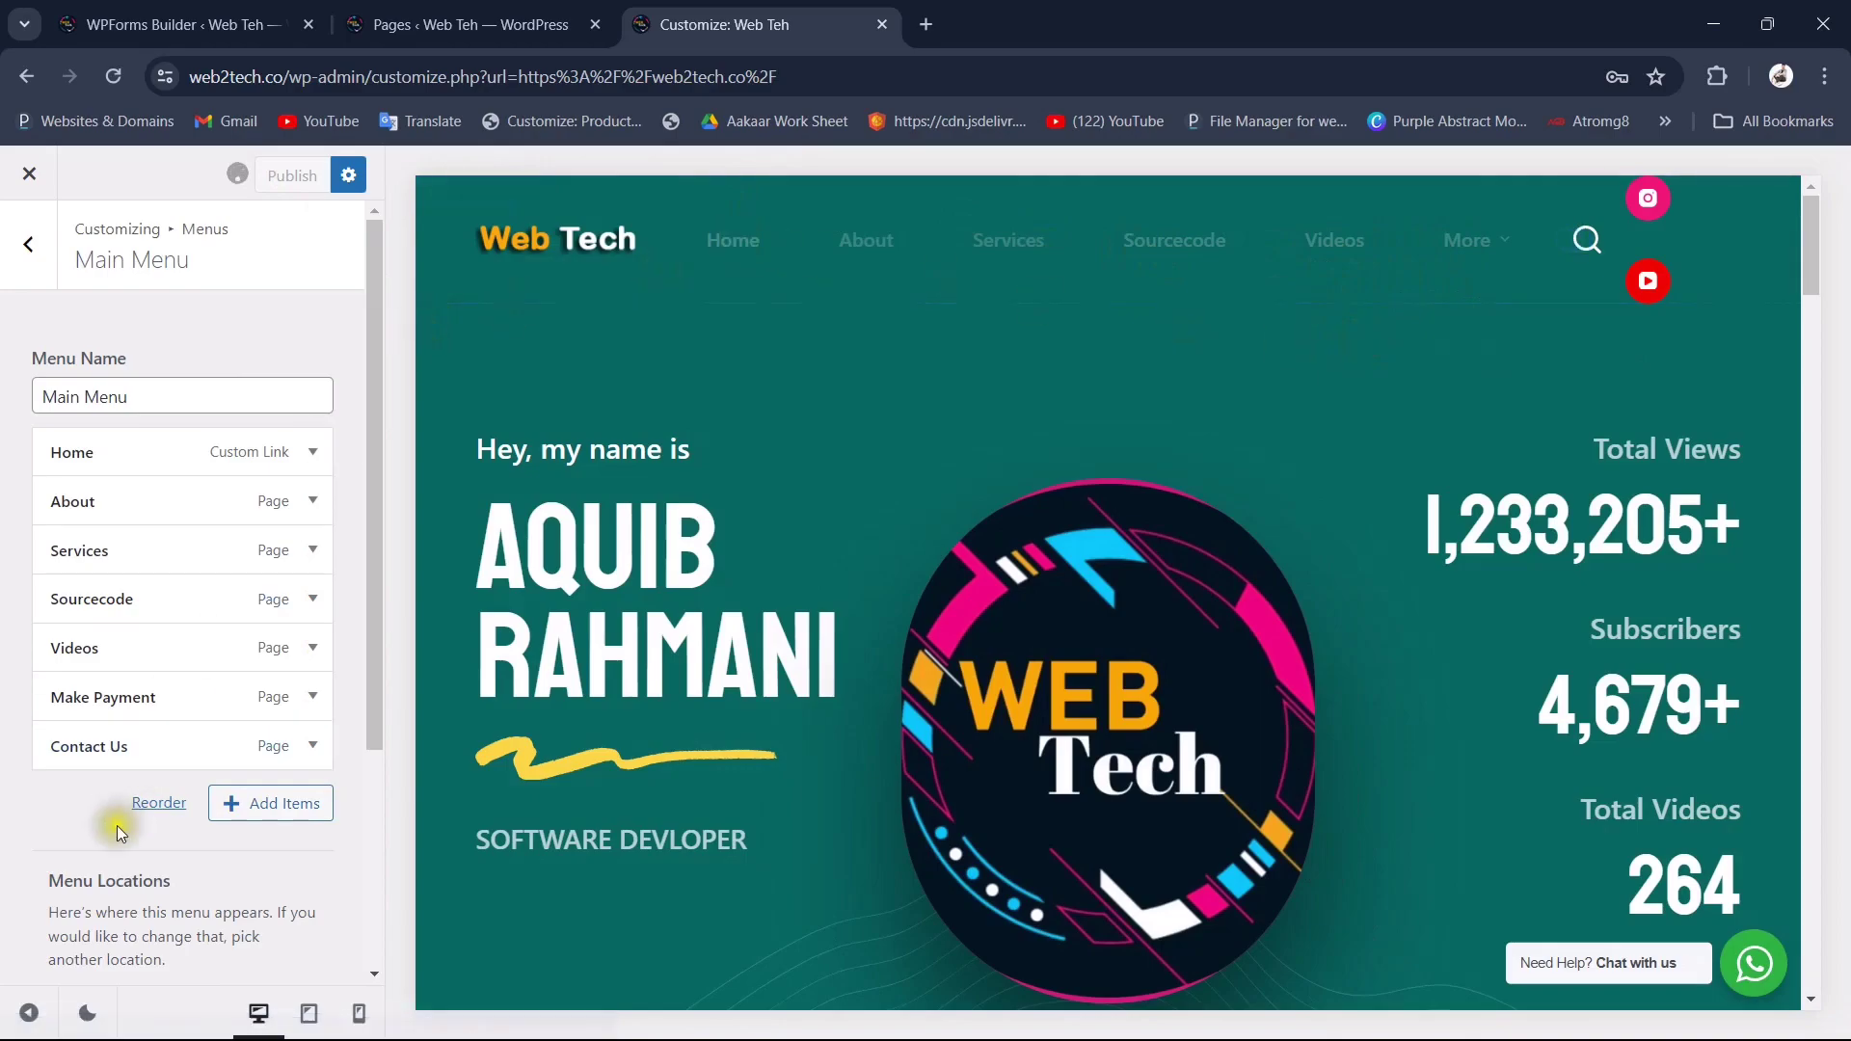
Step: Preview the site at full width, then return to Pages and open the live site in a new tab
{"action": "left_click", "coordinate": [30, 1012]}
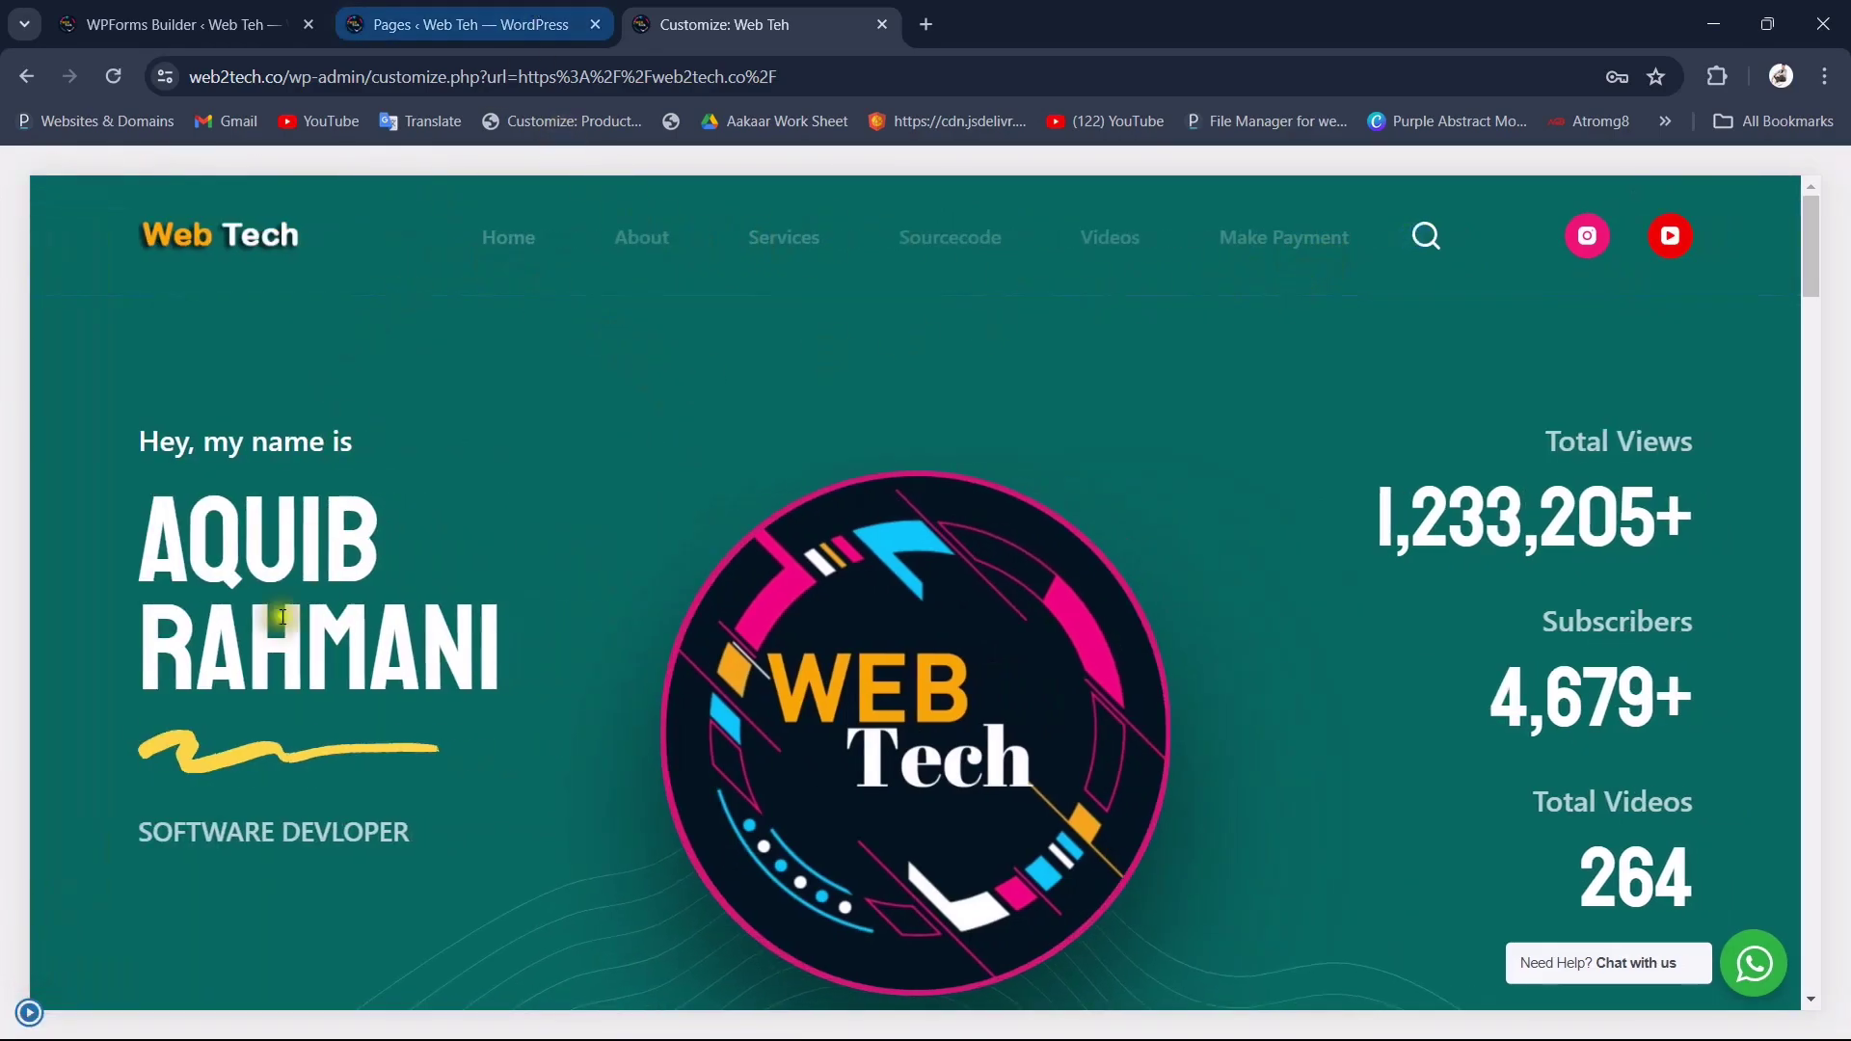
{"action": "left_click", "coordinate": [30, 1012]}
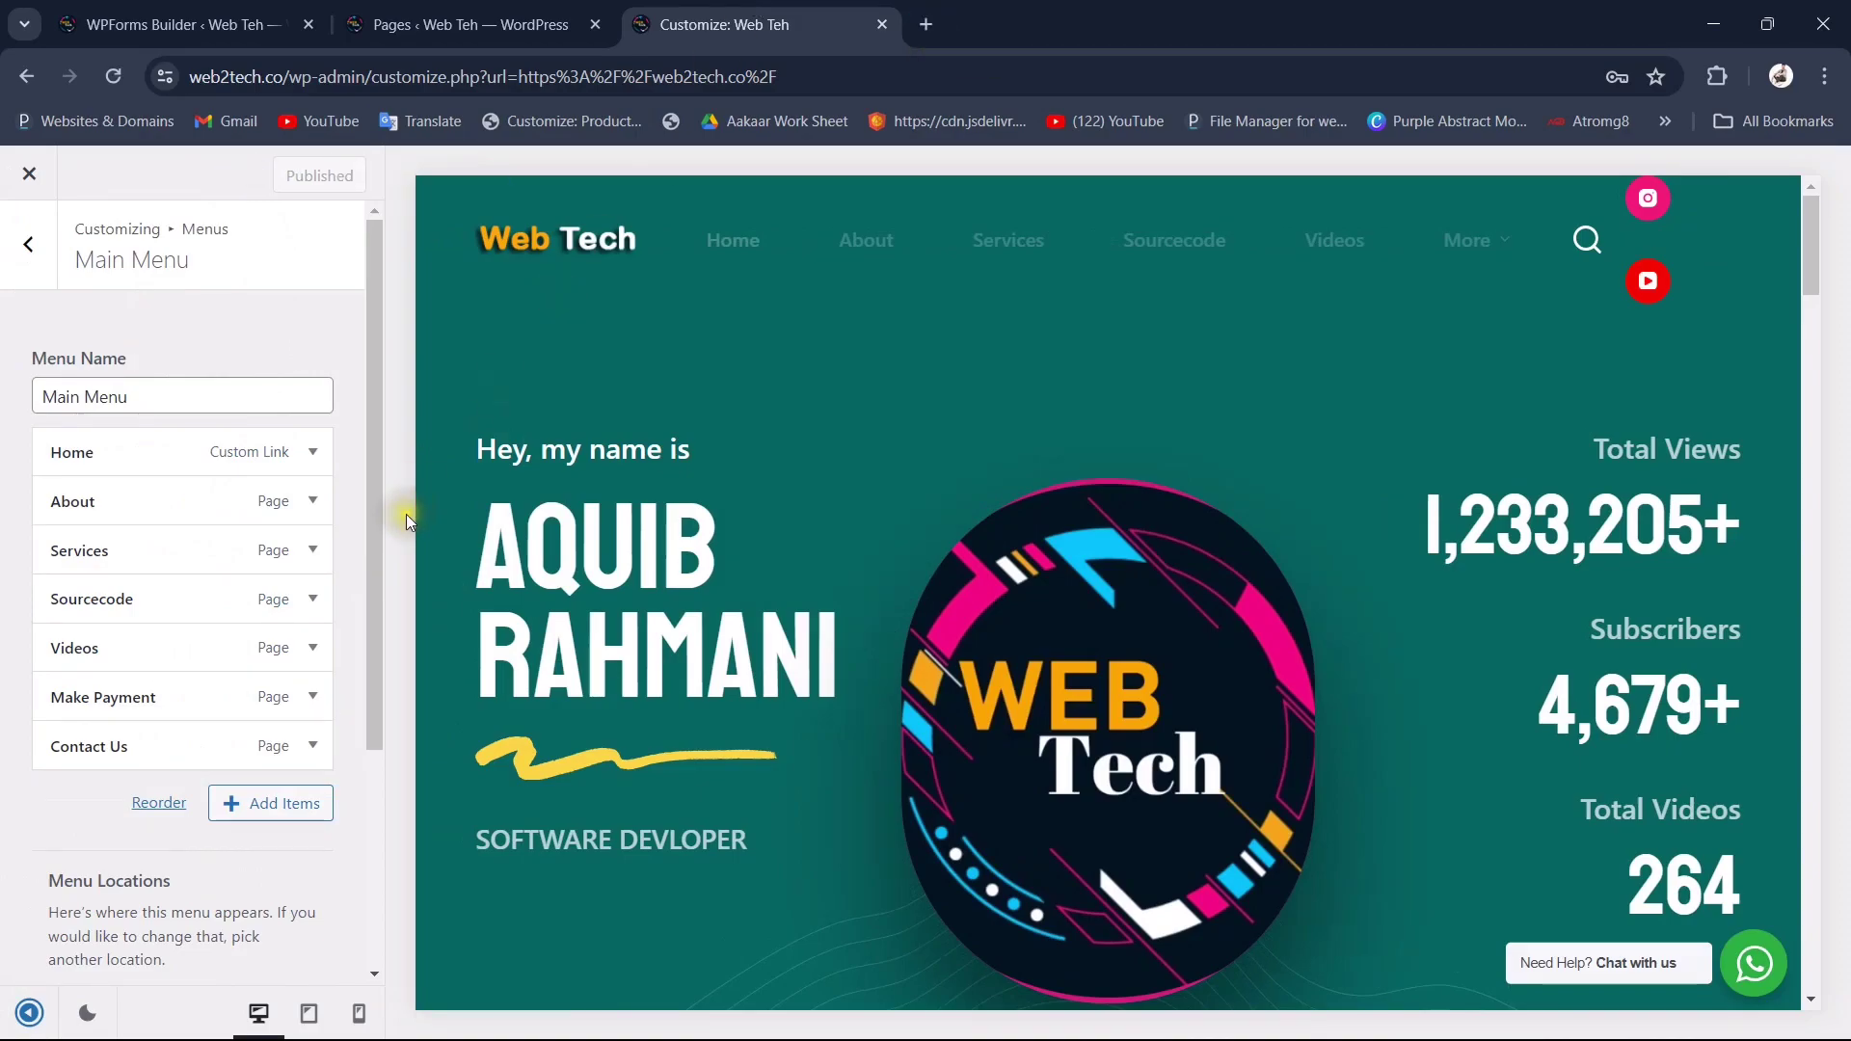
{"action": "left_click", "coordinate": [30, 1013]}
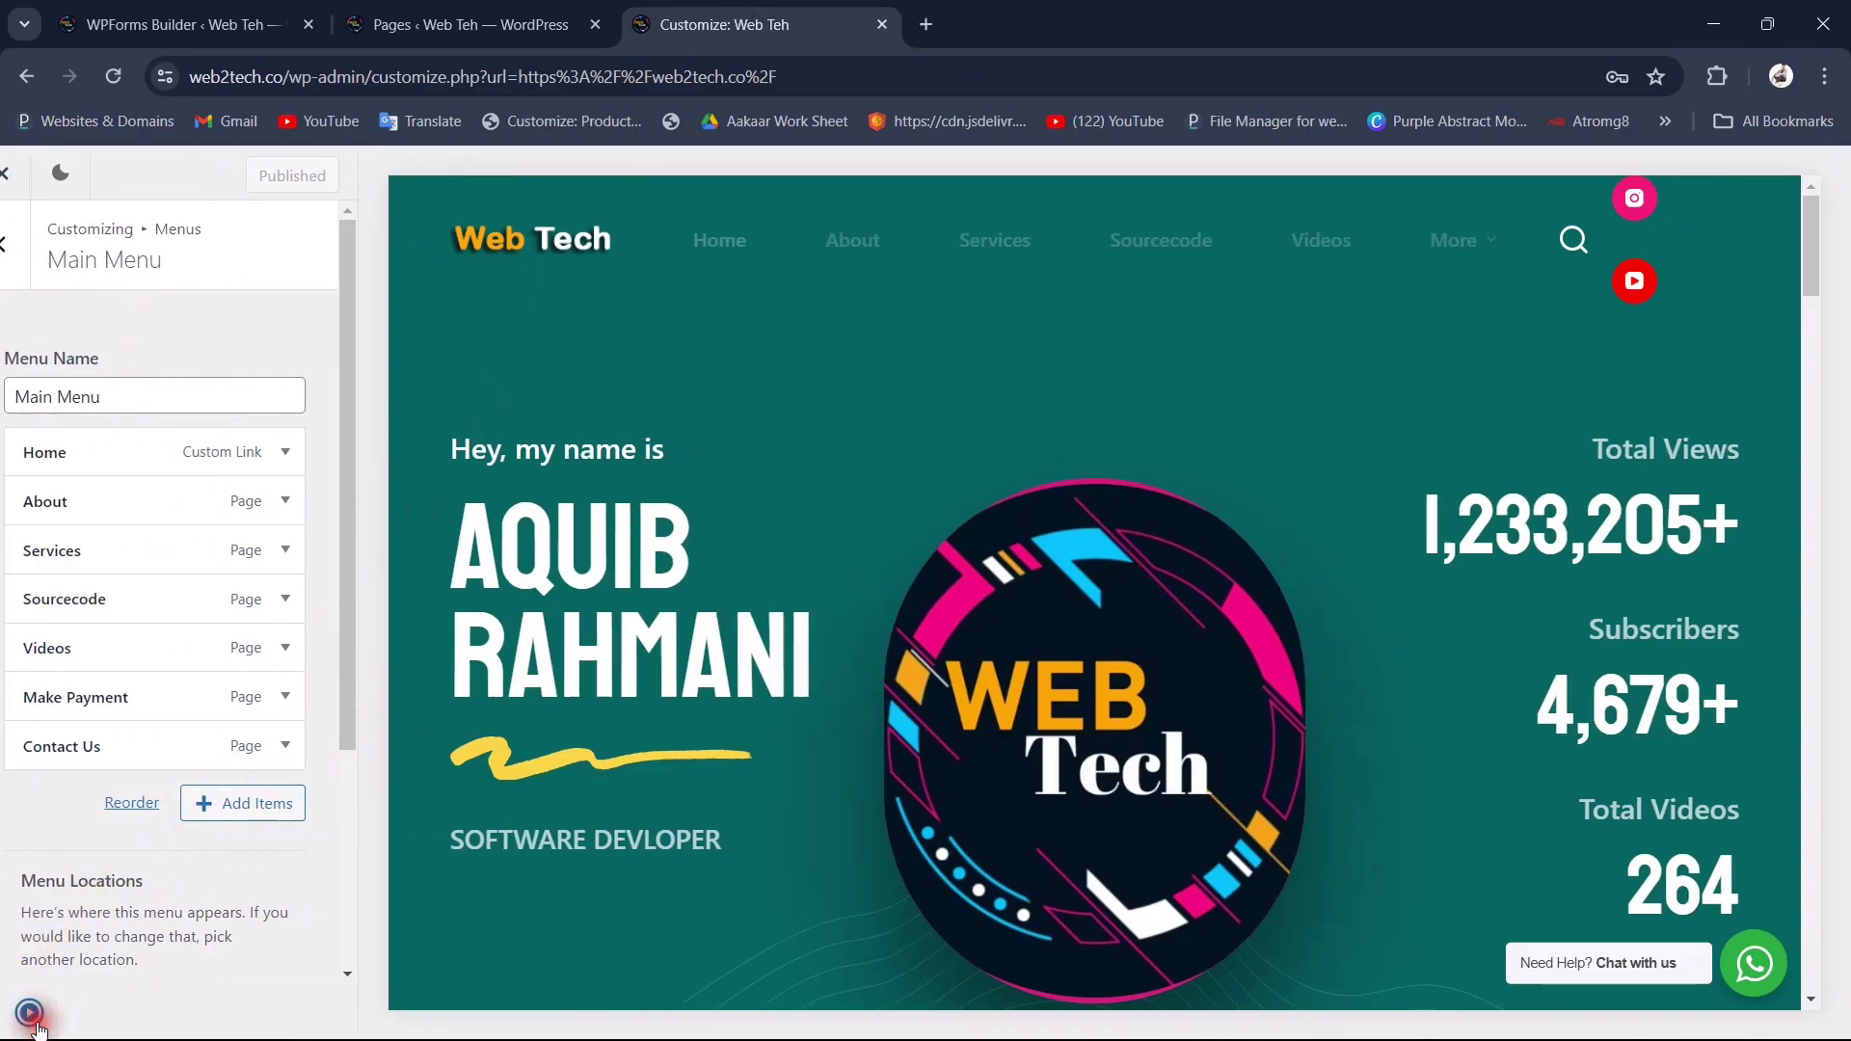
{"action": "left_click", "coordinate": [218, 7]}
{"action": "left_click", "coordinate": [416, 10]}
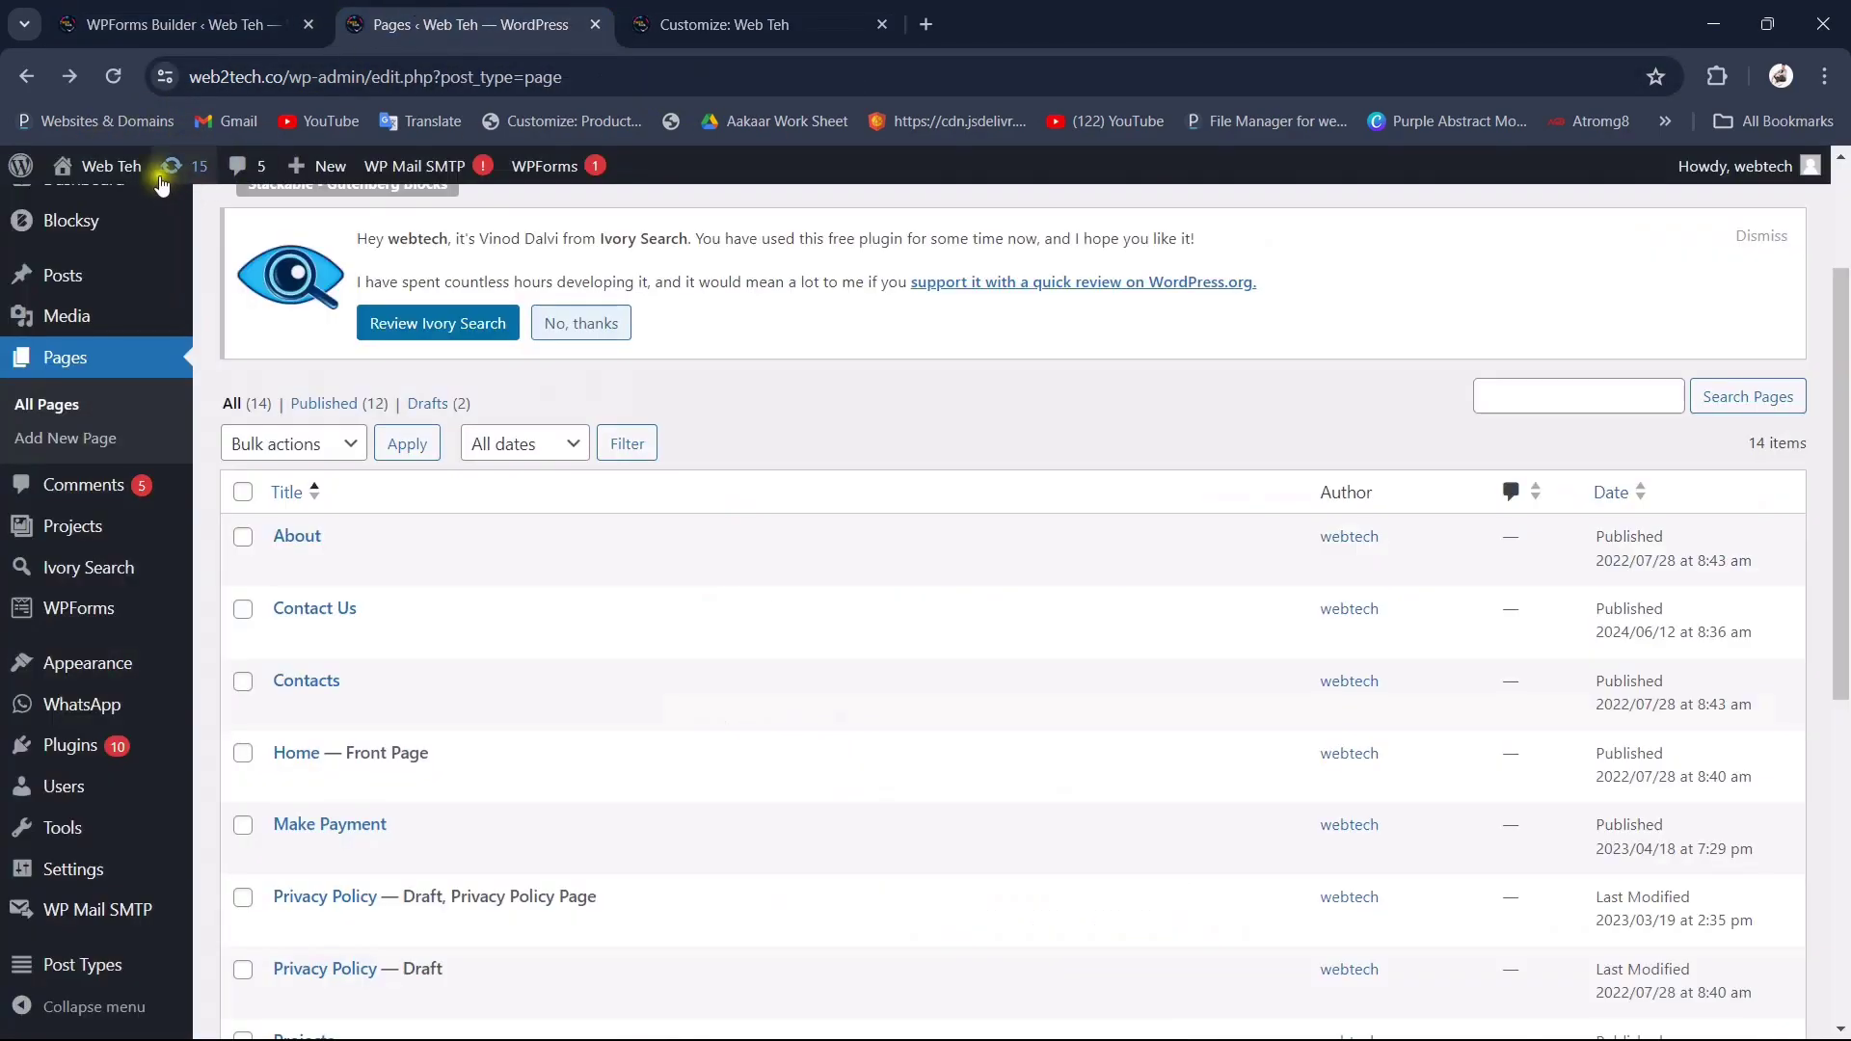
{"action": "middle_click", "coordinate": [90, 214]}
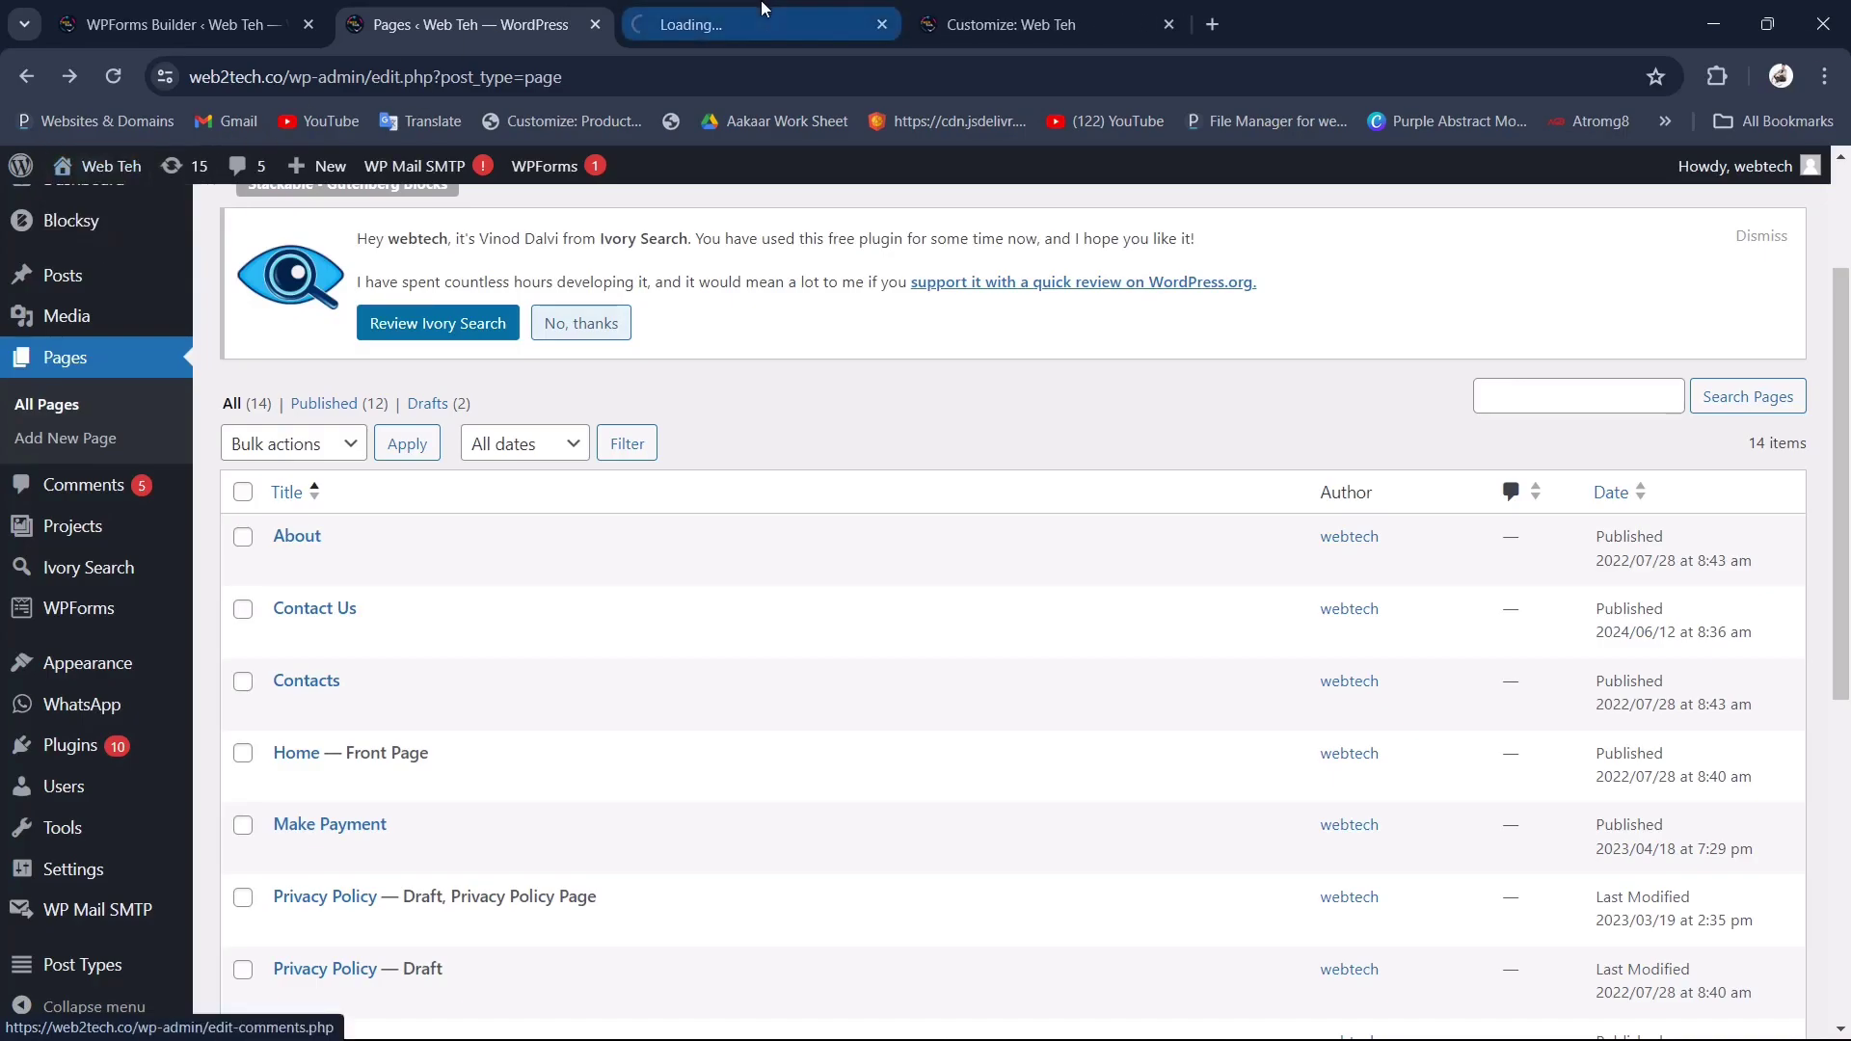
Step: Move the live site tab to the end of the tab strip and open its Contact Us page
{"action": "left_click_drag", "start_coordinate": [755, 17], "coordinate": [1157, 20]}
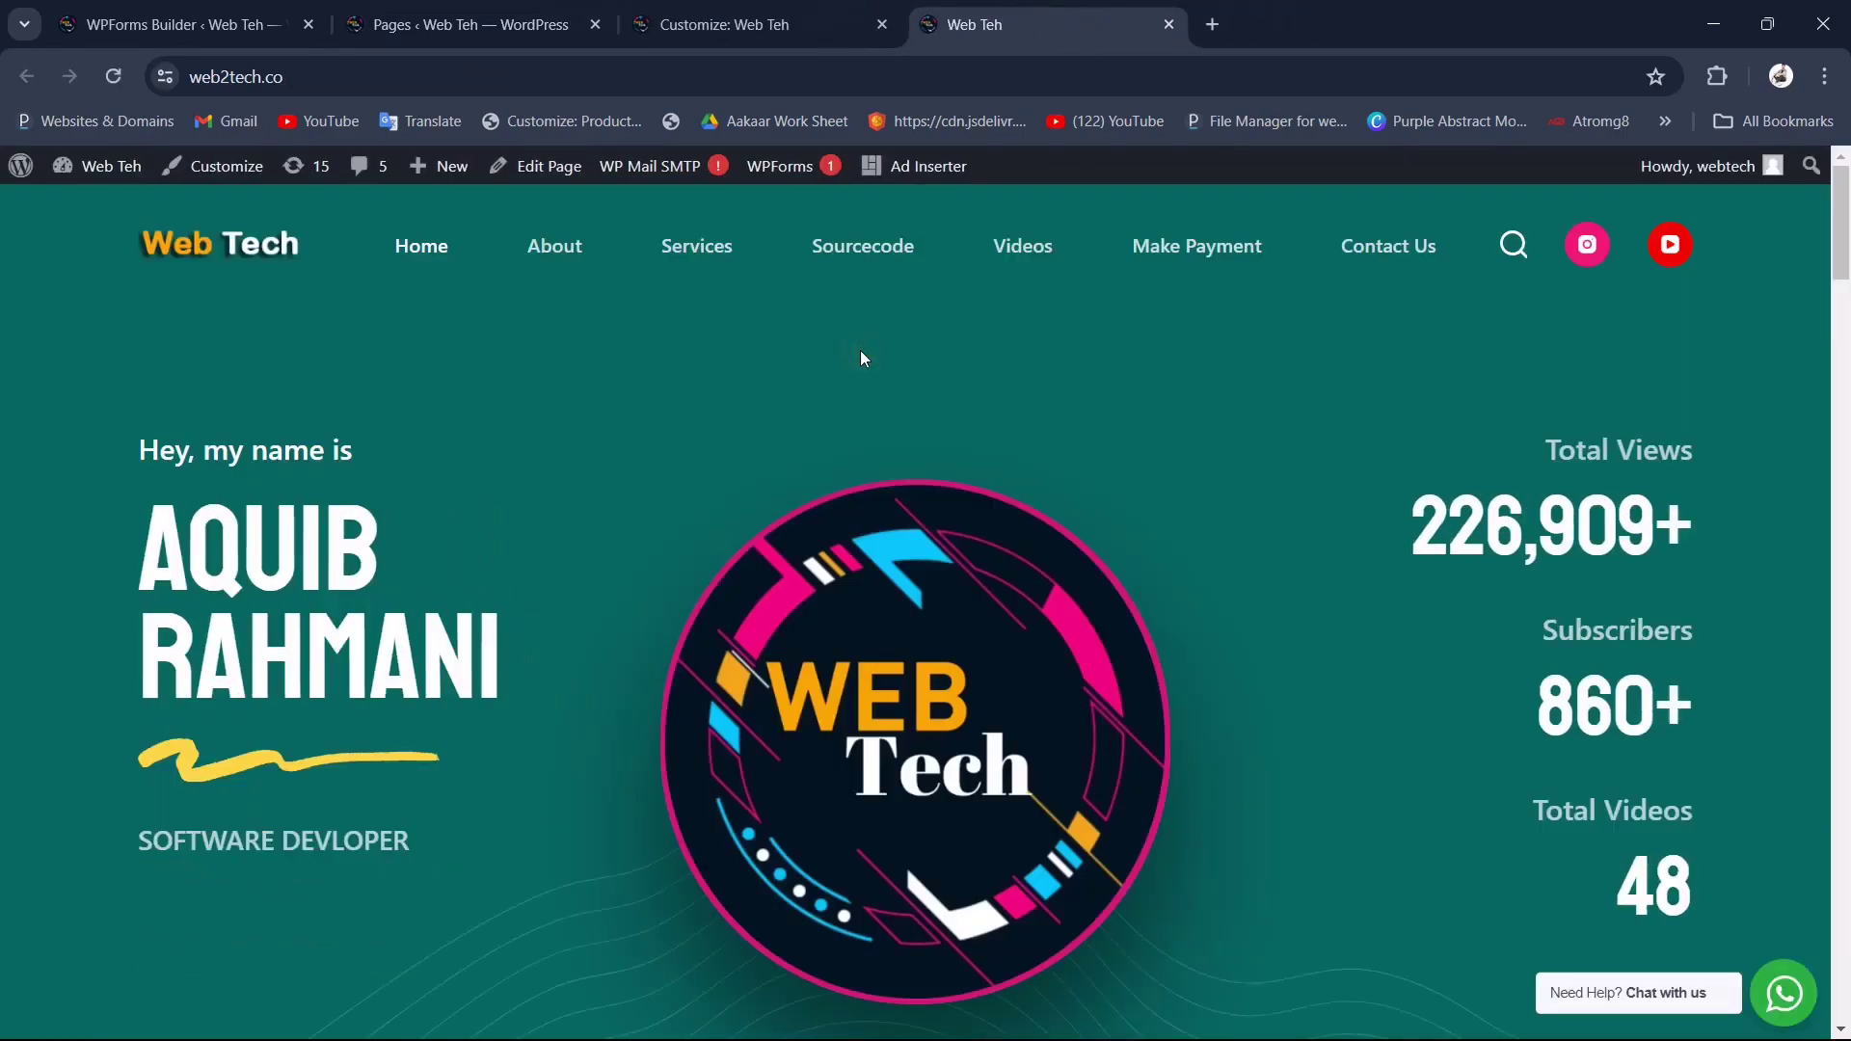
{"action": "left_click", "coordinate": [1376, 258]}
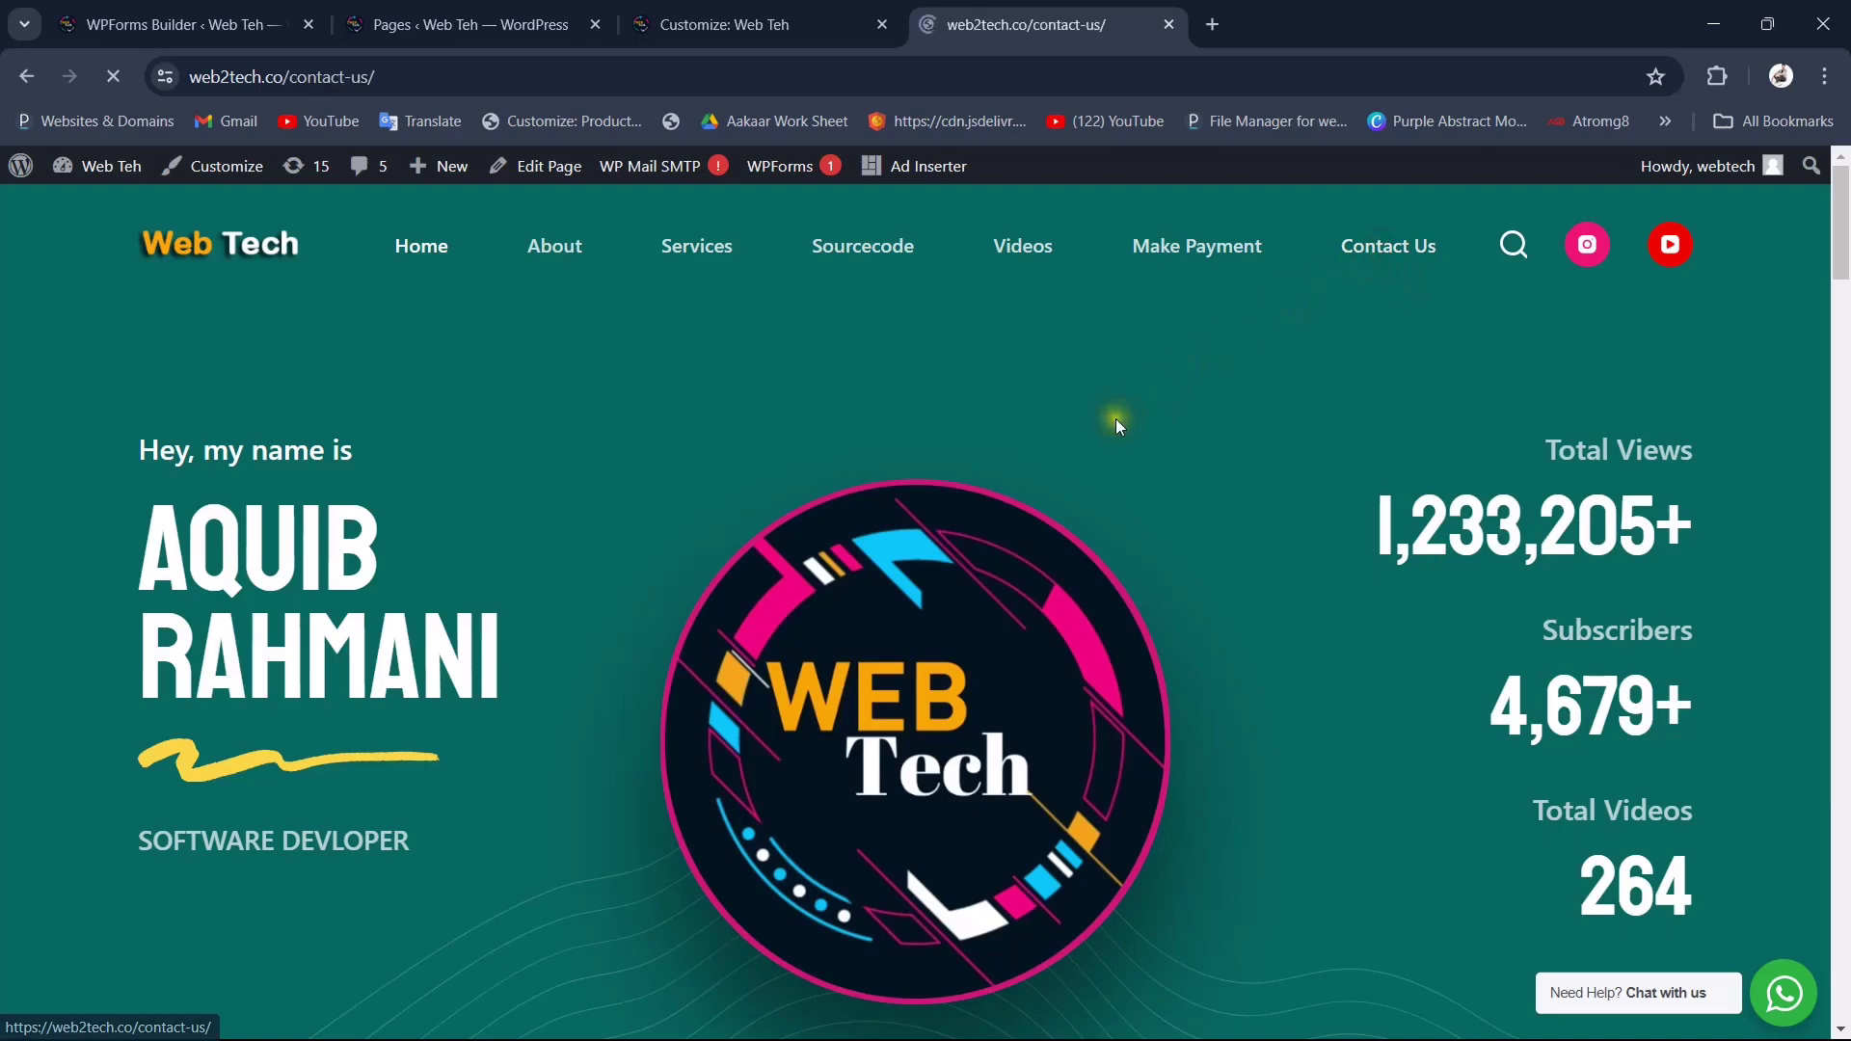
{"action": "scroll", "coordinate": [718, 588], "scroll_direction": "down", "scroll_amount": 1}
{"action": "left_click", "coordinate": [309, 466]}
Step: Fill in a test first and last name, the autofilled e-mail and a test message, then submit
{"action": "left_click", "coordinate": [198, 461]}
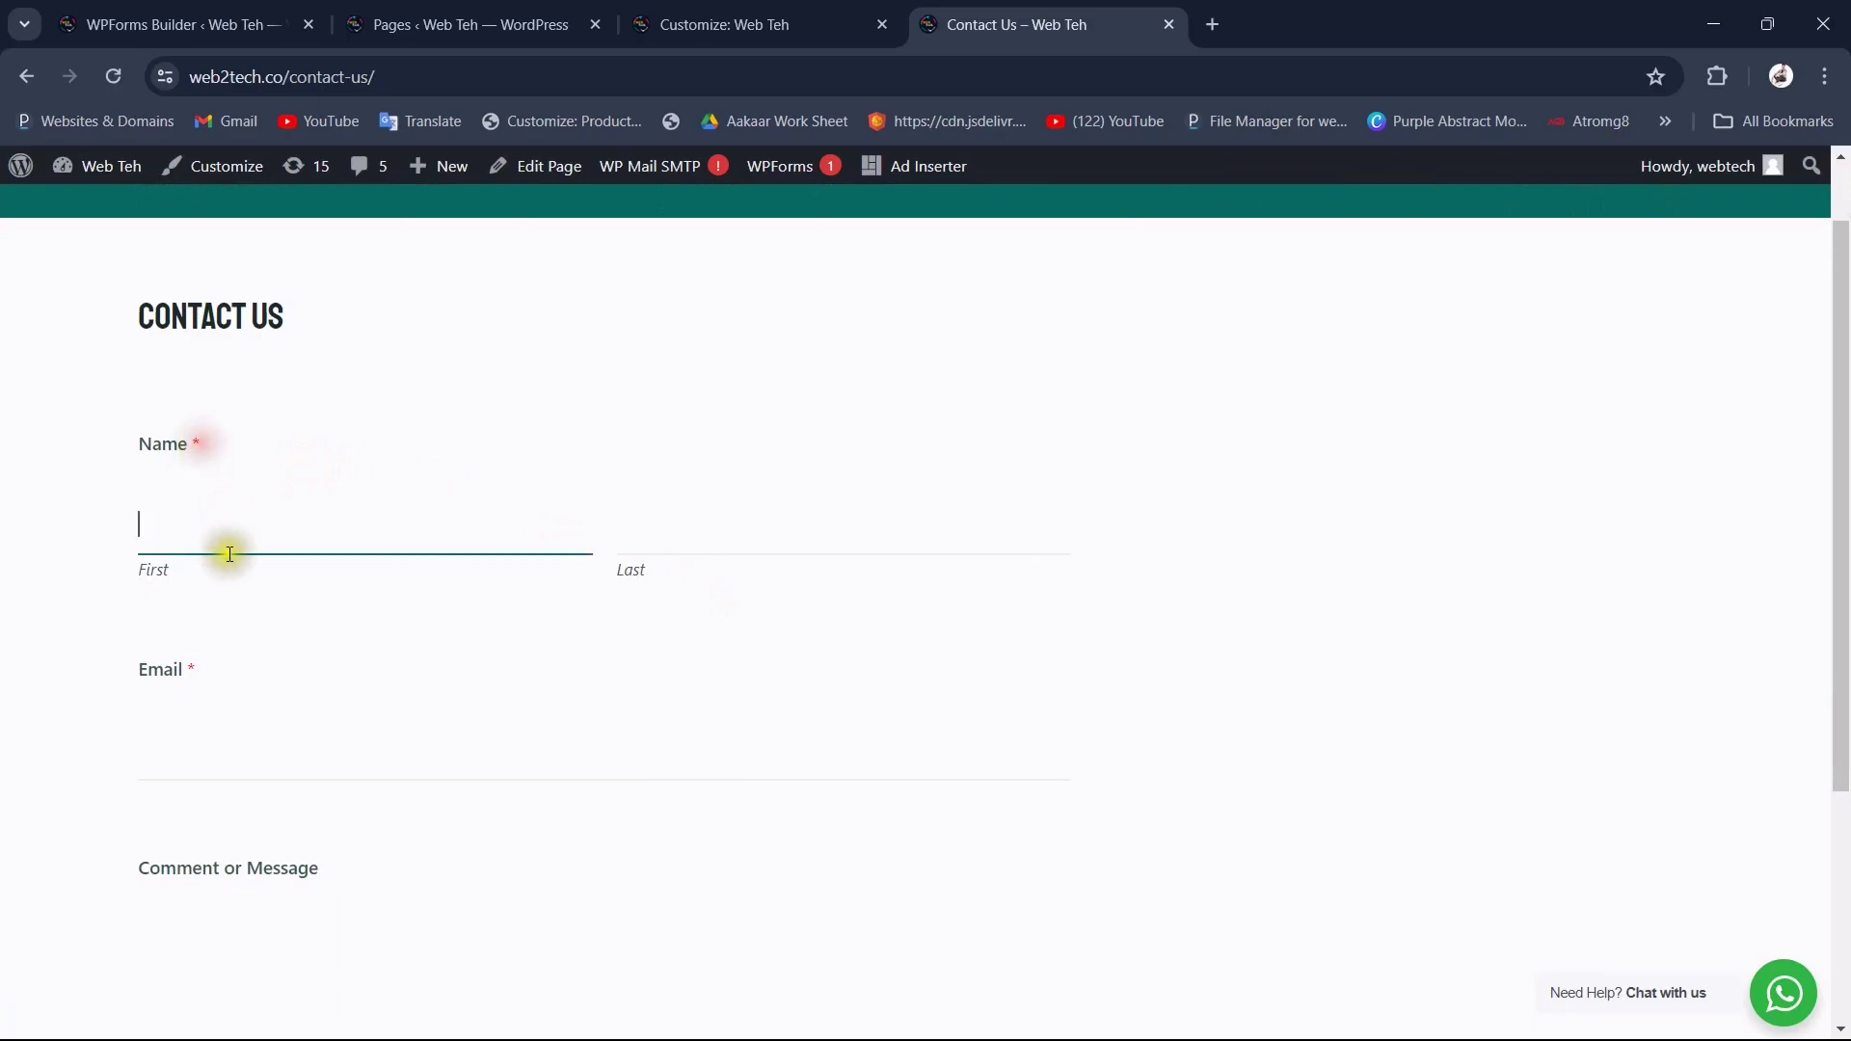
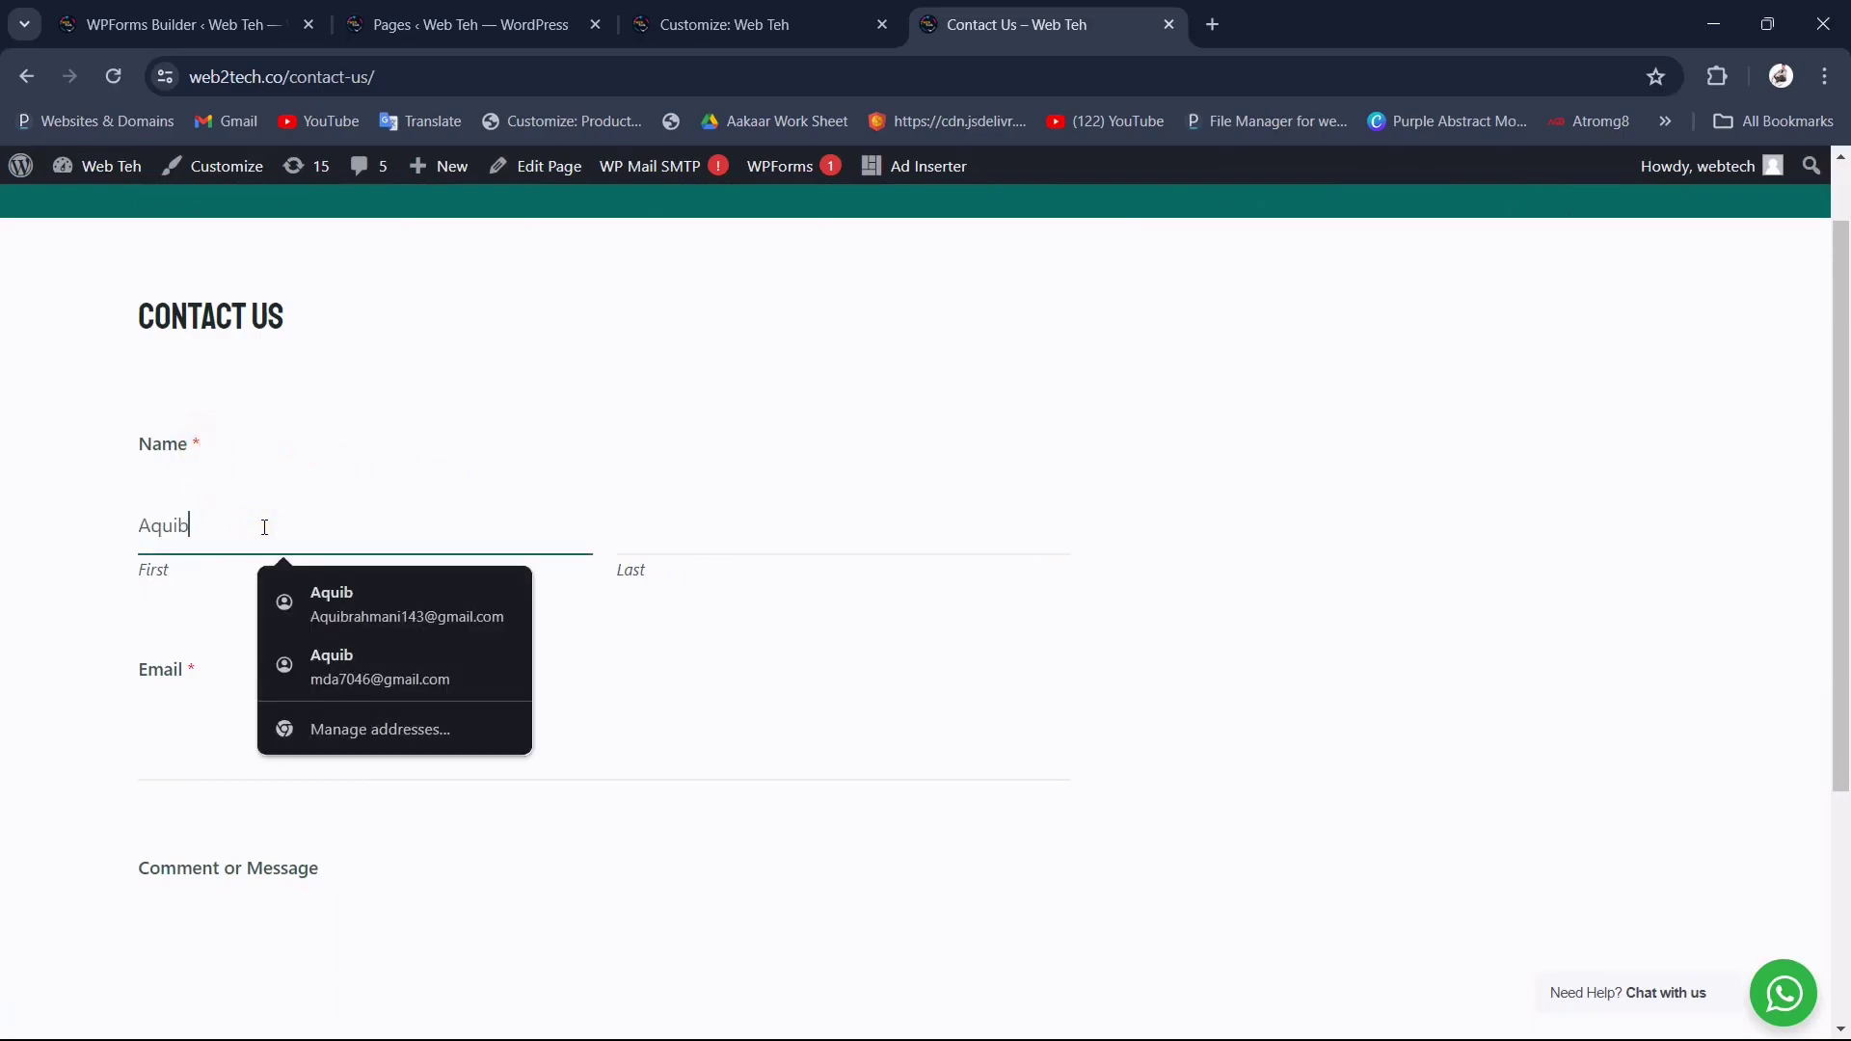
{"action": "key", "text": "Tab"}
{"action": "key", "text": "Tab"}
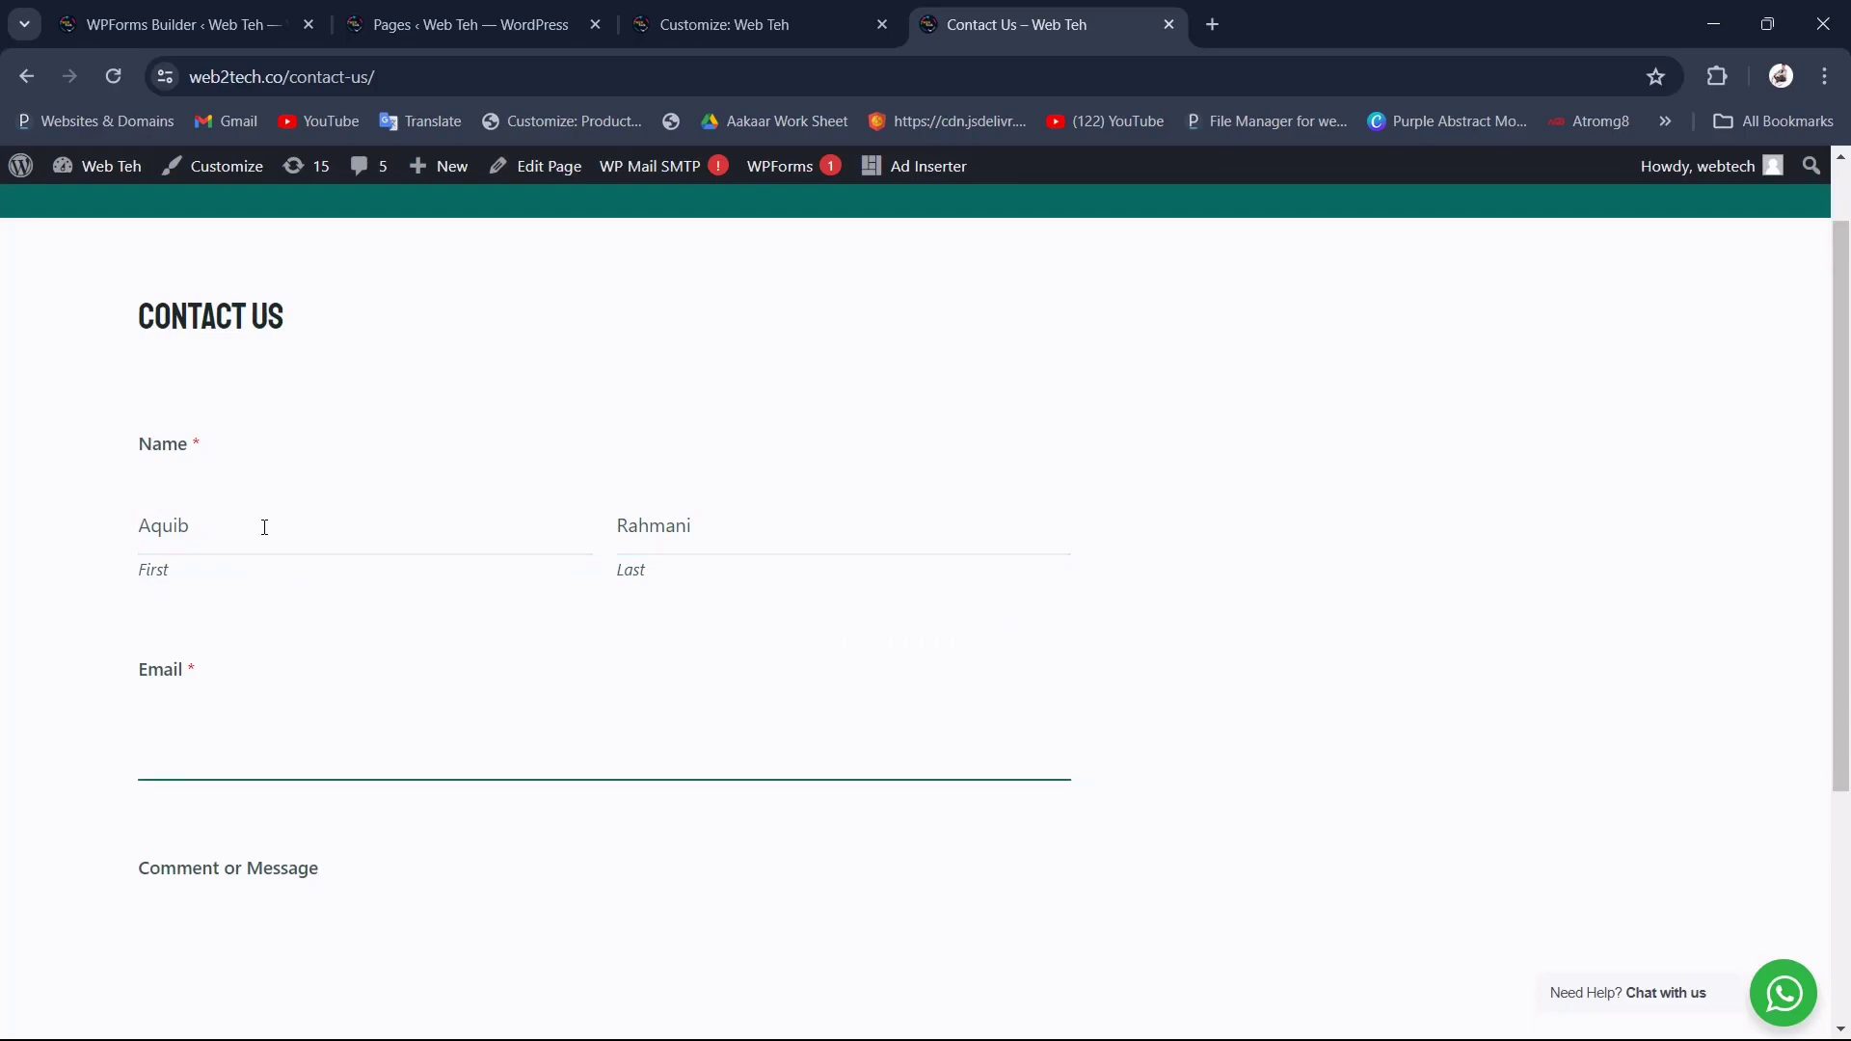
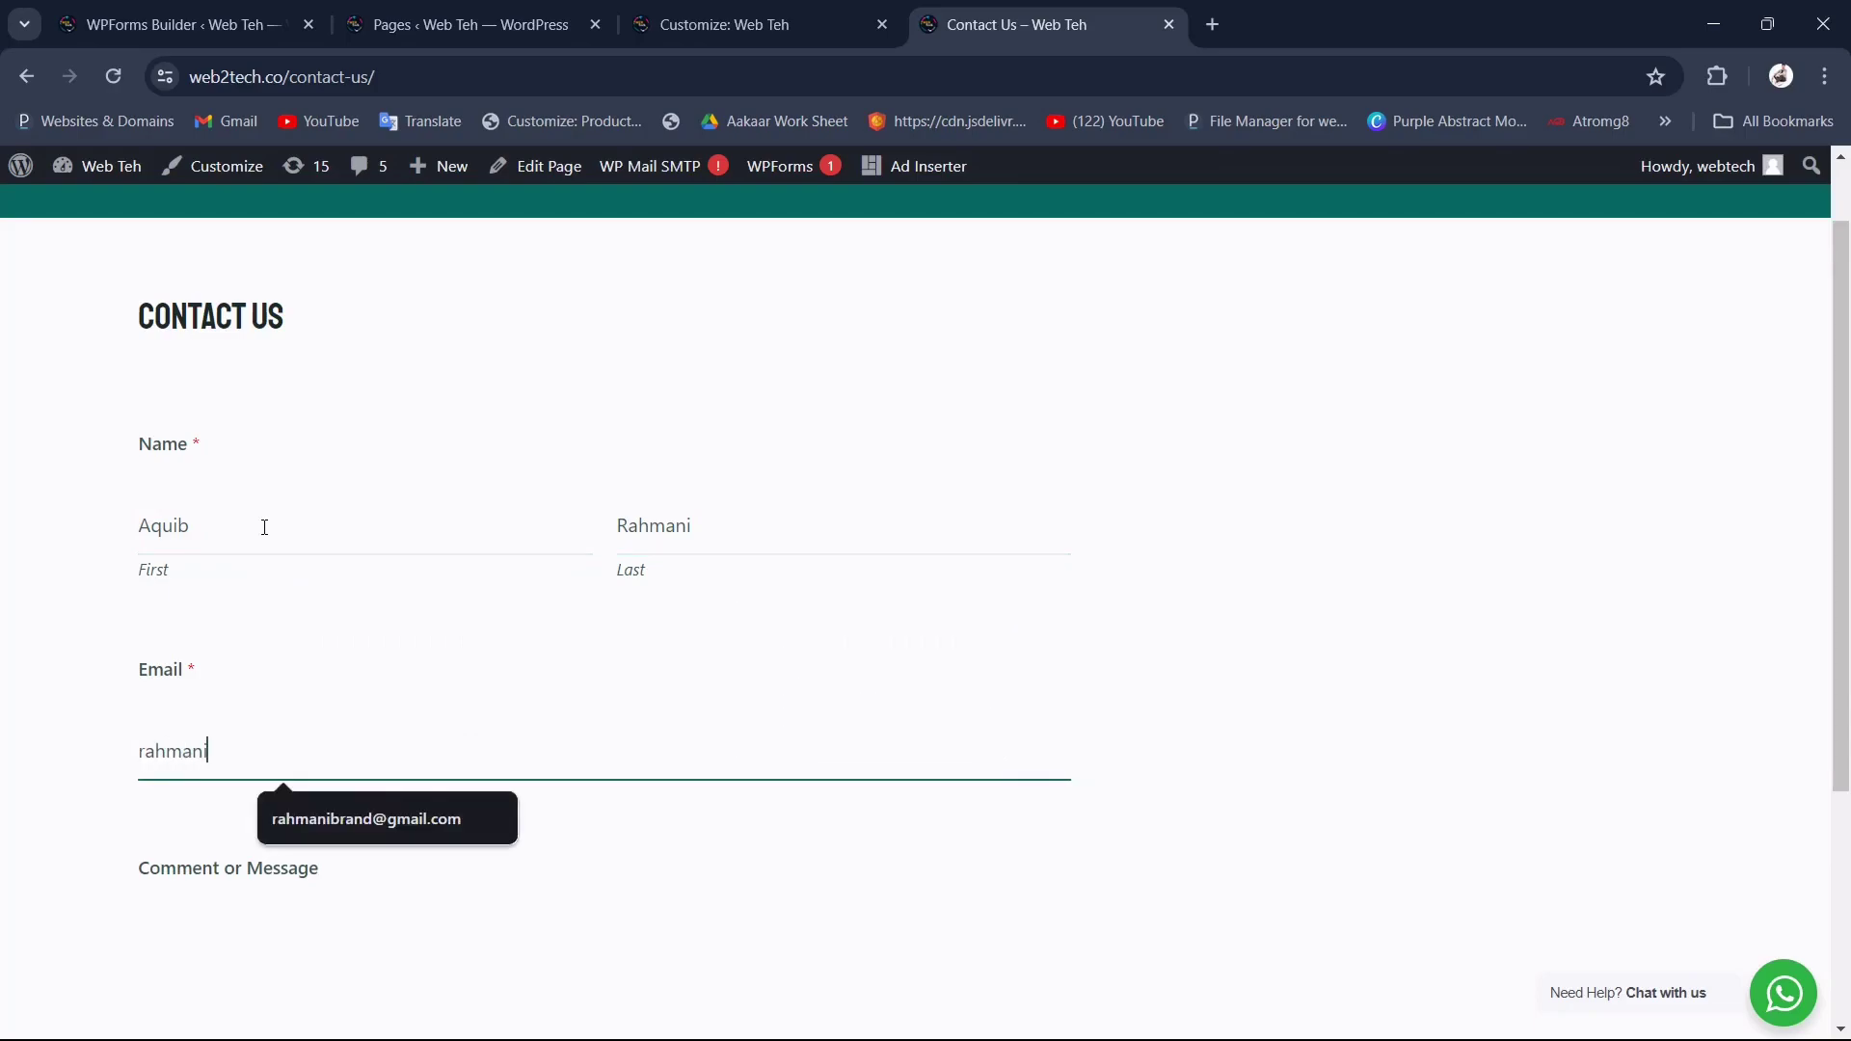
{"action": "key", "text": "Down"}
{"action": "key", "text": "Return"}
{"action": "key", "text": "Tab"}
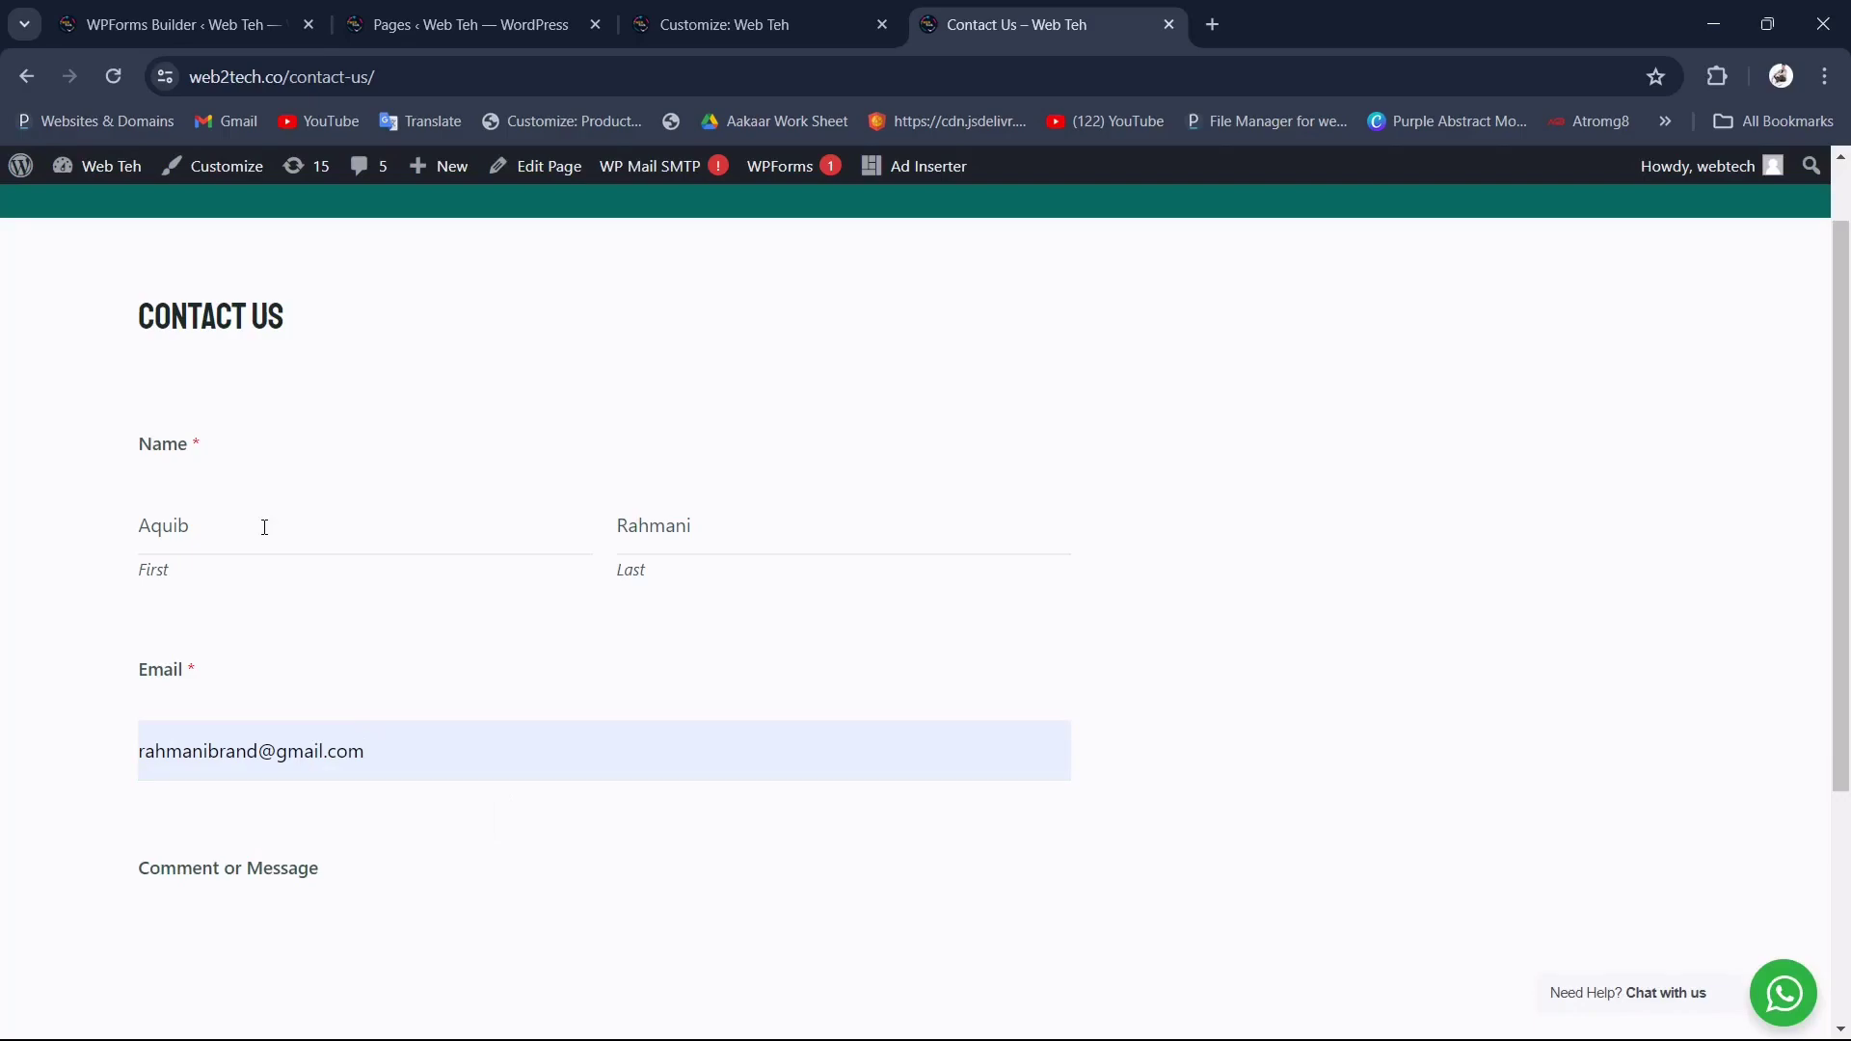
{"action": "scroll", "coordinate": [334, 785], "scroll_direction": "down", "scroll_amount": 3}
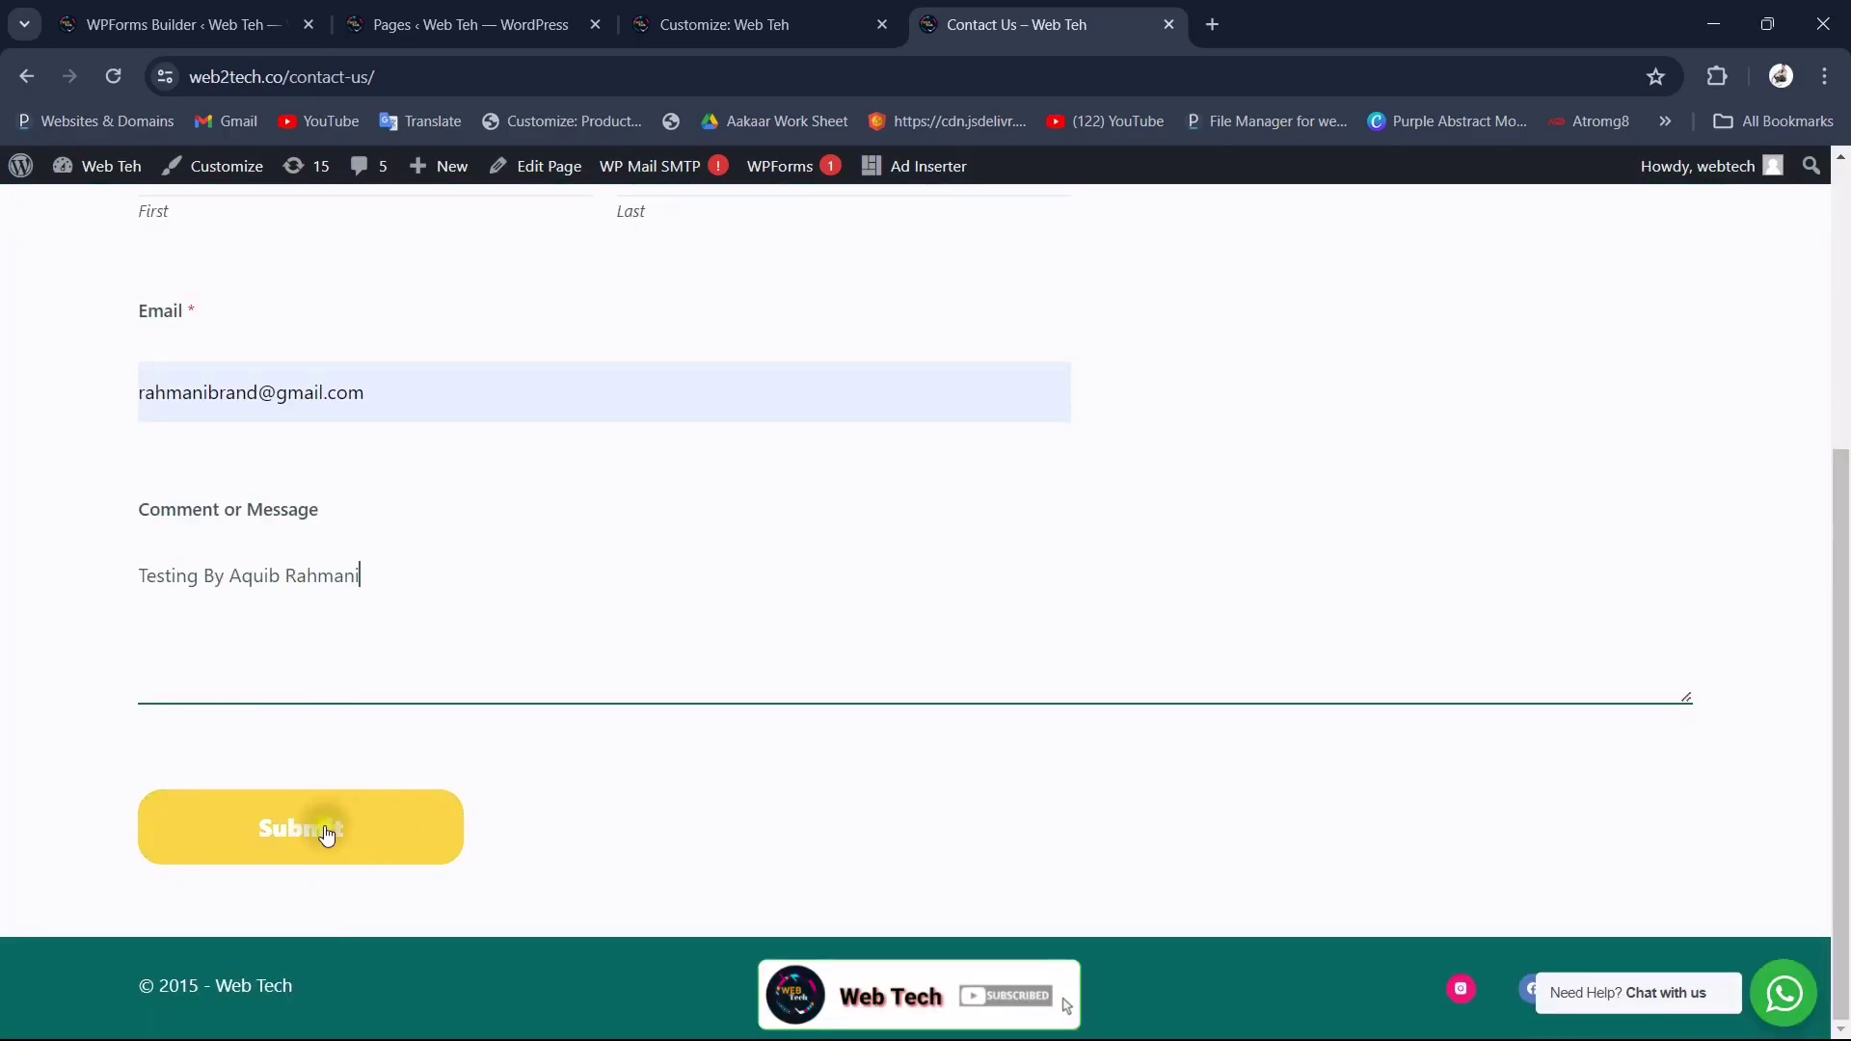
{"action": "left_click", "coordinate": [326, 831]}
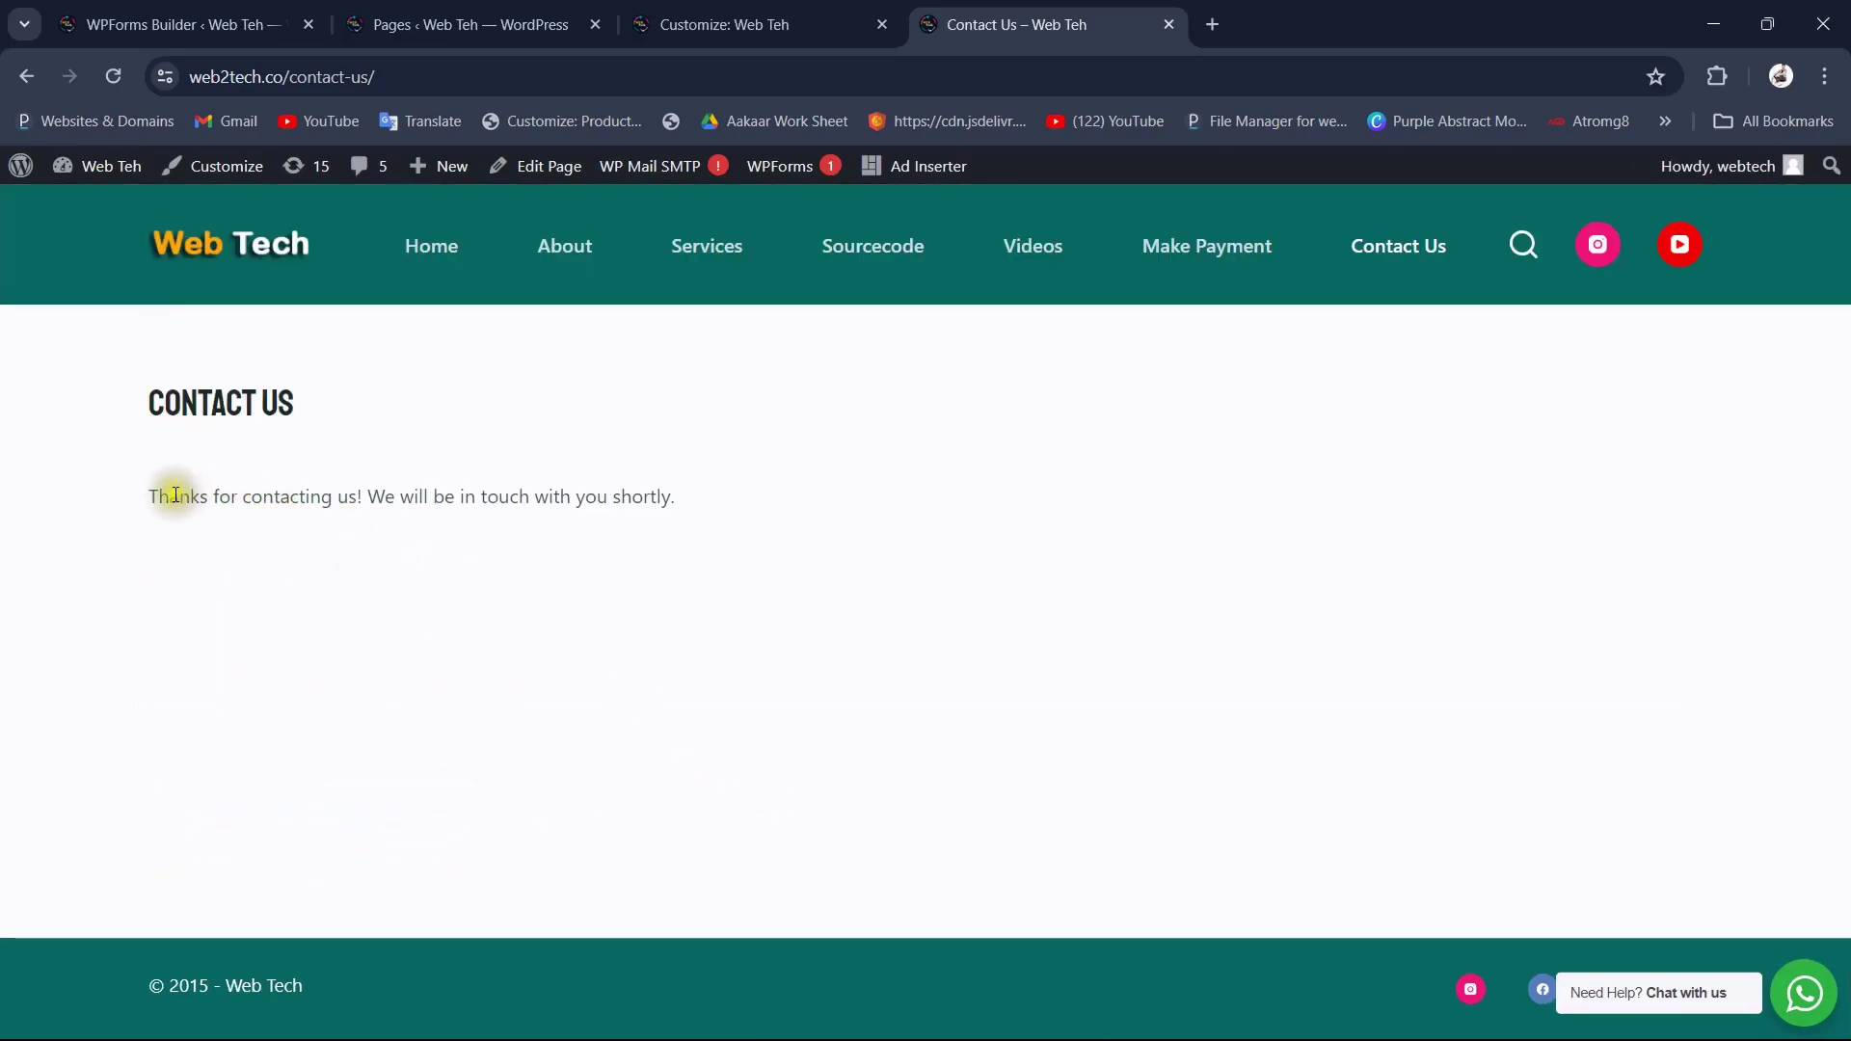
{"action": "left_click_drag", "start_coordinate": [153, 498], "coordinate": [184, 508]}
Step: Highlight the thank-you confirmation sentence on the Contact Us page
{"action": "left_click", "coordinate": [426, 498]}
{"action": "left_click", "coordinate": [592, 503]}
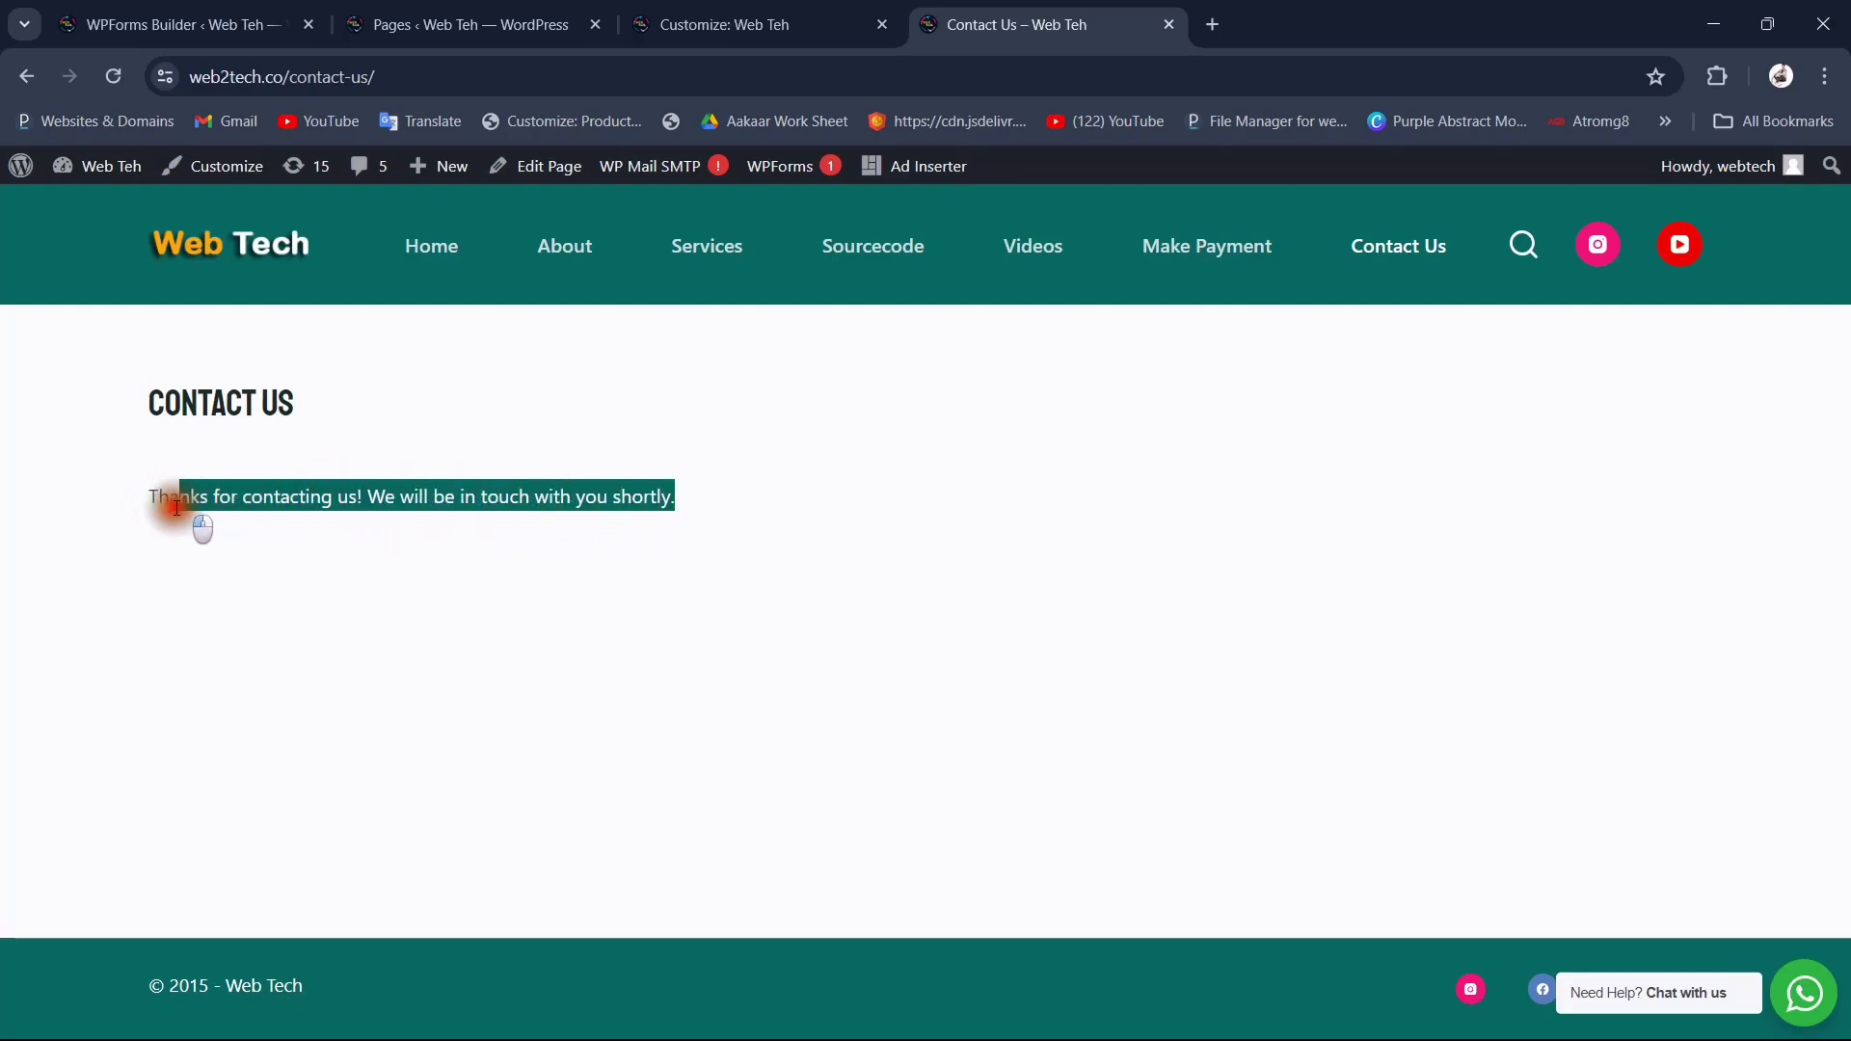
{"action": "left_click", "coordinate": [875, 477]}
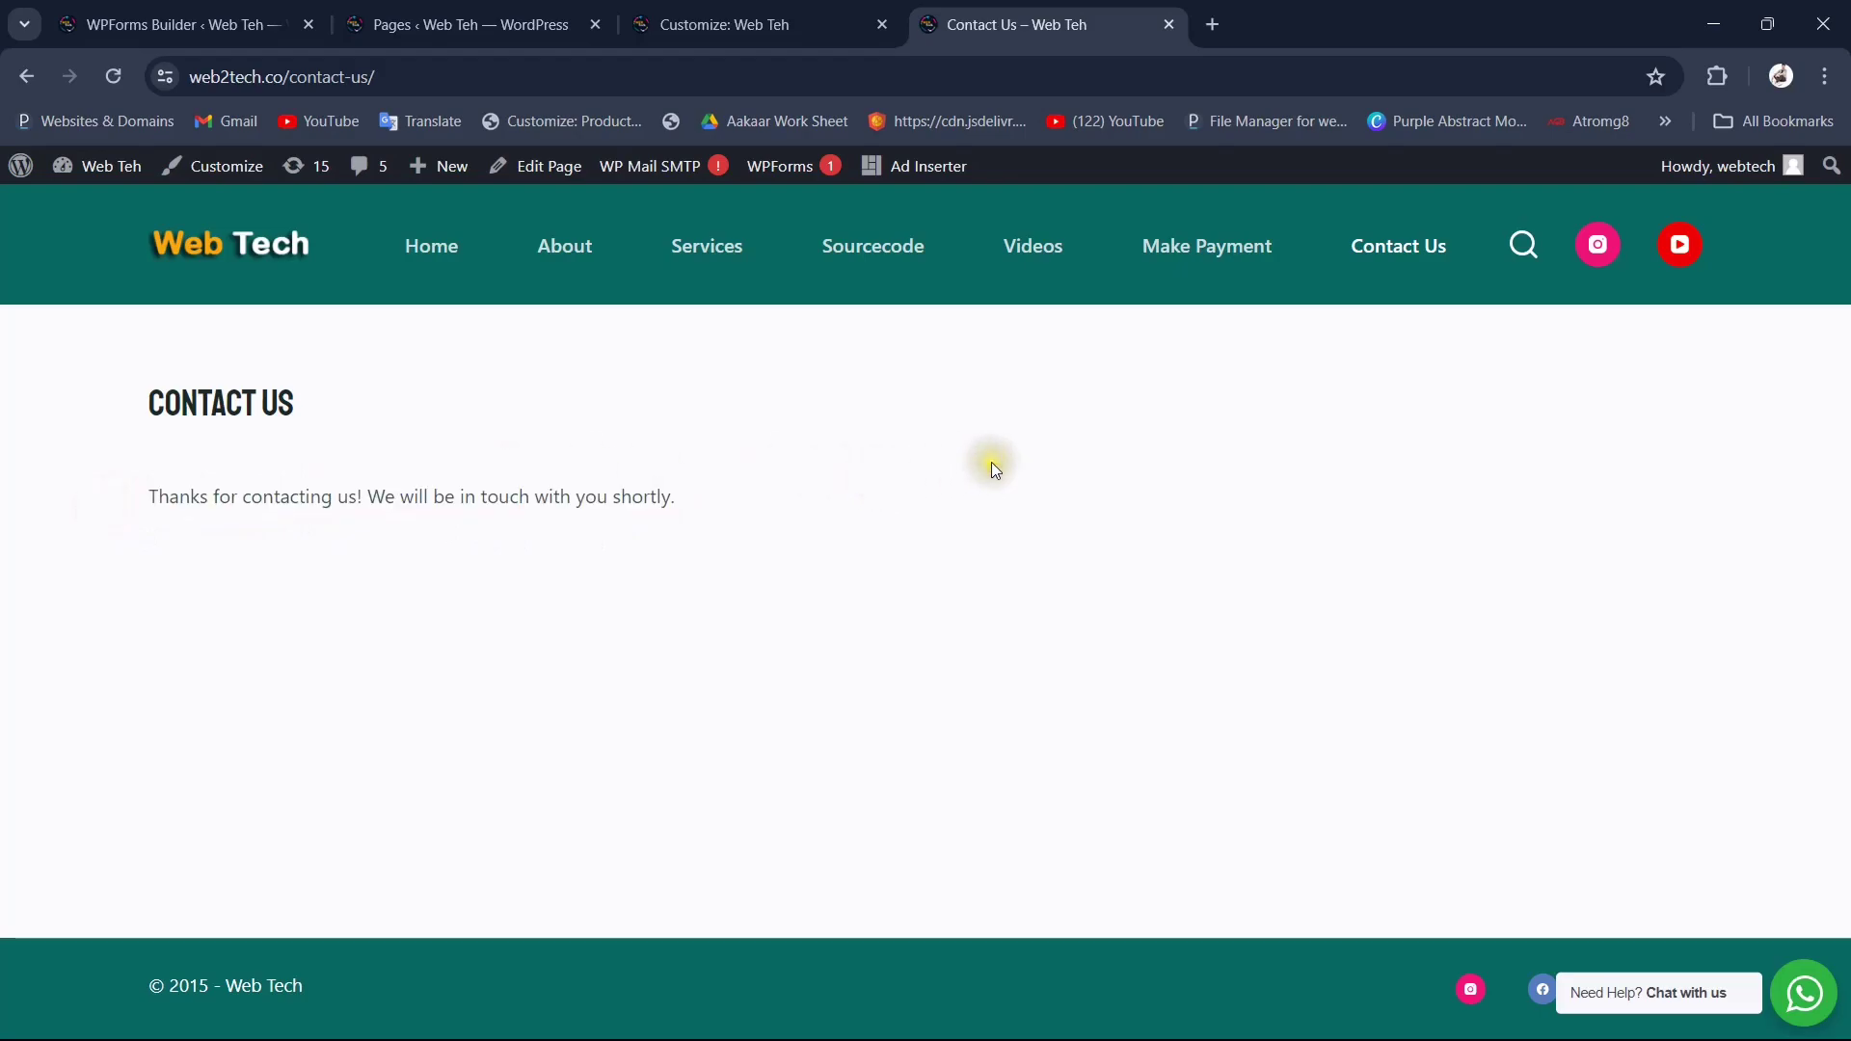
Step: Check the Send To Email Address in the form's notification settings, then open Gmail in a new tab
{"action": "left_click", "coordinate": [309, 8]}
{"action": "scroll", "coordinate": [897, 692], "scroll_direction": "down", "scroll_amount": 2}
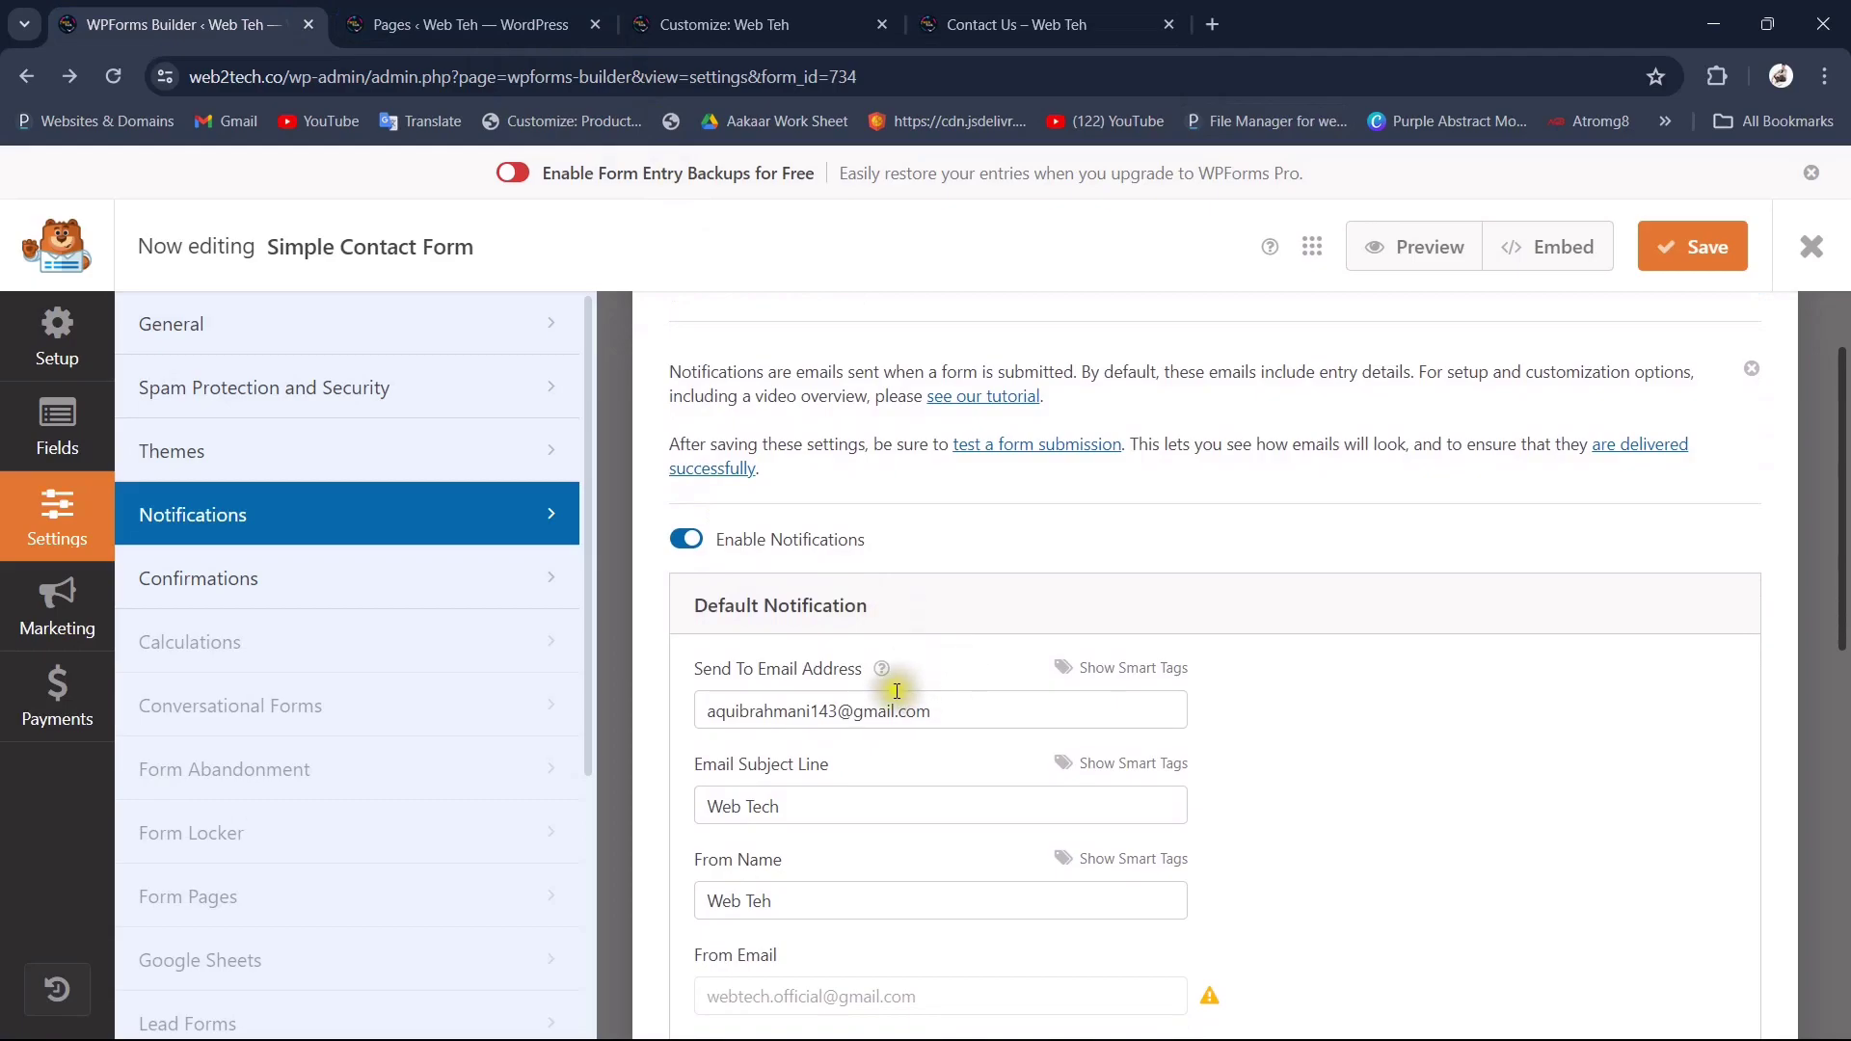
{"action": "left_click_drag", "start_coordinate": [938, 710], "coordinate": [696, 711]}
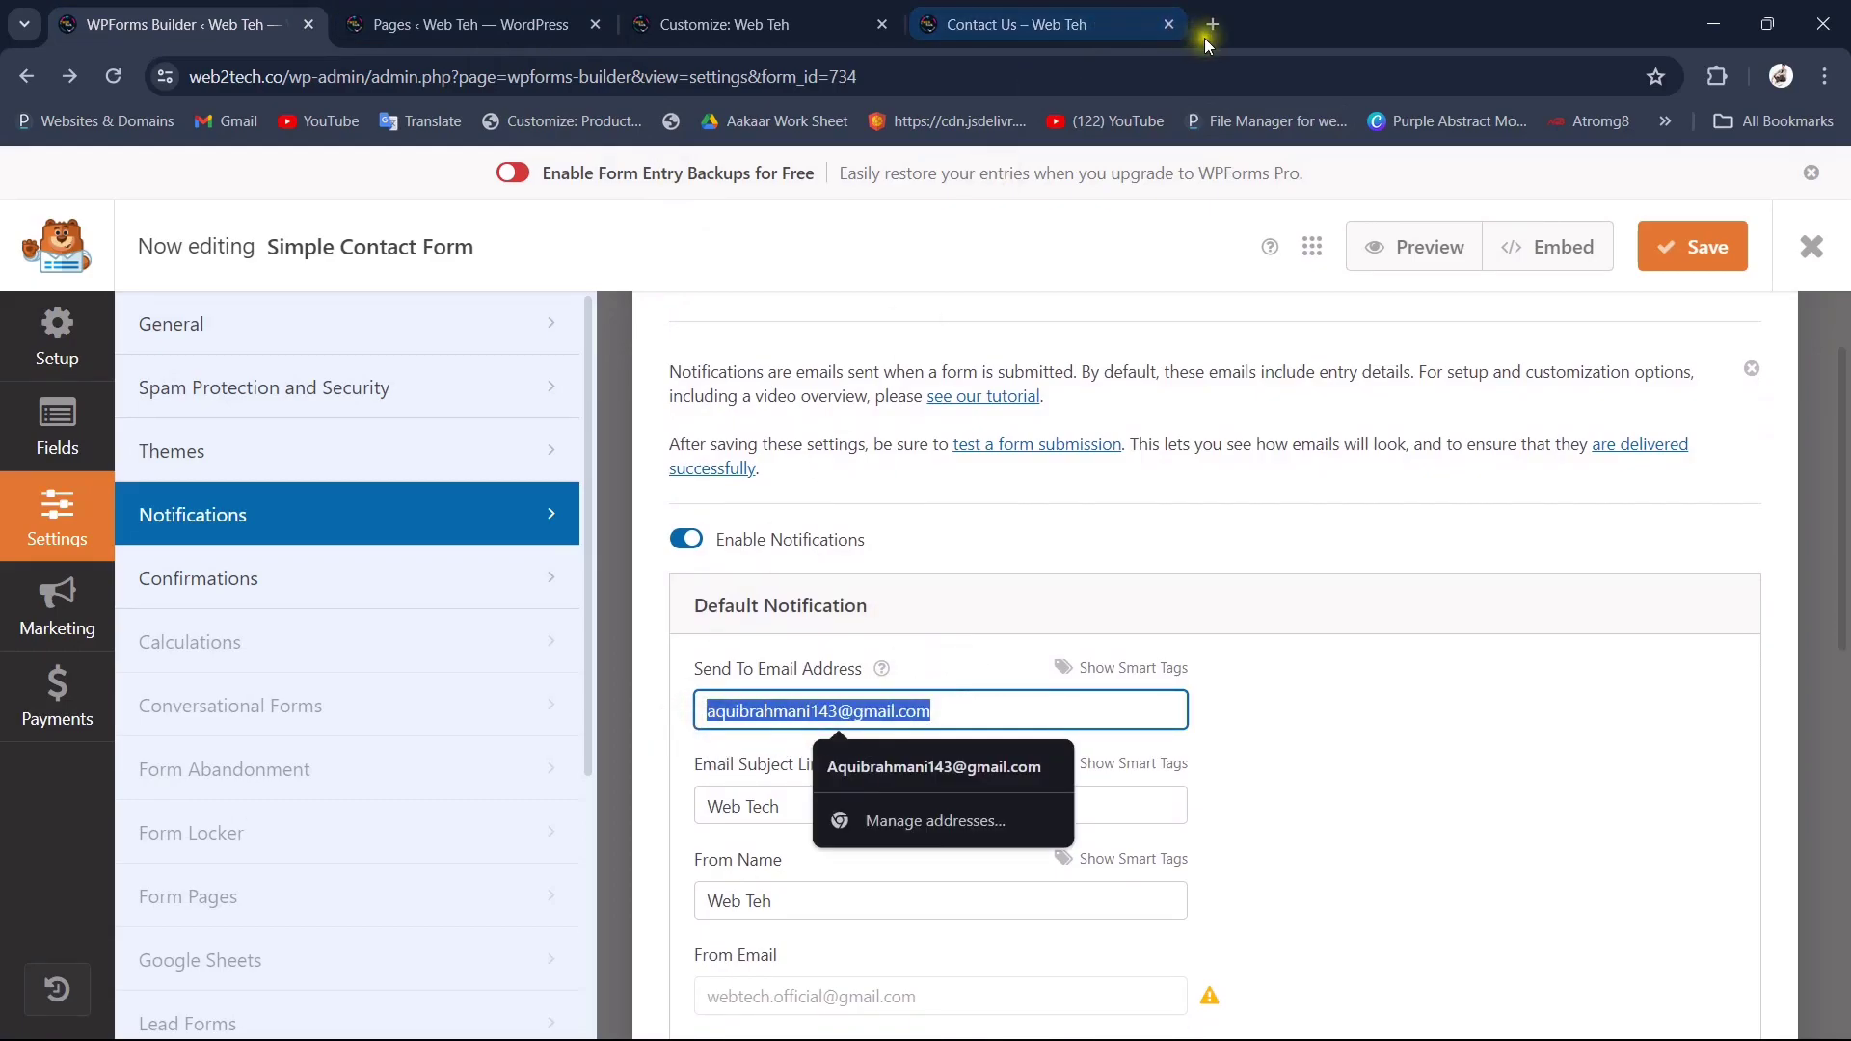
{"action": "left_click", "coordinate": [1206, 35]}
{"action": "left_click", "coordinate": [230, 127]}
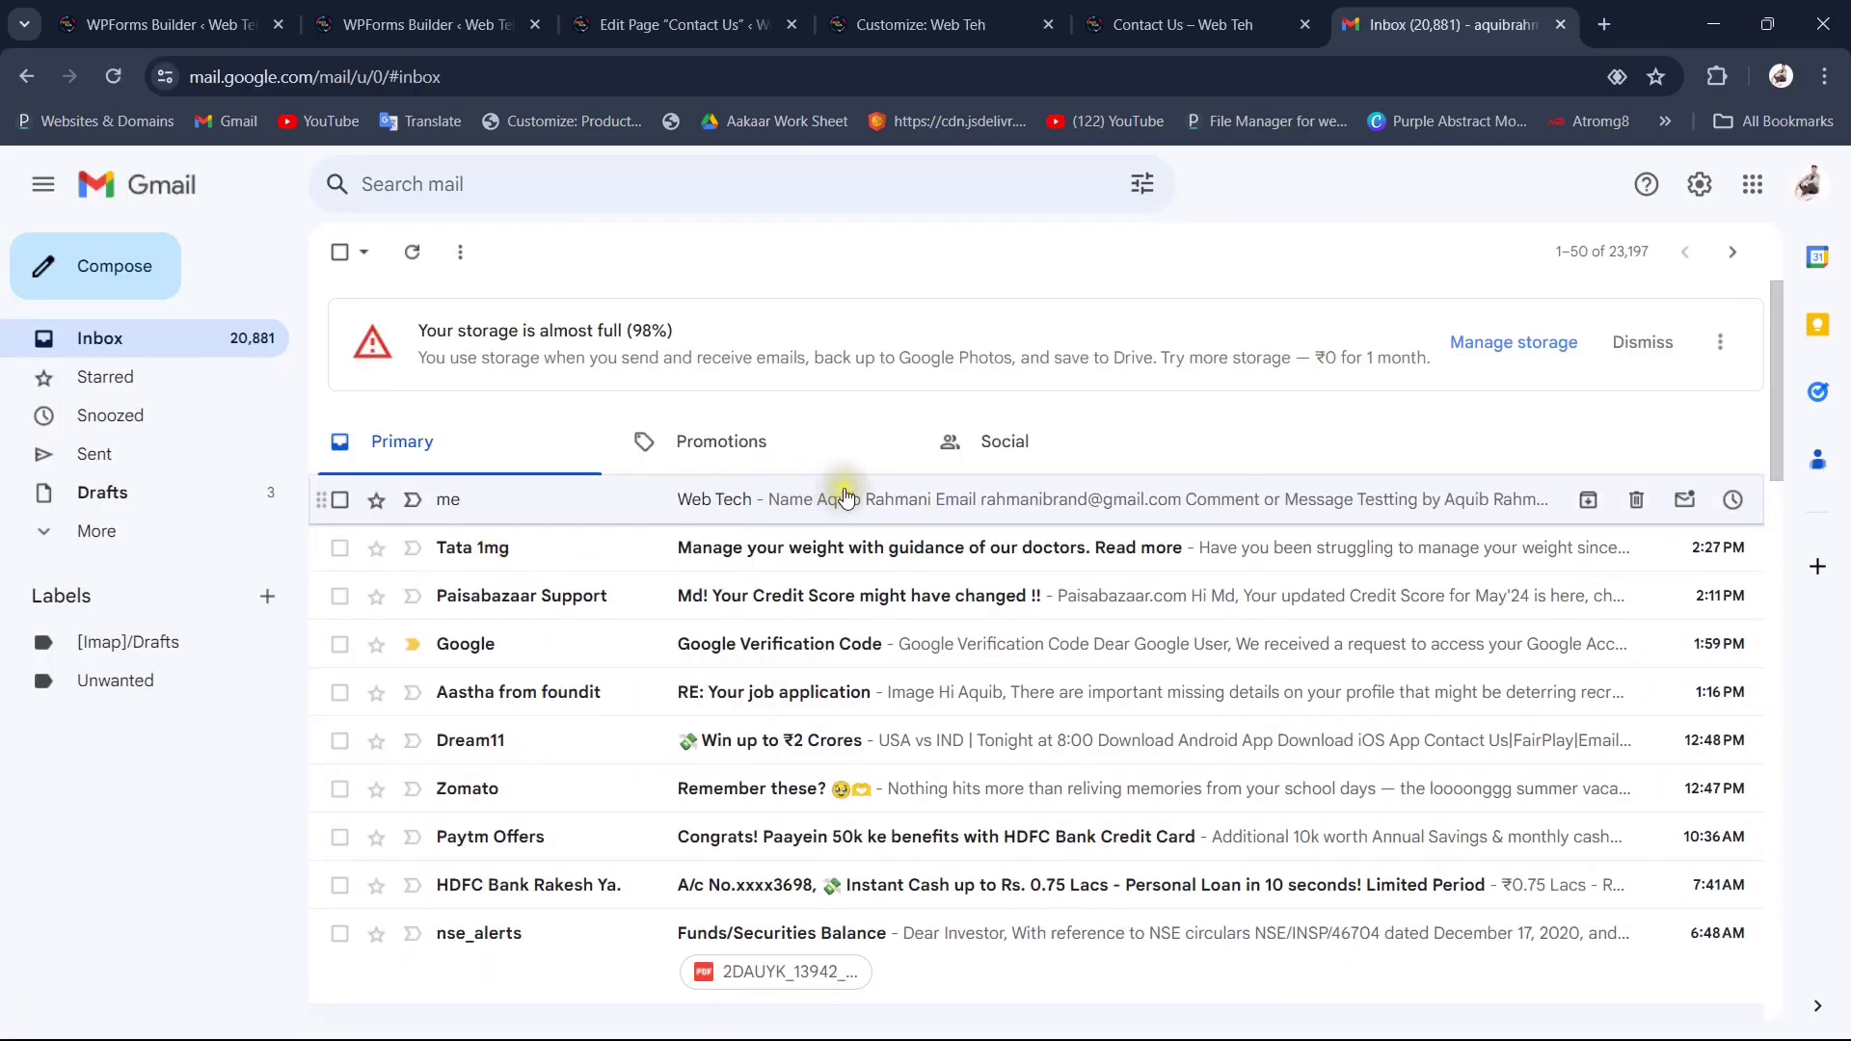
Step: Refresh the Gmail inbox, open and read the new Web Tech notification email, then return to Contact Us
{"action": "key", "text": "ctrl+shift+Tab"}
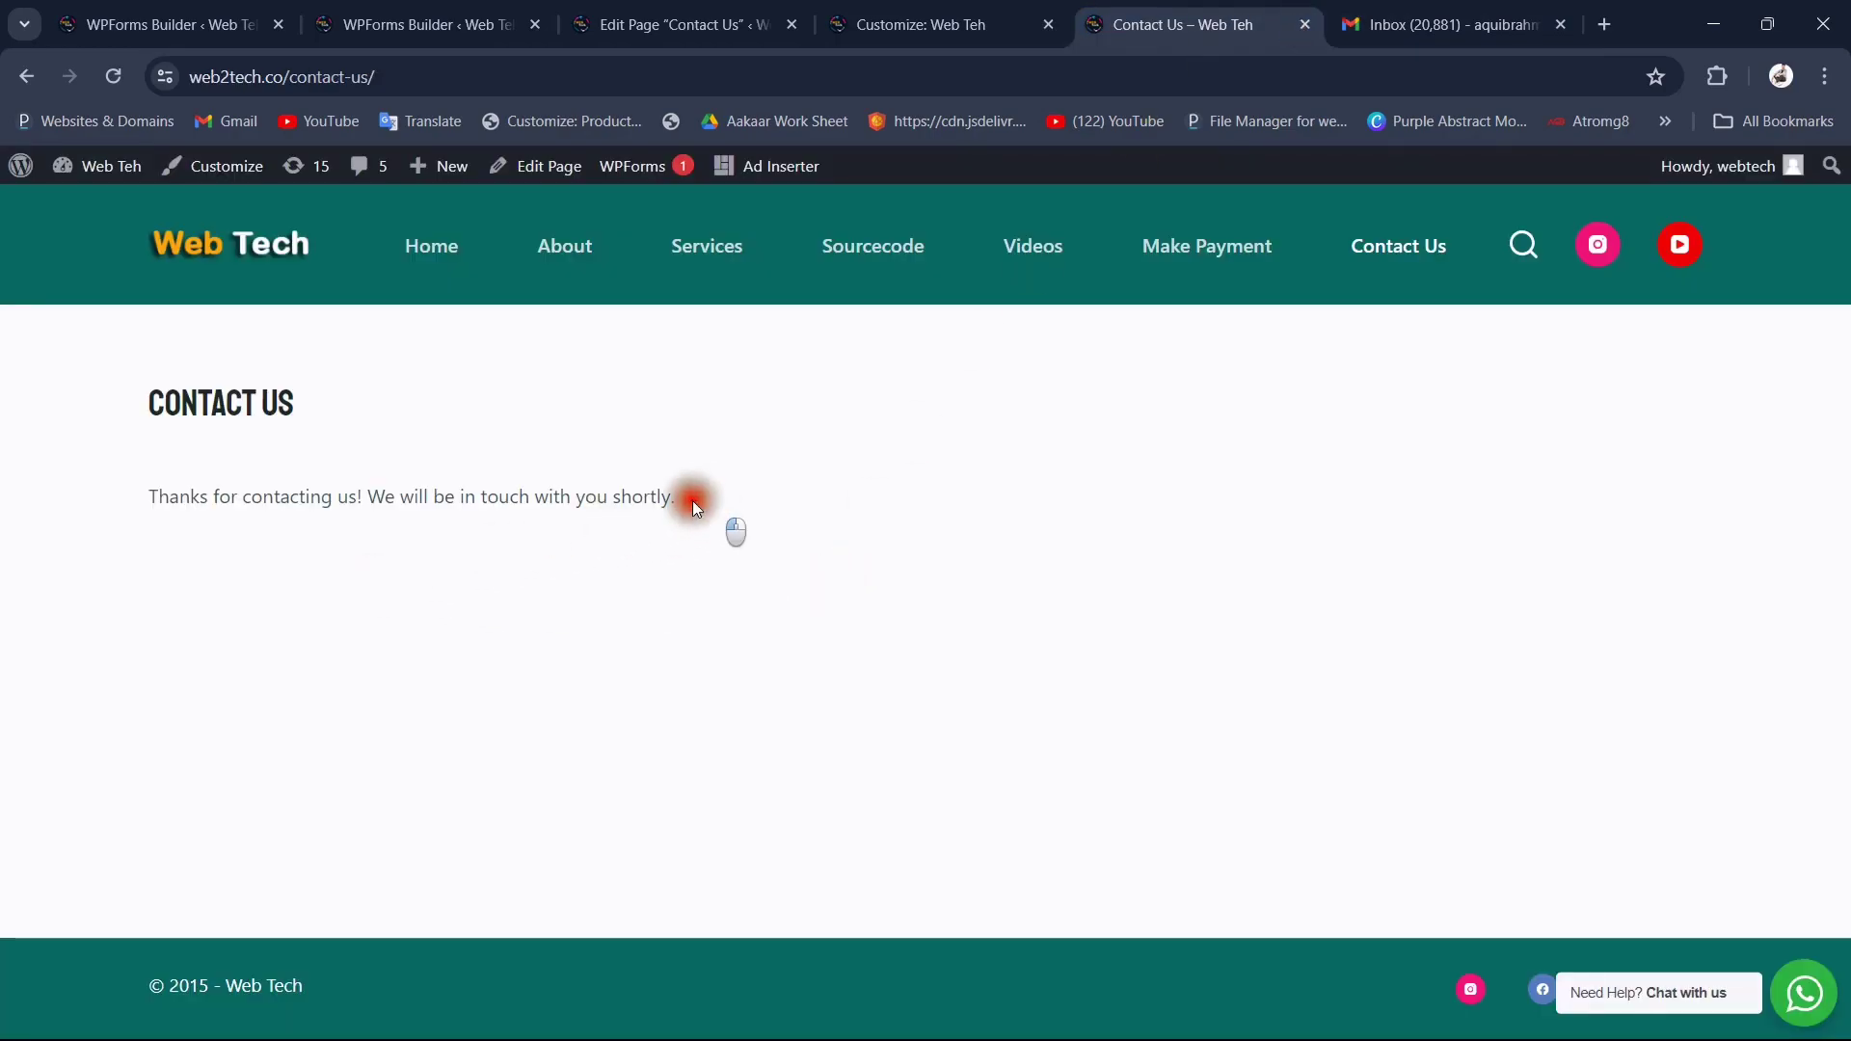
{"action": "left_click_drag", "start_coordinate": [709, 502], "coordinate": [242, 501]}
{"action": "left_click", "coordinate": [1358, 43]}
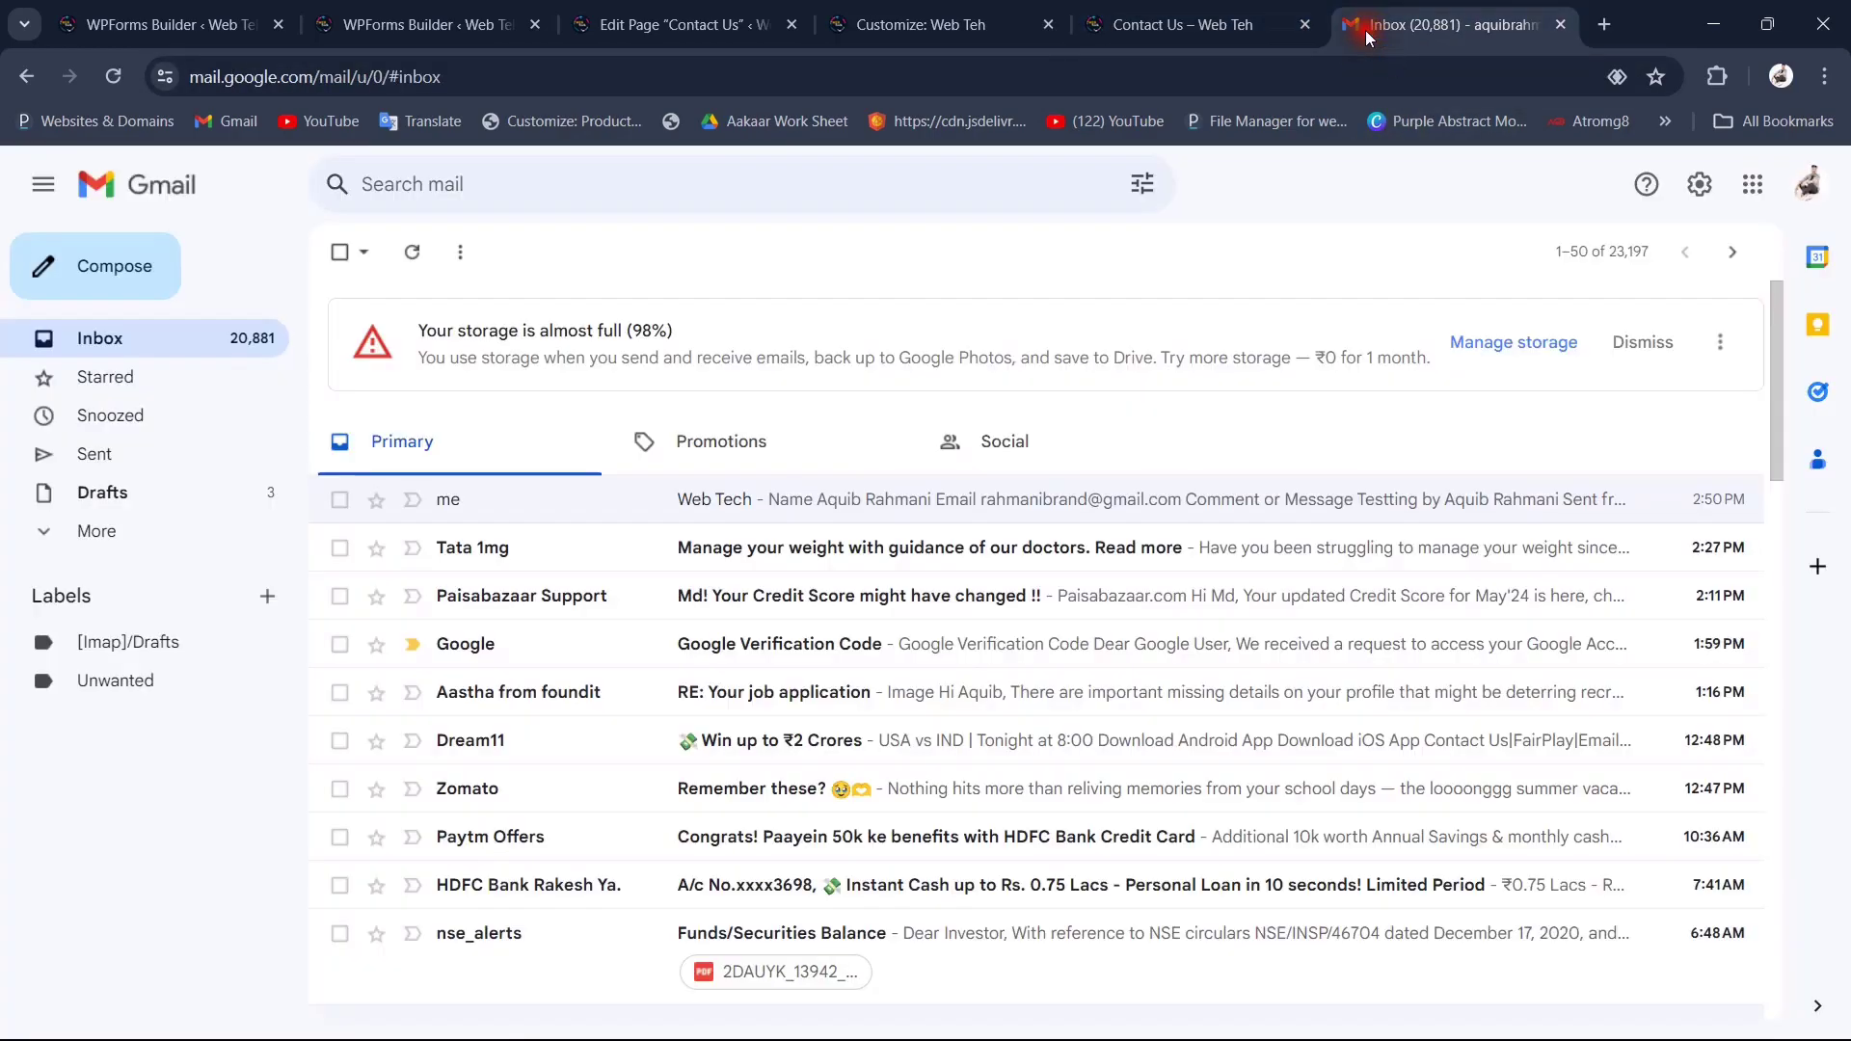
{"action": "left_click", "coordinate": [411, 252]}
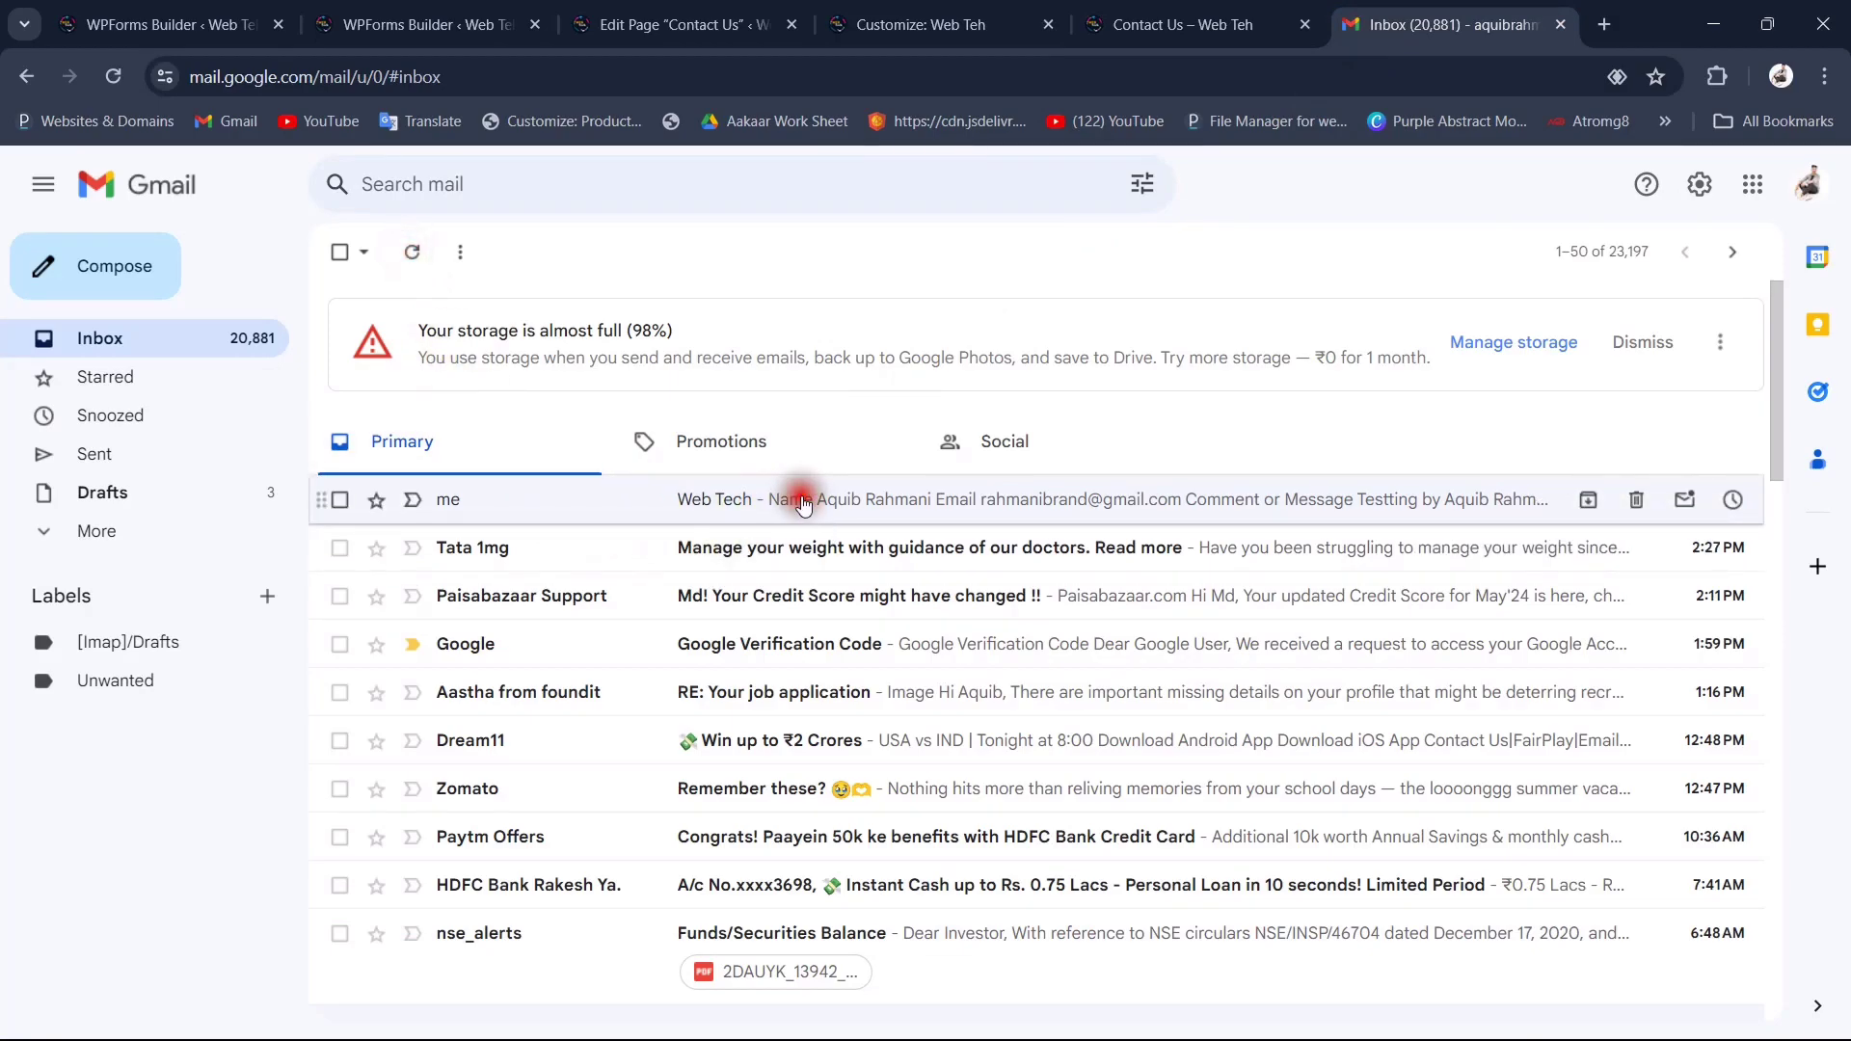
{"action": "left_click", "coordinate": [803, 502]}
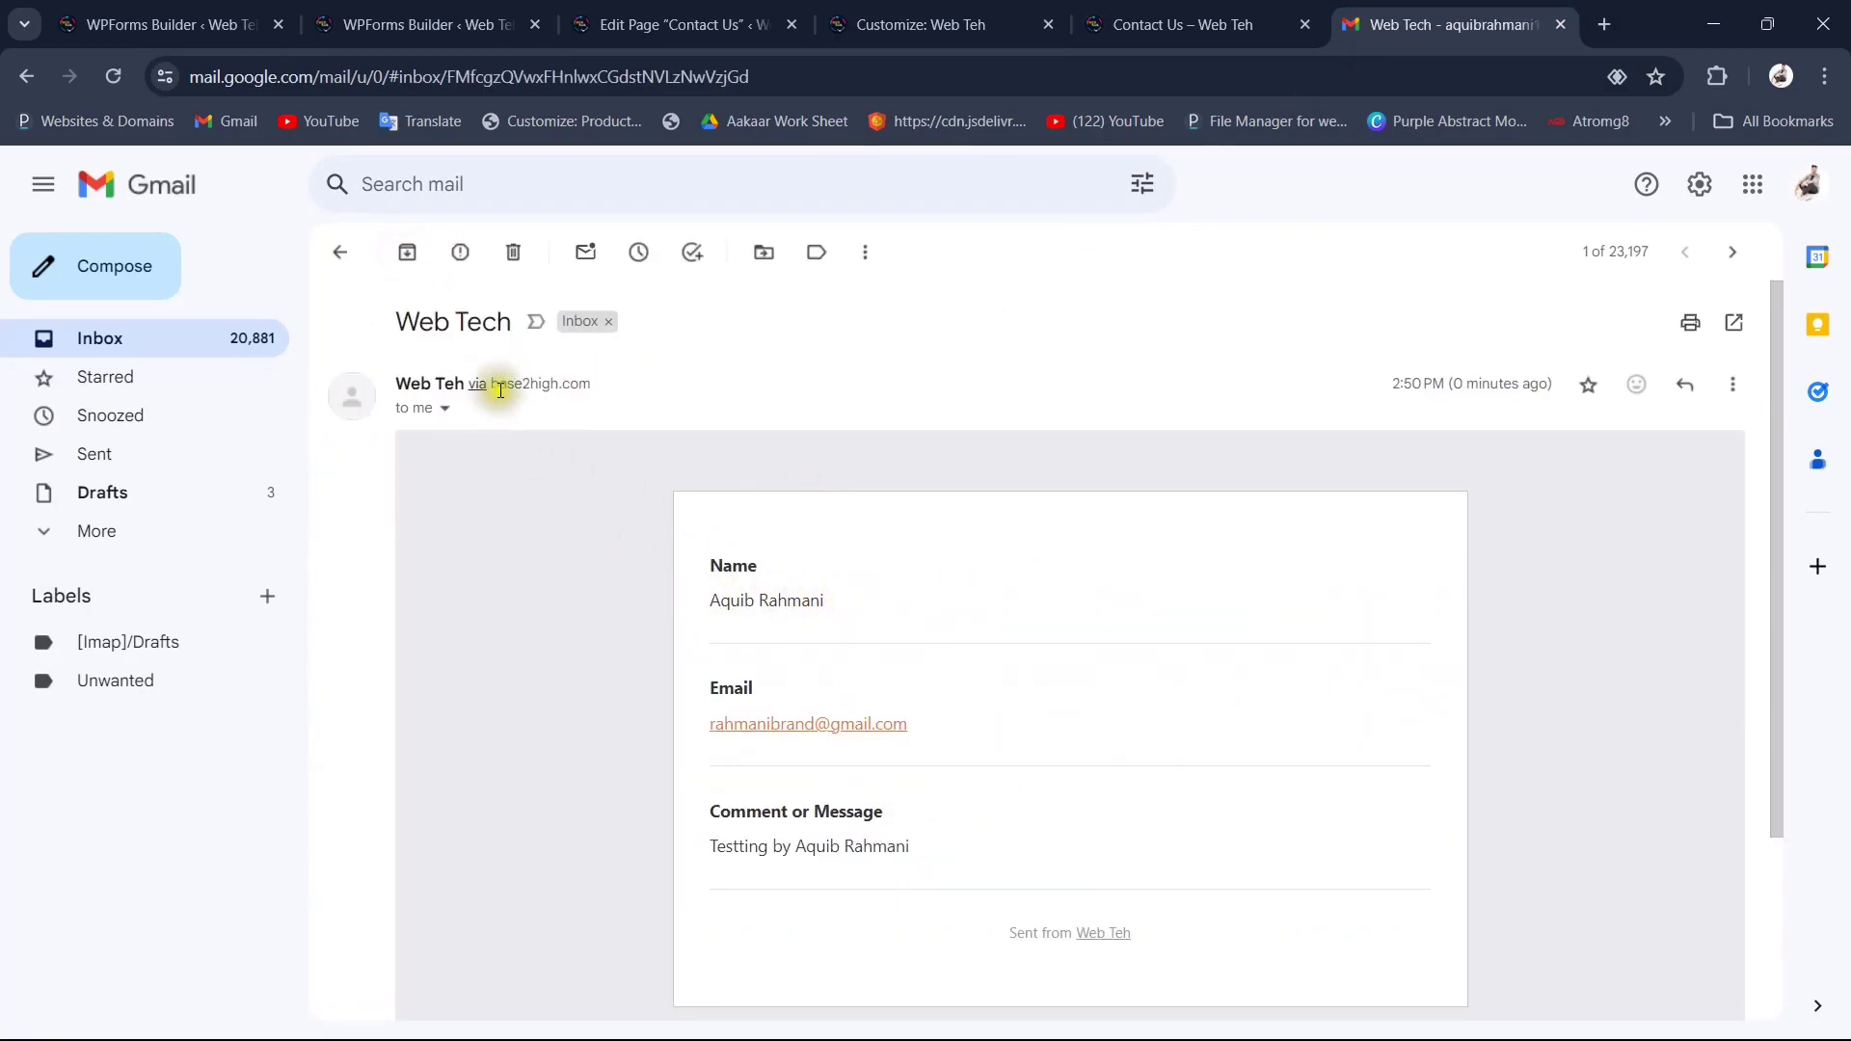
{"action": "scroll", "coordinate": [1185, 384], "scroll_direction": "down", "scroll_amount": 3}
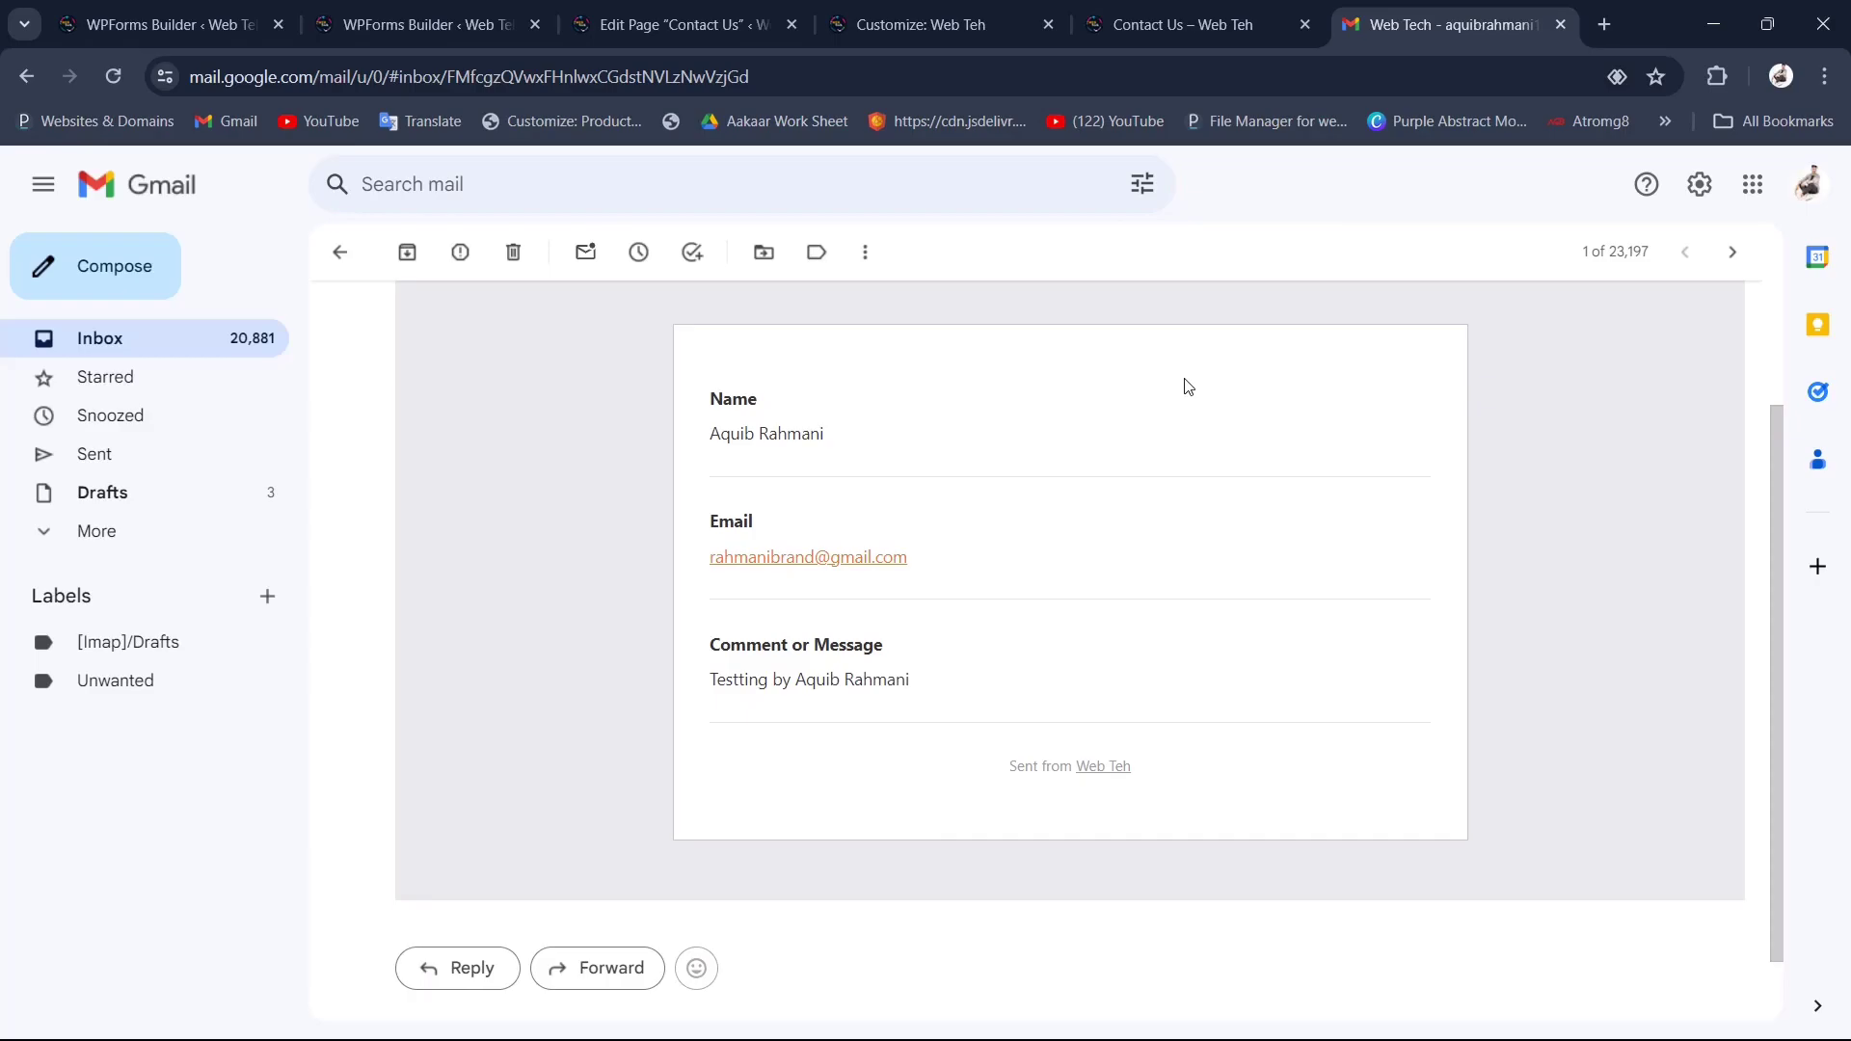
{"action": "left_click", "coordinate": [1171, 24]}
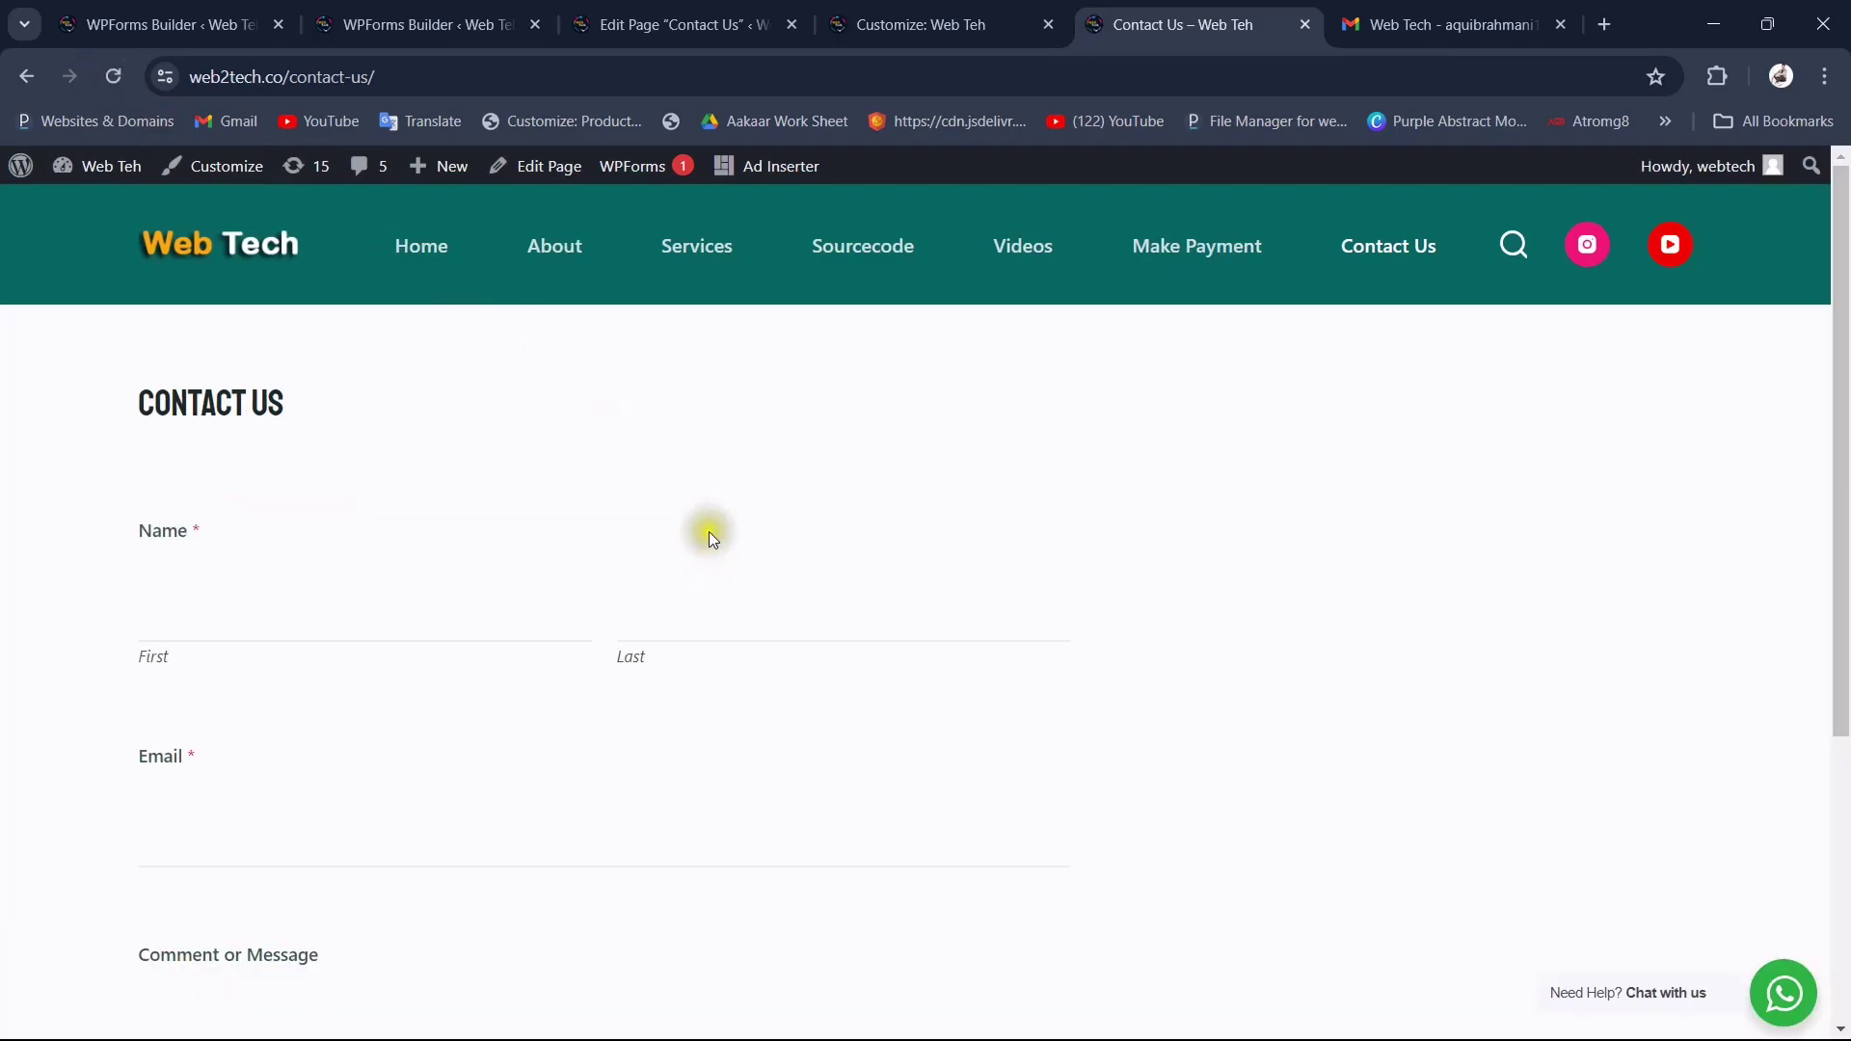
Step: Cycle through the page editor and form builder tabs, then click Home on the live Contact Us page
{"action": "left_click", "coordinate": [761, 7]}
{"action": "left_click", "coordinate": [434, 7]}
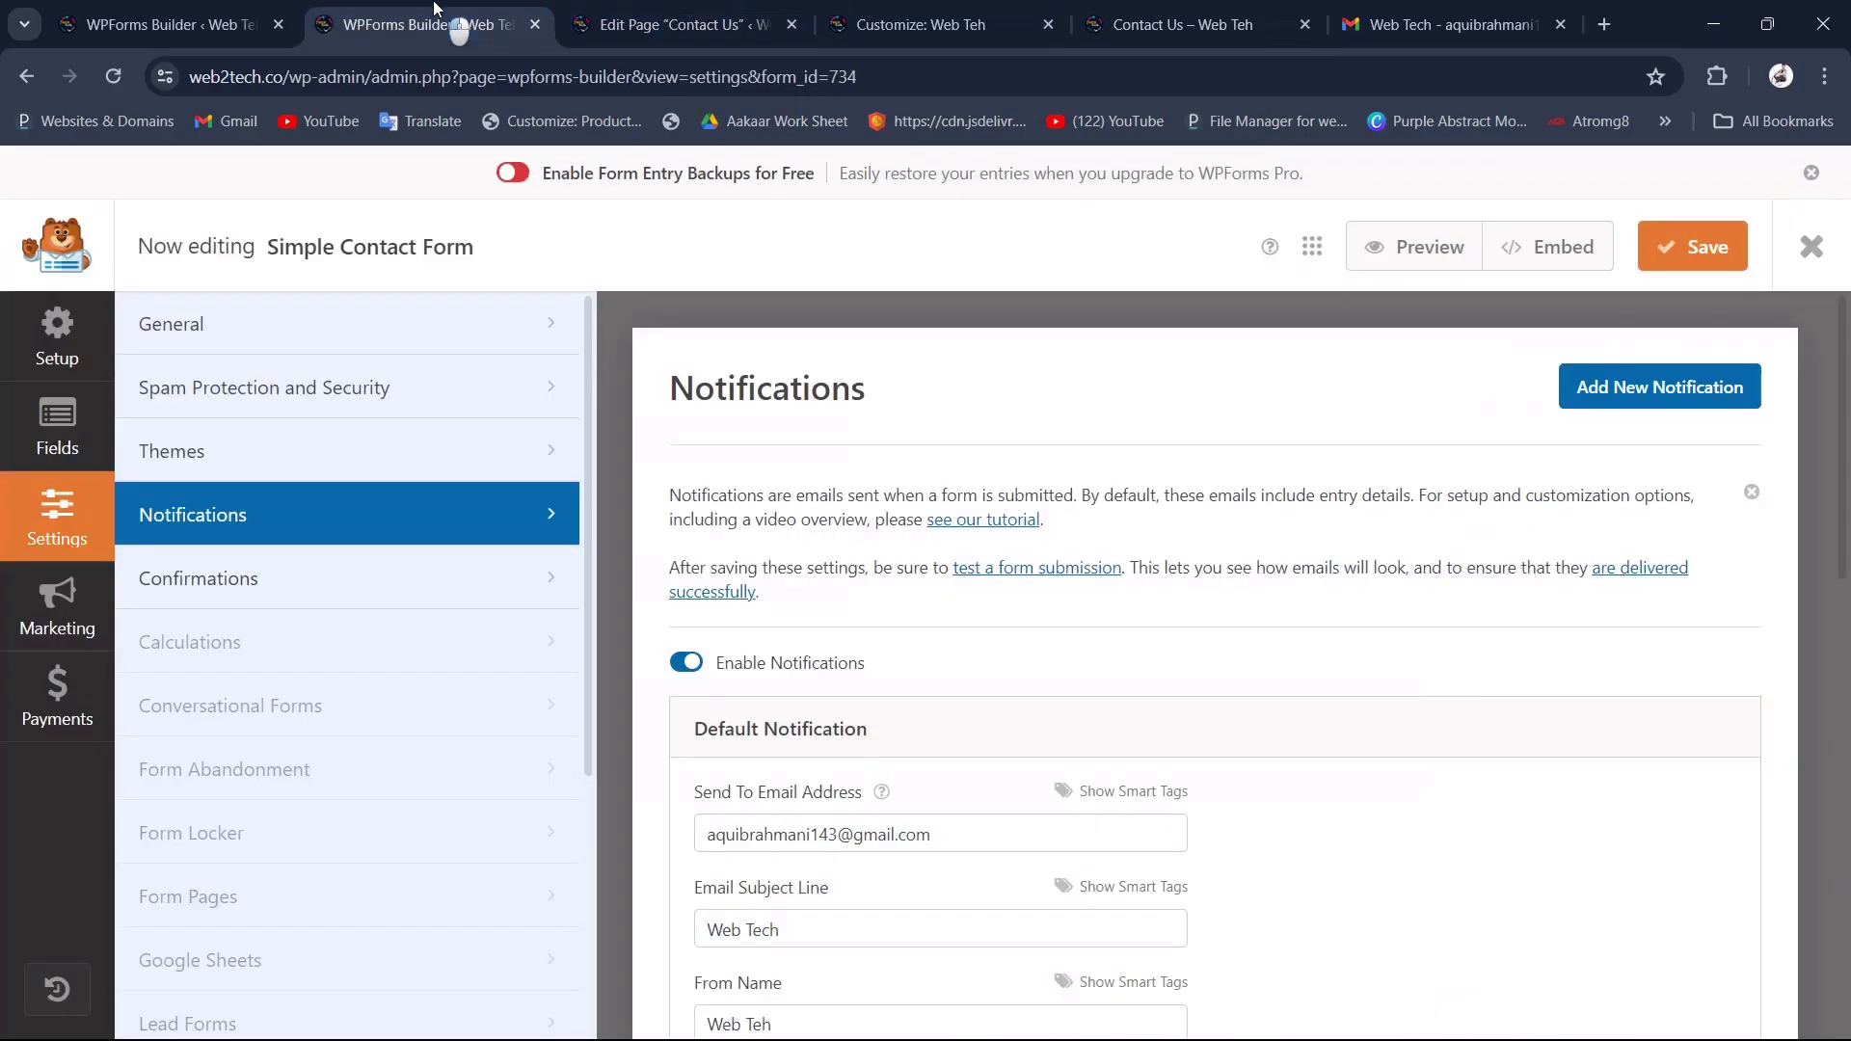
{"action": "left_click", "coordinate": [1181, 24]}
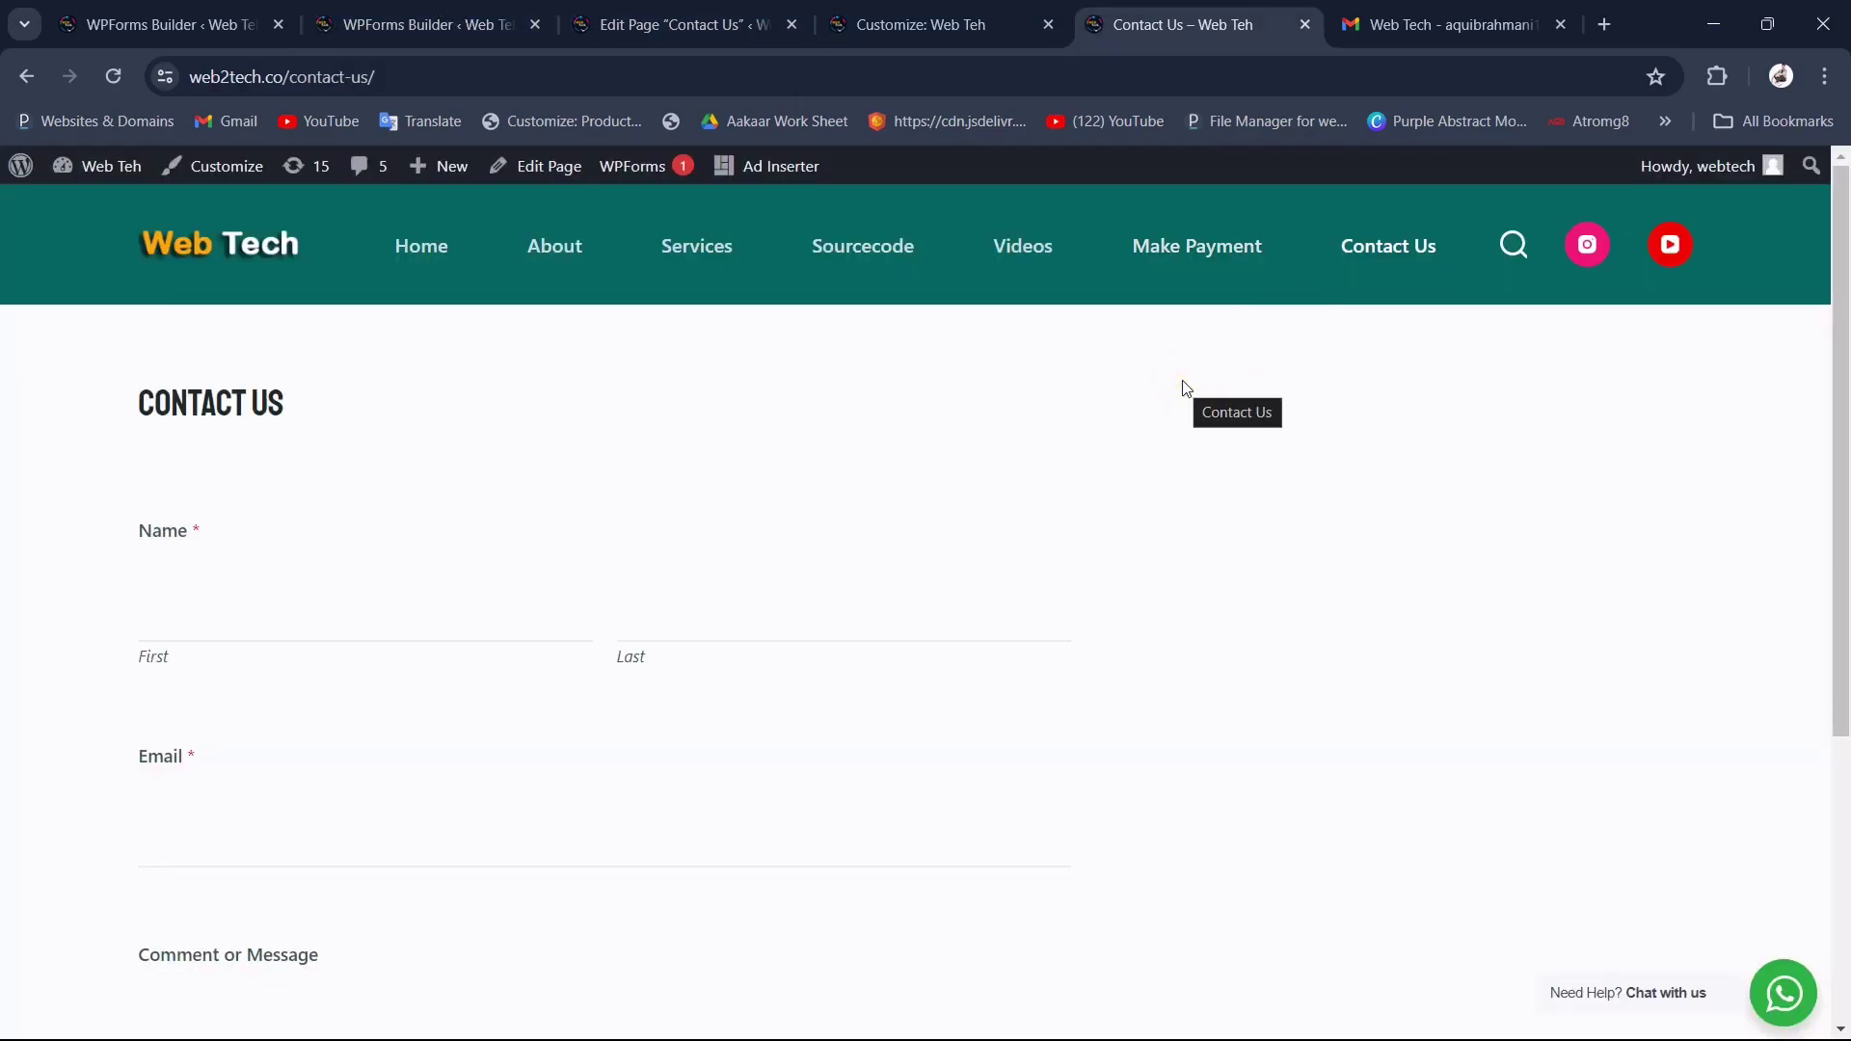
{"action": "left_click", "coordinate": [434, 254]}
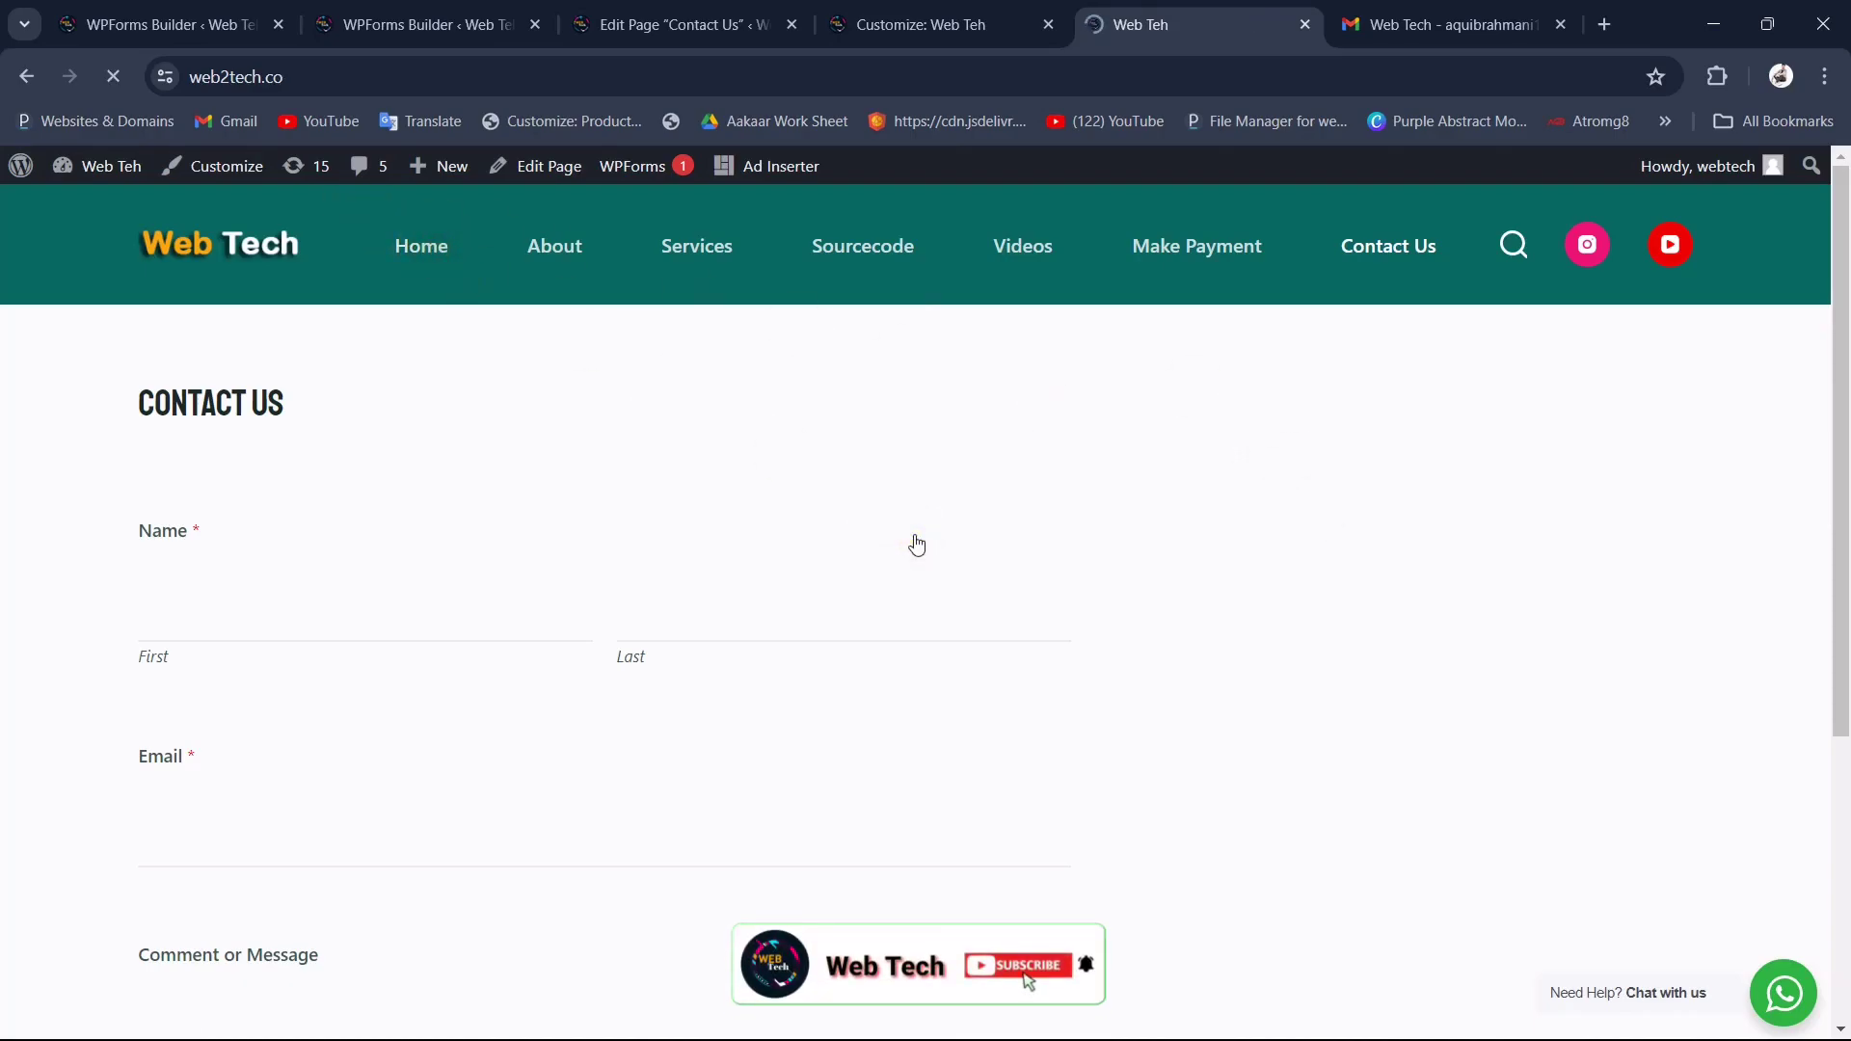